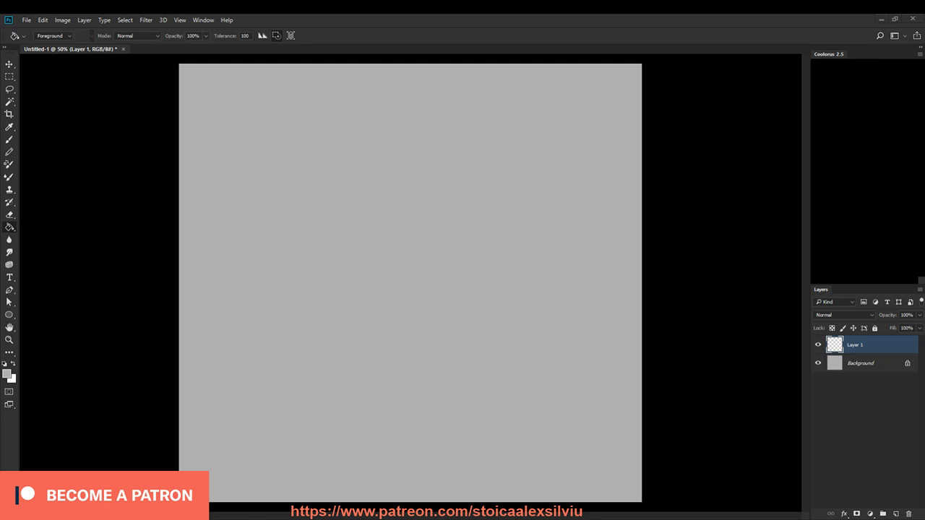
Step: Fill Layer 1 with gray and try a brush stroke at size 15 in the upper middle of the canvas
click(517, 321)
key(b)
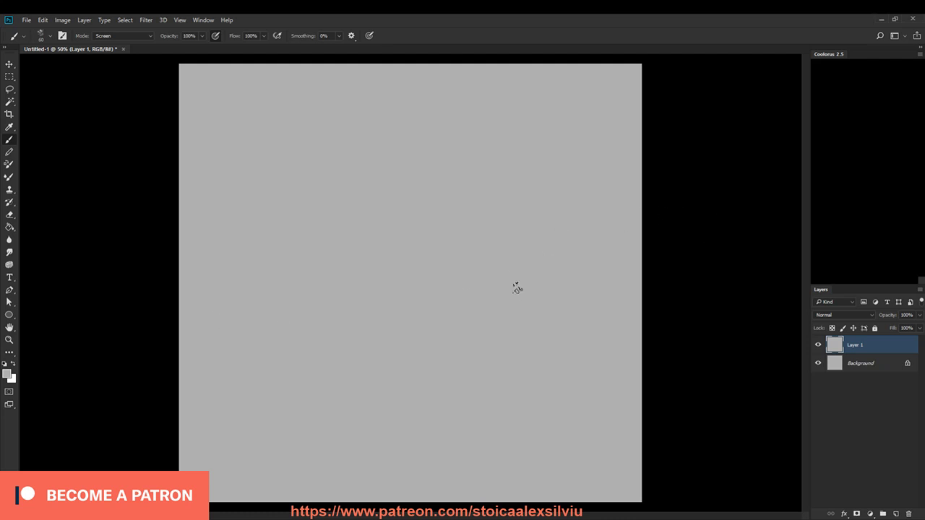
alt+click(698, 251)
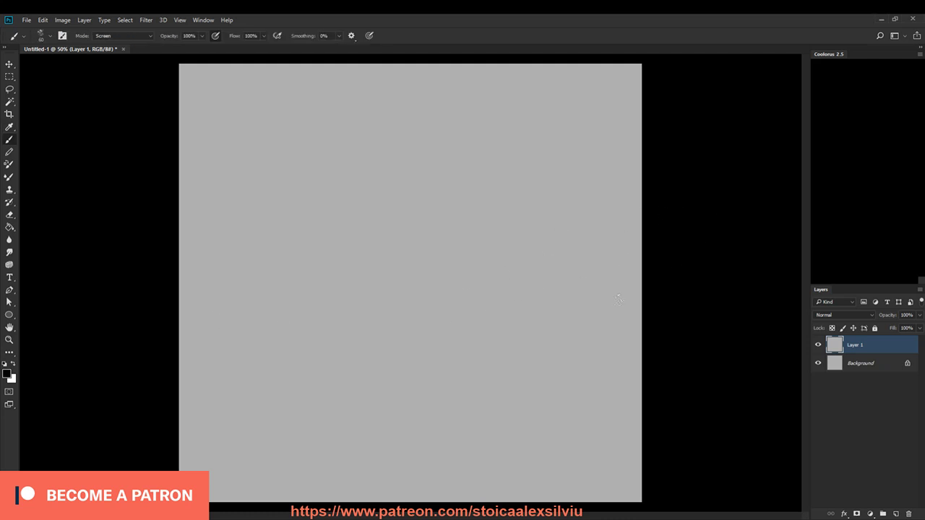
click(836, 147)
key(bracketleft)
key(bracketleft)
drag(403, 225, 372, 280)
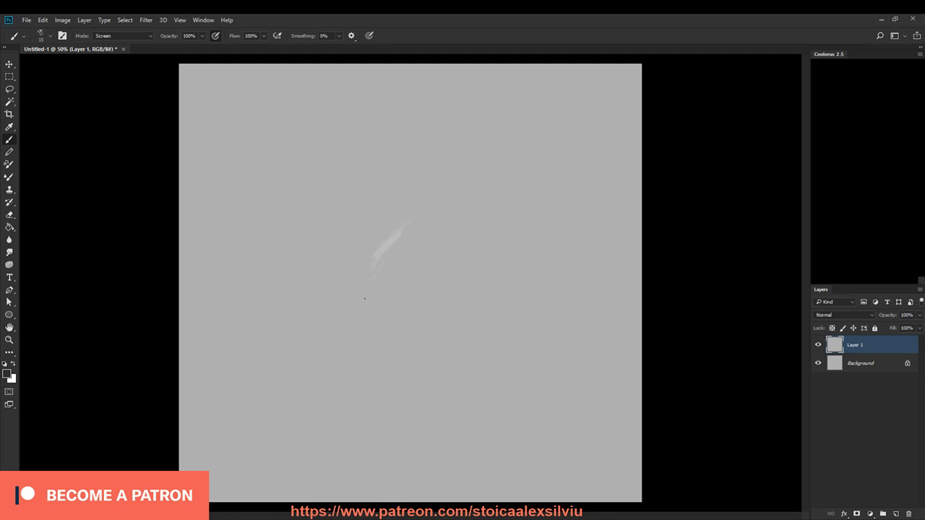
Step: Set the brush blending mode to Normal and paint a dark diagonal test stroke beside the light one
click(833, 142)
click(133, 37)
click(124, 45)
drag(410, 263, 387, 297)
Step: Sketch a figure's head and near shoulder with a size 20 brush in a soft mid gray
mouse_move(439, 164)
mouse_down()
mouse_move(418, 178)
mouse_move(425, 187)
mouse_move(442, 172)
mouse_move(468, 183)
mouse_move(436, 182)
mouse_move(441, 192)
mouse_up()
alt+click(454, 167)
key(bracketright)
drag(417, 183, 407, 217)
drag(407, 217, 413, 239)
mouse_move(425, 169)
mouse_down()
mouse_move(424, 145)
mouse_move(436, 150)
mouse_move(425, 159)
mouse_move(434, 135)
mouse_move(462, 136)
mouse_move(442, 133)
mouse_move(427, 151)
mouse_up()
mouse_move(444, 134)
mouse_down()
mouse_move(471, 130)
mouse_move(449, 122)
mouse_move(431, 164)
mouse_up()
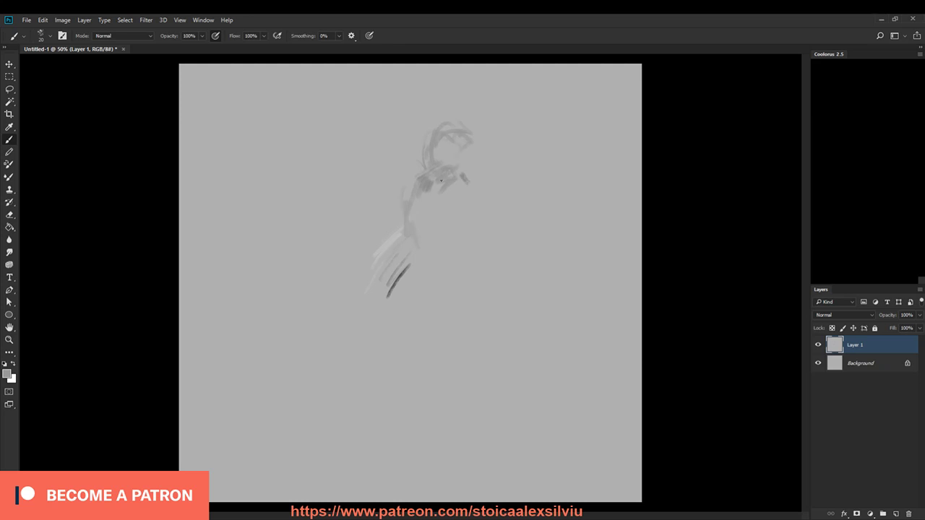
Step: Sketch the figure's long outer contours on both sides, from the shoulders down to the hips and thighs
mouse_move(479, 150)
mouse_down()
mouse_move(494, 155)
mouse_move(499, 185)
mouse_up()
mouse_move(417, 162)
mouse_down()
mouse_move(387, 200)
mouse_move(391, 212)
mouse_move(506, 189)
mouse_move(517, 236)
mouse_move(395, 189)
mouse_move(405, 177)
mouse_move(381, 233)
mouse_move(390, 263)
mouse_move(355, 312)
mouse_up()
drag(383, 217, 342, 313)
mouse_move(379, 281)
mouse_down()
mouse_move(365, 292)
mouse_move(423, 309)
mouse_up()
drag(409, 276, 423, 331)
drag(488, 354, 463, 306)
mouse_move(421, 334)
mouse_down()
mouse_move(410, 312)
mouse_move(377, 360)
mouse_up()
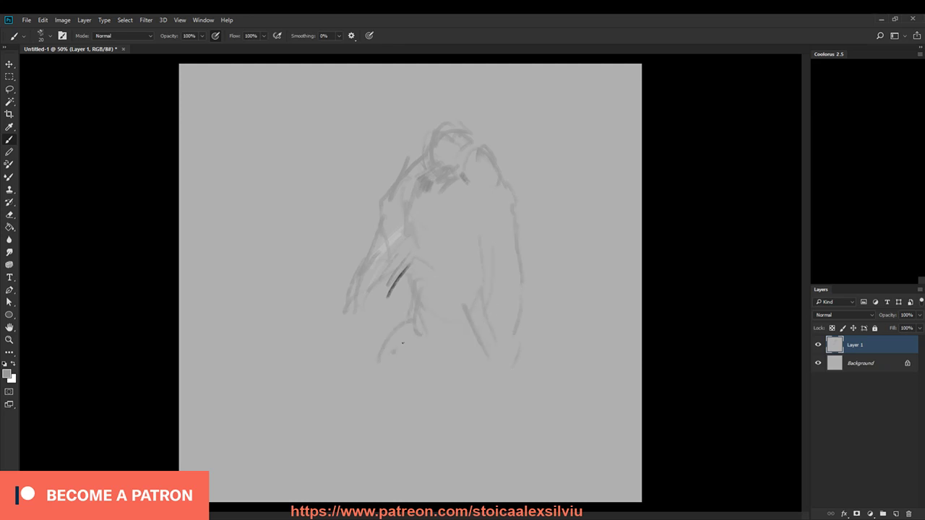
Step: Sketch the figure's two legs in a wide stance with loose overlapping strokes
drag(418, 250, 384, 326)
mouse_move(446, 289)
mouse_down()
mouse_move(430, 309)
mouse_move(385, 325)
mouse_move(358, 370)
mouse_up()
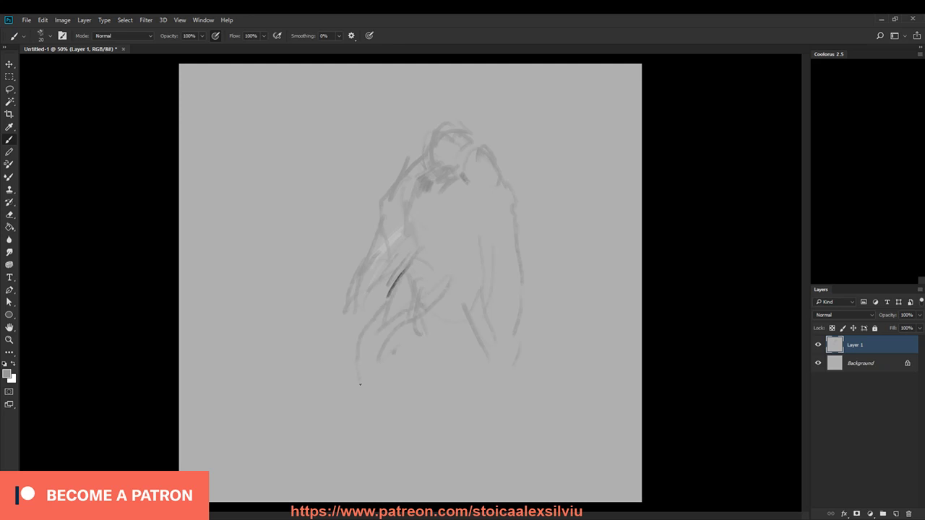
drag(451, 304, 485, 359)
drag(484, 312, 508, 356)
drag(393, 333, 342, 393)
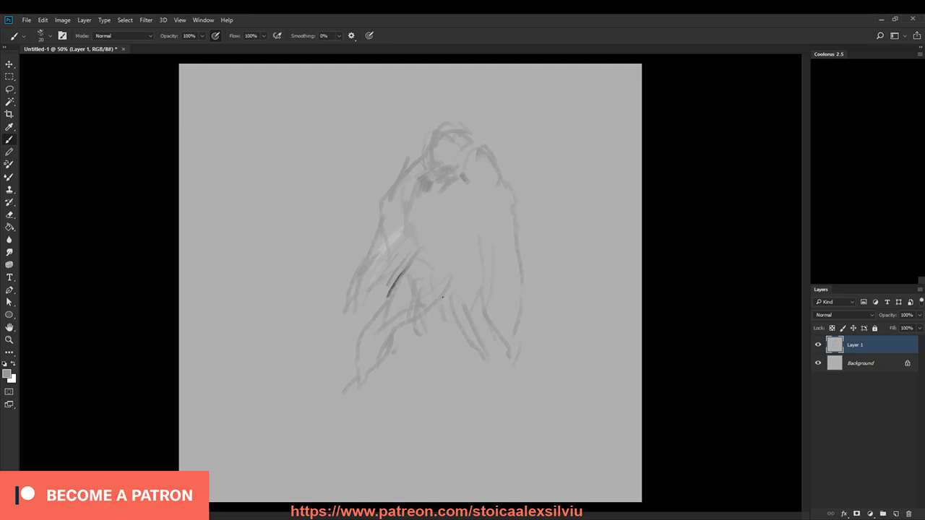
mouse_move(463, 272)
mouse_down()
mouse_move(440, 322)
mouse_move(477, 355)
mouse_up()
Step: Add both arms extending outward from the torso and redefine the rounded head shape
drag(506, 197, 545, 246)
drag(474, 226, 551, 255)
drag(387, 229, 331, 301)
drag(393, 271, 325, 304)
mouse_move(452, 191)
mouse_down()
mouse_move(468, 130)
mouse_move(453, 192)
mouse_up()
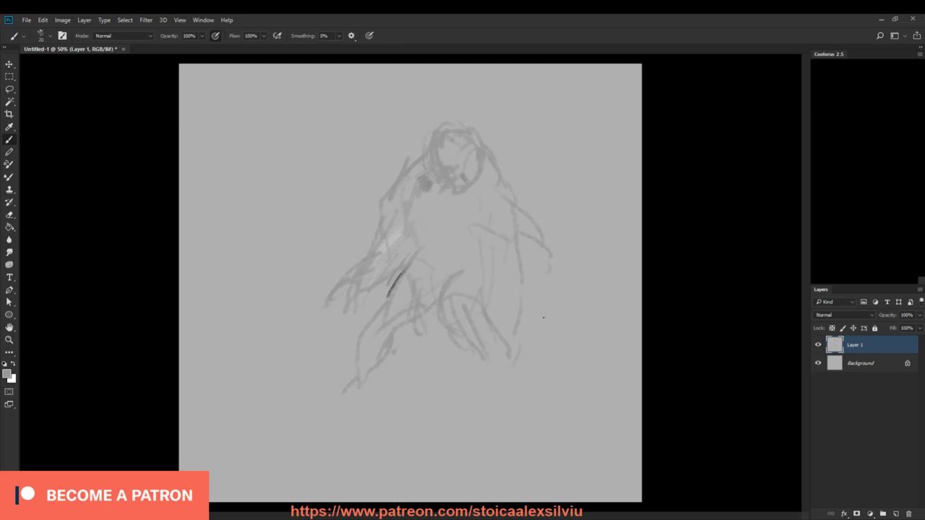
Step: Erase the entire sketch and gray fill from Layer 1, using a 1200 px eraser and clearing the remainder
key(e)
key(bracketright)
key(bracketright)
key(bracketright)
key(bracketright)
key(bracketright)
key(bracketright)
mouse_move(512, 380)
mouse_down()
mouse_move(568, 249)
mouse_move(524, 258)
mouse_move(440, 313)
mouse_move(376, 299)
mouse_move(410, 185)
mouse_move(412, 323)
mouse_up()
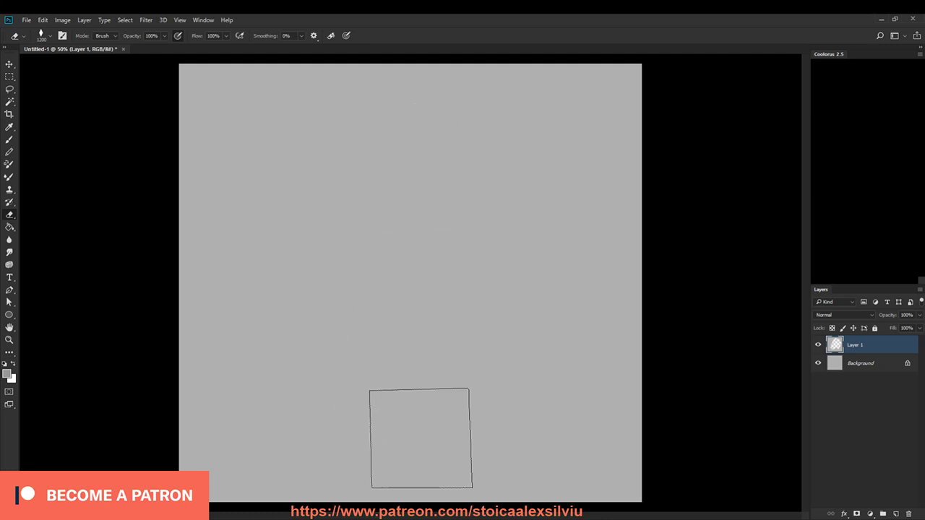
key(Delete)
click(894, 514)
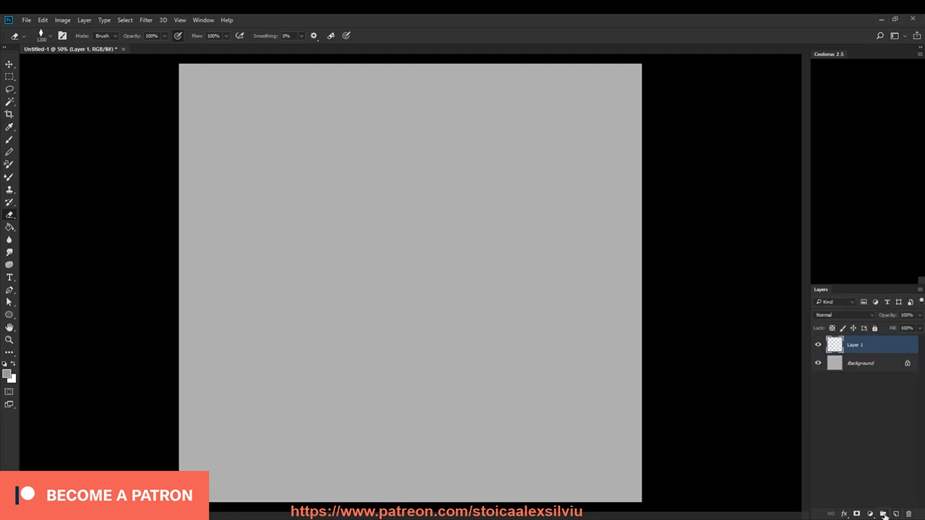
Step: Try a loose head-and-torso sketch in the upper middle of the canvas, and erase it
key(b)
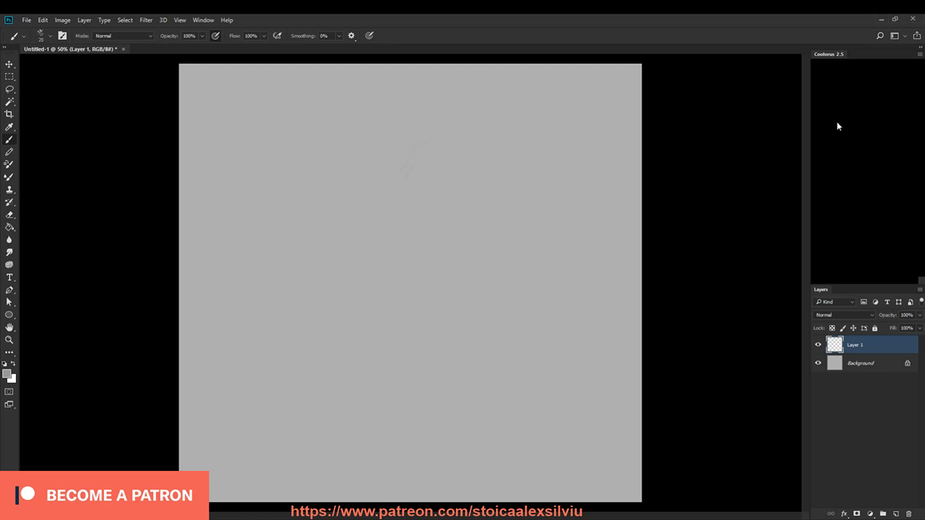
mouse_move(424, 144)
mouse_down()
mouse_move(383, 185)
mouse_move(406, 158)
mouse_move(424, 158)
mouse_move(409, 176)
mouse_move(422, 178)
mouse_move(467, 159)
mouse_move(470, 192)
mouse_move(385, 208)
mouse_move(396, 205)
mouse_move(406, 228)
mouse_up()
drag(385, 182, 377, 218)
mouse_move(441, 148)
mouse_down()
mouse_move(477, 172)
mouse_move(492, 214)
mouse_move(430, 254)
mouse_up()
mouse_move(389, 214)
mouse_down()
mouse_move(398, 286)
mouse_move(411, 293)
mouse_up()
drag(402, 261, 382, 208)
mouse_move(393, 174)
mouse_down()
mouse_move(383, 216)
mouse_move(388, 244)
mouse_up()
mouse_move(402, 210)
mouse_down()
mouse_move(406, 236)
mouse_move(428, 219)
mouse_up()
mouse_move(443, 219)
mouse_down()
mouse_move(473, 216)
mouse_move(416, 230)
mouse_move(435, 263)
mouse_up()
key(e)
mouse_move(476, 234)
mouse_down()
mouse_move(476, 186)
mouse_move(435, 196)
mouse_move(402, 337)
mouse_up()
Step: Sketch a new figure's head and face contour near the top of the canvas and add two upward-curving horns
key(b)
drag(399, 145, 371, 181)
mouse_move(376, 189)
mouse_down()
mouse_move(378, 218)
mouse_move(390, 214)
mouse_move(385, 244)
mouse_up()
drag(385, 207, 414, 194)
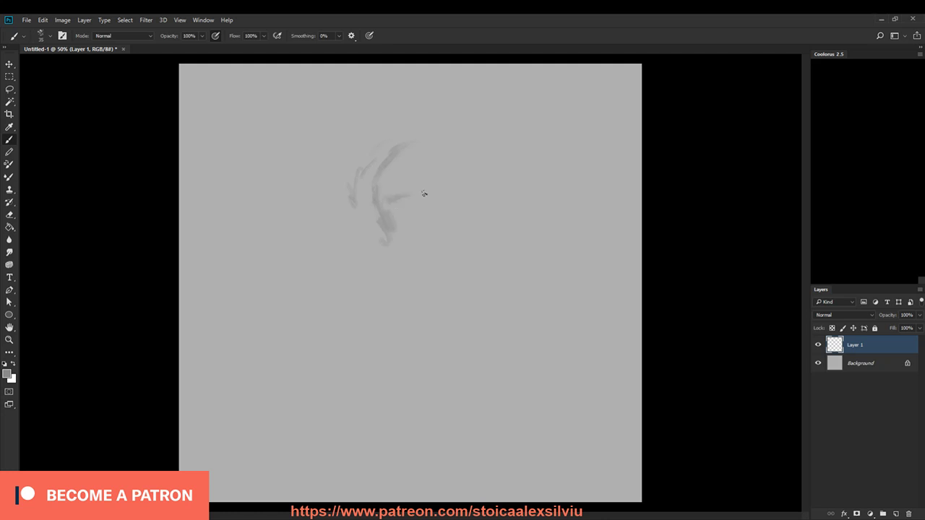
mouse_move(422, 140)
mouse_down()
mouse_move(442, 168)
mouse_move(430, 171)
mouse_move(433, 138)
mouse_move(420, 137)
mouse_move(434, 174)
mouse_move(407, 182)
mouse_up()
mouse_move(395, 166)
mouse_down()
mouse_move(459, 160)
mouse_move(465, 172)
mouse_move(394, 166)
mouse_move(407, 234)
mouse_up()
drag(442, 195, 463, 189)
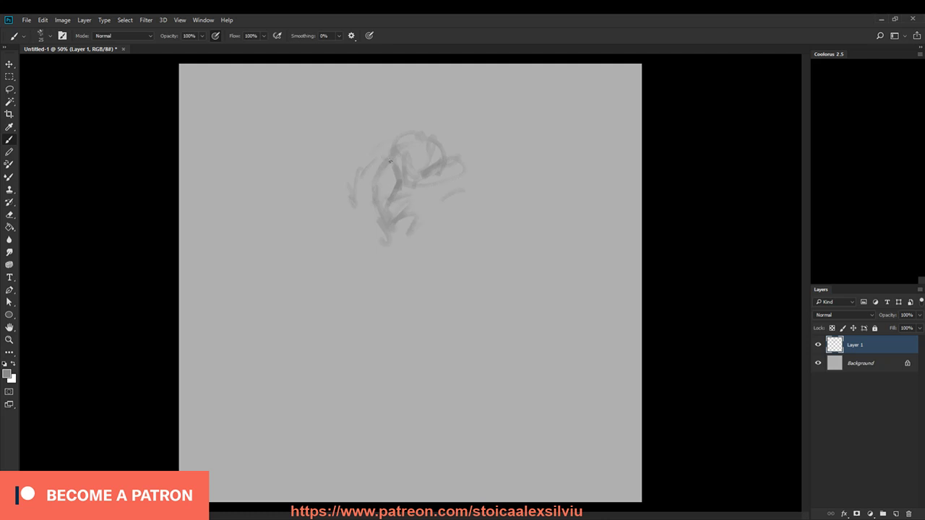
mouse_move(370, 160)
mouse_down()
mouse_move(365, 112)
mouse_move(376, 101)
mouse_move(369, 144)
mouse_move(391, 150)
mouse_move(412, 95)
mouse_move(417, 161)
mouse_up()
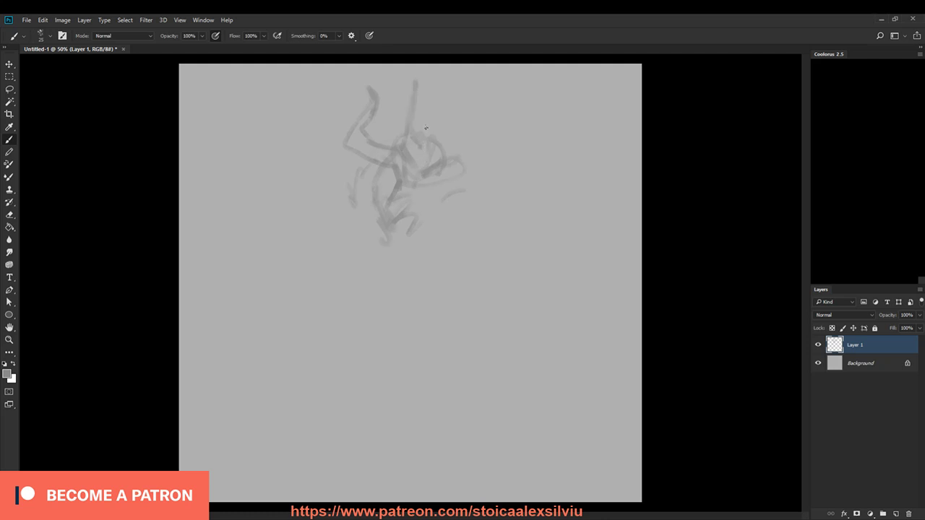
mouse_move(423, 160)
mouse_down()
mouse_move(413, 130)
mouse_move(419, 94)
mouse_up()
Step: Sketch the torso below the horned head, with the neck, chest line, near shoulder and upper arm
mouse_move(393, 166)
mouse_down()
mouse_move(402, 191)
mouse_move(373, 229)
mouse_up()
mouse_move(438, 191)
mouse_down()
mouse_move(392, 218)
mouse_move(367, 268)
mouse_up()
drag(398, 236, 373, 262)
mouse_move(445, 169)
mouse_down()
mouse_move(472, 195)
mouse_move(452, 205)
mouse_move(466, 213)
mouse_move(385, 228)
mouse_move(357, 261)
mouse_up()
drag(336, 297, 390, 282)
drag(398, 260, 442, 271)
drag(467, 206, 479, 257)
drag(437, 232, 449, 254)
drag(467, 217, 430, 313)
drag(440, 250, 443, 260)
Step: Sketch the chest and abdomen lines narrowing to the waist, and mark the near hip
drag(390, 248, 437, 273)
drag(371, 266, 418, 306)
mouse_move(379, 224)
mouse_down()
mouse_move(350, 312)
mouse_move(402, 312)
mouse_up()
mouse_move(348, 322)
mouse_down()
mouse_move(364, 343)
mouse_move(411, 327)
mouse_up()
drag(360, 341, 393, 337)
drag(437, 309, 421, 353)
drag(409, 330, 422, 352)
Step: Sketch the waist and belt area with crossing bands and outline the lower garment beneath it
drag(354, 310, 358, 322)
mouse_move(356, 327)
mouse_down()
mouse_move(360, 370)
mouse_move(361, 354)
mouse_up()
mouse_move(364, 370)
mouse_down()
mouse_move(401, 364)
mouse_move(426, 373)
mouse_up()
mouse_move(431, 331)
mouse_down()
mouse_move(421, 368)
mouse_move(442, 404)
mouse_up()
drag(434, 299, 425, 333)
mouse_move(365, 283)
mouse_down()
mouse_move(429, 315)
mouse_move(409, 292)
mouse_up()
mouse_move(360, 279)
mouse_down()
mouse_move(358, 305)
mouse_move(384, 338)
mouse_up()
drag(385, 326, 425, 331)
drag(368, 348, 414, 338)
Step: Sketch both legs downward from the hips with long loose strokes
drag(430, 335, 442, 337)
drag(436, 337, 443, 393)
drag(435, 360, 442, 386)
drag(364, 347, 370, 407)
drag(376, 425, 377, 436)
drag(357, 362, 390, 406)
drag(427, 357, 455, 438)
Step: Sketch the forearm reaching forward to a hand resting on a long, nearly vertical staff
mouse_move(351, 308)
mouse_down()
mouse_move(344, 325)
mouse_move(326, 331)
mouse_up()
drag(383, 289, 361, 304)
drag(415, 230, 403, 278)
drag(404, 278, 390, 285)
mouse_move(468, 217)
mouse_down()
mouse_move(430, 300)
mouse_move(406, 313)
mouse_up()
drag(416, 309, 336, 341)
mouse_move(335, 321)
mouse_down()
mouse_move(318, 322)
mouse_move(296, 347)
mouse_move(337, 341)
mouse_up()
mouse_move(323, 297)
mouse_down()
mouse_move(307, 330)
mouse_move(327, 310)
mouse_up()
mouse_move(306, 317)
mouse_down()
mouse_move(295, 337)
mouse_move(336, 489)
mouse_up()
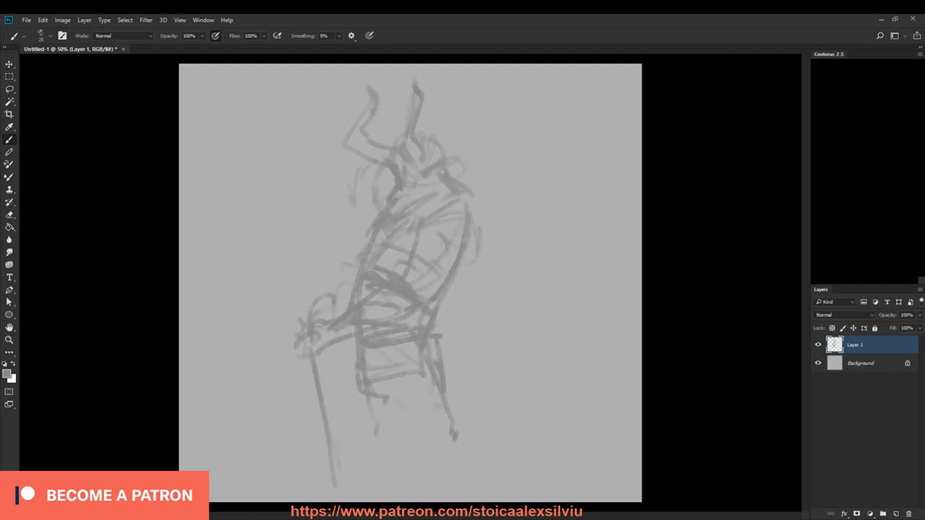
Step: Reinforce the rear leg line and build up the front leg's thigh, knee and shin contour
drag(433, 341, 459, 442)
mouse_move(352, 354)
mouse_down()
mouse_move(361, 406)
mouse_move(357, 399)
mouse_up()
mouse_move(351, 347)
mouse_down()
mouse_move(355, 383)
mouse_move(412, 353)
mouse_move(374, 417)
mouse_up()
mouse_move(359, 391)
mouse_down()
mouse_move(360, 416)
mouse_move(374, 415)
mouse_up()
mouse_move(378, 409)
mouse_down()
mouse_move(366, 428)
mouse_move(371, 465)
mouse_up()
Step: Rework the horns by strengthening their contours, erasing the old tips and drawing a longer, sharper tip
mouse_move(376, 153)
mouse_down()
mouse_move(347, 143)
mouse_move(367, 109)
mouse_up()
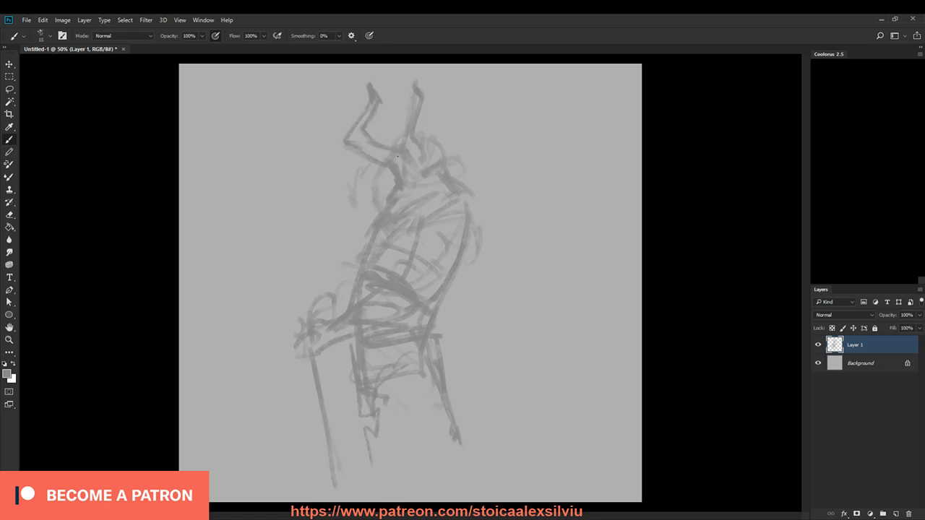
drag(401, 129, 412, 81)
key(e)
mouse_move(363, 85)
mouse_down()
mouse_move(451, 86)
mouse_move(372, 94)
mouse_up()
key(b)
drag(360, 118, 387, 91)
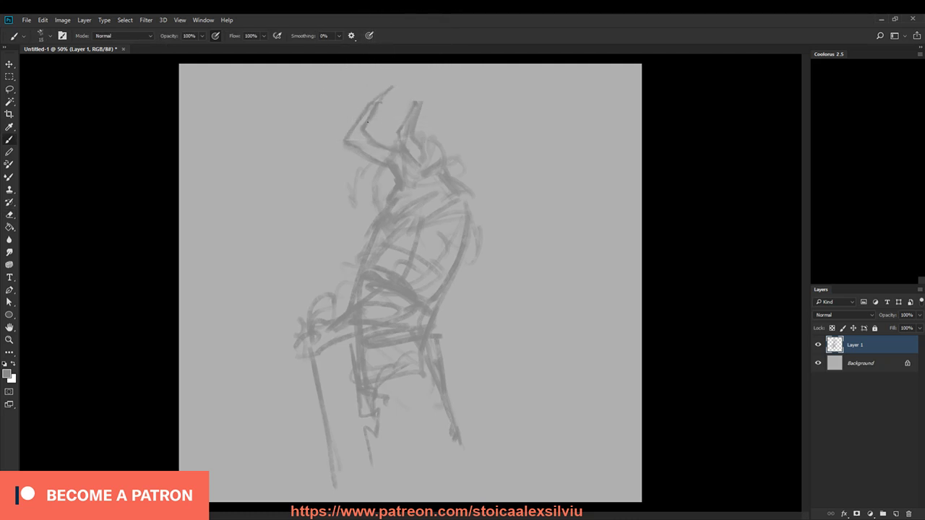
Step: Strengthen the contours of the head, chest, near arm and the hand gripping the staff
mouse_move(405, 129)
mouse_down()
mouse_move(425, 86)
mouse_move(407, 113)
mouse_move(446, 149)
mouse_move(477, 211)
mouse_move(478, 247)
mouse_move(447, 292)
mouse_up()
drag(374, 229, 355, 277)
drag(423, 218, 461, 212)
drag(394, 185, 362, 244)
drag(440, 219, 407, 273)
mouse_move(337, 335)
mouse_down()
mouse_move(403, 318)
mouse_move(305, 333)
mouse_move(308, 354)
mouse_up()
drag(314, 355, 339, 342)
Step: Sketch the cloak edge behind the shoulder and elbow, continuing its folds past the hip toward the rear leg
drag(432, 293, 427, 303)
mouse_move(470, 222)
mouse_down()
mouse_move(474, 241)
mouse_move(449, 288)
mouse_up()
mouse_move(474, 273)
mouse_down()
mouse_move(466, 309)
mouse_move(458, 294)
mouse_up()
drag(450, 296, 447, 322)
drag(444, 302, 442, 348)
mouse_move(374, 368)
mouse_down()
mouse_move(355, 383)
mouse_move(416, 347)
mouse_move(452, 373)
mouse_move(468, 441)
mouse_up()
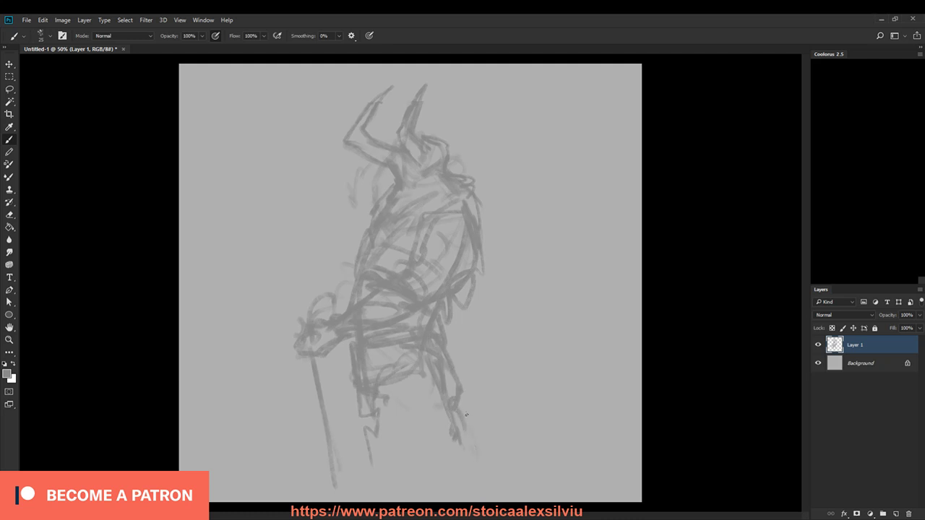
Step: Darken the cloth hanging behind the rear leg, detail both lower legs and shade the head and torso with a larger brush
drag(459, 403, 467, 421)
drag(442, 319, 471, 380)
drag(447, 344, 473, 394)
drag(377, 421, 371, 448)
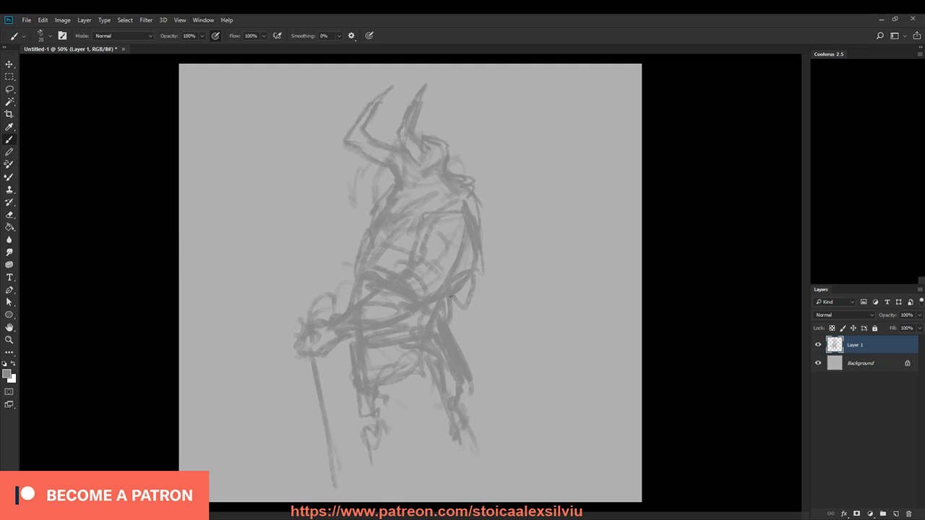
mouse_move(402, 156)
mouse_down()
mouse_move(421, 156)
mouse_move(405, 202)
mouse_move(444, 203)
mouse_move(450, 235)
mouse_move(413, 302)
mouse_up()
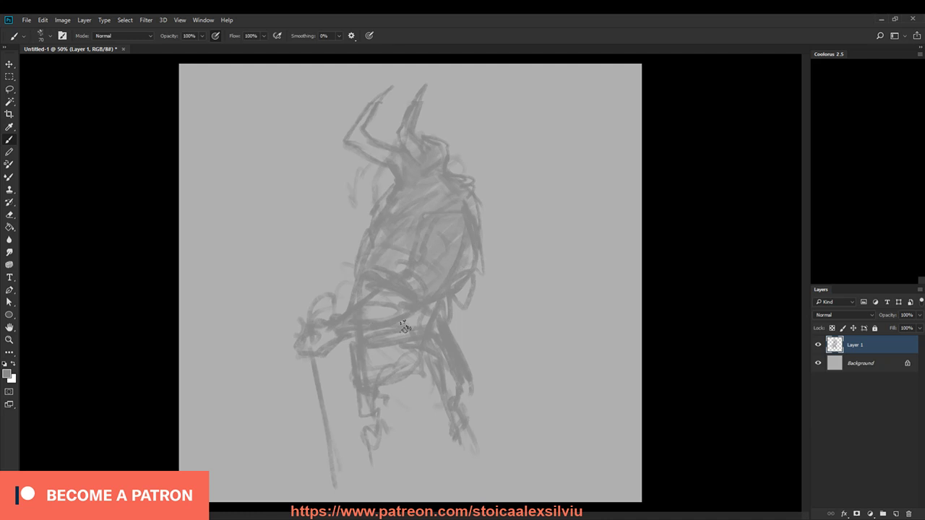
Step: Create a new layer beneath the sketch layer and block in a lighter gray tone from the waist to between the legs
click(877, 363)
click(896, 514)
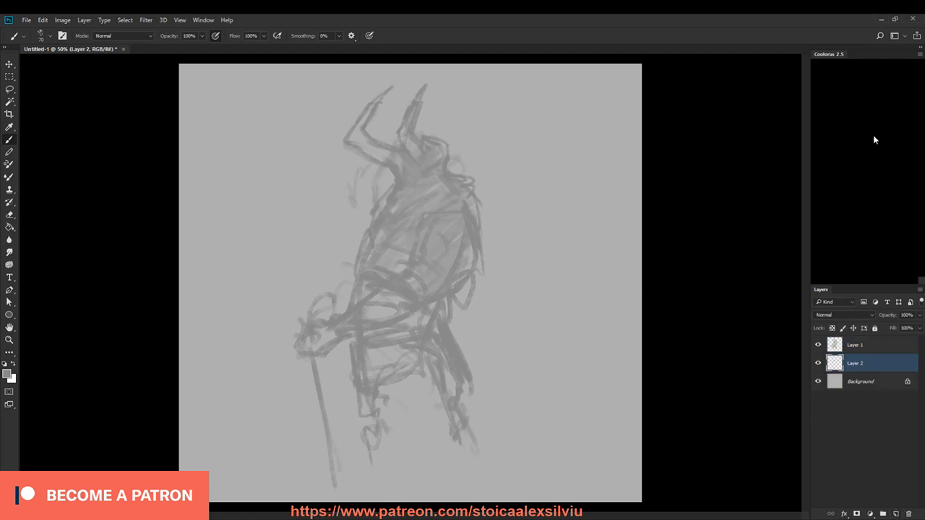
click(830, 118)
key(bracketright)
key(bracketright)
mouse_move(409, 283)
mouse_down()
mouse_move(382, 351)
mouse_move(387, 420)
mouse_move(426, 433)
mouse_up()
Step: Try a darker gray over the waist, and repaint the waist and legs with a subtle light gray base tone
click(830, 127)
mouse_move(417, 319)
mouse_down()
mouse_move(392, 351)
mouse_move(407, 368)
mouse_move(404, 387)
mouse_up()
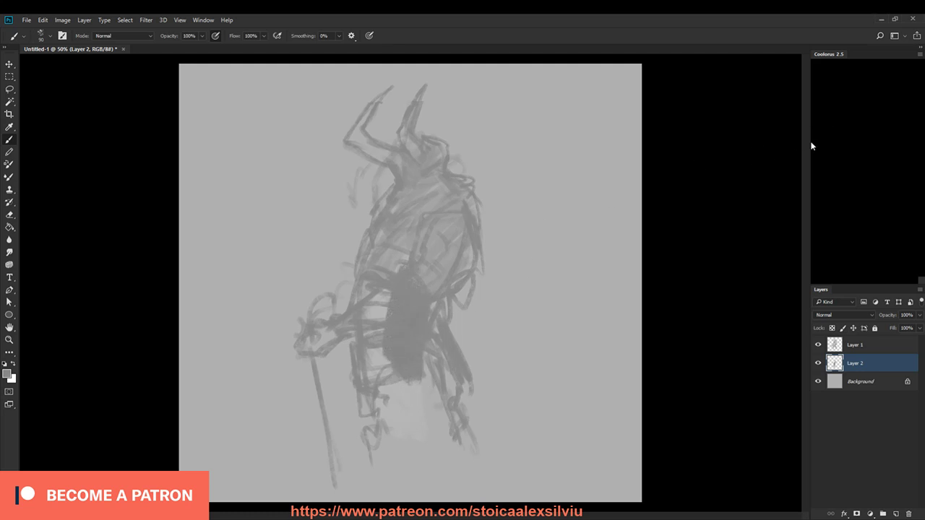
click(838, 124)
mouse_move(399, 282)
mouse_down()
mouse_move(411, 302)
mouse_move(366, 304)
mouse_move(388, 419)
mouse_move(438, 334)
mouse_move(450, 430)
mouse_move(368, 464)
mouse_move(359, 403)
mouse_up()
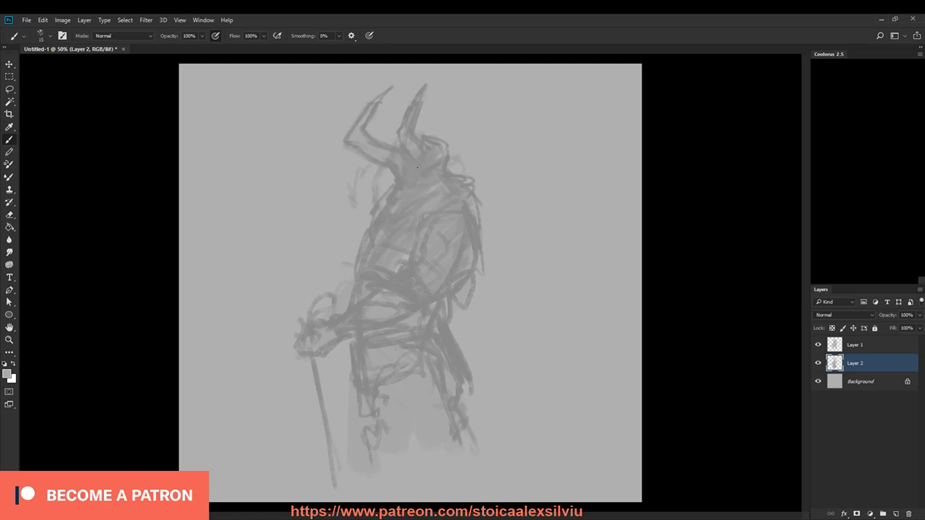
Step: Merge the sketch layer and the base tone layer into one layer
click(846, 344)
shift+click(876, 364)
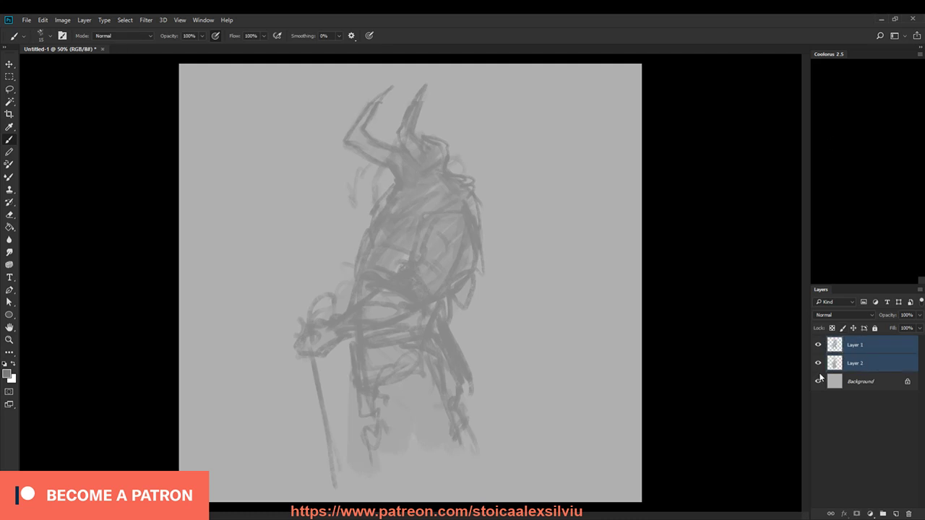
key(ctrl+e)
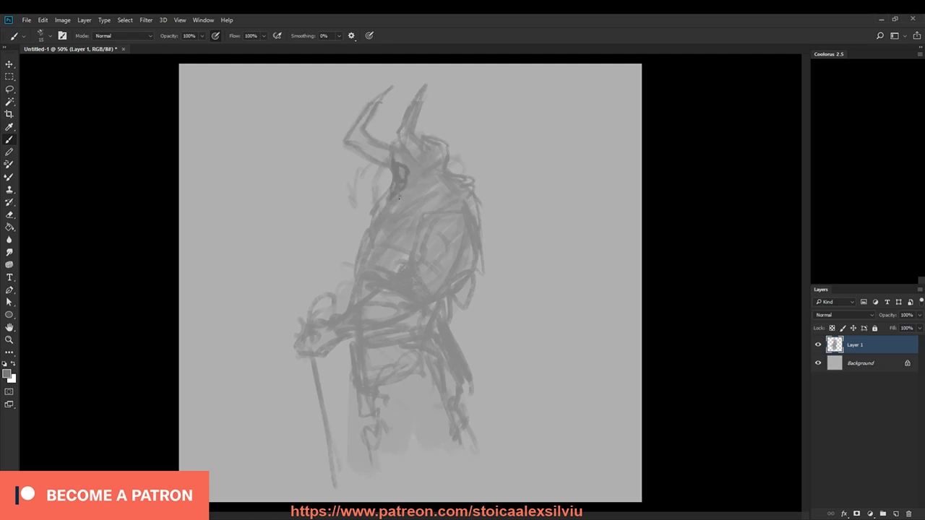
Step: Redraw the jaw and helmet outline in darker lines and refine both horns into smooth, pointed curves
drag(406, 197, 427, 184)
mouse_move(417, 136)
mouse_down()
mouse_move(441, 144)
mouse_move(446, 158)
mouse_move(395, 127)
mouse_up()
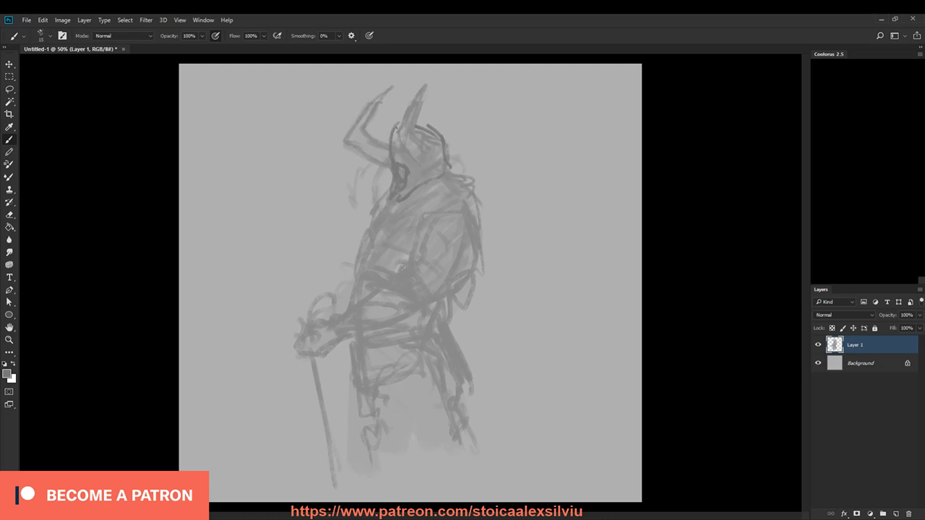
mouse_move(387, 164)
mouse_down()
mouse_move(382, 153)
mouse_move(423, 144)
mouse_move(409, 150)
mouse_move(424, 88)
mouse_move(414, 95)
mouse_up()
mouse_move(383, 160)
mouse_down()
mouse_move(344, 140)
mouse_move(359, 146)
mouse_move(359, 114)
mouse_move(391, 87)
mouse_up()
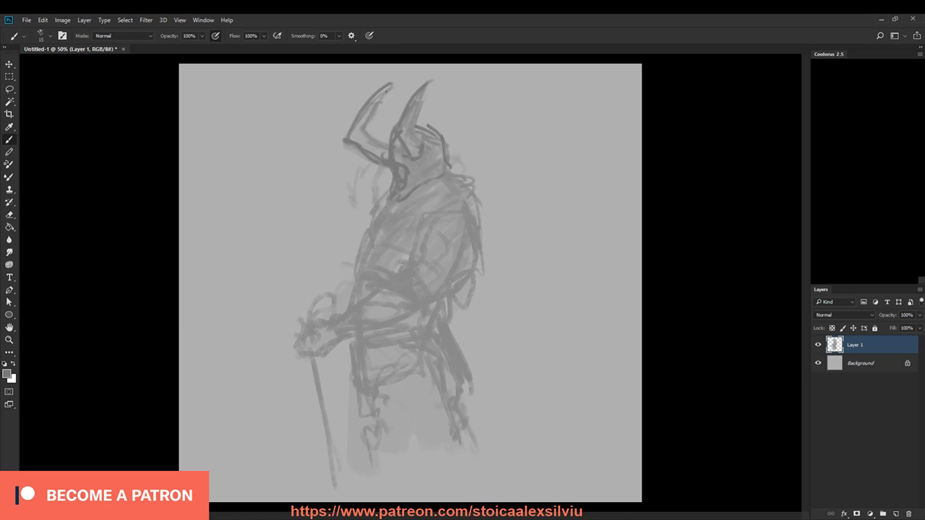
key(ctrl+z)
mouse_move(354, 122)
mouse_down()
mouse_move(394, 90)
mouse_move(363, 128)
mouse_move(390, 145)
mouse_up()
drag(434, 81, 418, 135)
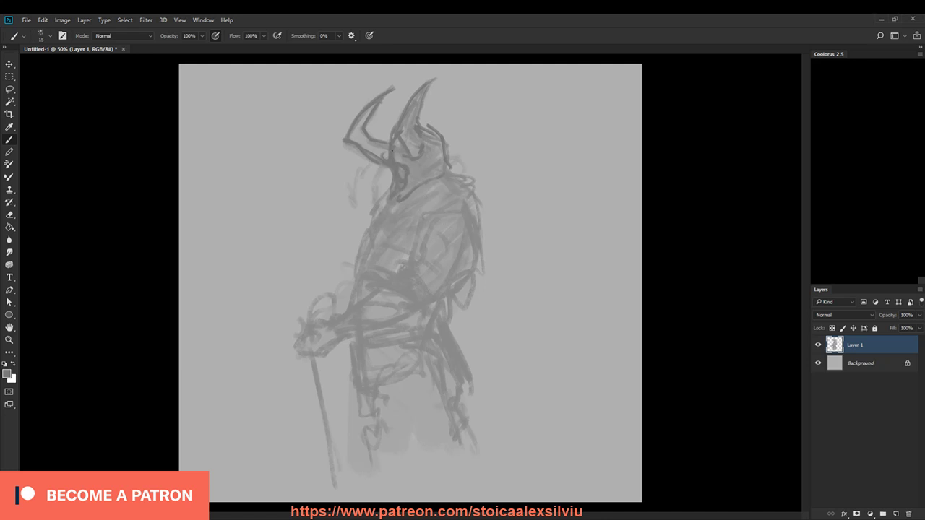
Step: Darken the chin, throat and back of the neck with sampled grays and restate the shoulder and chest contours
mouse_move(385, 165)
mouse_down()
mouse_move(409, 171)
mouse_move(390, 174)
mouse_move(387, 195)
mouse_move(408, 182)
mouse_move(395, 178)
mouse_move(410, 181)
mouse_move(384, 217)
mouse_up()
alt+click(406, 164)
key(])
alt+click(401, 171)
alt+click(402, 163)
key(])
alt+click(400, 160)
mouse_move(458, 178)
mouse_down()
mouse_move(439, 194)
mouse_move(470, 201)
mouse_up()
mouse_move(403, 204)
mouse_down()
mouse_move(377, 222)
mouse_move(454, 195)
mouse_move(403, 221)
mouse_move(442, 189)
mouse_move(473, 219)
mouse_move(354, 247)
mouse_up()
drag(386, 176, 377, 182)
alt+click(395, 169)
key(e)
key(b)
key([)
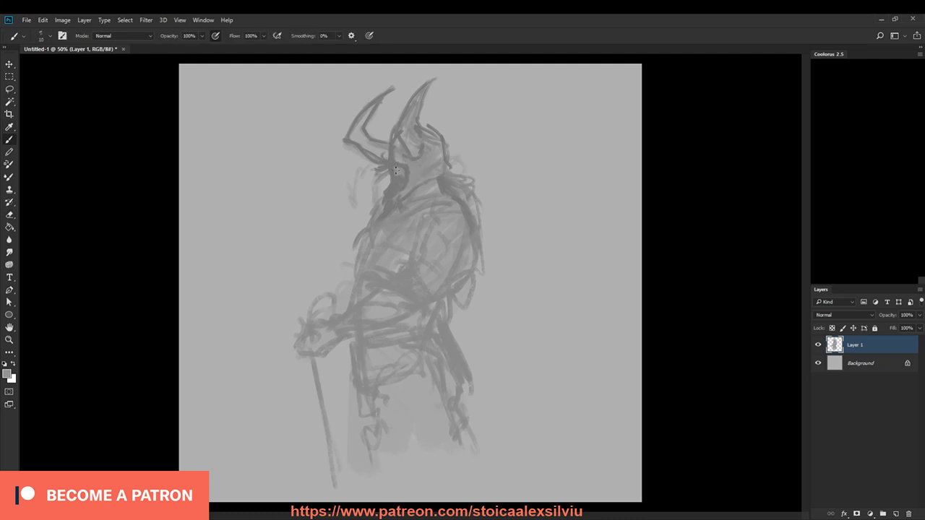
Step: Touch up the face edge and sketch darker contour lines over the chest, belly and upper arm
alt+click(398, 161)
drag(395, 178, 400, 170)
key(bracketright)
key(bracketright)
key(bracketright)
mouse_move(430, 180)
mouse_down()
mouse_move(408, 195)
mouse_move(438, 187)
mouse_move(444, 197)
mouse_move(429, 180)
mouse_up()
drag(368, 215, 354, 282)
mouse_move(378, 242)
mouse_down()
mouse_move(415, 249)
mouse_move(416, 235)
mouse_move(447, 252)
mouse_move(388, 292)
mouse_up()
drag(464, 262, 445, 292)
mouse_move(359, 257)
mouse_down()
mouse_move(356, 286)
mouse_move(377, 277)
mouse_up()
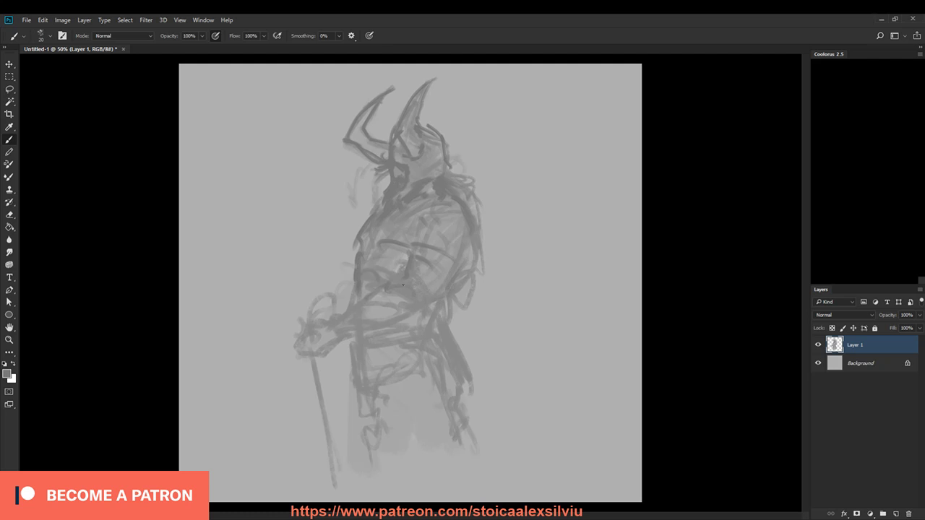
Step: Rough in the waist edge and a first outline of a long oval shield on the figure's back
mouse_move(435, 302)
mouse_down()
mouse_move(422, 339)
mouse_move(353, 344)
mouse_move(359, 390)
mouse_up()
mouse_move(358, 391)
mouse_down()
mouse_move(424, 338)
mouse_move(372, 384)
mouse_move(422, 403)
mouse_move(397, 399)
mouse_up()
drag(475, 296, 452, 321)
mouse_move(464, 173)
mouse_down()
mouse_move(474, 151)
mouse_move(476, 297)
mouse_move(458, 338)
mouse_up()
drag(478, 299, 452, 327)
mouse_move(465, 174)
mouse_down()
mouse_move(484, 144)
mouse_move(469, 330)
mouse_up()
drag(478, 293, 454, 326)
Step: Erase stray lines behind the back and draw a bold, elongated oval shield from shoulder to waist
key(e)
drag(489, 124, 497, 199)
drag(501, 258, 472, 331)
key(b)
mouse_move(463, 182)
mouse_down()
mouse_move(478, 151)
mouse_move(484, 217)
mouse_up()
mouse_move(484, 161)
mouse_down()
mouse_move(493, 200)
mouse_move(482, 285)
mouse_up()
drag(488, 224, 464, 333)
drag(472, 273, 466, 320)
mouse_move(458, 182)
mouse_down()
mouse_move(489, 220)
mouse_move(482, 301)
mouse_up()
Step: Sketch a square pouch with a flap, round clasp and hanging straps at the figure's hip
mouse_move(397, 341)
mouse_down()
mouse_move(405, 403)
mouse_move(422, 390)
mouse_move(398, 392)
mouse_move(397, 409)
mouse_move(405, 409)
mouse_up()
mouse_move(439, 336)
mouse_down()
mouse_move(454, 385)
mouse_move(450, 367)
mouse_up()
drag(404, 361, 455, 360)
mouse_move(398, 399)
mouse_down()
mouse_move(399, 414)
mouse_move(445, 414)
mouse_up()
drag(453, 364, 445, 415)
drag(457, 373, 448, 417)
drag(416, 383, 447, 402)
mouse_move(436, 338)
mouse_down()
mouse_move(442, 357)
mouse_move(438, 340)
mouse_up()
Step: Draw the front of the belt with its crossing straps, the hanging cloth below it and short leg lines
drag(437, 334, 447, 331)
drag(356, 348, 363, 358)
drag(357, 364, 390, 355)
mouse_move(367, 357)
mouse_down()
mouse_move(391, 353)
mouse_move(380, 366)
mouse_move(394, 367)
mouse_move(367, 340)
mouse_move(372, 361)
mouse_up()
mouse_move(354, 360)
mouse_down()
mouse_move(363, 391)
mouse_move(353, 397)
mouse_move(353, 436)
mouse_up()
drag(375, 387, 360, 451)
drag(364, 425, 360, 474)
drag(374, 462, 371, 486)
drag(377, 432, 382, 471)
drag(440, 431, 451, 467)
Step: Redraw the front contour of the chest and belly, erase loose lines beside it, and darken the hand
mouse_move(358, 302)
mouse_down()
mouse_move(357, 244)
mouse_move(386, 203)
mouse_up()
key(e)
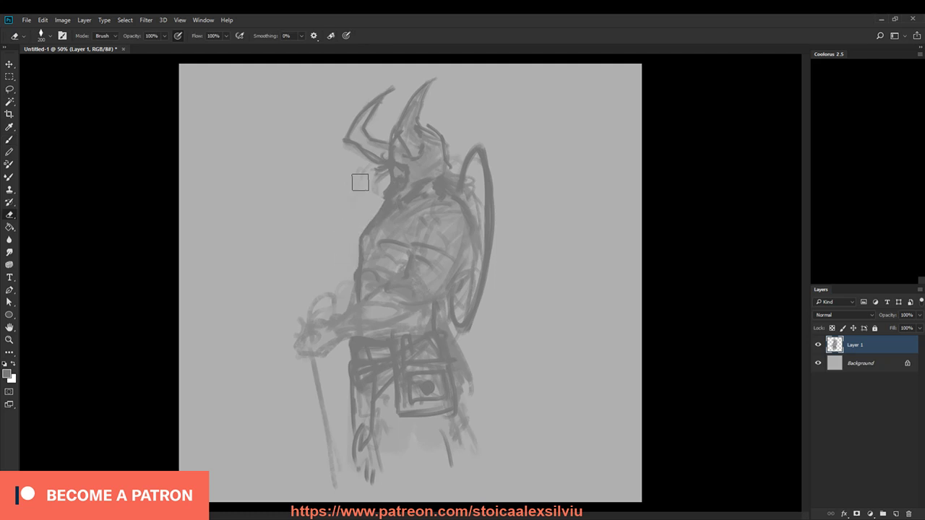
key(b)
drag(361, 244, 357, 289)
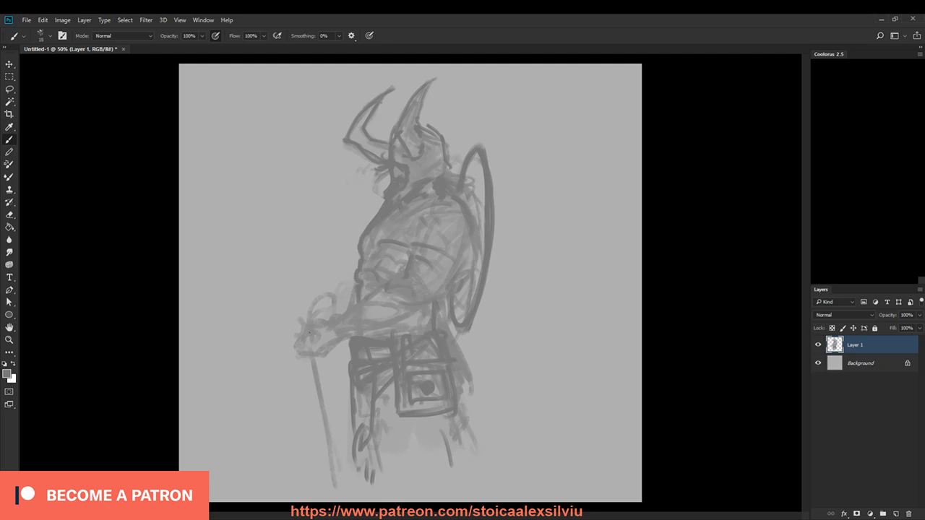
drag(309, 343, 323, 341)
key(e)
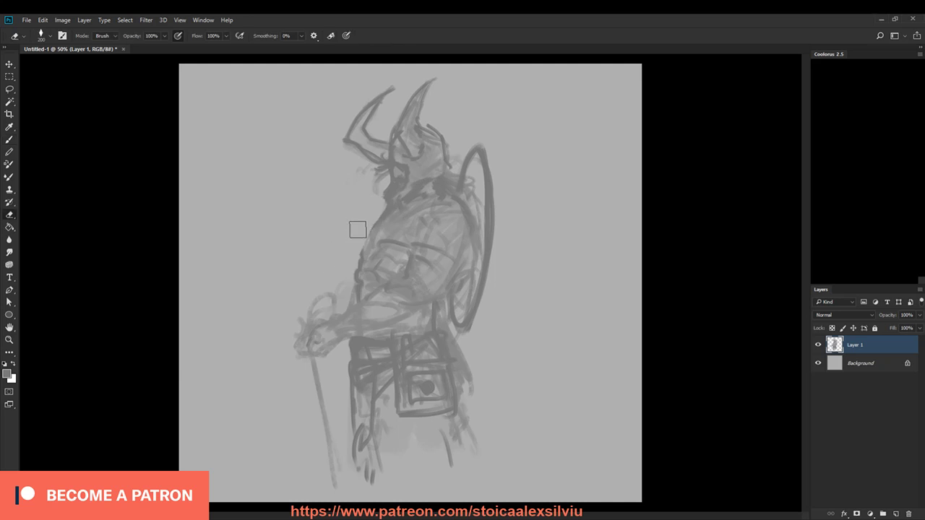
key(b)
drag(382, 212, 359, 253)
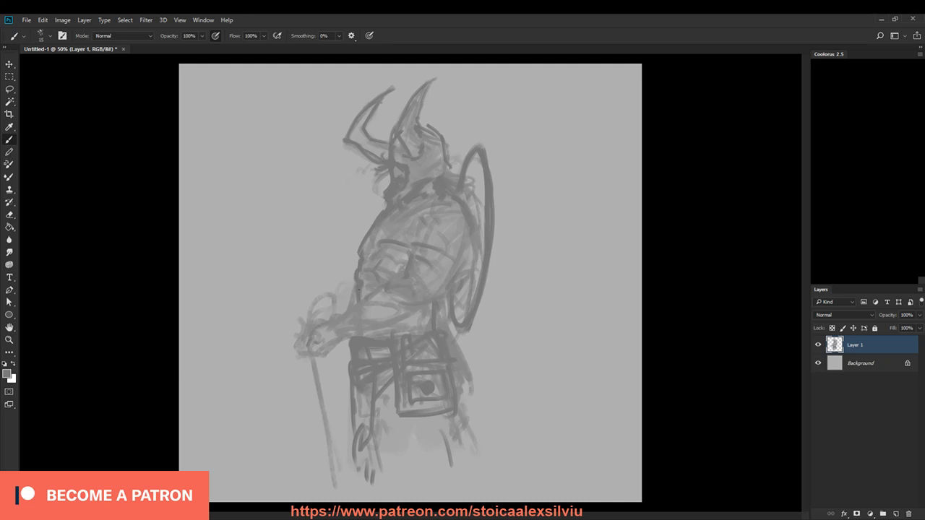
Step: Flip the canvas horizontally and draw a diagonal strap from the shoulder across the chest
key(ctrl+shift+h)
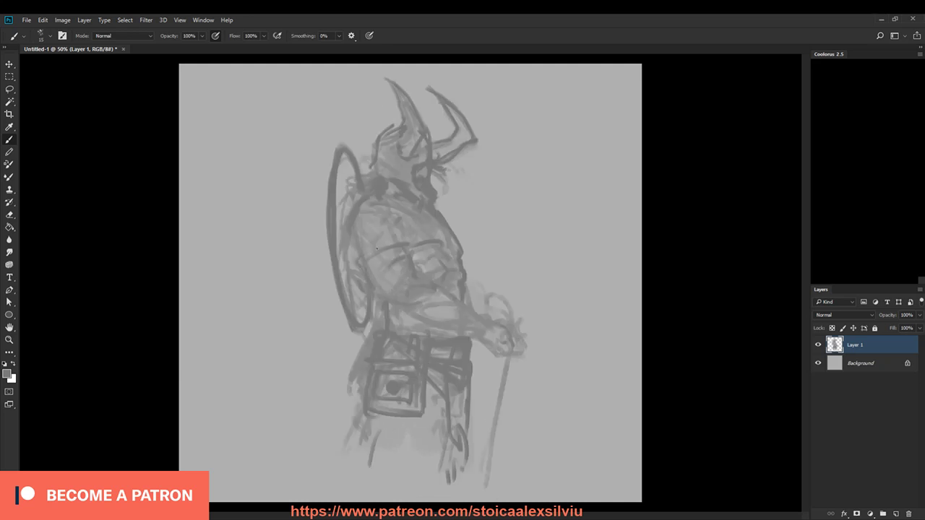
mouse_move(356, 212)
mouse_down()
mouse_move(343, 275)
mouse_move(347, 316)
mouse_up()
drag(336, 207, 458, 249)
mouse_move(374, 207)
mouse_down()
mouse_move(428, 230)
mouse_move(477, 270)
mouse_up()
drag(368, 208, 381, 213)
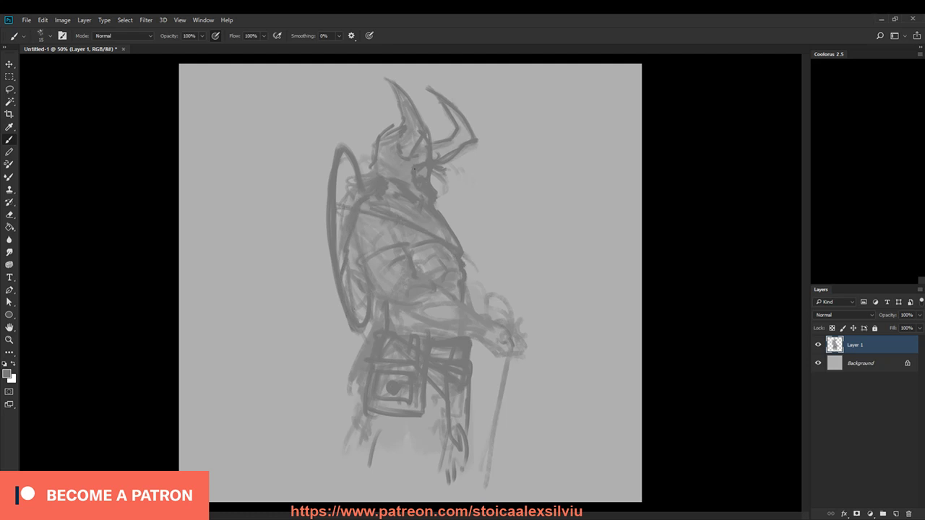
Step: Reinforce the helmet edges and shade the elbow and the start of the forearm with short strokes
drag(380, 147, 386, 133)
drag(433, 160, 433, 148)
mouse_move(429, 289)
mouse_down()
mouse_move(415, 309)
mouse_move(425, 312)
mouse_up()
drag(443, 302, 416, 316)
drag(375, 288, 407, 303)
mouse_move(401, 314)
mouse_down()
mouse_move(419, 309)
mouse_move(402, 293)
mouse_move(454, 296)
mouse_up()
Step: Outline the forearm, the hands clasped over the staff and the far arm behind them
mouse_move(420, 328)
mouse_down()
mouse_move(497, 318)
mouse_move(508, 349)
mouse_move(521, 341)
mouse_move(516, 371)
mouse_up()
drag(516, 365, 512, 375)
drag(520, 338, 523, 343)
mouse_move(508, 325)
mouse_down()
mouse_move(519, 333)
mouse_move(517, 319)
mouse_move(504, 341)
mouse_move(520, 347)
mouse_up()
mouse_move(524, 324)
mouse_down()
mouse_move(526, 350)
mouse_move(513, 350)
mouse_move(527, 347)
mouse_up()
mouse_move(500, 322)
mouse_down()
mouse_move(521, 313)
mouse_move(504, 303)
mouse_up()
drag(467, 275, 502, 311)
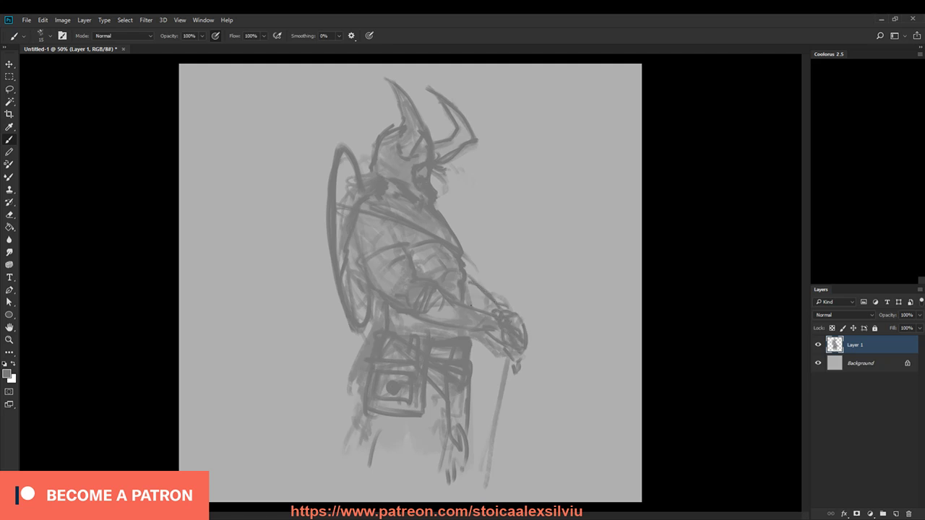
Step: Sketch a flared coat flap behind the hip and extend the leg lines downward
mouse_move(366, 361)
mouse_down()
mouse_move(347, 403)
mouse_move(335, 392)
mouse_up()
mouse_move(354, 383)
mouse_down()
mouse_move(330, 416)
mouse_move(344, 437)
mouse_move(334, 477)
mouse_up()
drag(463, 437, 465, 474)
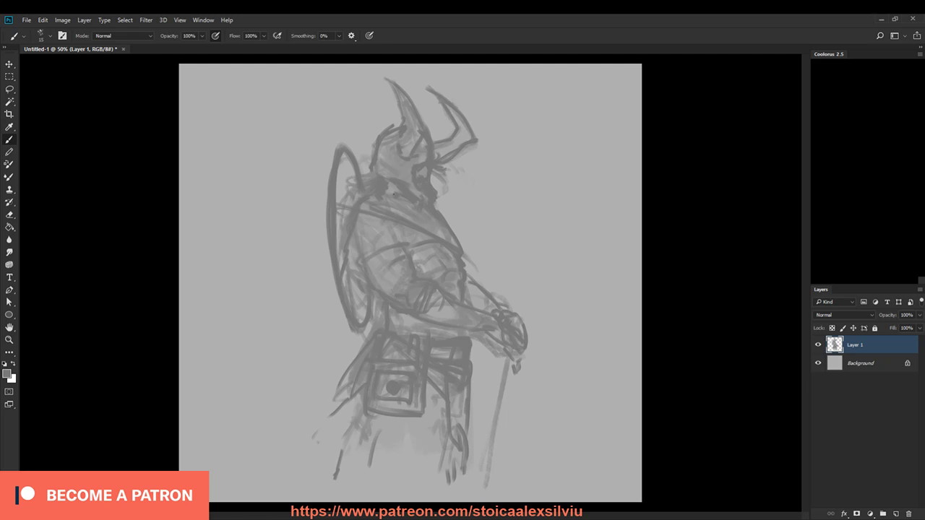
Step: Soften the dark neck area with sampled gray and mark the eye and brow using a smaller, darker brush
key(e)
key(b)
alt+click(391, 186)
mouse_move(380, 189)
mouse_down()
mouse_move(375, 196)
mouse_move(391, 194)
mouse_move(404, 207)
mouse_up()
alt+click(405, 178)
key(bracketright)
click(832, 132)
key(bracketleft)
drag(403, 174, 421, 166)
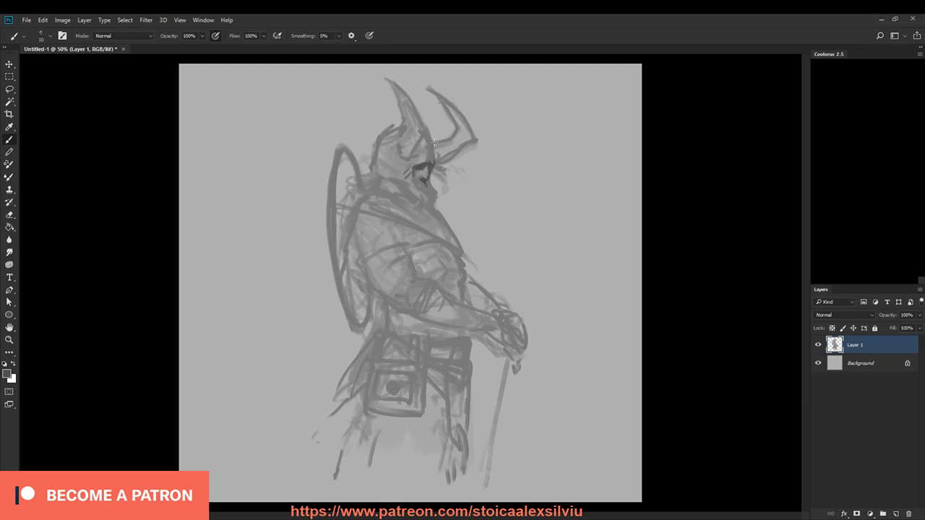
Step: Outline both horns, the helmet and the jaw with thinner, darker lines
drag(434, 163, 475, 143)
mouse_move(407, 158)
mouse_down()
mouse_move(423, 134)
mouse_move(410, 91)
mouse_move(388, 78)
mouse_move(425, 115)
mouse_up()
mouse_move(388, 78)
mouse_down()
mouse_move(410, 115)
mouse_move(396, 148)
mouse_move(407, 165)
mouse_move(424, 122)
mouse_move(449, 133)
mouse_move(436, 142)
mouse_move(460, 126)
mouse_up()
drag(428, 88, 453, 120)
mouse_move(431, 90)
mouse_down()
mouse_move(471, 129)
mouse_move(469, 149)
mouse_move(424, 127)
mouse_move(432, 156)
mouse_move(391, 130)
mouse_move(371, 166)
mouse_move(427, 204)
mouse_move(414, 185)
mouse_move(429, 204)
mouse_move(431, 175)
mouse_move(437, 209)
mouse_up()
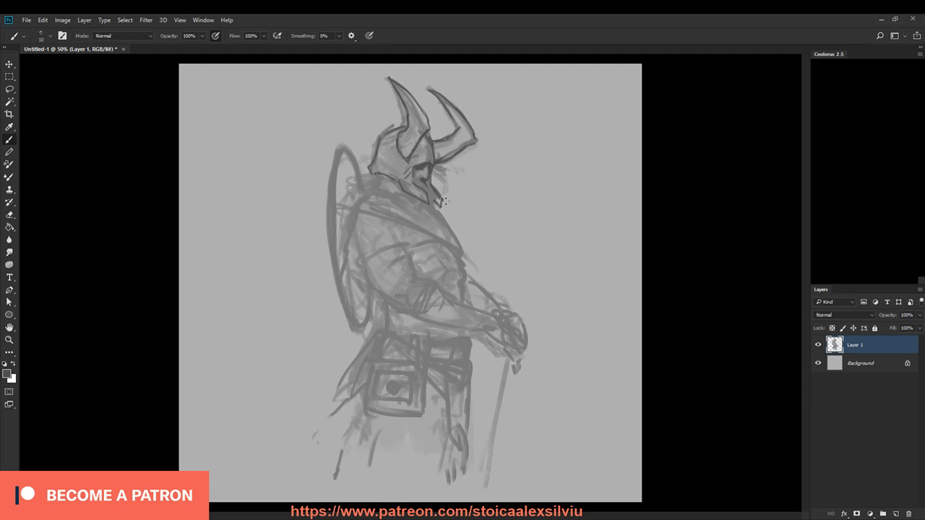
Step: Draw furry collar strokes over the shoulder and a crisp dark contour down the beard and chest
mouse_move(374, 176)
mouse_down()
mouse_move(349, 196)
mouse_move(386, 178)
mouse_move(344, 215)
mouse_up()
drag(376, 182, 358, 192)
mouse_move(379, 178)
mouse_down()
mouse_move(393, 183)
mouse_move(380, 186)
mouse_up()
mouse_move(391, 183)
mouse_down()
mouse_move(375, 190)
mouse_move(434, 195)
mouse_move(433, 220)
mouse_move(455, 225)
mouse_move(461, 298)
mouse_up()
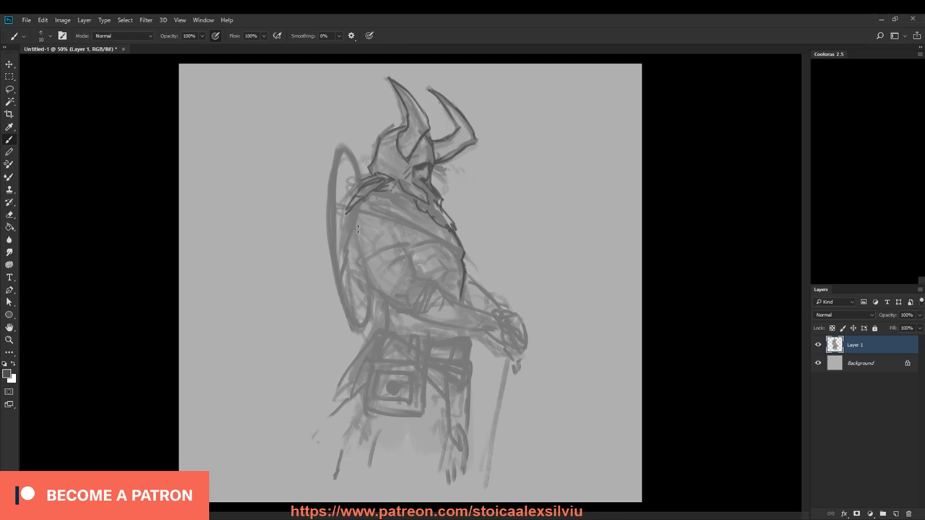
Step: Outline the near arm's muscles, elbow and forearm, and define the fingers of the resting hand
mouse_move(364, 244)
mouse_down()
mouse_move(390, 217)
mouse_move(389, 231)
mouse_move(357, 238)
mouse_move(359, 263)
mouse_move(379, 293)
mouse_up()
mouse_move(397, 236)
mouse_down()
mouse_move(413, 277)
mouse_move(392, 287)
mouse_move(410, 306)
mouse_move(431, 308)
mouse_move(386, 296)
mouse_move(419, 317)
mouse_up()
drag(418, 278, 445, 288)
drag(413, 318, 476, 328)
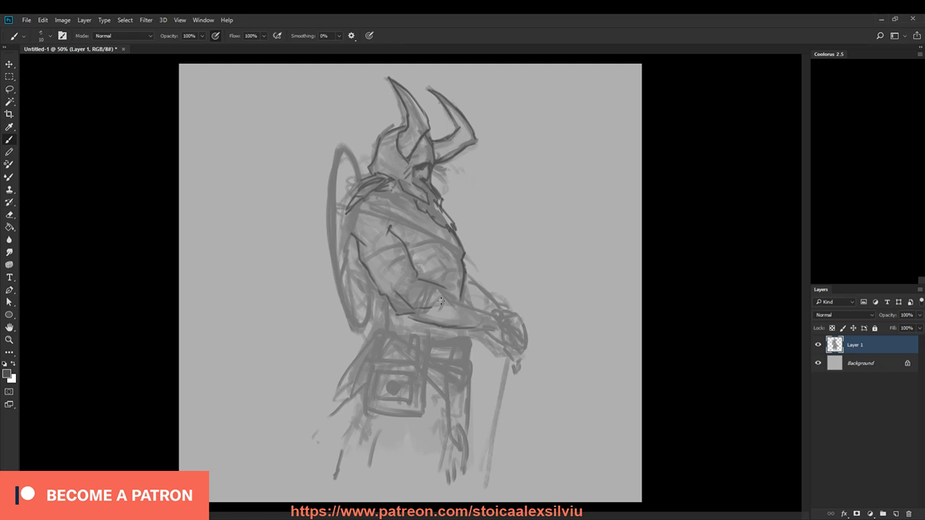
mouse_move(414, 313)
mouse_down()
mouse_move(436, 310)
mouse_move(437, 326)
mouse_up()
mouse_move(445, 289)
mouse_down()
mouse_move(513, 325)
mouse_move(494, 333)
mouse_up()
mouse_move(401, 316)
mouse_down()
mouse_move(418, 313)
mouse_move(400, 317)
mouse_up()
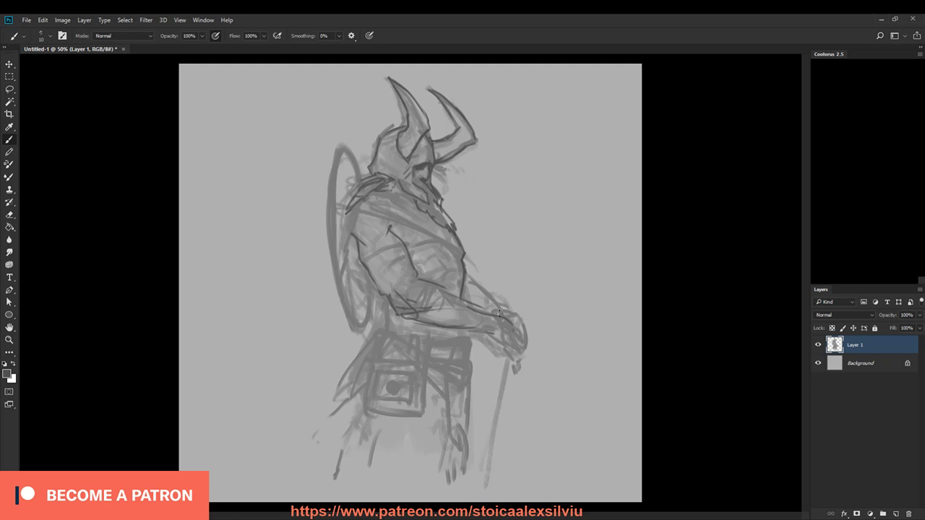
mouse_move(475, 325)
mouse_down()
mouse_move(502, 329)
mouse_move(491, 332)
mouse_move(519, 358)
mouse_up()
mouse_move(510, 325)
mouse_down()
mouse_move(522, 349)
mouse_move(514, 365)
mouse_move(522, 330)
mouse_up()
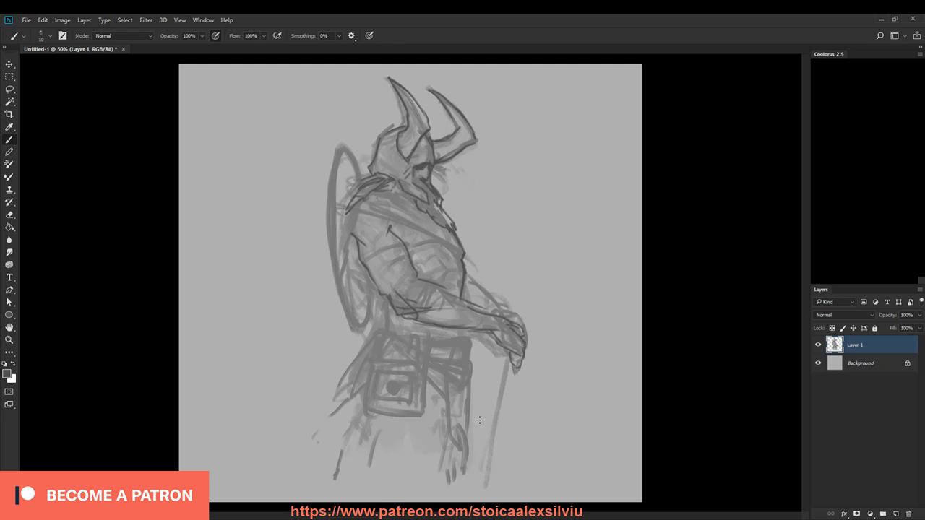
Step: Draw ragged fur cloak strands hanging from the shoulder down the back to the hip
mouse_move(360, 216)
mouse_down()
mouse_move(399, 225)
mouse_move(382, 229)
mouse_move(369, 251)
mouse_move(389, 213)
mouse_move(367, 225)
mouse_move(345, 276)
mouse_up()
drag(346, 211, 334, 274)
drag(337, 254, 328, 304)
drag(336, 272, 347, 358)
drag(332, 301, 338, 363)
drag(330, 334, 323, 358)
drag(359, 329, 349, 357)
drag(373, 291, 381, 325)
mouse_move(365, 272)
mouse_down()
mouse_move(381, 328)
mouse_move(343, 383)
mouse_move(353, 365)
mouse_up()
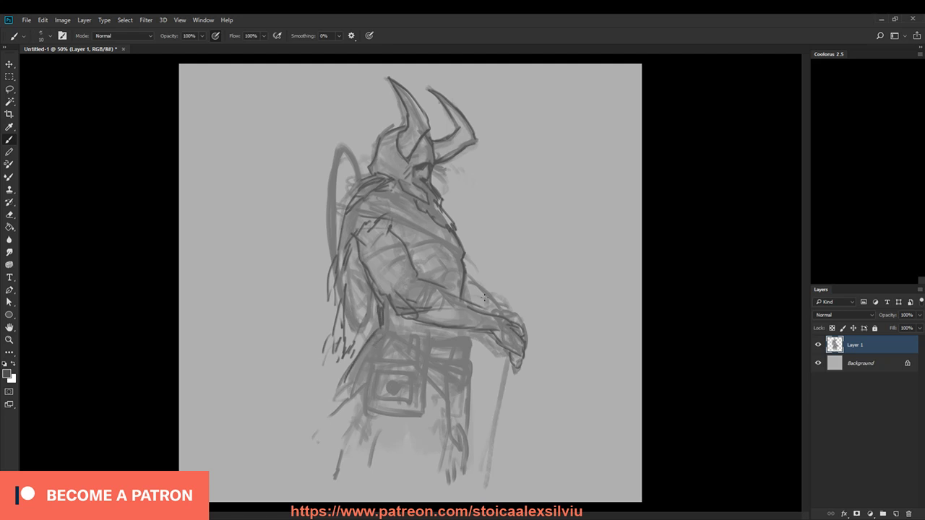
Step: Define the hip pouch with dark lines, adding its two belt straps, flap and a small bottom buckle
mouse_move(380, 332)
mouse_down()
mouse_move(393, 359)
mouse_move(380, 352)
mouse_move(406, 360)
mouse_up()
mouse_move(409, 334)
mouse_down()
mouse_move(405, 358)
mouse_move(420, 336)
mouse_move(417, 358)
mouse_move(391, 363)
mouse_move(417, 359)
mouse_move(369, 367)
mouse_move(366, 409)
mouse_up()
drag(422, 377, 421, 408)
mouse_move(376, 368)
mouse_down()
mouse_move(423, 371)
mouse_move(373, 396)
mouse_move(419, 375)
mouse_up()
mouse_move(415, 375)
mouse_down()
mouse_move(414, 401)
mouse_move(399, 406)
mouse_move(398, 418)
mouse_up()
drag(387, 418, 400, 419)
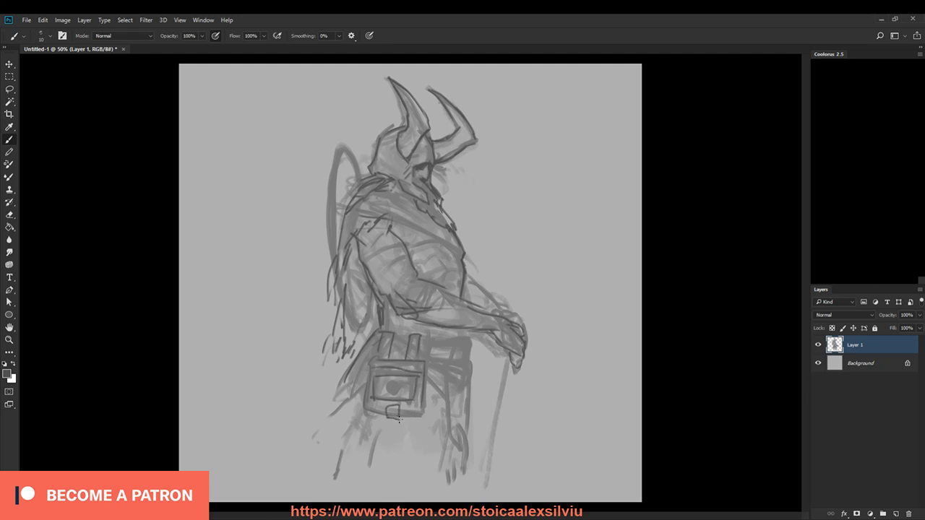
Step: Outline the front belt, its small pouch, the hanging straps and the cloth folds over the leg
drag(422, 340, 469, 341)
mouse_move(454, 339)
mouse_down()
mouse_move(451, 363)
mouse_move(467, 363)
mouse_up()
mouse_move(439, 366)
mouse_down()
mouse_move(469, 382)
mouse_move(448, 383)
mouse_up()
mouse_move(426, 374)
mouse_down()
mouse_move(446, 400)
mouse_move(465, 388)
mouse_move(460, 411)
mouse_up()
drag(473, 372, 472, 420)
drag(440, 393, 456, 446)
drag(452, 446, 454, 477)
Step: Paint over the dark eye marks on the face with mid gray and sample a darker face tone
mouse_move(381, 145)
mouse_down()
mouse_move(380, 159)
mouse_move(439, 169)
mouse_up()
key(e)
key(ctrl+z)
key(b)
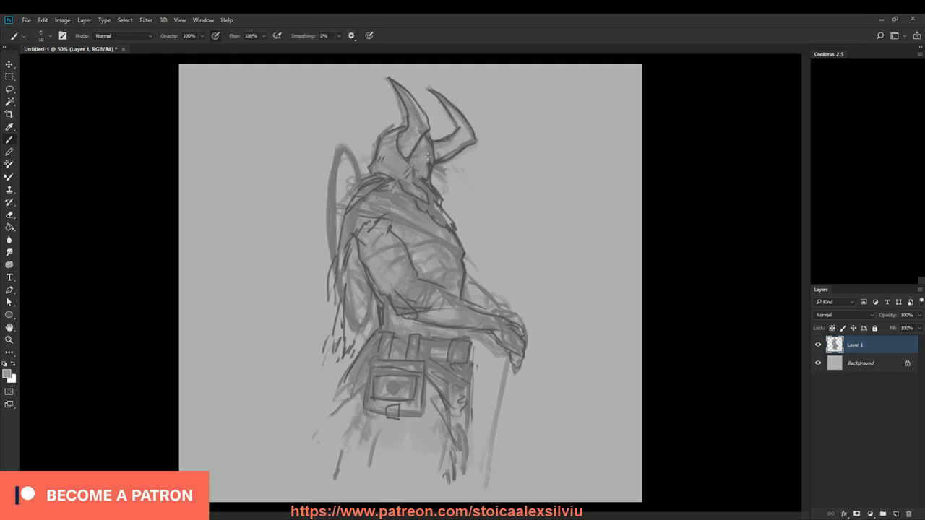
alt+click(424, 175)
Step: Lasso the horned head, raise it above the shoulders, deselect it, and shift the whole figure slightly down
key(l)
mouse_move(377, 132)
mouse_down()
mouse_move(370, 177)
mouse_move(442, 210)
mouse_move(455, 192)
mouse_move(452, 72)
mouse_move(364, 119)
mouse_up()
drag(428, 178, 431, 158)
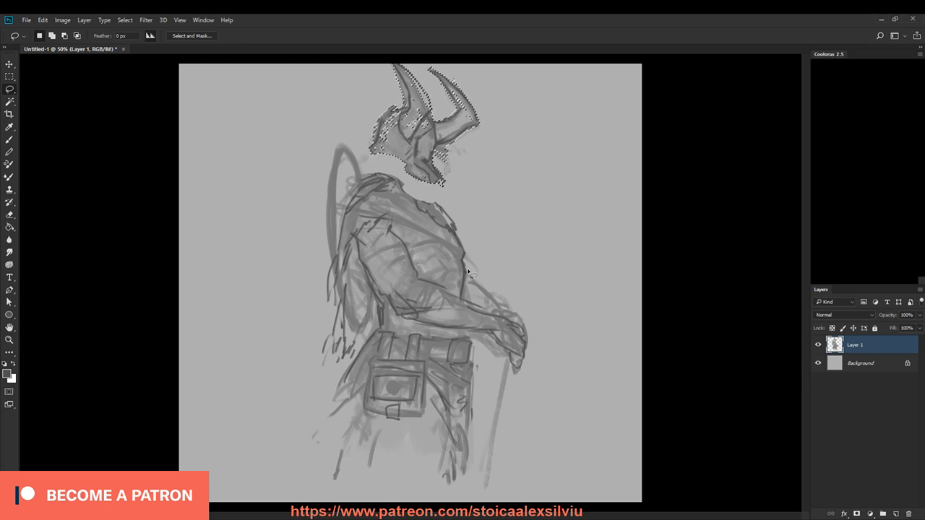
key(ctrl+d)
drag(452, 286, 450, 303)
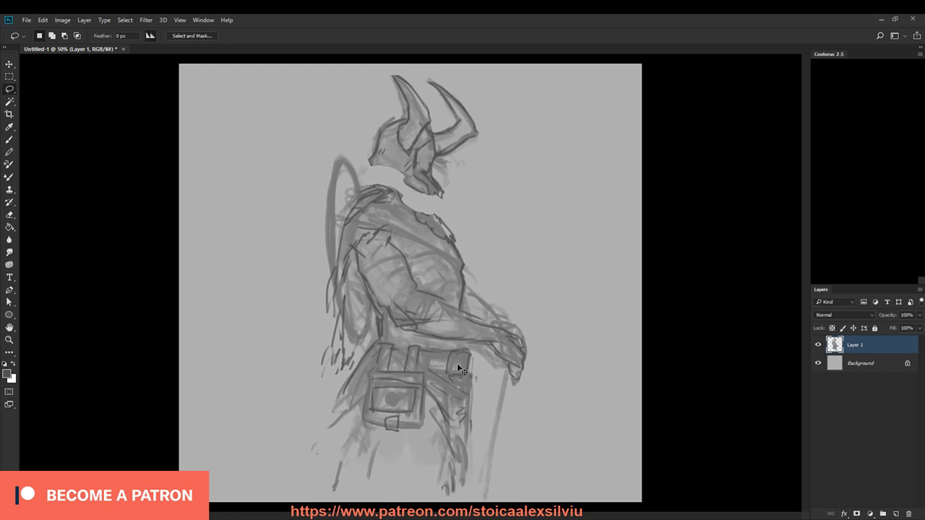
Step: Redraw the eye opening and fill the neck gap with fur strokes and dark shading beneath the jaw
key(b)
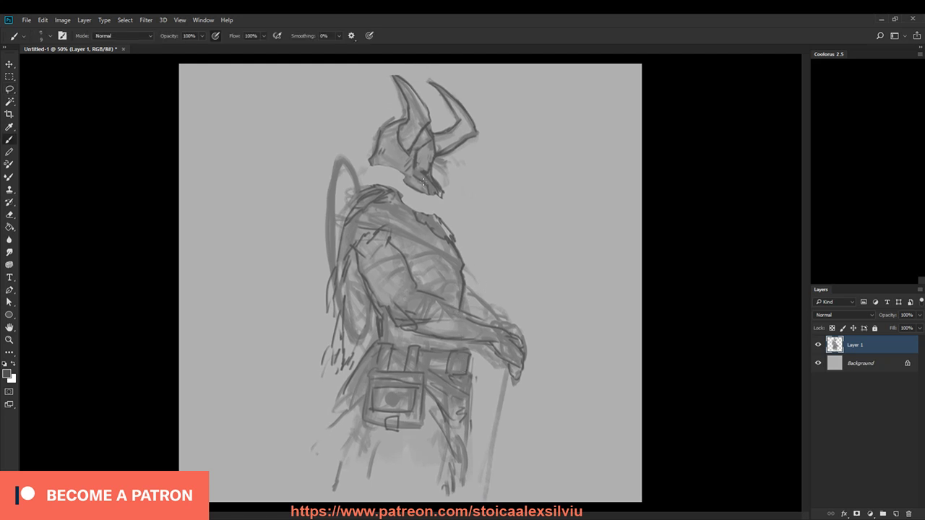
drag(423, 145, 434, 153)
drag(423, 159, 420, 155)
mouse_move(381, 172)
mouse_down()
mouse_move(357, 195)
mouse_move(383, 184)
mouse_move(417, 217)
mouse_move(443, 215)
mouse_up()
drag(442, 215, 452, 231)
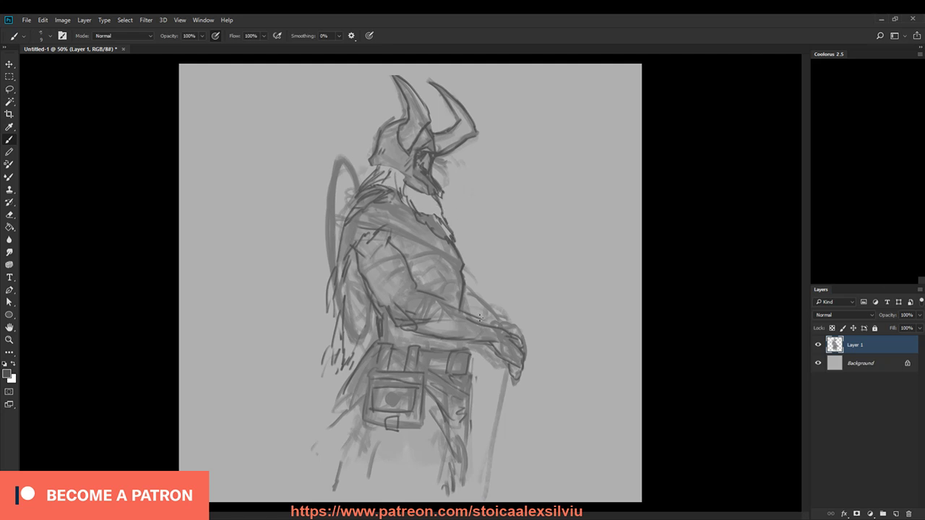
mouse_move(387, 171)
mouse_down()
mouse_move(425, 211)
mouse_move(431, 202)
mouse_move(426, 210)
mouse_up()
drag(417, 202, 429, 215)
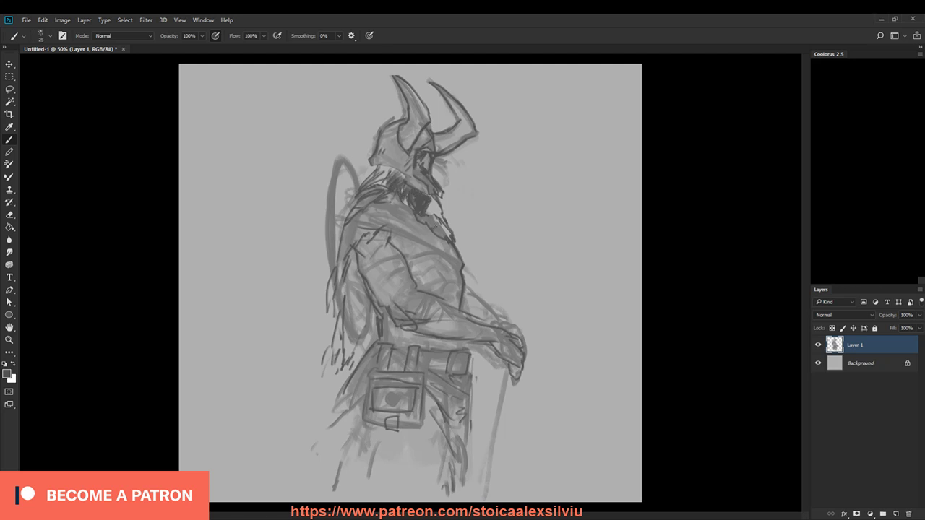
Step: Fill the fur collar around the neck and shoulders and the beard below the jaw with dark strokes
drag(414, 163, 419, 174)
drag(419, 170, 434, 201)
mouse_move(374, 167)
mouse_down()
mouse_move(383, 178)
mouse_move(403, 173)
mouse_move(371, 186)
mouse_move(342, 222)
mouse_up()
drag(380, 184, 351, 216)
mouse_move(398, 191)
mouse_down()
mouse_move(339, 233)
mouse_move(338, 247)
mouse_up()
mouse_move(406, 198)
mouse_down()
mouse_move(396, 211)
mouse_move(428, 227)
mouse_move(426, 216)
mouse_up()
drag(436, 196, 435, 216)
drag(436, 202, 436, 238)
mouse_move(449, 221)
mouse_down()
mouse_move(446, 239)
mouse_move(413, 231)
mouse_up()
mouse_move(401, 186)
mouse_down()
mouse_move(392, 176)
mouse_move(353, 186)
mouse_up()
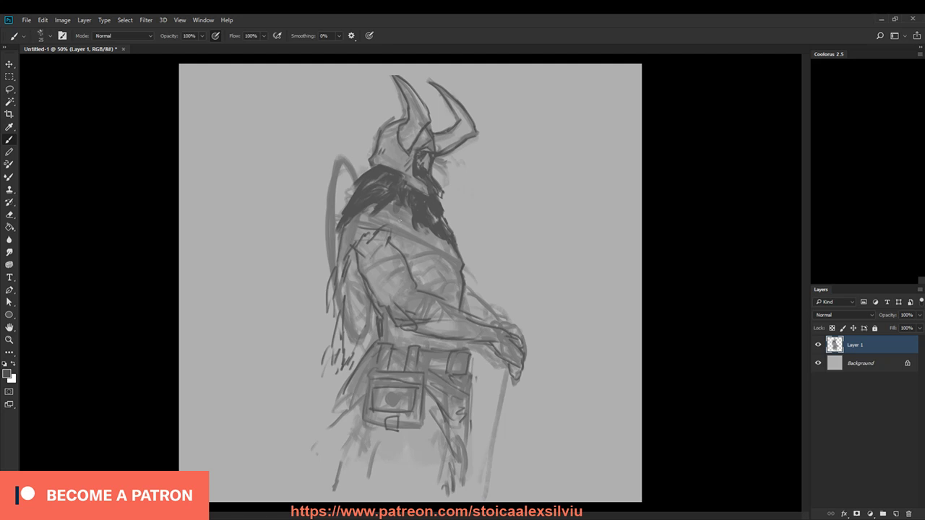
Step: Enlarge the brush and fill the cloak behind the arm with long dark fur strands down to the waist
key(bracketright)
mouse_move(349, 250)
mouse_down()
mouse_move(367, 289)
mouse_move(362, 309)
mouse_up()
drag(357, 264, 346, 291)
drag(348, 270, 341, 296)
mouse_move(354, 266)
mouse_down()
mouse_move(350, 294)
mouse_move(363, 325)
mouse_up()
drag(354, 268, 347, 307)
drag(345, 290, 339, 336)
drag(354, 304, 336, 353)
drag(353, 294, 357, 321)
mouse_move(370, 290)
mouse_down()
mouse_move(365, 319)
mouse_move(368, 298)
mouse_up()
mouse_move(377, 295)
mouse_down()
mouse_move(378, 320)
mouse_move(374, 308)
mouse_up()
drag(392, 316, 387, 328)
mouse_move(371, 273)
mouse_down()
mouse_move(365, 292)
mouse_move(365, 280)
mouse_move(376, 305)
mouse_up()
mouse_move(396, 312)
mouse_down()
mouse_move(388, 326)
mouse_move(409, 333)
mouse_move(370, 328)
mouse_move(374, 341)
mouse_up()
drag(369, 312, 357, 344)
drag(376, 331, 357, 351)
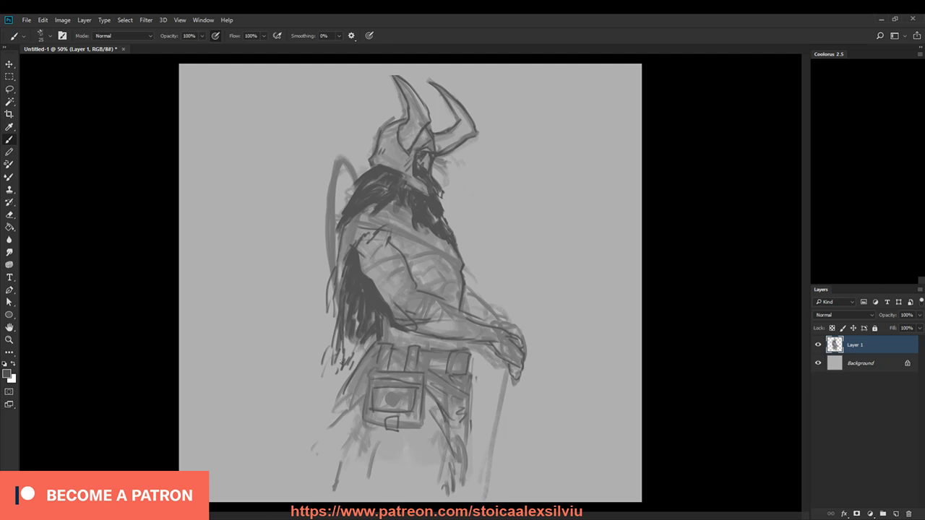
Step: Shade the shoulder, upper arm, forearm and torso with tones sampled from the arm to define the muscles
mouse_move(391, 234)
mouse_down()
mouse_move(365, 275)
mouse_move(410, 325)
mouse_up()
alt+click(377, 269)
alt+click(357, 252)
mouse_move(357, 253)
mouse_down()
mouse_move(394, 323)
mouse_move(428, 332)
mouse_move(429, 320)
mouse_move(461, 337)
mouse_up()
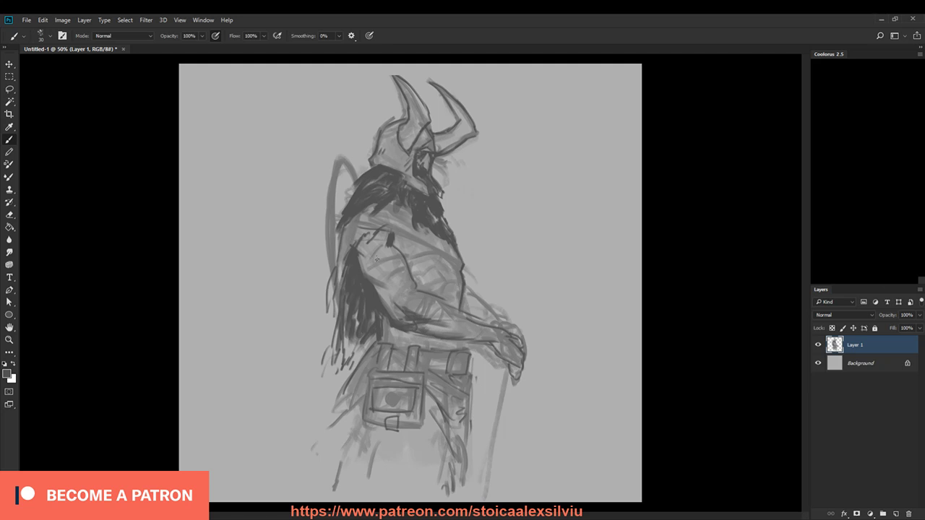
mouse_move(387, 271)
mouse_down()
mouse_move(400, 297)
mouse_move(380, 283)
mouse_up()
drag(377, 253, 383, 288)
mouse_move(386, 290)
mouse_down()
mouse_move(397, 299)
mouse_move(420, 291)
mouse_move(411, 294)
mouse_up()
drag(415, 294, 427, 298)
mouse_move(380, 237)
mouse_down()
mouse_move(393, 254)
mouse_move(395, 246)
mouse_move(413, 288)
mouse_move(430, 269)
mouse_move(439, 289)
mouse_up()
drag(429, 272, 451, 268)
mouse_move(446, 272)
mouse_down()
mouse_move(454, 262)
mouse_move(448, 296)
mouse_move(457, 290)
mouse_up()
drag(448, 282, 460, 300)
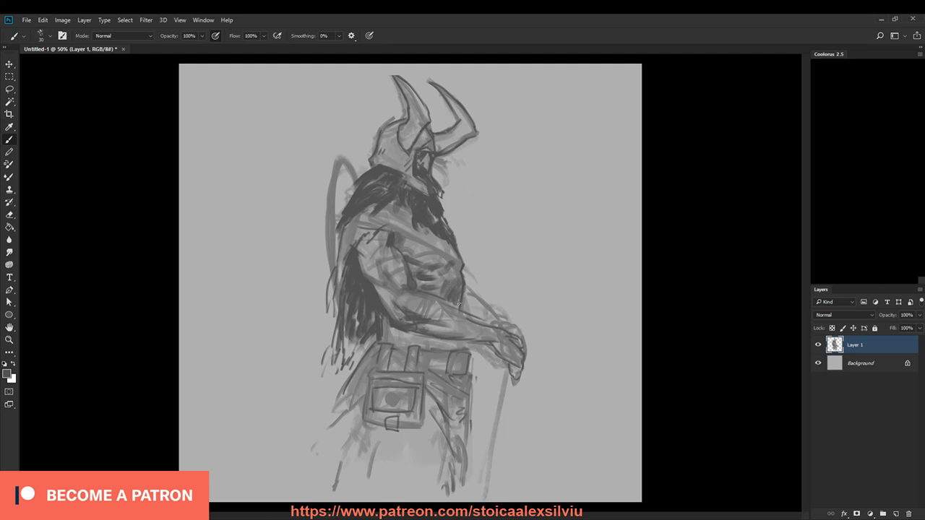
Step: Darken the waist beneath the forearm, the lower cloak behind the pouch and the hanging cloth below the front belt
mouse_move(381, 323)
mouse_down()
mouse_move(395, 345)
mouse_move(412, 349)
mouse_move(420, 333)
mouse_move(458, 343)
mouse_move(468, 369)
mouse_up()
mouse_move(375, 337)
mouse_down()
mouse_move(351, 393)
mouse_move(362, 381)
mouse_move(318, 427)
mouse_move(314, 451)
mouse_move(330, 437)
mouse_move(323, 461)
mouse_up()
drag(377, 353, 349, 458)
drag(462, 411, 461, 435)
mouse_move(442, 382)
mouse_down()
mouse_move(428, 415)
mouse_move(429, 399)
mouse_up()
mouse_move(445, 375)
mouse_down()
mouse_move(432, 391)
mouse_move(442, 412)
mouse_up()
drag(457, 393, 445, 413)
mouse_move(463, 370)
mouse_down()
mouse_move(448, 395)
mouse_move(452, 383)
mouse_up()
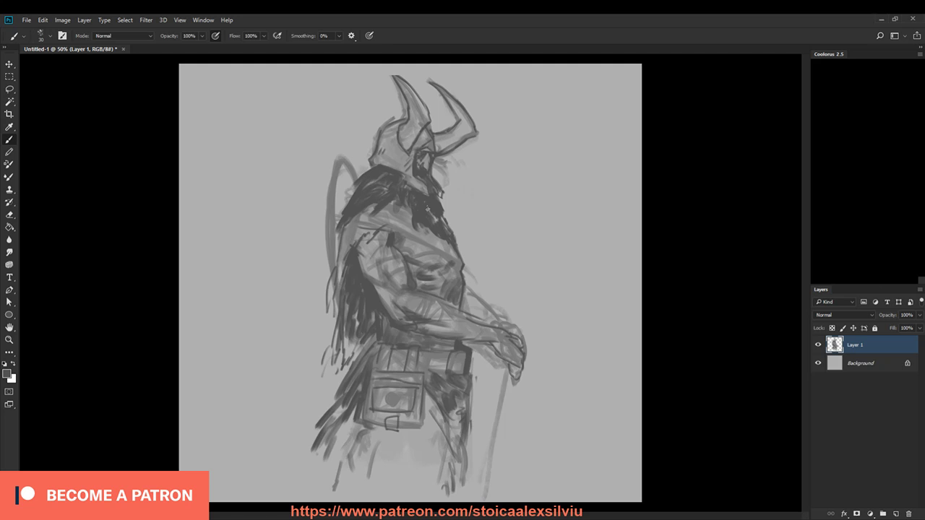
Step: Lasso the horned head with its fur collar, scale it to 102.66%, shift it slightly down, and deselect it
key(l)
mouse_move(384, 114)
mouse_down()
mouse_move(364, 155)
mouse_move(378, 168)
mouse_move(356, 181)
mouse_move(337, 225)
mouse_move(390, 203)
mouse_move(404, 206)
mouse_move(411, 225)
mouse_move(464, 250)
mouse_move(463, 205)
mouse_move(504, 105)
mouse_move(389, 72)
mouse_move(351, 136)
mouse_up()
key(ctrl+t)
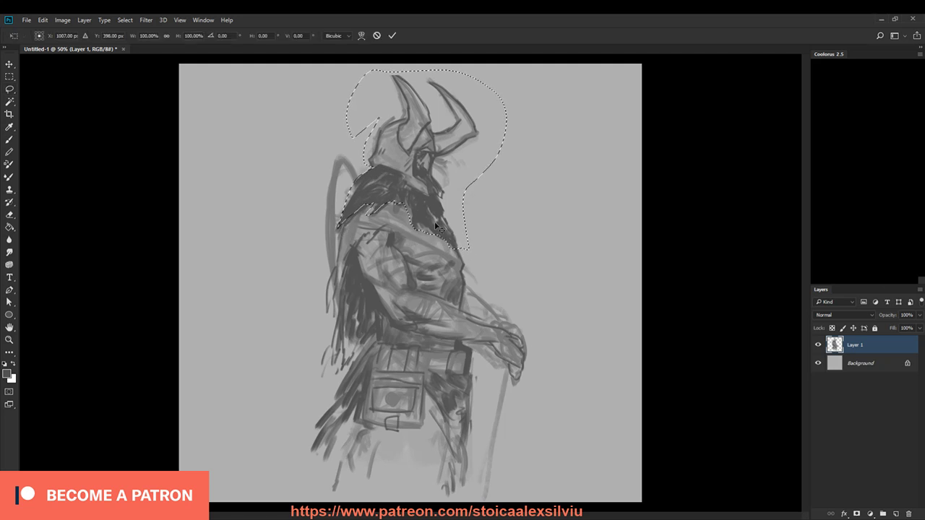
drag(510, 66, 523, 53)
drag(504, 85, 501, 107)
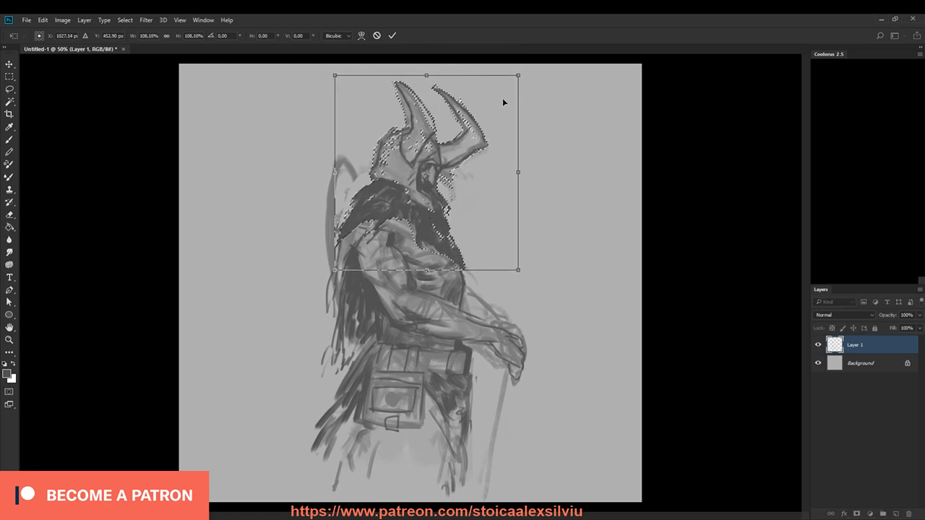
drag(517, 77, 510, 85)
drag(496, 115, 498, 108)
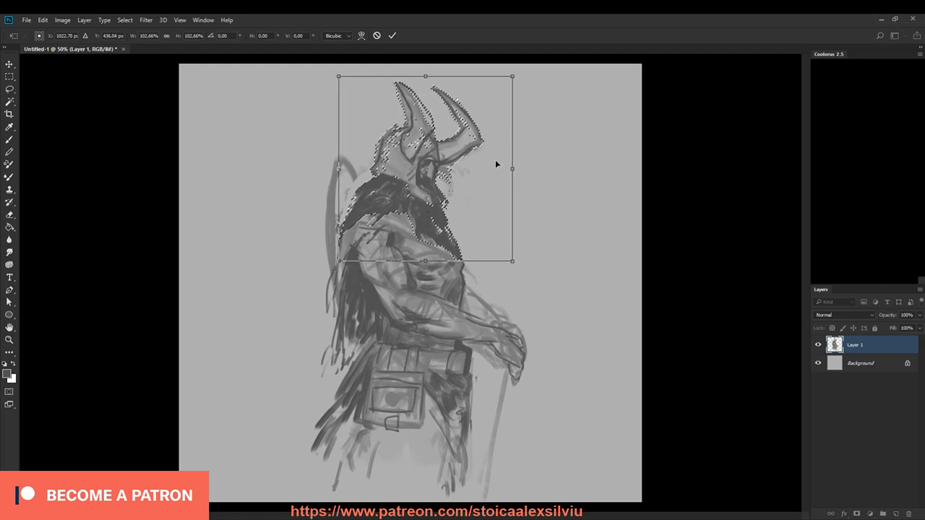
key(Return)
key(ctrl+d)
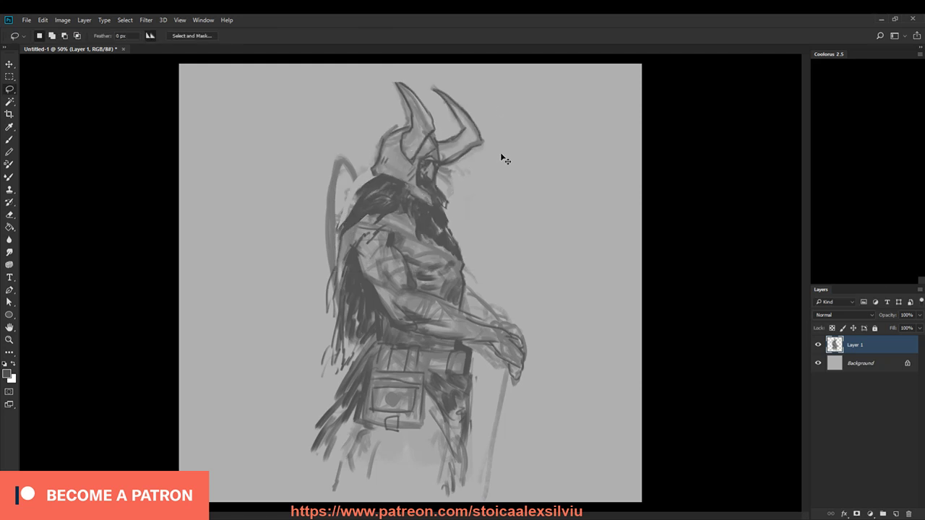
Step: Sample the dark fur tone, fill the shield behind the back, and deepen the shadows below the collar
key(i)
click(371, 172)
click(367, 185)
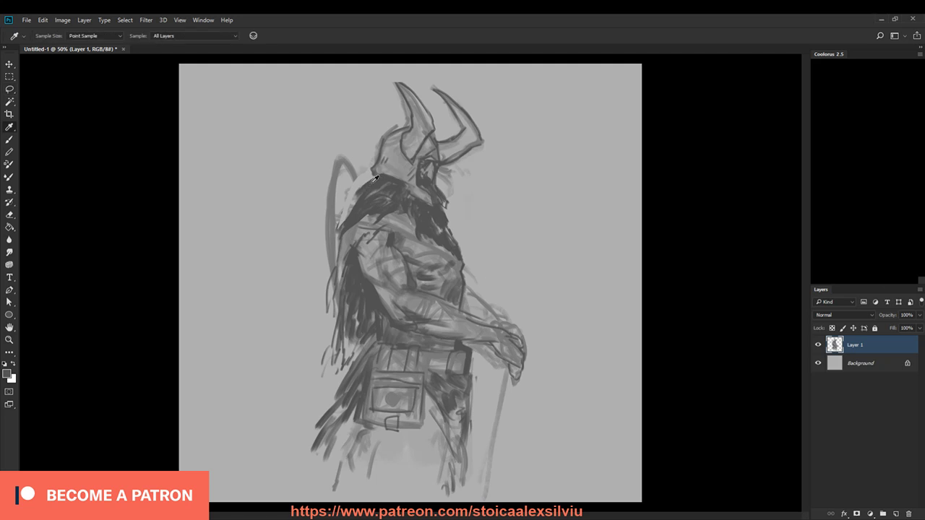
key(b)
mouse_move(356, 193)
mouse_down()
mouse_move(343, 203)
mouse_move(337, 173)
mouse_move(336, 285)
mouse_up()
mouse_move(333, 169)
mouse_down()
mouse_move(332, 292)
mouse_move(346, 264)
mouse_up()
drag(363, 222, 343, 255)
mouse_move(367, 222)
mouse_down()
mouse_move(393, 221)
mouse_move(371, 253)
mouse_up()
mouse_move(397, 224)
mouse_down()
mouse_move(383, 237)
mouse_move(398, 237)
mouse_move(396, 245)
mouse_up()
mouse_move(418, 240)
mouse_down()
mouse_move(399, 251)
mouse_move(434, 273)
mouse_move(458, 266)
mouse_move(409, 263)
mouse_move(403, 254)
mouse_up()
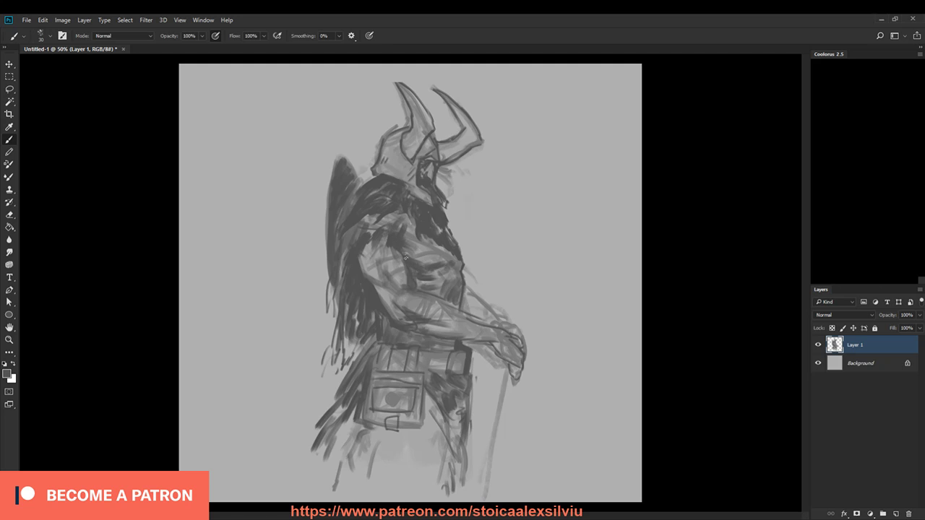
key(t)
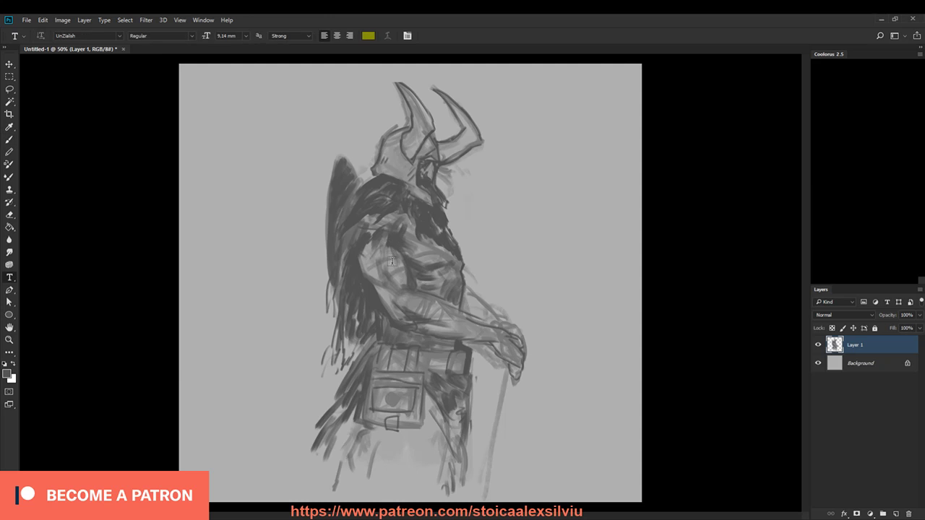
click(390, 260)
text(c)
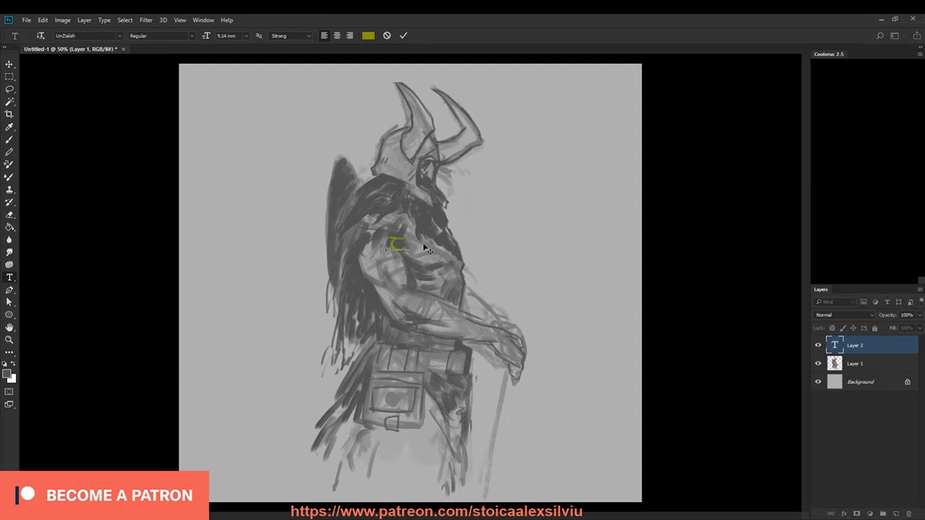
key(Escape)
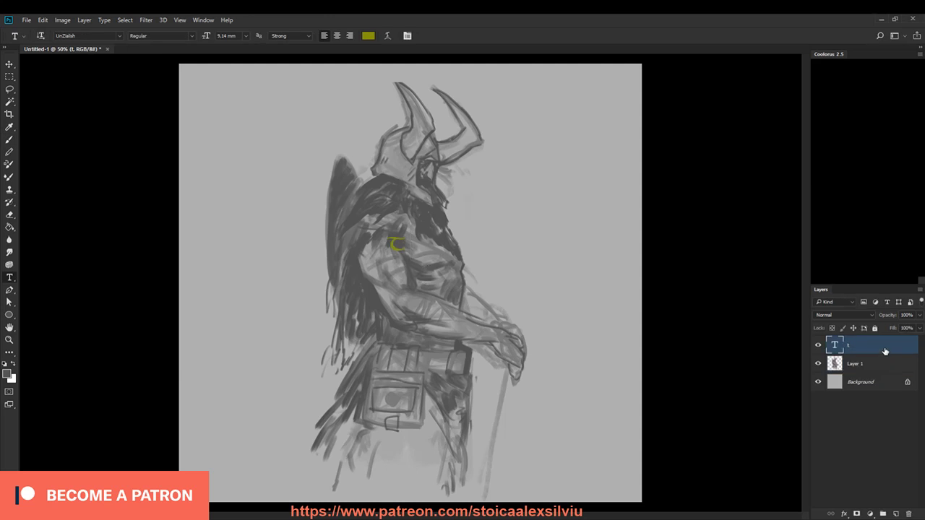
key(b)
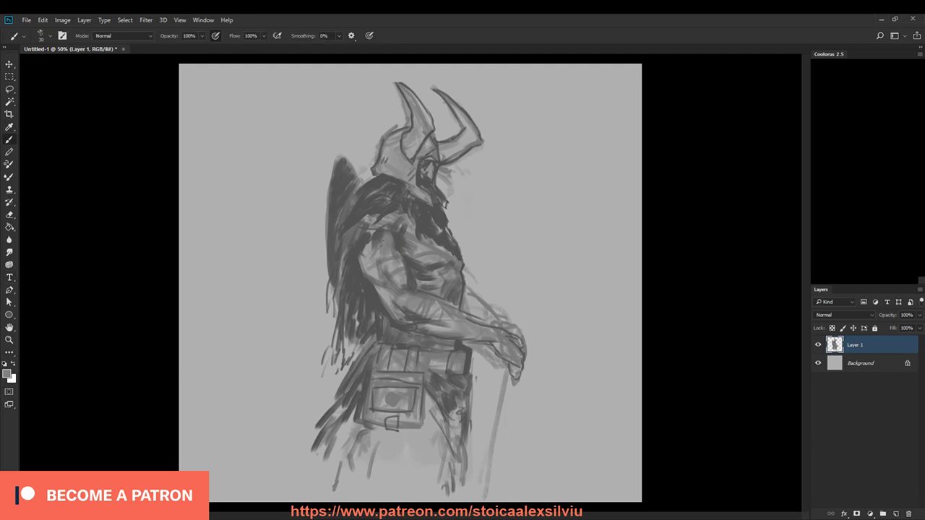
Step: Smooth the upper arm and forearm with sampled lighter and darker grays, shading down to the wrist
drag(383, 271, 389, 290)
alt+click(393, 270)
alt+click(405, 260)
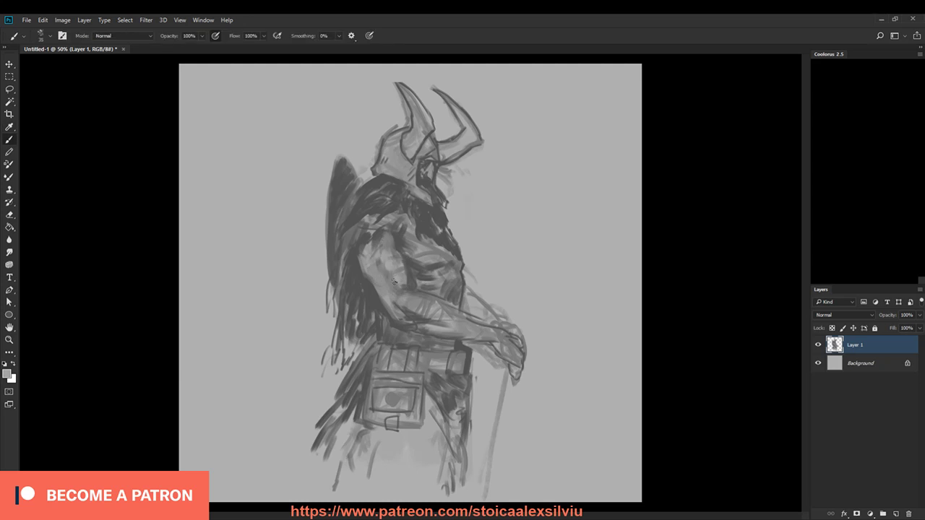
drag(385, 289, 430, 308)
alt+click(417, 273)
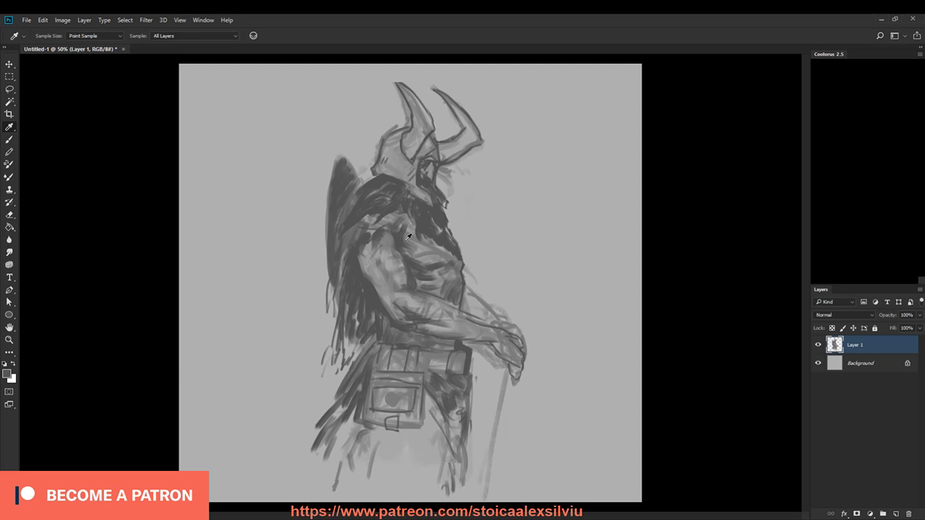
mouse_move(422, 293)
mouse_down()
mouse_move(513, 334)
mouse_move(481, 344)
mouse_up()
Step: Enlarge the brush and paint dark gaps between the loops and small pouches along the belt
key(bracketright)
key(bracketright)
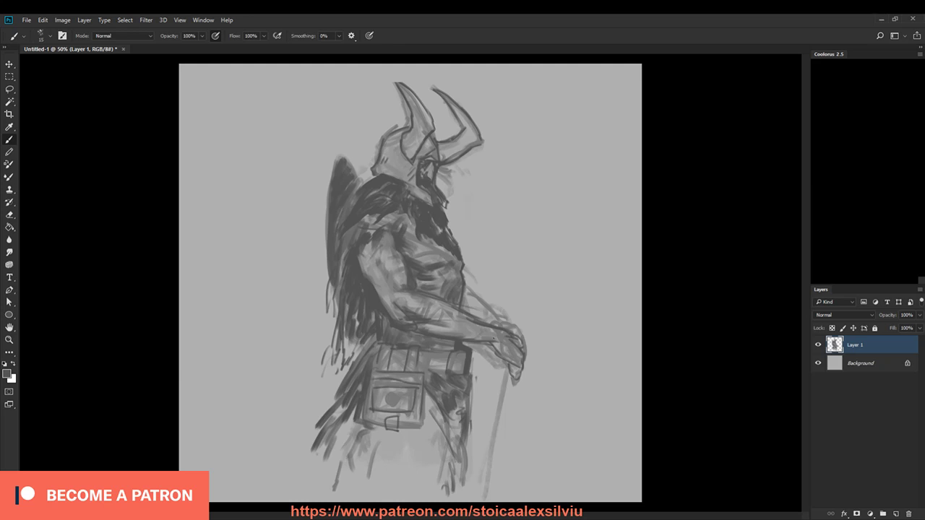
mouse_move(374, 339)
mouse_down()
mouse_move(381, 317)
mouse_move(382, 334)
mouse_move(393, 339)
mouse_move(384, 344)
mouse_move(431, 350)
mouse_move(393, 352)
mouse_move(419, 358)
mouse_move(414, 370)
mouse_move(380, 371)
mouse_move(380, 349)
mouse_move(390, 359)
mouse_move(410, 369)
mouse_up()
mouse_move(405, 369)
mouse_down()
mouse_move(455, 363)
mouse_move(425, 367)
mouse_up()
drag(431, 354, 436, 369)
drag(444, 354, 446, 372)
drag(452, 355, 458, 373)
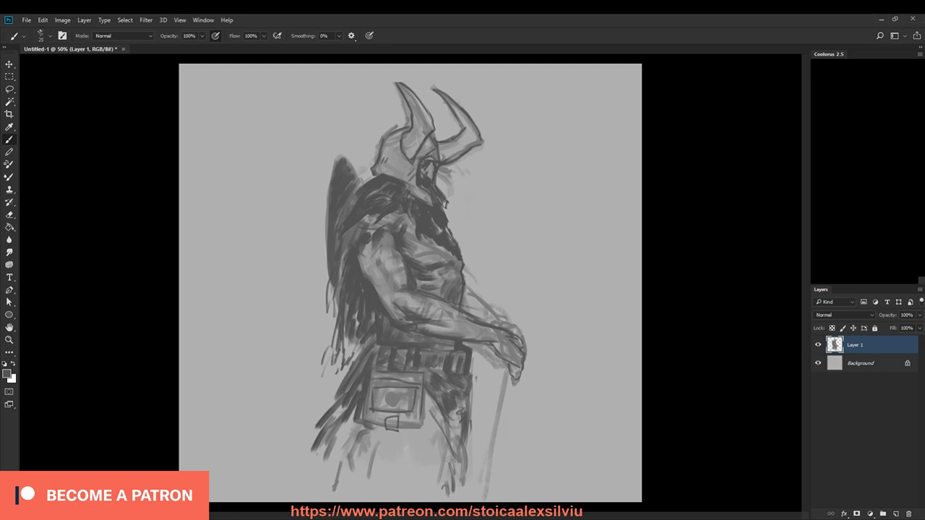
Step: Darken the pouch flap edge, add a shadow under and beside the pouch, and fill the lower cloak with strands
mouse_move(373, 385)
mouse_down()
mouse_move(398, 385)
mouse_move(389, 383)
mouse_up()
drag(396, 383, 404, 385)
drag(353, 416, 337, 445)
drag(355, 406, 333, 444)
drag(360, 385, 336, 435)
drag(354, 409, 343, 460)
mouse_move(368, 419)
mouse_down()
mouse_move(353, 465)
mouse_move(362, 451)
mouse_up()
drag(372, 426, 428, 432)
mouse_move(428, 391)
mouse_down()
mouse_move(426, 426)
mouse_move(437, 432)
mouse_up()
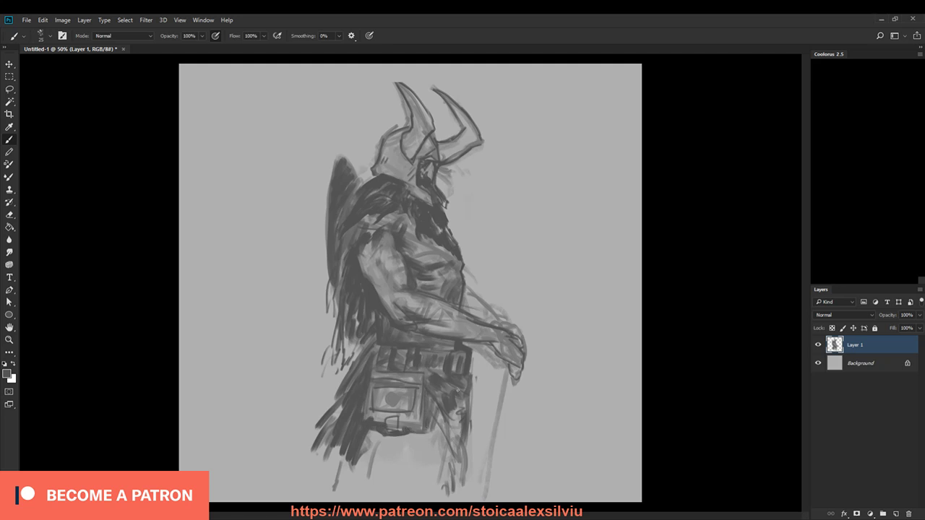
Step: Block in the skirt below the belt and pouch with broad vertical gray strokes using a much larger brush
key(bracketright)
key(bracketright)
key(bracketright)
key(bracketright)
key(bracketright)
key(bracketright)
key(bracketright)
key(bracketright)
drag(376, 435, 336, 484)
mouse_move(390, 438)
mouse_down()
mouse_move(355, 485)
mouse_move(367, 488)
mouse_up()
mouse_move(422, 438)
mouse_down()
mouse_move(389, 491)
mouse_move(414, 474)
mouse_up()
drag(449, 390, 454, 482)
mouse_move(436, 421)
mouse_down()
mouse_move(450, 455)
mouse_move(418, 498)
mouse_up()
drag(409, 456, 387, 500)
drag(350, 466, 334, 499)
mouse_move(337, 451)
mouse_down()
mouse_move(318, 495)
mouse_move(321, 469)
mouse_up()
Step: Shade the helmet dome, then darken both horns and the brow with a smaller brush
drag(396, 135, 378, 170)
mouse_move(409, 135)
mouse_down()
mouse_move(409, 183)
mouse_move(415, 140)
mouse_move(407, 143)
mouse_move(427, 112)
mouse_move(411, 155)
mouse_move(413, 130)
mouse_up()
key(bracketleft)
key(bracketleft)
key(bracketleft)
key(bracketleft)
key(bracketleft)
mouse_move(404, 89)
mouse_down()
mouse_move(426, 142)
mouse_move(467, 149)
mouse_move(477, 127)
mouse_move(455, 107)
mouse_move(470, 143)
mouse_up()
drag(425, 164, 436, 156)
Step: Repaint the helmet's eye opening and cheek using light and dark tones sampled from the face
alt+click(425, 149)
key([)
mouse_move(419, 155)
mouse_down()
mouse_move(413, 172)
mouse_move(441, 157)
mouse_move(428, 157)
mouse_up()
alt+click(431, 164)
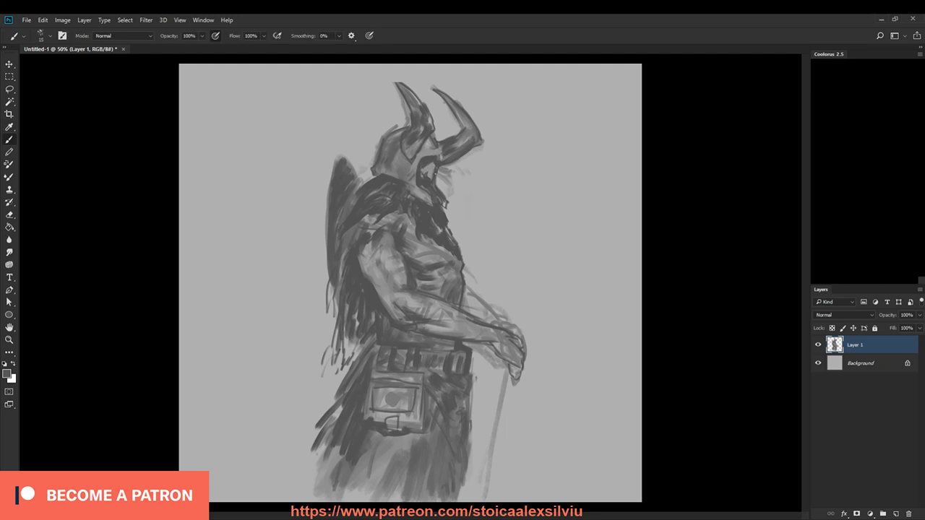
drag(425, 167, 432, 173)
alt+click(429, 168)
key(])
drag(425, 174, 432, 176)
Step: Sample a lighter face tone and paint light strands through the beard and the fur collar
alt+click(435, 178)
key([)
key([)
alt+click(430, 169)
key(])
mouse_move(429, 186)
mouse_down()
mouse_move(439, 204)
mouse_move(422, 215)
mouse_move(429, 225)
mouse_up()
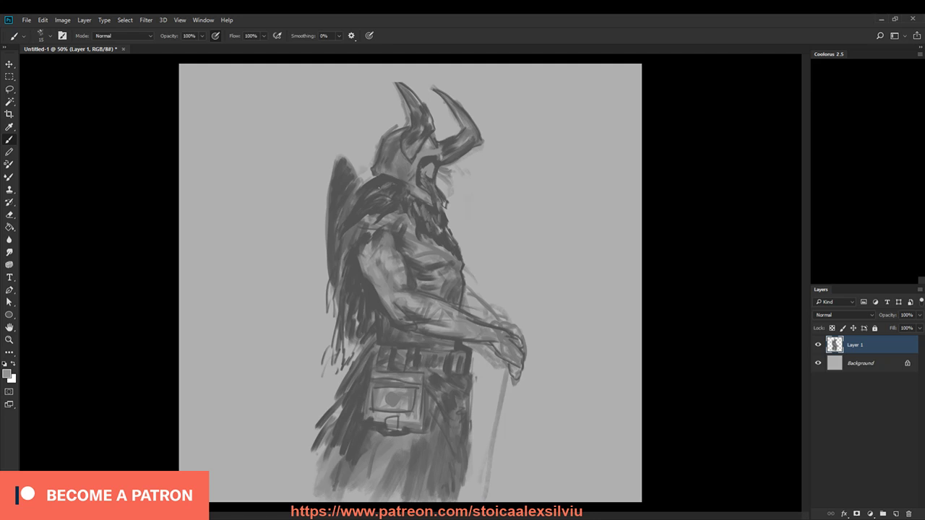
drag(383, 187, 340, 234)
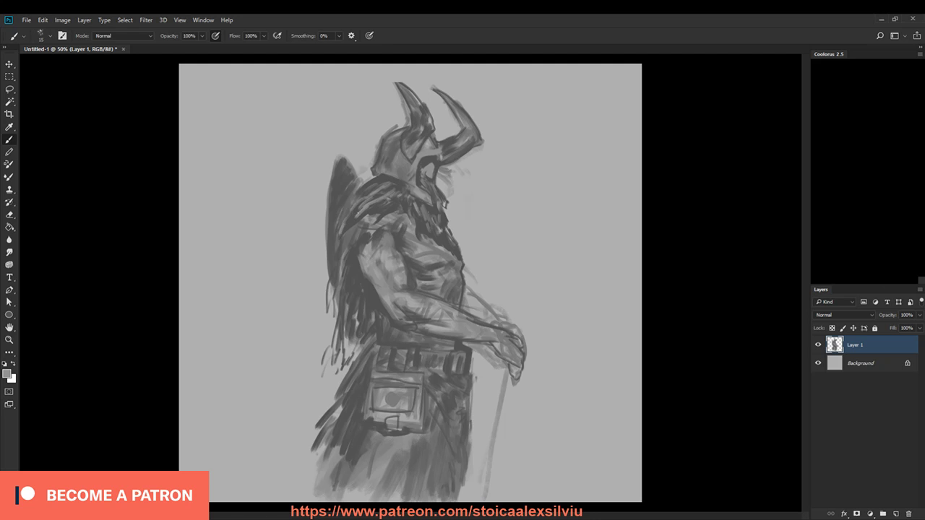
Step: Flip the canvas horizontally and erase the shield behind the figure's back
key(h)
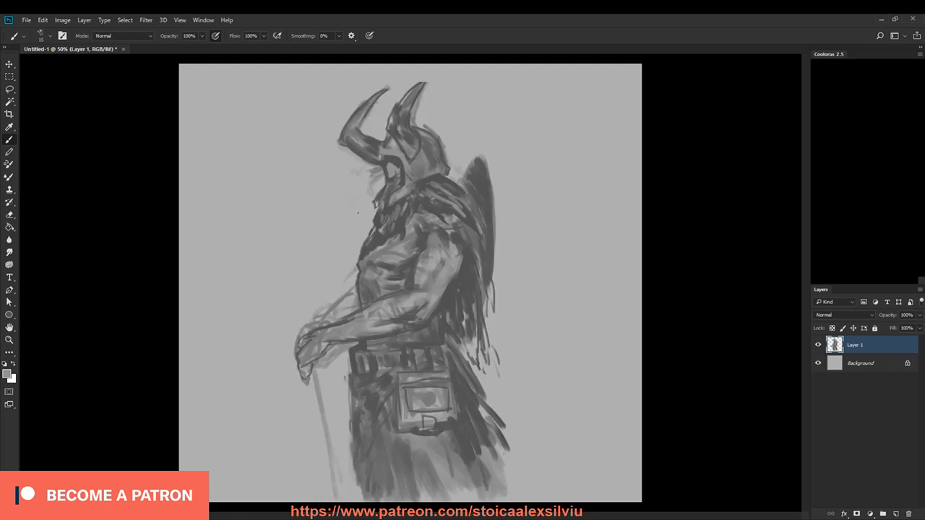
key(e)
mouse_move(483, 151)
mouse_down()
mouse_move(494, 179)
mouse_move(482, 193)
mouse_move(470, 185)
mouse_move(496, 229)
mouse_move(477, 214)
mouse_move(491, 245)
mouse_move(487, 316)
mouse_up()
Step: Sample the cloak's dark tone, extend its fur strands down the back, and darken the skirt's front edge
key(i)
click(467, 246)
key(b)
mouse_move(454, 191)
mouse_down()
mouse_move(482, 233)
mouse_move(493, 318)
mouse_move(490, 362)
mouse_move(477, 383)
mouse_up()
drag(469, 338, 510, 444)
drag(345, 380, 345, 474)
drag(348, 466, 354, 490)
Step: Replace the thin staff with a dark sword below the hands, painting its crossguard and blade and erasing stray edges
key([)
mouse_move(302, 377)
mouse_down()
mouse_move(322, 383)
mouse_move(306, 390)
mouse_move(322, 391)
mouse_move(331, 406)
mouse_move(305, 394)
mouse_move(315, 416)
mouse_move(329, 421)
mouse_move(314, 421)
mouse_move(326, 422)
mouse_move(331, 466)
mouse_up()
drag(319, 395, 342, 501)
key(e)
drag(318, 434, 325, 473)
drag(314, 416, 340, 501)
key(b)
drag(318, 402, 338, 501)
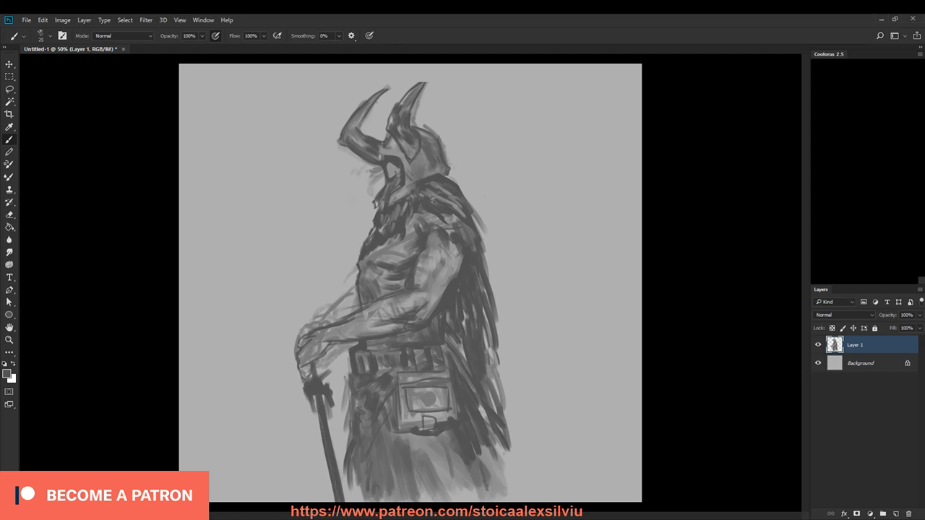
Step: Refine the sword's blade and crossguard, clean up around them, and add dark fur strokes over the chest
drag(318, 416, 344, 502)
drag(316, 395, 314, 414)
key(e)
mouse_move(325, 398)
mouse_down()
mouse_move(330, 418)
mouse_move(308, 402)
mouse_move(321, 341)
mouse_move(397, 329)
mouse_move(363, 310)
mouse_up()
key(b)
drag(357, 315, 349, 321)
mouse_move(383, 273)
mouse_down()
mouse_move(414, 249)
mouse_move(409, 227)
mouse_move(429, 221)
mouse_up()
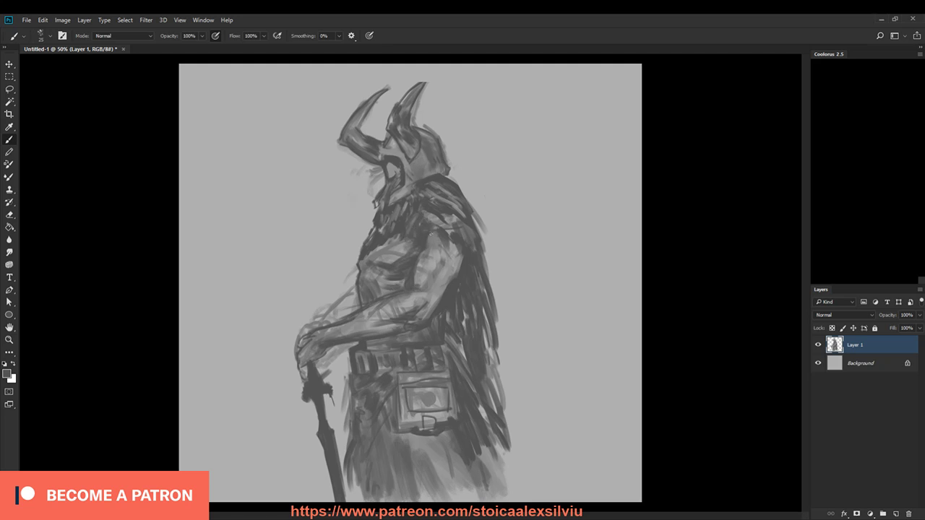
Step: Shade the shoulder and upper arm with sampled grays and check the figure by mirroring the canvas and back
key(e)
key(b)
alt+click(430, 242)
drag(430, 222, 441, 236)
mouse_move(442, 230)
mouse_down()
mouse_move(448, 245)
mouse_move(423, 252)
mouse_move(449, 261)
mouse_move(438, 251)
mouse_up()
alt+click(425, 245)
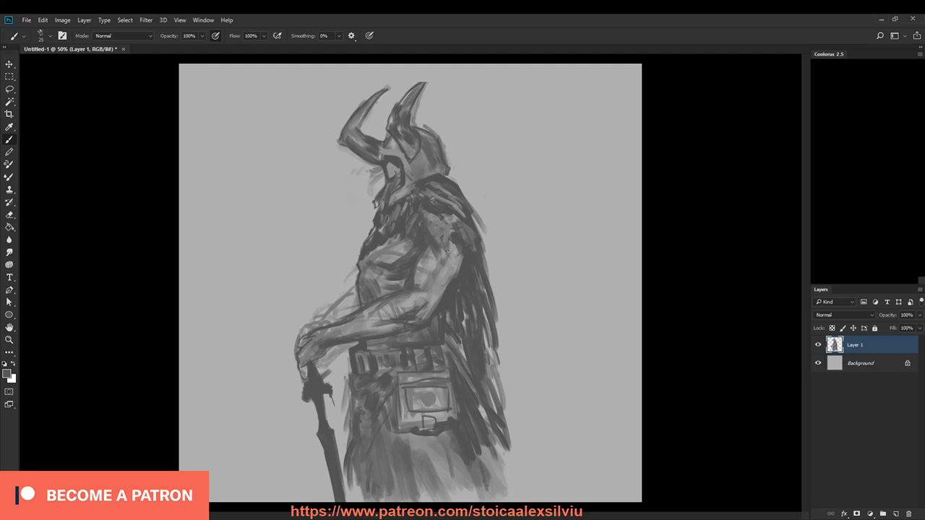
key(F2)
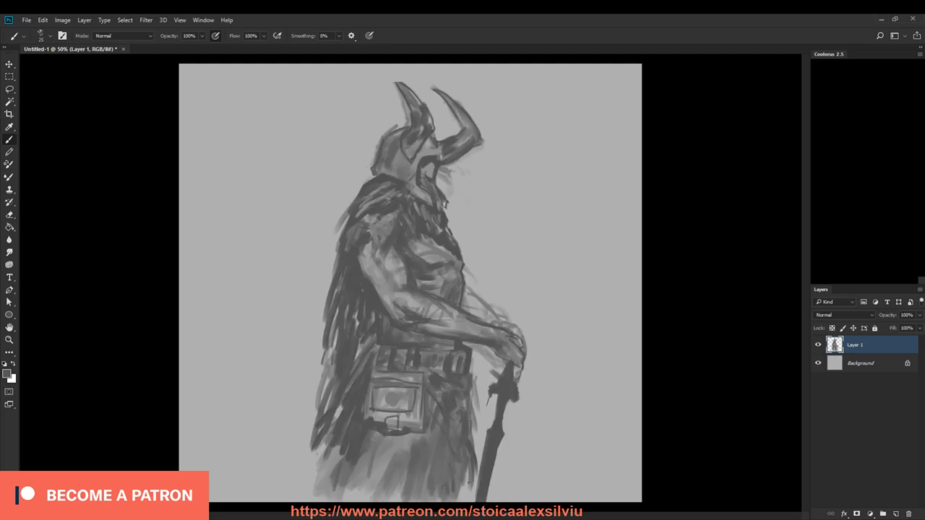
key(h)
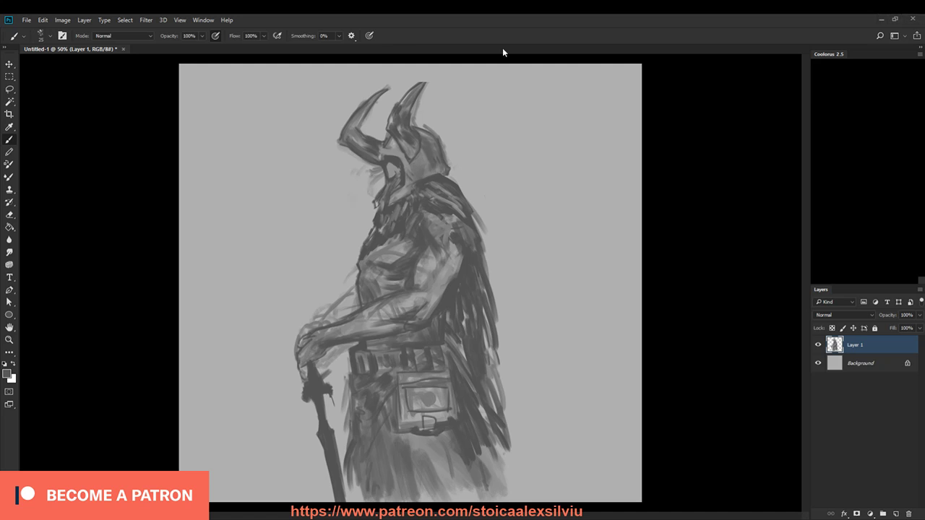
Step: Paste the photo of the helmeted, bare-chested man, scale it to 49.25%, and place it in the canvas's upper-left corner
key(ctrl+v)
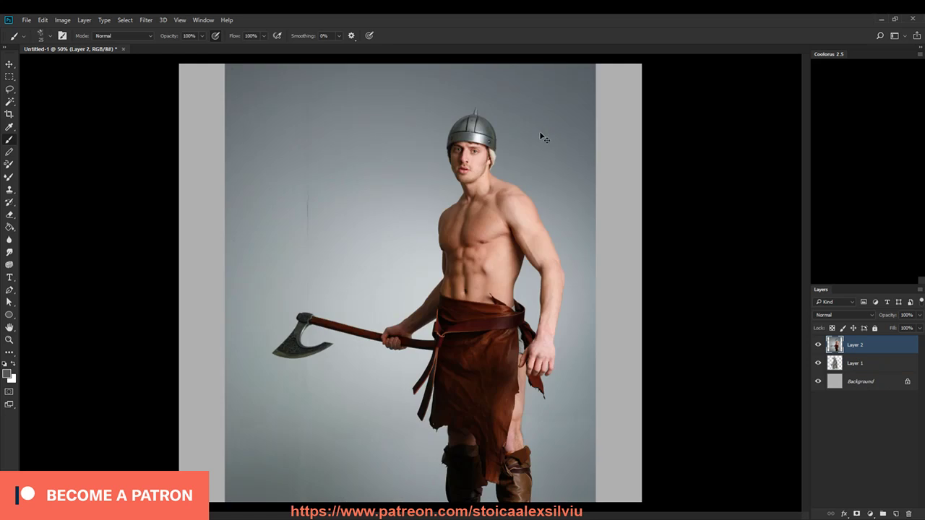
key(ctrl+t)
drag(596, 65, 409, 344)
mouse_move(352, 425)
mouse_down()
mouse_move(289, 198)
mouse_move(256, 126)
mouse_move(239, 142)
mouse_move(576, 130)
mouse_move(232, 131)
mouse_up()
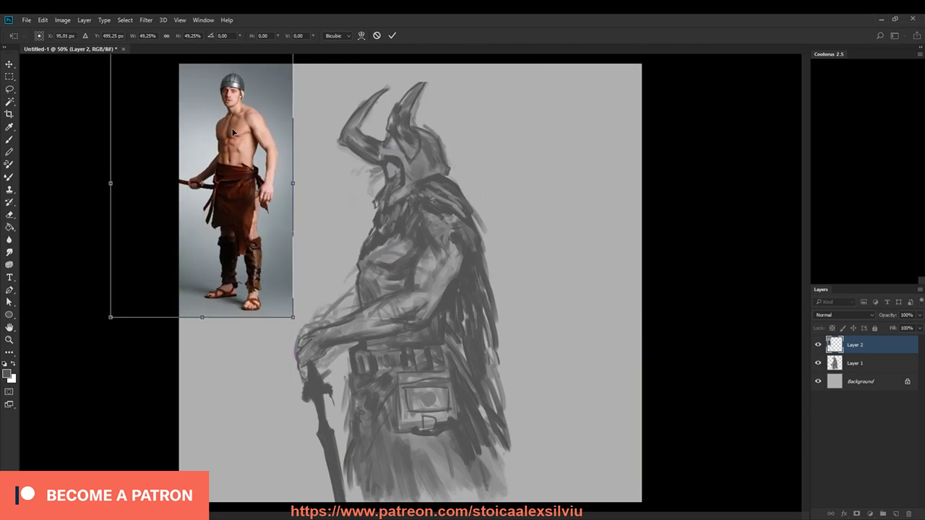
key(Return)
key(b)
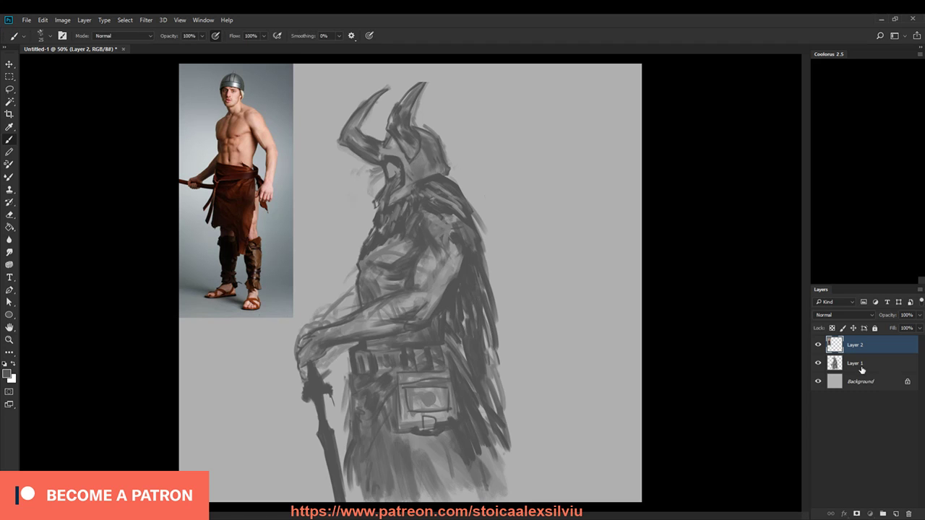
Step: On Layer 1, repaint the front of the upper arm from shoulder to elbow with sampled light and dark grays
click(860, 369)
mouse_move(431, 249)
mouse_down()
mouse_move(434, 292)
mouse_move(425, 252)
mouse_up()
alt+click(431, 253)
mouse_move(429, 234)
mouse_down()
mouse_move(432, 261)
mouse_move(428, 249)
mouse_move(445, 225)
mouse_move(437, 249)
mouse_move(435, 205)
mouse_move(453, 252)
mouse_move(448, 289)
mouse_move(451, 268)
mouse_move(427, 314)
mouse_move(431, 245)
mouse_move(422, 289)
mouse_up()
alt+click(466, 263)
alt+click(451, 268)
drag(425, 243, 414, 290)
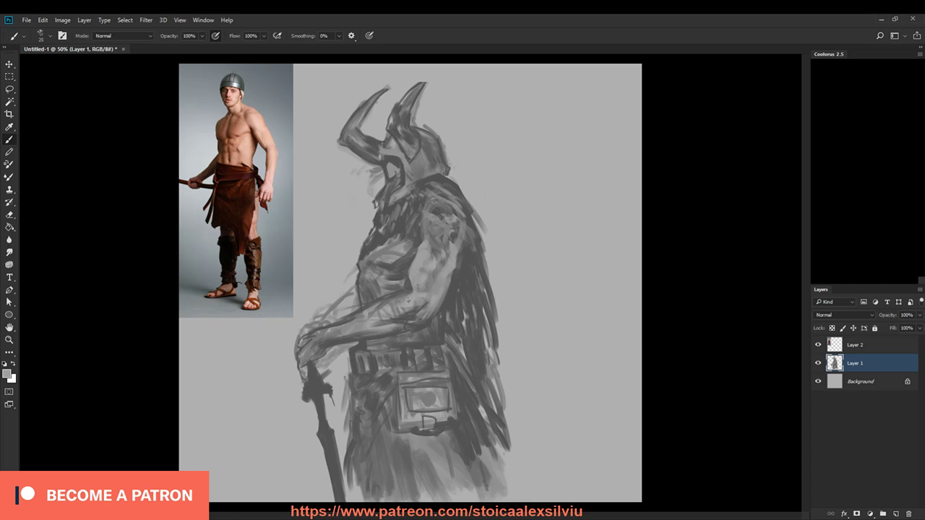
Step: Model the rounded shoulder muscle and the inner elbow with sampled grays, varying the brush size
mouse_move(424, 240)
mouse_down()
mouse_move(425, 212)
mouse_move(466, 249)
mouse_up()
alt+click(435, 230)
key(bracketright)
key(bracketright)
mouse_move(426, 222)
mouse_down()
mouse_move(425, 254)
mouse_move(456, 243)
mouse_move(435, 321)
mouse_move(414, 316)
mouse_up()
alt+click(421, 238)
key(bracketleft)
alt+click(432, 253)
alt+click(441, 294)
key(bracketleft)
key(bracketleft)
drag(417, 307, 397, 315)
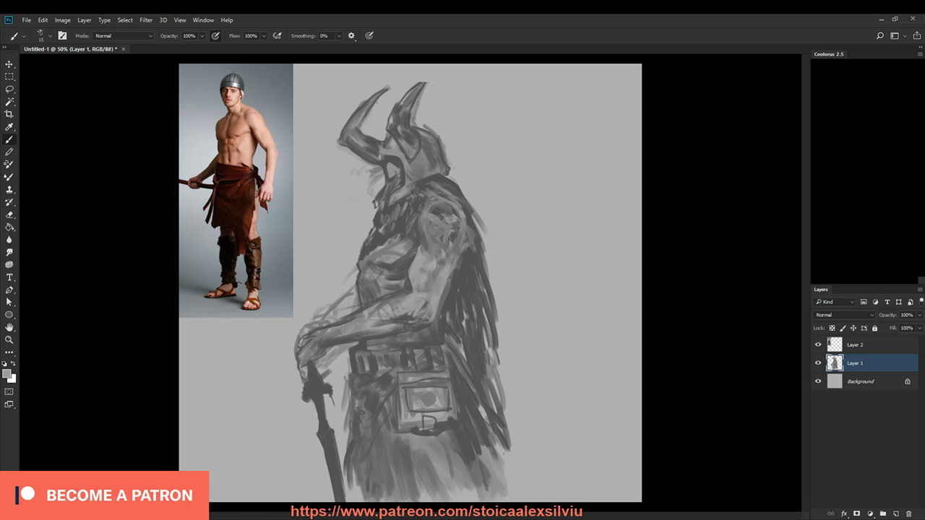
Step: Blend sampled midtones along the back of the upper arm down to the elbow
alt+click(444, 301)
key(bracketright)
mouse_move(446, 292)
mouse_down()
mouse_move(434, 321)
mouse_move(437, 312)
mouse_up()
alt+click(443, 279)
drag(453, 276, 440, 303)
key(bracketright)
drag(459, 259, 455, 275)
alt+click(461, 276)
key(bracketright)
alt+click(449, 266)
drag(448, 286, 435, 312)
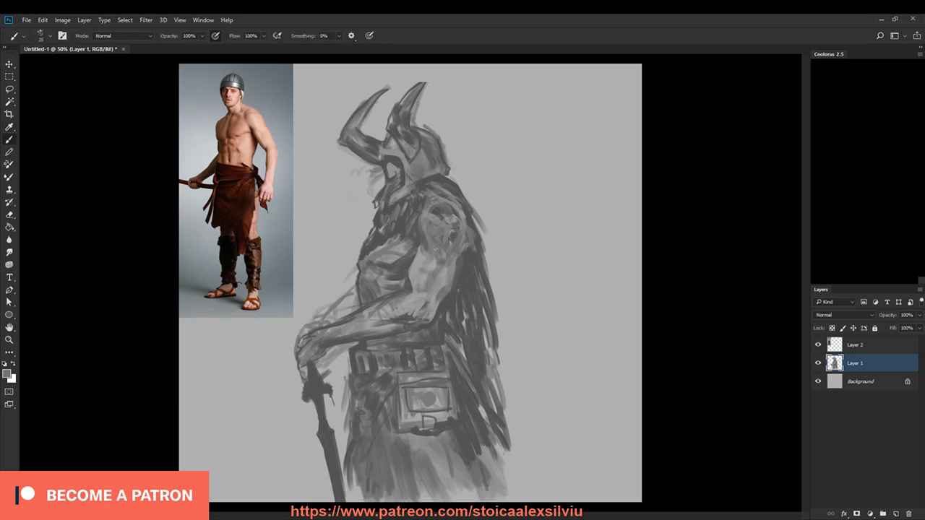
Step: Paint dark fur strands over the shoulder and down the cloak's back edge, erasing stray strokes at the upper back
alt+click(418, 217)
key(bracketleft)
drag(421, 222, 458, 256)
key(bracketright)
mouse_move(427, 203)
mouse_down()
mouse_move(429, 224)
mouse_move(466, 249)
mouse_move(463, 204)
mouse_move(450, 185)
mouse_move(478, 218)
mouse_move(501, 336)
mouse_up()
key(e)
drag(473, 194, 485, 230)
key(b)
mouse_move(444, 177)
mouse_down()
mouse_move(490, 252)
mouse_move(504, 343)
mouse_up()
Step: Add dark beard and fur strokes beside the face and over the upper chest
mouse_move(380, 217)
mouse_down()
mouse_move(383, 199)
mouse_move(365, 219)
mouse_move(371, 211)
mouse_move(363, 211)
mouse_move(368, 230)
mouse_move(353, 236)
mouse_move(348, 266)
mouse_up()
drag(380, 167, 366, 179)
mouse_move(373, 233)
mouse_down()
mouse_move(351, 230)
mouse_move(354, 267)
mouse_up()
mouse_move(366, 235)
mouse_down()
mouse_move(352, 258)
mouse_move(361, 266)
mouse_move(406, 224)
mouse_move(395, 244)
mouse_move(376, 248)
mouse_up()
alt+click(367, 253)
alt+click(380, 248)
alt+click(400, 228)
mouse_move(380, 249)
mouse_down()
mouse_move(374, 256)
mouse_move(385, 249)
mouse_up()
drag(413, 219, 410, 229)
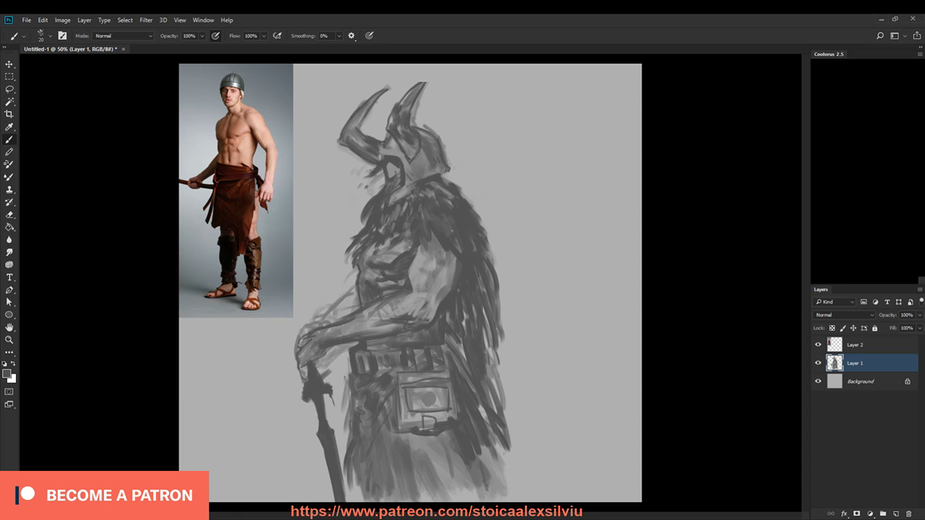
Step: Soften the dark chest line with a sampled midtone and paint lighter grays on the chest and abdomen
alt+click(399, 277)
key(bracketright)
mouse_move(396, 273)
mouse_down()
mouse_move(382, 289)
mouse_move(370, 263)
mouse_move(394, 267)
mouse_up()
alt+click(375, 266)
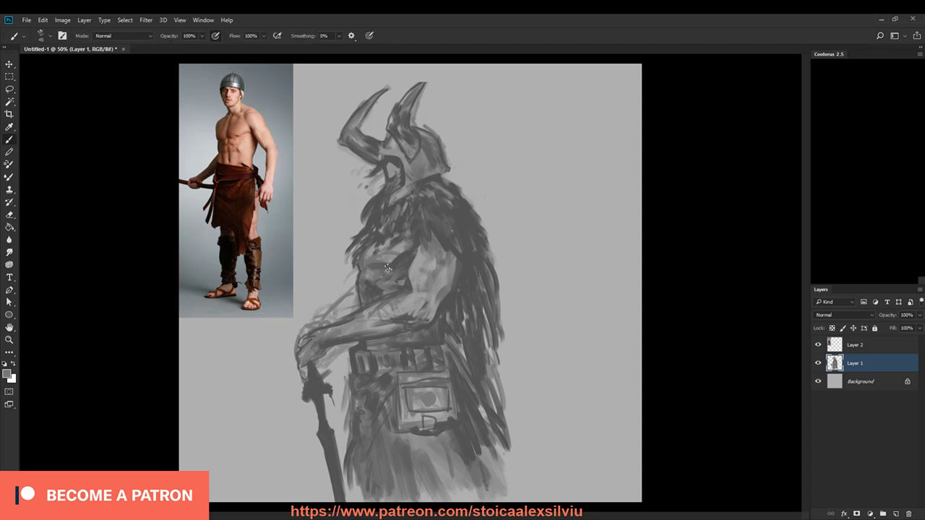
alt+click(405, 247)
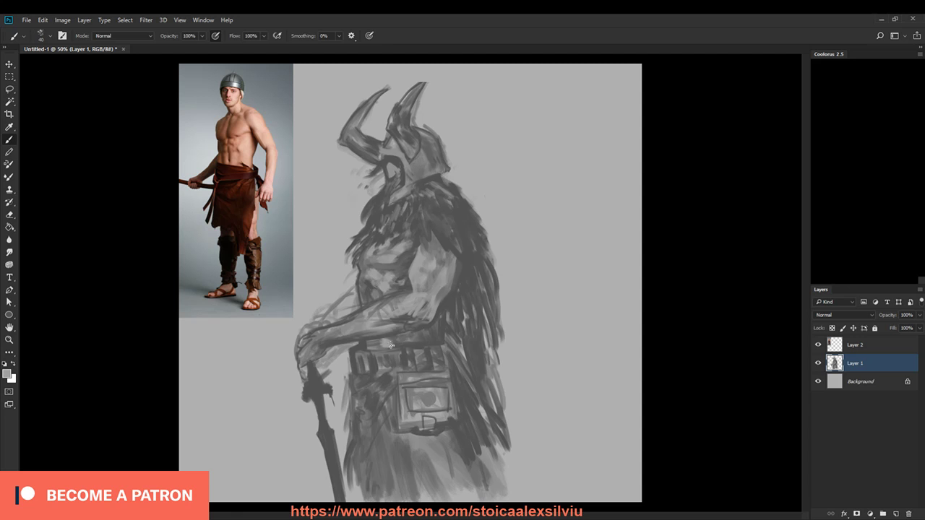
Step: Paint the hand's dark edge and the curled fingers over the sword's pommel with a smaller brush
alt+click(365, 338)
key([)
mouse_move(336, 326)
mouse_down()
mouse_move(355, 341)
mouse_move(310, 336)
mouse_move(334, 328)
mouse_move(305, 357)
mouse_up()
key([)
drag(305, 367, 297, 364)
drag(345, 345, 288, 380)
click(311, 380)
Step: Lighten the back of the hand and wrist with sampled grays, and check the picture by mirroring the canvas and back
alt+click(343, 333)
key(])
drag(336, 331, 320, 337)
alt+click(342, 335)
alt+click(334, 339)
key(])
drag(331, 340, 307, 356)
drag(314, 335, 294, 362)
drag(317, 332, 355, 318)
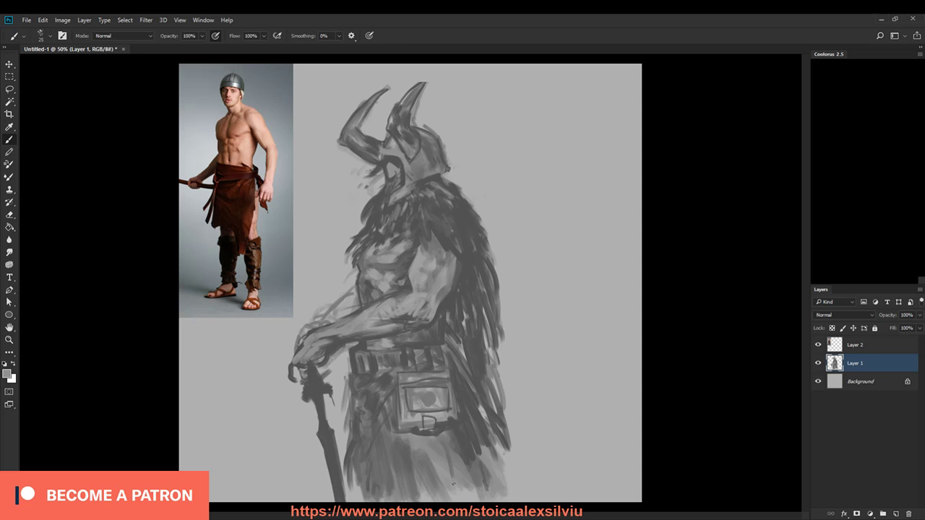
key(ctrl+shift+h)
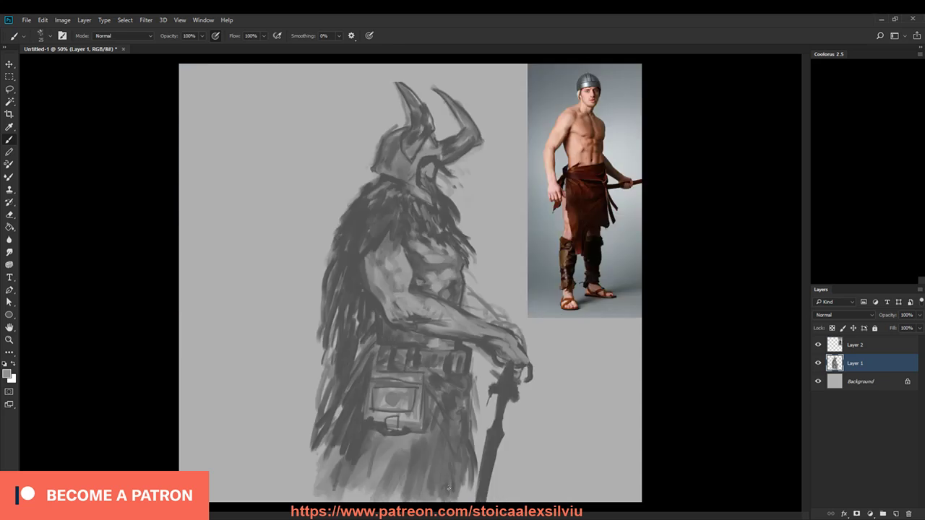
key(h)
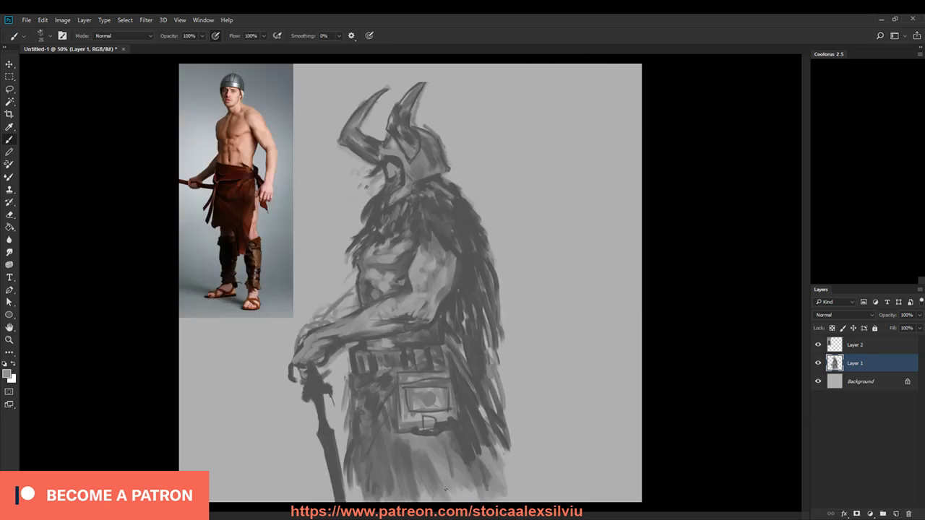
Step: Choose a darker gray and deepen the shadow at the armpit and inside the helmet's face opening
click(833, 138)
click(840, 141)
drag(415, 236, 406, 287)
mouse_move(389, 159)
mouse_down()
mouse_move(398, 163)
mouse_move(384, 162)
mouse_move(397, 164)
mouse_move(386, 178)
mouse_up()
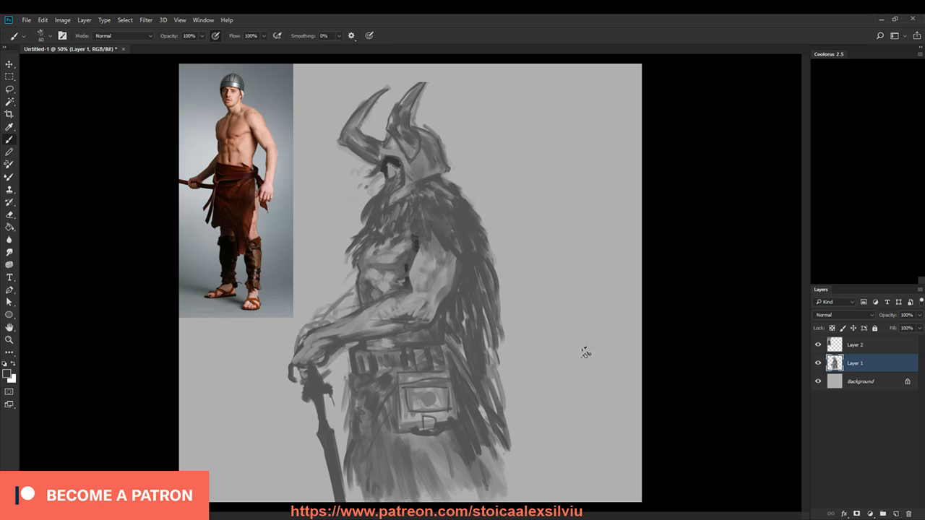
Step: Reduce the brush to size 10 and darken the helmet's lower edge from the nape to the cheek guard
key(bracketright)
key(bracketright)
key(bracketright)
key(bracketright)
key(bracketright)
key(bracketleft)
key(bracketleft)
key(bracketleft)
key(bracketleft)
key(bracketleft)
key(bracketleft)
key(bracketleft)
key(bracketleft)
key(bracketleft)
key(bracketleft)
key(bracketleft)
key(bracketleft)
mouse_move(437, 175)
mouse_down()
mouse_move(410, 208)
mouse_move(429, 185)
mouse_move(416, 187)
mouse_move(411, 204)
mouse_move(388, 209)
mouse_up()
key(bracketleft)
key(bracketleft)
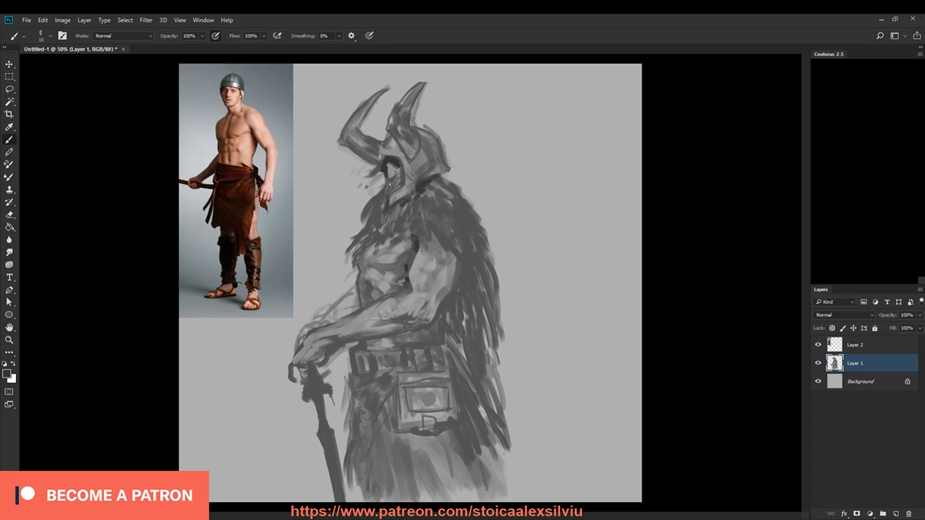
Step: Define the eye and face inside the helmet and add dark beard and fur strands over the chest
mouse_move(376, 194)
mouse_down()
mouse_move(397, 168)
mouse_move(403, 181)
mouse_move(390, 193)
mouse_up()
key(alt)
key(alt)
alt+click(395, 161)
mouse_move(399, 165)
mouse_down()
mouse_move(377, 160)
mouse_move(389, 131)
mouse_move(399, 142)
mouse_move(379, 155)
mouse_move(395, 153)
mouse_up()
alt+click(383, 165)
mouse_move(395, 147)
mouse_down()
mouse_move(408, 192)
mouse_move(392, 191)
mouse_move(372, 214)
mouse_move(376, 193)
mouse_move(337, 272)
mouse_move(377, 232)
mouse_move(378, 253)
mouse_move(394, 242)
mouse_move(362, 237)
mouse_move(362, 259)
mouse_up()
mouse_move(372, 236)
mouse_down()
mouse_move(367, 257)
mouse_move(390, 239)
mouse_move(393, 265)
mouse_up()
key(bracketleft)
key(bracketleft)
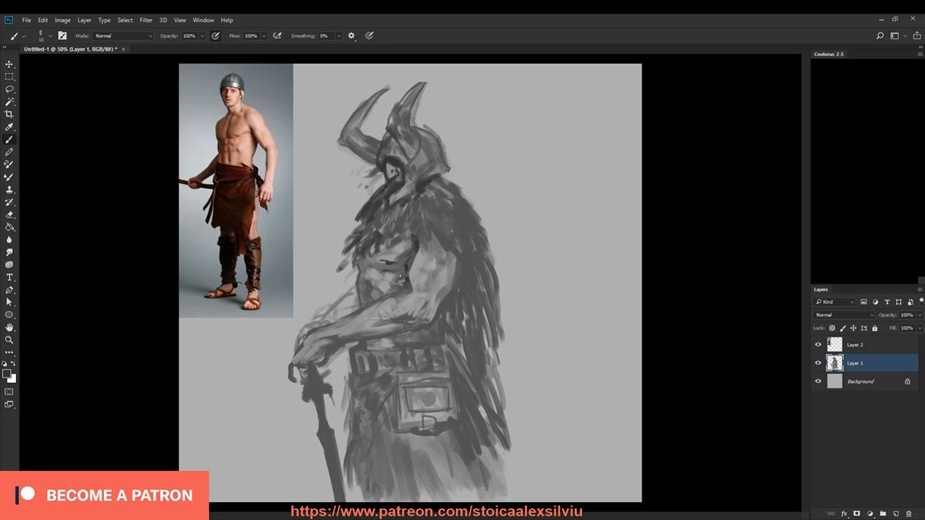
Step: Outline the near arm from armpit to wrist and draw the fingers with dark thin lines
drag(412, 255, 409, 286)
mouse_move(421, 240)
mouse_down()
mouse_move(458, 257)
mouse_move(450, 291)
mouse_move(394, 338)
mouse_move(328, 322)
mouse_up()
mouse_move(390, 319)
mouse_down()
mouse_move(372, 323)
mouse_move(425, 306)
mouse_move(388, 338)
mouse_move(318, 345)
mouse_move(325, 353)
mouse_move(315, 362)
mouse_move(331, 360)
mouse_move(327, 371)
mouse_move(337, 358)
mouse_move(289, 390)
mouse_move(293, 378)
mouse_up()
drag(298, 356, 294, 363)
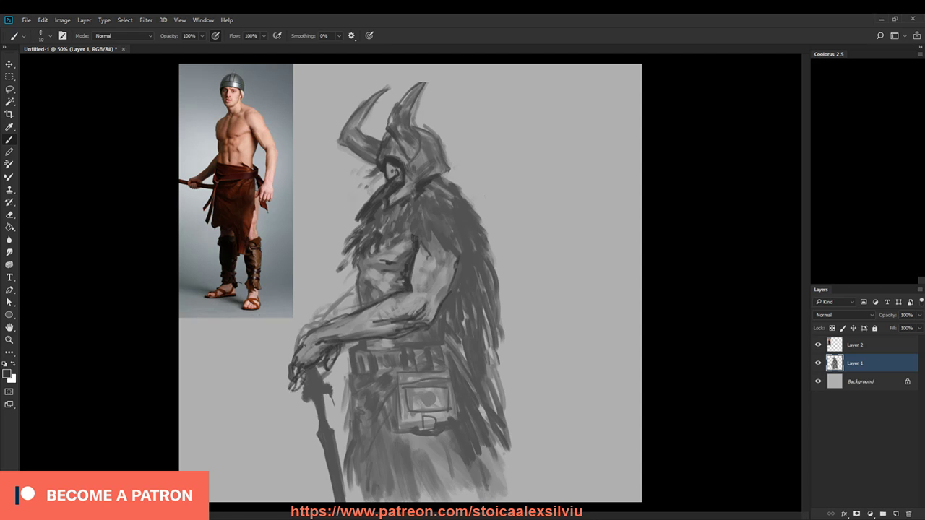
Step: Strengthen the lines on the back of the hand and outline the far forearm down to the hands
drag(319, 329, 302, 347)
mouse_move(344, 319)
mouse_down()
mouse_move(306, 343)
mouse_move(350, 314)
mouse_move(329, 323)
mouse_up()
mouse_move(312, 333)
mouse_down()
mouse_move(305, 344)
mouse_move(317, 333)
mouse_up()
alt+click(325, 328)
alt+click(413, 268)
mouse_move(355, 286)
mouse_down()
mouse_move(310, 315)
mouse_move(293, 376)
mouse_move(301, 343)
mouse_up()
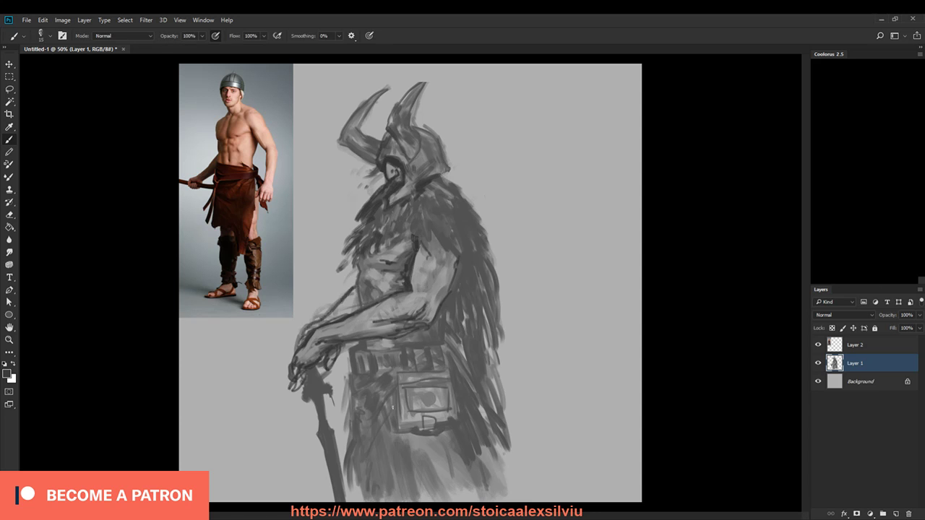
Step: Darken the gaps between the fingers and the wrist's underside, and clean up the forearm's edges
click(426, 253)
mouse_move(324, 343)
mouse_down()
mouse_move(320, 362)
mouse_move(306, 365)
mouse_up()
drag(306, 371, 312, 383)
mouse_move(329, 353)
mouse_down()
mouse_move(330, 365)
mouse_move(356, 343)
mouse_move(332, 350)
mouse_move(363, 340)
mouse_up()
key(e)
key(b)
alt+click(337, 341)
key(b)
mouse_move(409, 293)
mouse_down()
mouse_move(421, 288)
mouse_move(380, 304)
mouse_up()
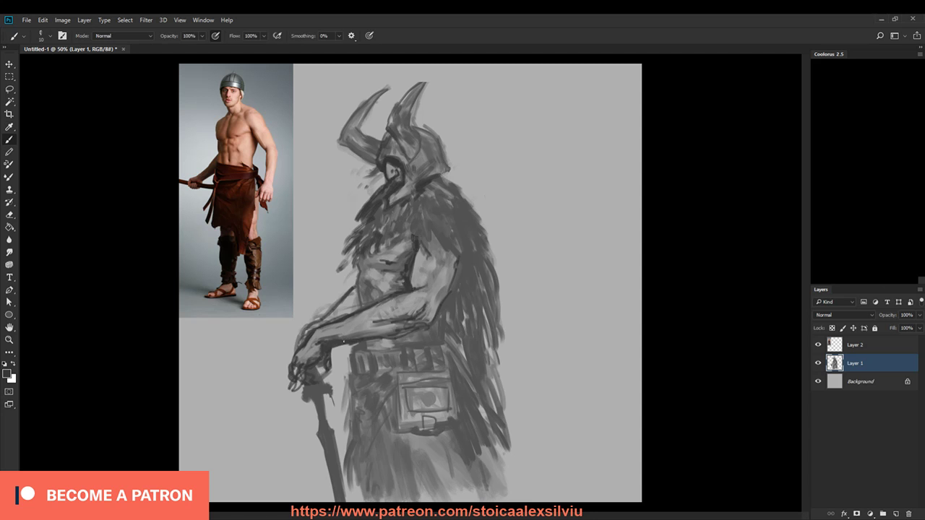
Step: Add dark muscle lines to the upper arm and elbow and darken the forearm's underside
drag(435, 269, 440, 265)
drag(448, 287, 443, 300)
drag(411, 331, 374, 341)
Step: Choose near-black, darken the fur above the armpit, and outline the helmet's lower edge
key(i)
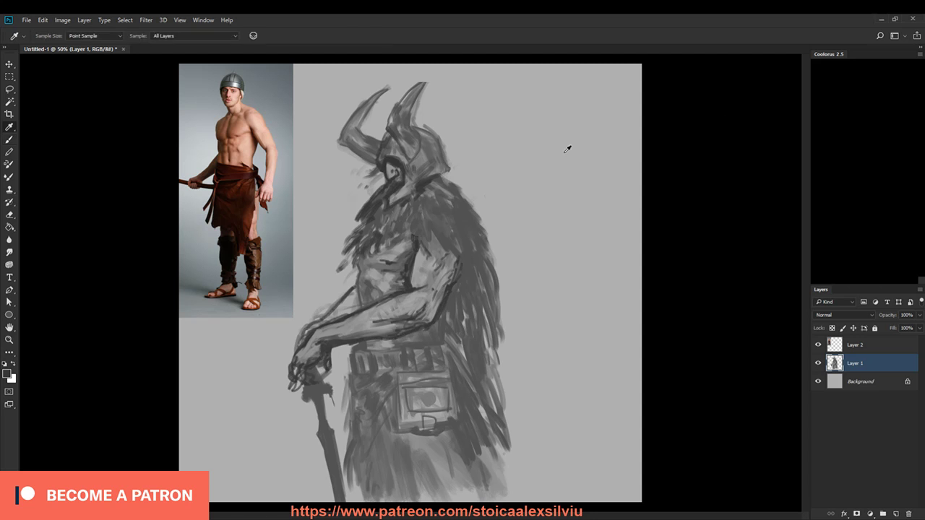
click(823, 156)
key(b)
mouse_move(415, 208)
mouse_down()
mouse_move(421, 212)
mouse_move(423, 234)
mouse_move(421, 215)
mouse_move(443, 233)
mouse_move(416, 235)
mouse_move(440, 229)
mouse_move(425, 235)
mouse_move(418, 197)
mouse_move(432, 231)
mouse_move(450, 229)
mouse_move(420, 220)
mouse_move(426, 235)
mouse_move(390, 236)
mouse_up()
mouse_move(400, 227)
mouse_down()
mouse_move(431, 224)
mouse_move(414, 208)
mouse_move(416, 228)
mouse_move(392, 204)
mouse_move(410, 195)
mouse_move(386, 205)
mouse_move(388, 190)
mouse_move(417, 179)
mouse_move(390, 207)
mouse_move(447, 172)
mouse_up()
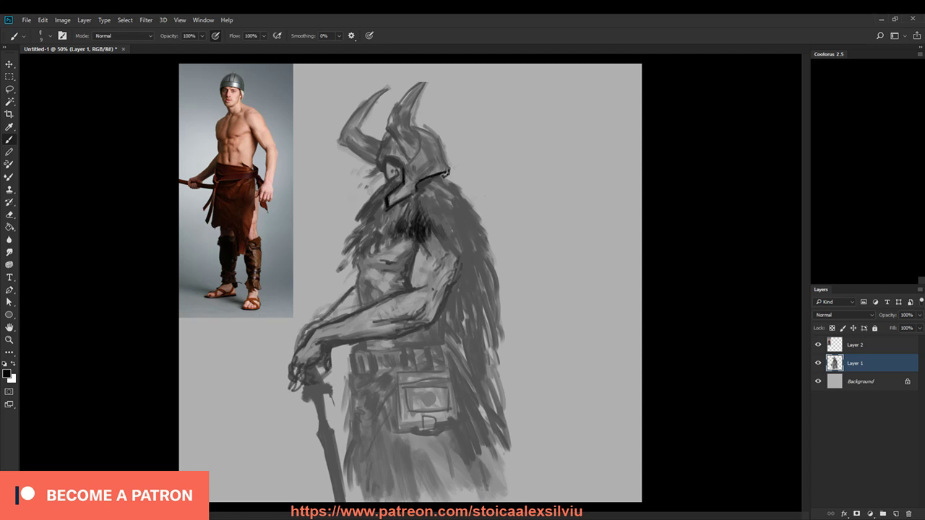
Step: Paint near-black accents around the eye, brow and mouth in the helmet's face opening
drag(388, 158, 399, 164)
drag(394, 167, 399, 174)
drag(383, 194, 398, 186)
mouse_move(378, 166)
mouse_down()
mouse_move(384, 146)
mouse_move(359, 181)
mouse_move(379, 175)
mouse_up()
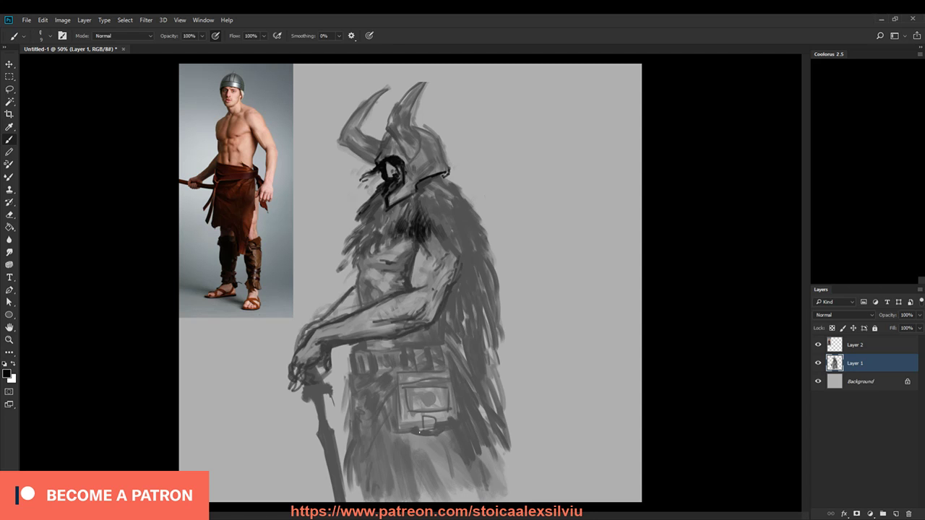
Step: Add near-black strands to the beard and the fur along the chest's front edge
drag(380, 198, 359, 231)
drag(375, 216, 372, 228)
drag(363, 223, 350, 244)
drag(362, 229, 345, 256)
drag(351, 253, 342, 263)
Step: Outline both horns in near-black, extending the tips and accenting the near horn's base
mouse_move(377, 157)
mouse_down()
mouse_move(388, 136)
mouse_move(411, 163)
mouse_move(407, 106)
mouse_up()
mouse_move(357, 126)
mouse_down()
mouse_move(377, 141)
mouse_move(367, 160)
mouse_move(339, 121)
mouse_move(394, 81)
mouse_move(362, 123)
mouse_move(428, 76)
mouse_up()
drag(406, 118, 435, 72)
drag(413, 131, 406, 122)
mouse_move(410, 137)
mouse_down()
mouse_move(402, 111)
mouse_move(423, 77)
mouse_move(392, 119)
mouse_move(391, 130)
mouse_move(412, 143)
mouse_up()
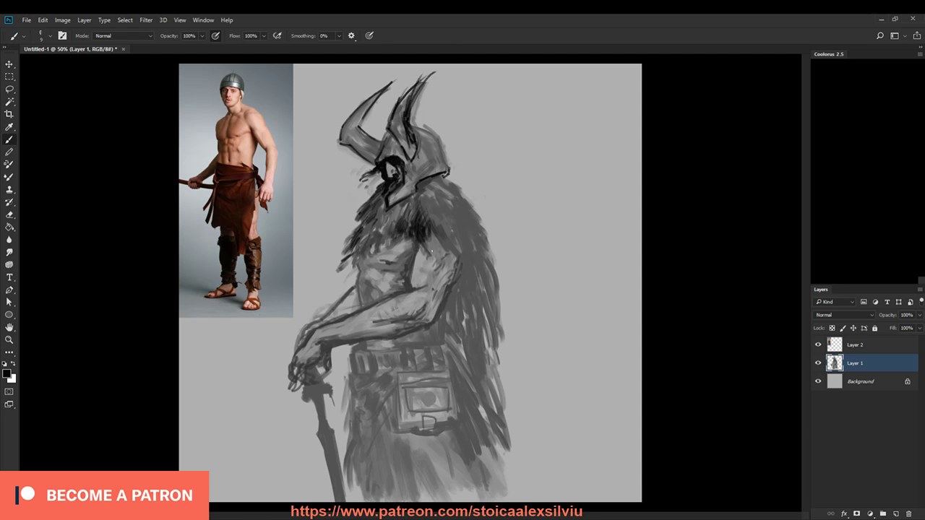
Step: Add near-black lines beneath the chest, along the abdomen's front edge and at the waist below the forearm
mouse_move(359, 261)
mouse_down()
mouse_move(363, 308)
mouse_move(384, 296)
mouse_move(385, 271)
mouse_move(410, 265)
mouse_up()
drag(371, 289, 377, 295)
drag(374, 291, 378, 300)
mouse_move(365, 336)
mouse_down()
mouse_move(366, 351)
mouse_move(384, 350)
mouse_up()
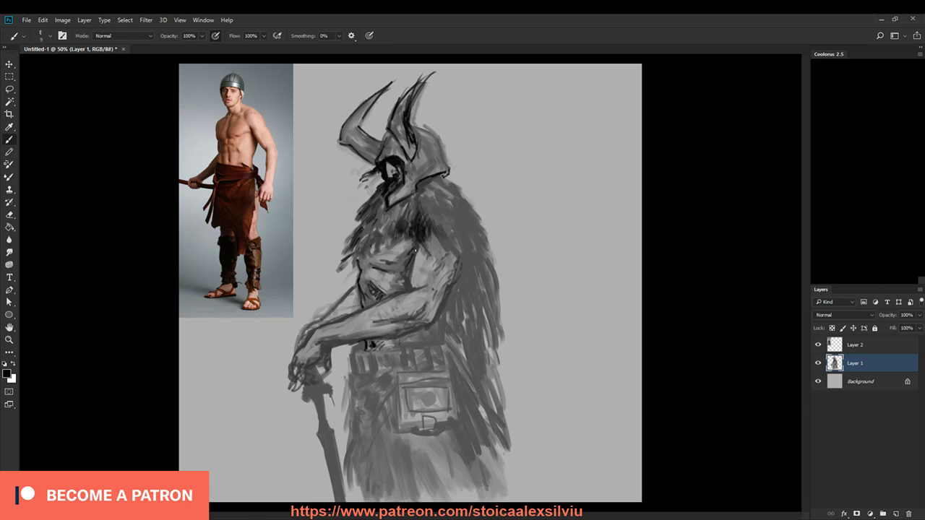
Step: Darken the armpit and outline the near upper arm down to the elbow in near-black
drag(415, 253, 414, 289)
mouse_move(416, 247)
mouse_down()
mouse_move(419, 263)
mouse_move(434, 258)
mouse_move(419, 267)
mouse_move(419, 289)
mouse_move(416, 270)
mouse_move(419, 287)
mouse_up()
drag(445, 236, 436, 257)
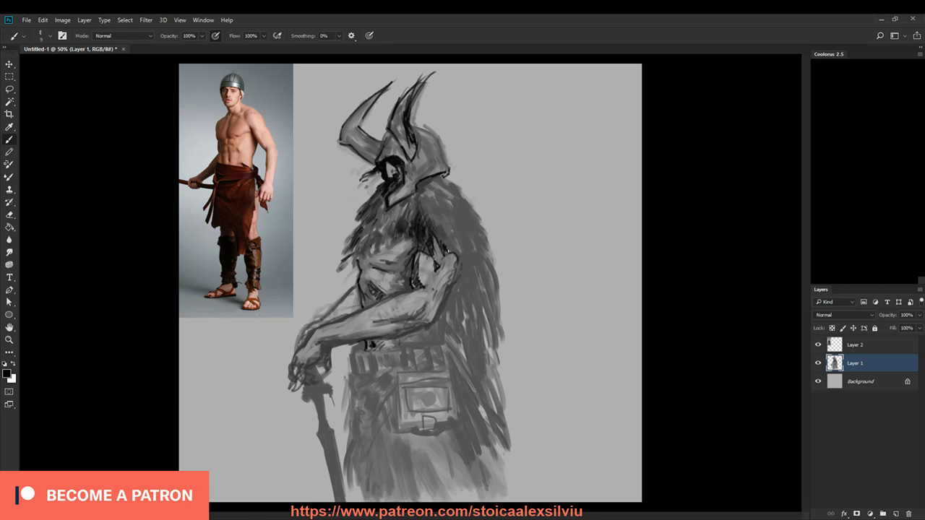
mouse_move(459, 268)
mouse_down()
mouse_move(441, 316)
mouse_move(383, 341)
mouse_move(426, 328)
mouse_move(423, 312)
mouse_move(430, 324)
mouse_up()
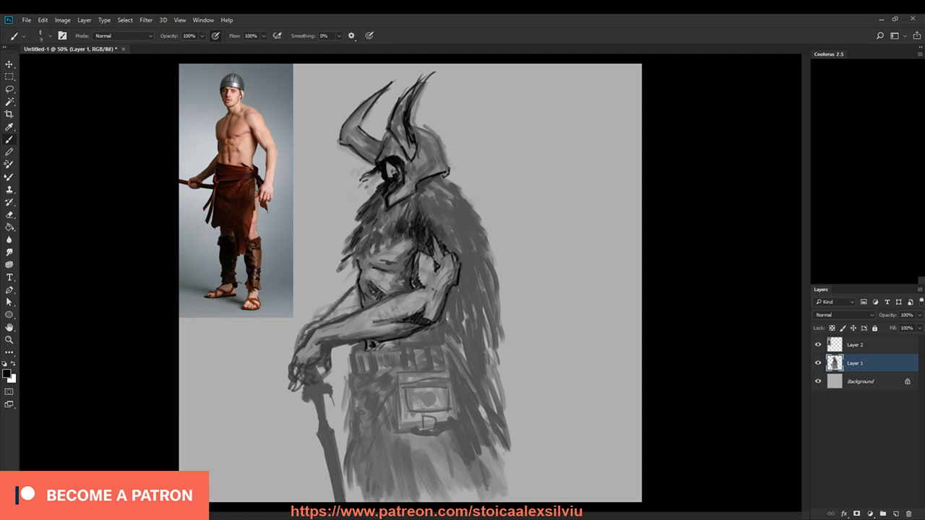
Step: Outline the cloak's inner edge behind the near arm and hatch the shadow between them in near-black
drag(448, 247, 486, 370)
drag(461, 278, 453, 292)
drag(459, 282, 449, 297)
drag(461, 287, 447, 311)
drag(465, 294, 450, 317)
mouse_move(471, 299)
mouse_down()
mouse_move(453, 320)
mouse_move(487, 375)
mouse_move(463, 329)
mouse_move(486, 372)
mouse_move(450, 353)
mouse_up()
mouse_move(449, 302)
mouse_down()
mouse_move(443, 341)
mouse_move(454, 329)
mouse_up()
mouse_move(449, 323)
mouse_down()
mouse_move(460, 354)
mouse_move(450, 331)
mouse_up()
mouse_move(455, 317)
mouse_down()
mouse_move(457, 349)
mouse_move(431, 333)
mouse_up()
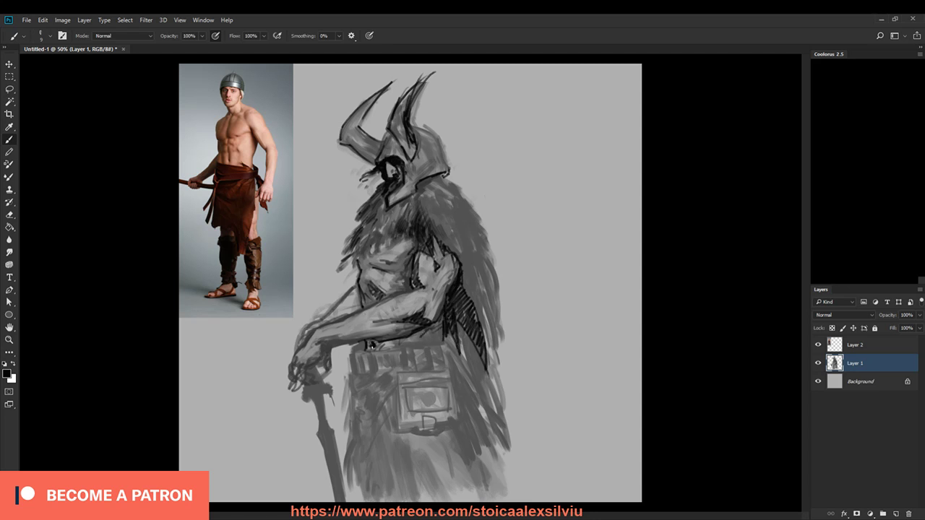
Step: Outline the belt and its segments in near-black
mouse_move(355, 347)
mouse_down()
mouse_move(351, 377)
mouse_move(376, 374)
mouse_up()
mouse_move(373, 376)
mouse_down()
mouse_move(371, 352)
mouse_move(375, 377)
mouse_move(391, 374)
mouse_move(405, 349)
mouse_move(406, 366)
mouse_move(429, 372)
mouse_move(426, 348)
mouse_move(416, 370)
mouse_move(443, 343)
mouse_up()
mouse_move(442, 344)
mouse_down()
mouse_move(431, 367)
mouse_move(445, 370)
mouse_move(407, 344)
mouse_move(419, 376)
mouse_up()
mouse_move(402, 352)
mouse_down()
mouse_move(402, 370)
mouse_move(414, 369)
mouse_up()
key(e)
key(b)
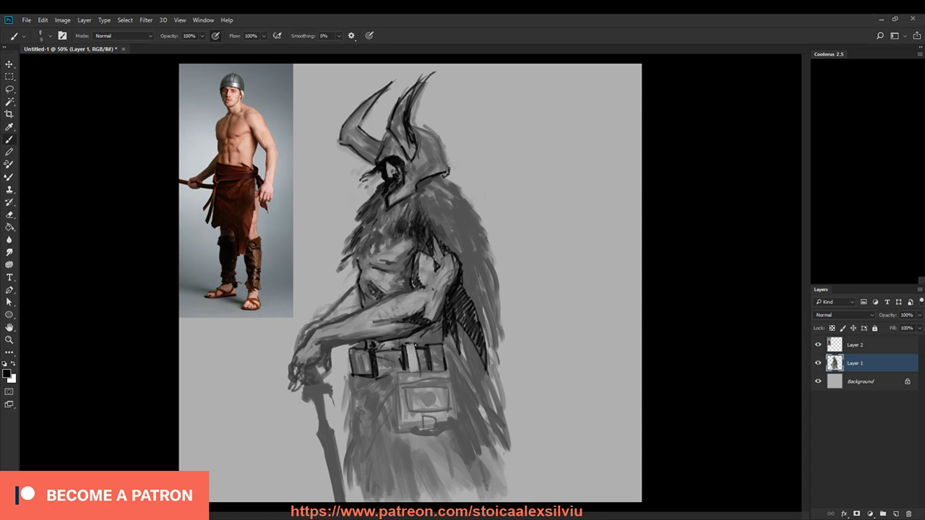
Step: Darken the gaps between the belt segments with sampled tones and outline the hip pouch with its buckle
alt+click(424, 360)
key(bracketright)
key(bracketright)
drag(411, 354, 412, 368)
drag(415, 347, 413, 369)
alt+click(444, 318)
key(bracketright)
mouse_move(418, 346)
mouse_down()
mouse_move(416, 371)
mouse_move(439, 373)
mouse_move(409, 373)
mouse_move(440, 373)
mouse_move(398, 372)
mouse_move(438, 431)
mouse_up()
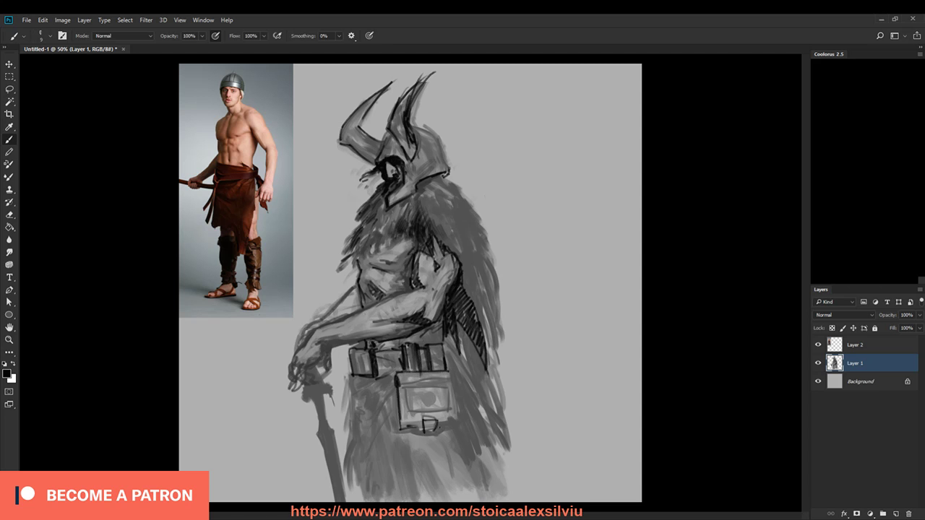
Step: Finish the pouch's outline, then add near-black folds to the waistcloth and strands to the cloak beside the pouch
drag(454, 373, 444, 428)
drag(453, 357, 452, 336)
drag(381, 349, 441, 330)
drag(355, 378, 354, 409)
mouse_move(359, 396)
mouse_down()
mouse_move(382, 378)
mouse_move(351, 407)
mouse_up()
drag(400, 371, 359, 463)
mouse_move(360, 396)
mouse_down()
mouse_move(346, 444)
mouse_move(344, 423)
mouse_up()
drag(353, 378, 341, 400)
drag(454, 350, 473, 408)
drag(448, 360, 462, 426)
drag(356, 406, 361, 482)
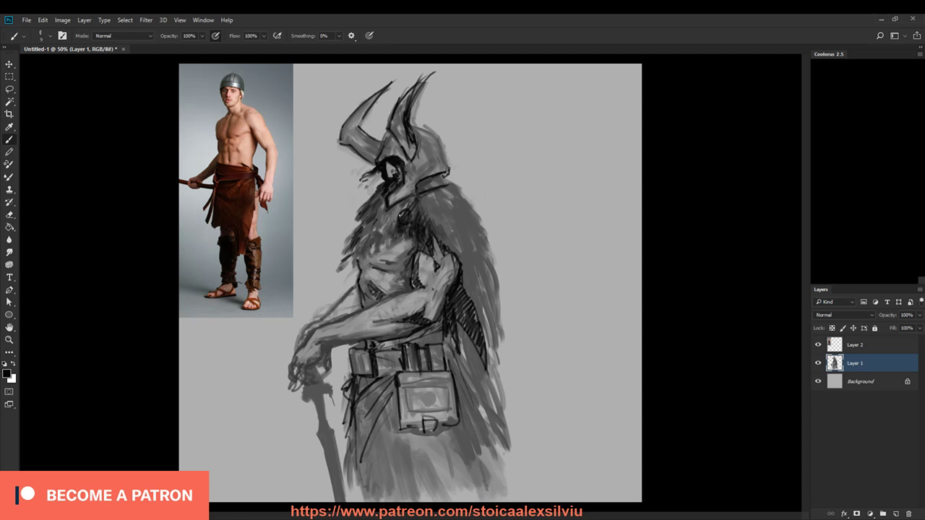
Step: Darken the fur collar below the helmet and add near-black strands along the shoulder and the cloak's back edge
alt+click(403, 216)
alt+click(416, 216)
key(bracketright)
mouse_move(434, 194)
mouse_down()
mouse_move(409, 217)
mouse_move(425, 199)
mouse_move(463, 209)
mouse_move(471, 202)
mouse_move(480, 212)
mouse_up()
mouse_move(442, 182)
mouse_down()
mouse_move(452, 194)
mouse_move(460, 188)
mouse_move(426, 189)
mouse_up()
mouse_move(473, 210)
mouse_down()
mouse_move(493, 263)
mouse_move(442, 242)
mouse_move(484, 292)
mouse_move(479, 301)
mouse_up()
drag(477, 227, 494, 267)
mouse_move(459, 241)
mouse_down()
mouse_move(482, 276)
mouse_move(473, 263)
mouse_up()
key(bracketleft)
key(bracketleft)
drag(379, 187, 371, 205)
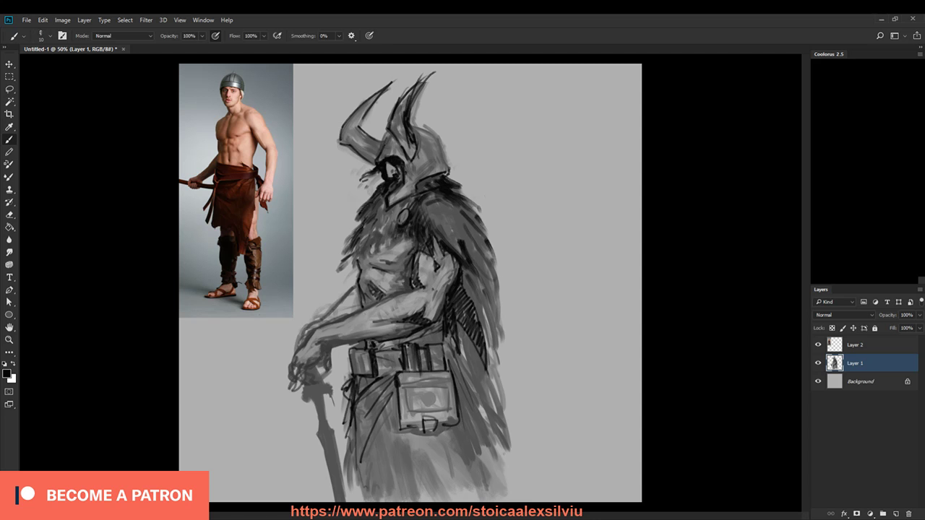
Step: Hatch dark shading over both horns and the helmet's lower front edge
mouse_move(343, 128)
mouse_down()
mouse_move(376, 94)
mouse_move(344, 142)
mouse_move(375, 158)
mouse_up()
mouse_move(419, 86)
mouse_down()
mouse_move(401, 140)
mouse_move(411, 136)
mouse_move(413, 156)
mouse_move(383, 149)
mouse_move(417, 152)
mouse_up()
mouse_move(389, 194)
mouse_down()
mouse_move(392, 202)
mouse_move(400, 192)
mouse_move(388, 166)
mouse_move(406, 194)
mouse_move(437, 178)
mouse_up()
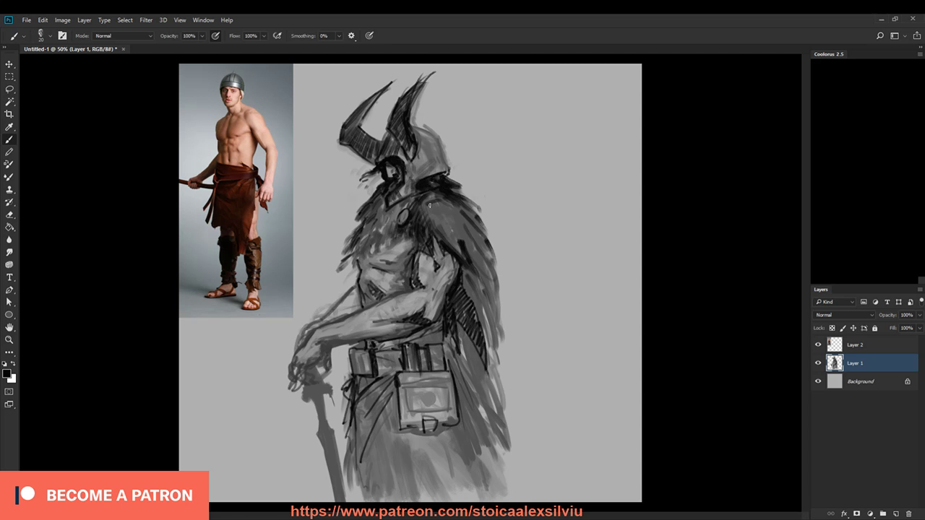
Step: Shade the armpit, chest underside, abdomen side, far arm and waist below the forearm in dark gray
drag(421, 255, 422, 291)
mouse_move(436, 246)
mouse_down()
mouse_move(440, 276)
mouse_move(351, 317)
mouse_up()
mouse_move(359, 273)
mouse_down()
mouse_move(377, 305)
mouse_move(389, 260)
mouse_move(399, 269)
mouse_move(409, 252)
mouse_move(412, 276)
mouse_move(398, 286)
mouse_move(405, 291)
mouse_move(378, 306)
mouse_move(412, 254)
mouse_move(399, 273)
mouse_move(406, 233)
mouse_up()
mouse_move(358, 256)
mouse_down()
mouse_move(403, 235)
mouse_move(408, 251)
mouse_move(394, 242)
mouse_move(367, 260)
mouse_move(368, 274)
mouse_move(387, 273)
mouse_move(386, 251)
mouse_move(378, 281)
mouse_move(337, 309)
mouse_move(343, 314)
mouse_move(338, 303)
mouse_move(304, 347)
mouse_move(315, 341)
mouse_move(305, 365)
mouse_move(340, 333)
mouse_move(355, 340)
mouse_move(390, 321)
mouse_move(399, 331)
mouse_move(419, 322)
mouse_move(416, 307)
mouse_move(443, 249)
mouse_move(455, 276)
mouse_move(423, 260)
mouse_move(414, 286)
mouse_up()
key(bracketright)
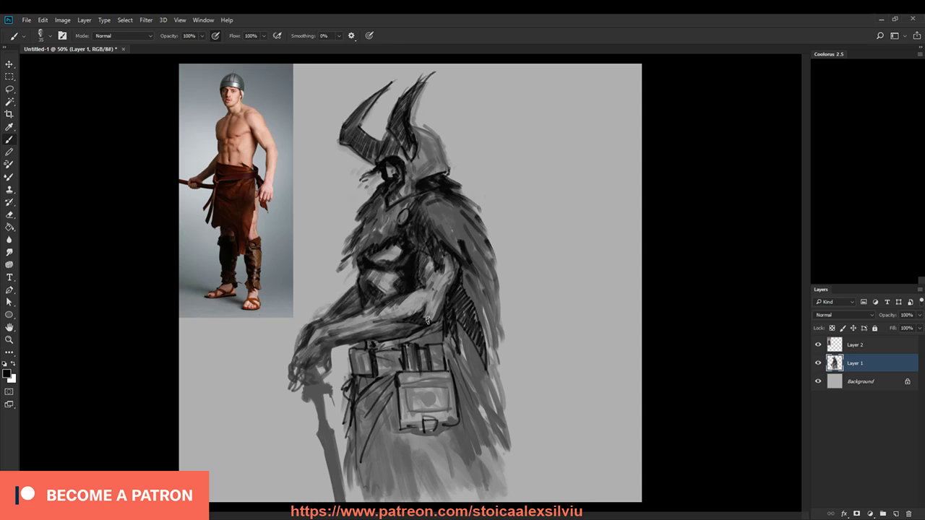
drag(365, 345, 435, 341)
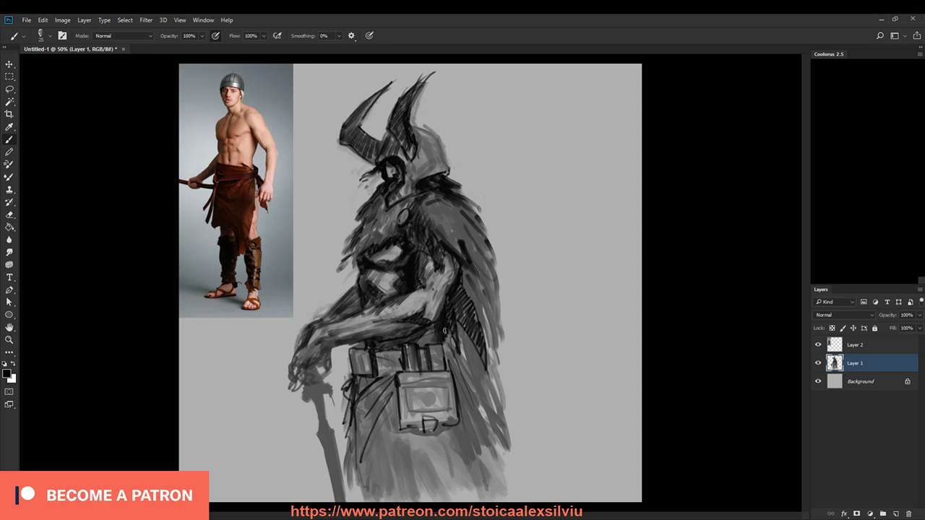
Step: Fill the belt, waistcloth folds, area beneath the pouch and cloak interior with near-black strokes
mouse_move(353, 356)
mouse_down()
mouse_move(427, 363)
mouse_move(360, 376)
mouse_move(363, 426)
mouse_move(383, 383)
mouse_move(397, 439)
mouse_move(357, 462)
mouse_move(360, 423)
mouse_move(372, 455)
mouse_move(351, 385)
mouse_move(359, 451)
mouse_up()
mouse_move(391, 414)
mouse_down()
mouse_move(419, 434)
mouse_move(411, 442)
mouse_move(445, 434)
mouse_move(412, 440)
mouse_move(413, 448)
mouse_move(438, 444)
mouse_move(405, 456)
mouse_move(409, 464)
mouse_move(351, 468)
mouse_move(360, 466)
mouse_move(366, 499)
mouse_move(369, 488)
mouse_up()
mouse_move(460, 327)
mouse_down()
mouse_move(449, 381)
mouse_move(457, 367)
mouse_move(468, 425)
mouse_move(483, 430)
mouse_move(460, 346)
mouse_move(480, 390)
mouse_move(459, 288)
mouse_move(465, 278)
mouse_move(487, 323)
mouse_move(477, 365)
mouse_move(501, 452)
mouse_up()
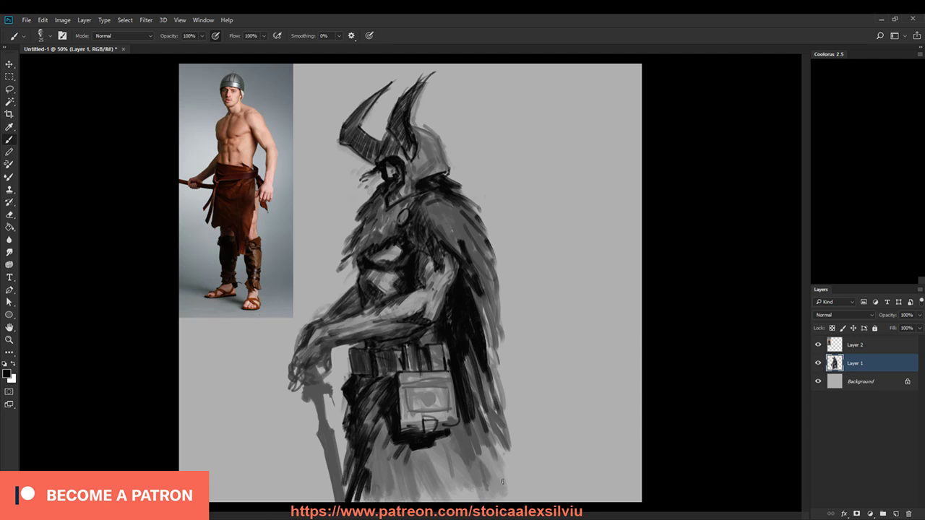
Step: Flip the canvas horizontally and paint fur strands over the cloak's shoulder with sampled grays
key(F2)
drag(363, 200, 351, 231)
alt+click(382, 211)
key([)
drag(383, 190, 367, 205)
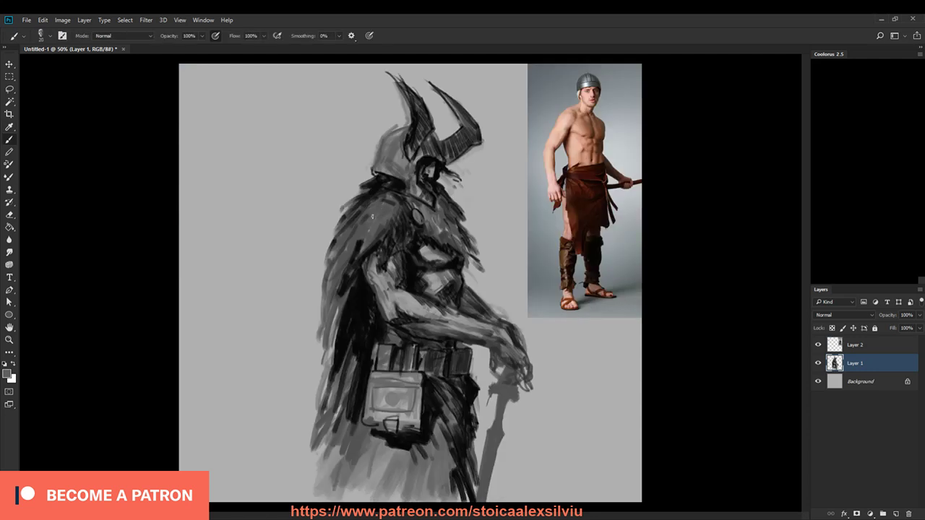
alt+click(357, 214)
mouse_move(381, 191)
mouse_down()
mouse_move(367, 207)
mouse_move(380, 225)
mouse_move(362, 252)
mouse_up()
drag(367, 231, 355, 247)
Step: Layer darker fur strands over the shoulder and upper back of the cloak using sampled tones
alt+click(354, 239)
drag(372, 204, 360, 218)
mouse_move(360, 211)
mouse_down()
mouse_move(347, 244)
mouse_move(357, 241)
mouse_up()
alt+click(359, 247)
key(bracketleft)
drag(370, 215, 344, 254)
drag(351, 255, 346, 274)
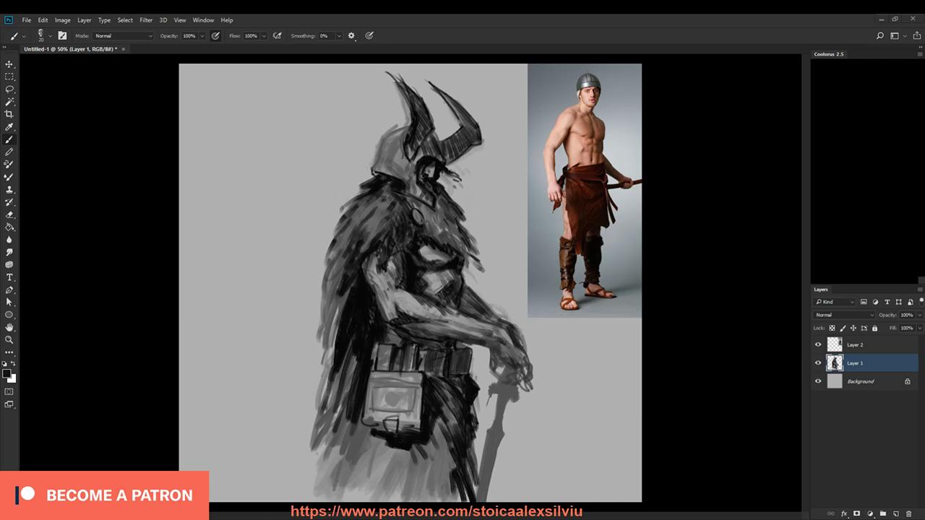
Step: Choose a light gray and paint highlights on the chest and on the face inside the helmet opening
alt+click(428, 249)
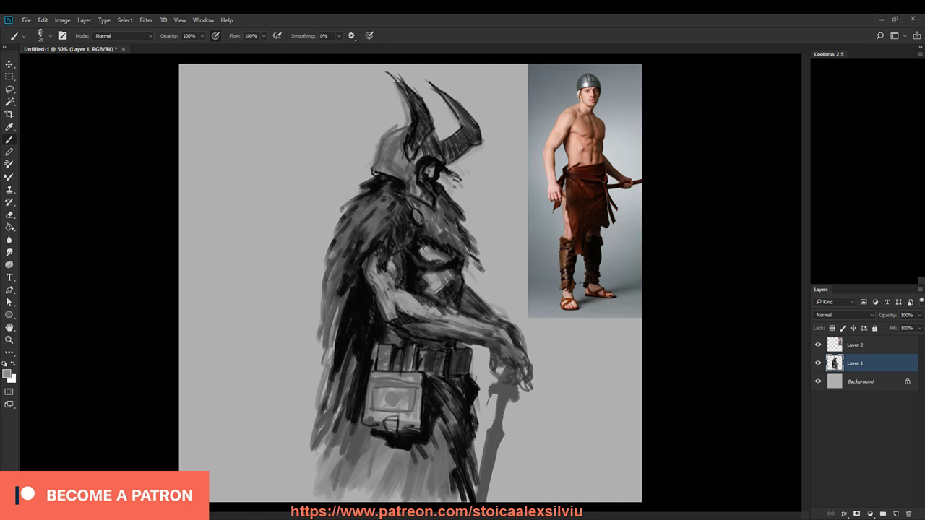
click(831, 114)
key(bracketleft)
key(bracketleft)
drag(421, 250, 441, 260)
key(bracketright)
click(430, 170)
drag(431, 167, 432, 175)
Step: Paint light-gray highlights on the abdomen and along the near arm from shoulder to wrist
mouse_move(431, 250)
mouse_down()
mouse_move(443, 253)
mouse_move(426, 261)
mouse_move(431, 279)
mouse_move(447, 273)
mouse_move(449, 282)
mouse_move(428, 289)
mouse_move(441, 295)
mouse_up()
mouse_move(433, 264)
mouse_down()
mouse_move(453, 282)
mouse_move(403, 298)
mouse_up()
mouse_move(390, 255)
mouse_down()
mouse_move(394, 280)
mouse_move(377, 274)
mouse_move(380, 266)
mouse_move(380, 275)
mouse_up()
drag(372, 258, 379, 280)
drag(378, 273, 388, 278)
drag(385, 273, 389, 291)
drag(385, 286, 391, 307)
mouse_move(390, 295)
mouse_down()
mouse_move(391, 317)
mouse_move(395, 300)
mouse_up()
mouse_move(395, 297)
mouse_down()
mouse_move(406, 306)
mouse_move(380, 299)
mouse_move(388, 318)
mouse_move(384, 298)
mouse_move(415, 318)
mouse_move(397, 324)
mouse_move(433, 308)
mouse_move(442, 327)
mouse_move(458, 331)
mouse_move(453, 312)
mouse_move(456, 330)
mouse_move(463, 318)
mouse_up()
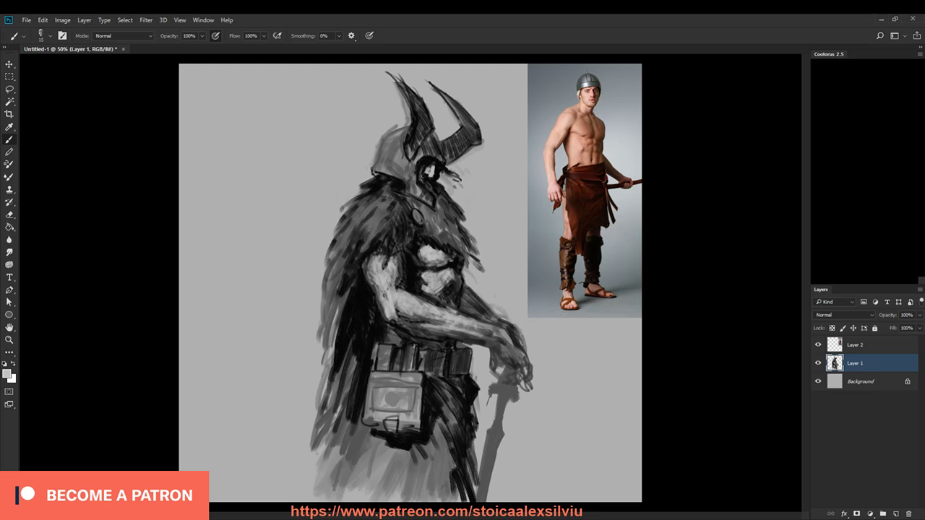
drag(388, 259, 382, 268)
mouse_move(465, 323)
mouse_down()
mouse_move(503, 333)
mouse_move(508, 348)
mouse_up()
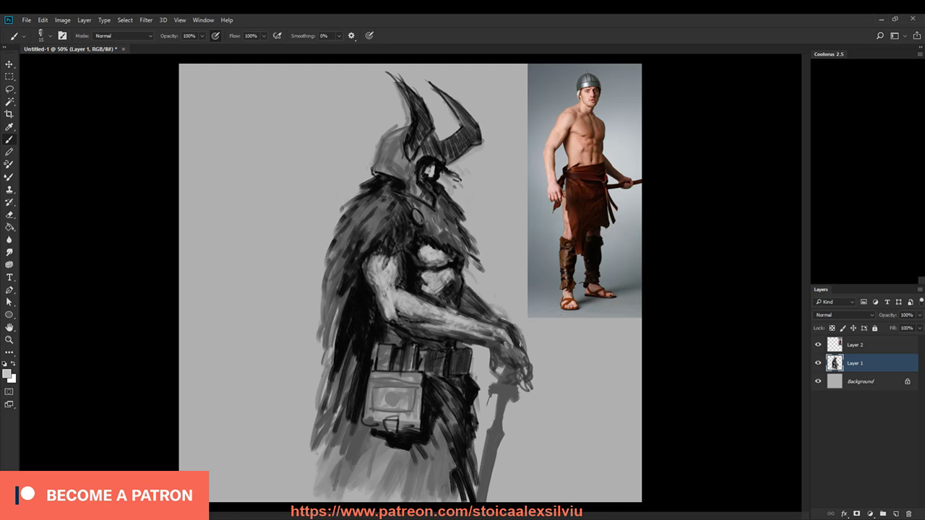
Step: Flip the canvas back and paint a sampled dark gray over the abdomen's front side
key(h)
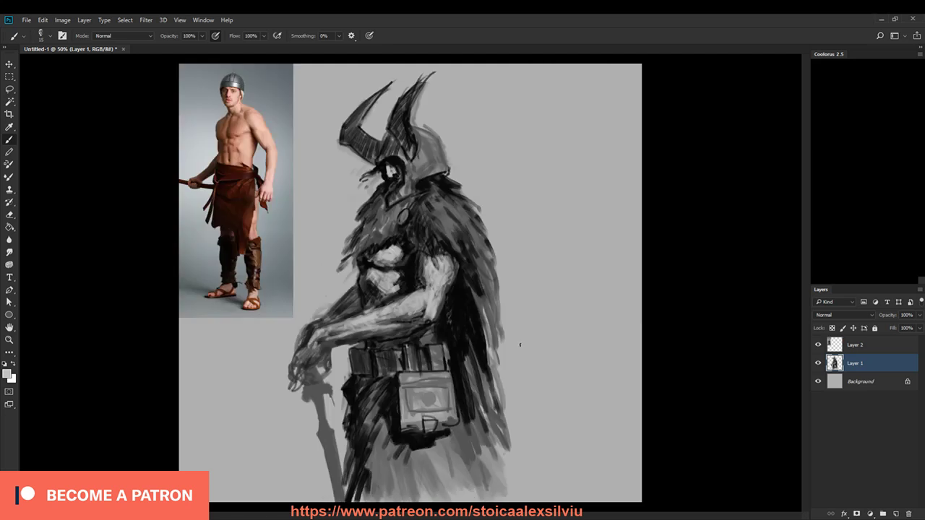
key(bracketright)
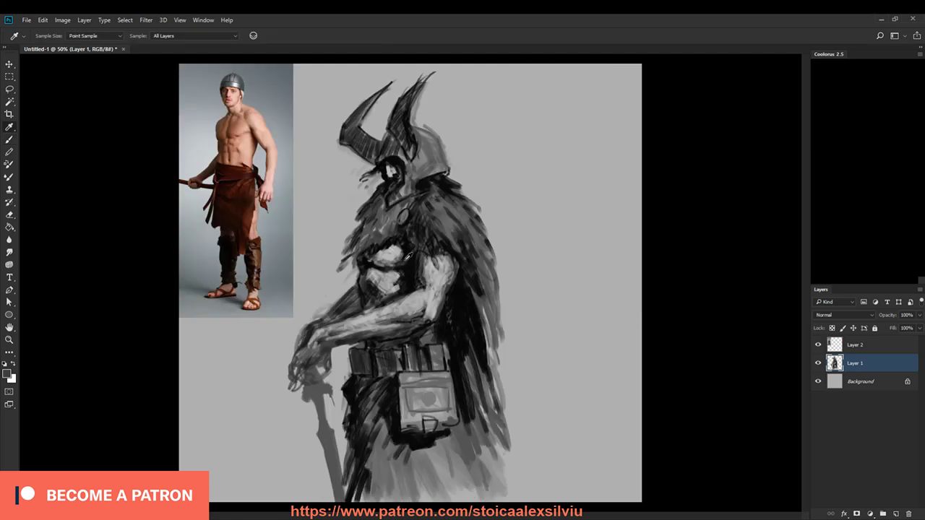
key(bracketleft)
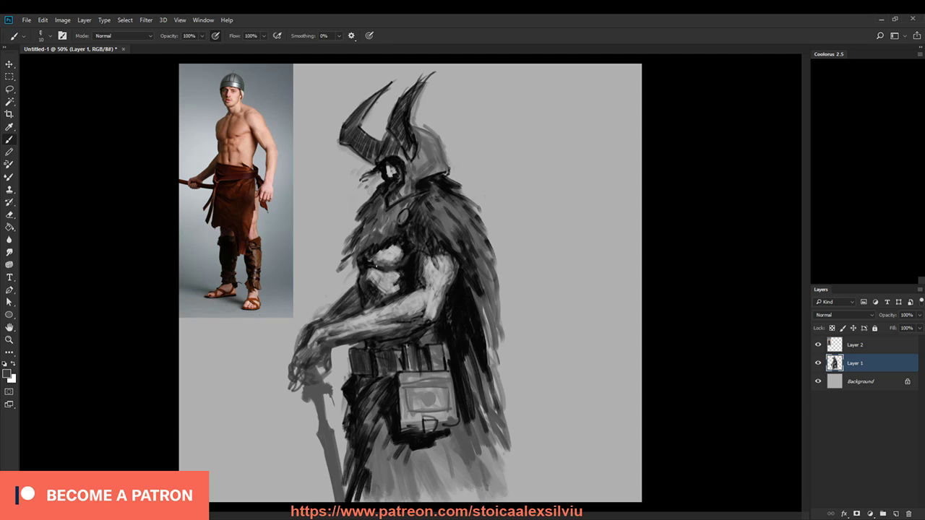
mouse_move(367, 281)
mouse_down()
mouse_move(391, 275)
mouse_move(371, 274)
mouse_move(376, 296)
mouse_up()
drag(361, 291, 364, 305)
drag(364, 290, 373, 302)
drag(371, 293, 377, 302)
drag(362, 261, 360, 268)
Step: Darken the armpit and reshape the top and back edge of the near upper arm with sampled dark tones
key(bracketright)
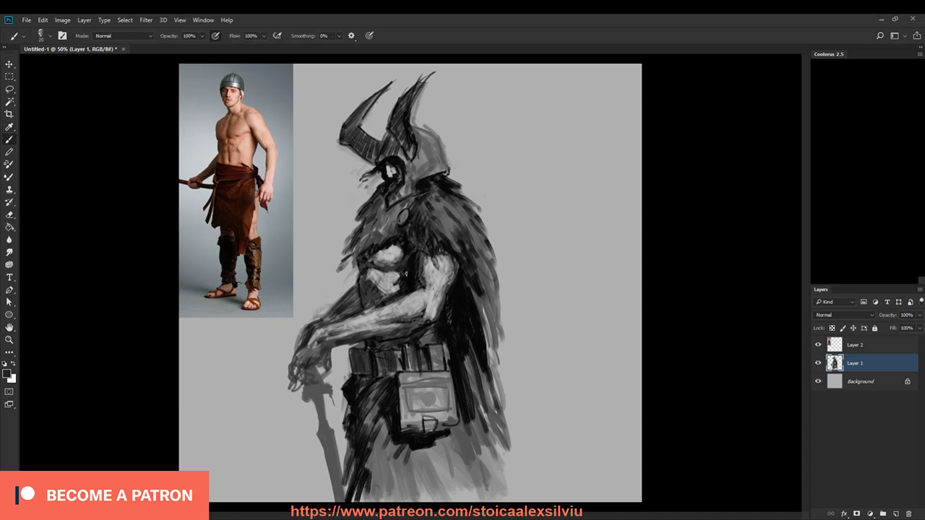
mouse_move(414, 274)
mouse_down()
mouse_move(424, 285)
mouse_move(424, 272)
mouse_move(425, 281)
mouse_up()
alt+click(425, 272)
drag(421, 254, 432, 263)
drag(432, 258, 437, 262)
drag(433, 254, 450, 271)
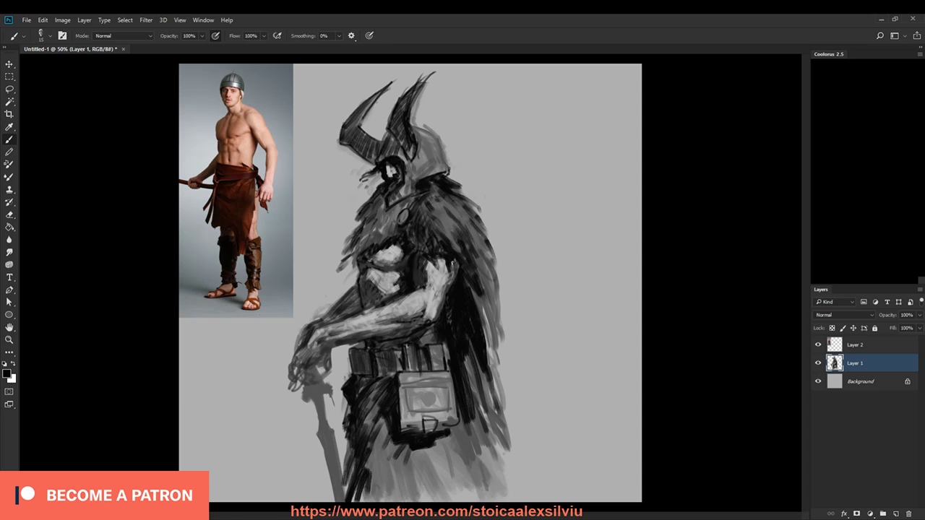
alt+click(459, 261)
alt+click(458, 266)
alt+click(457, 273)
drag(455, 273, 451, 265)
Step: Sample tones around the armpit and chest and rework the shadow at the chest's front edge
alt+click(403, 268)
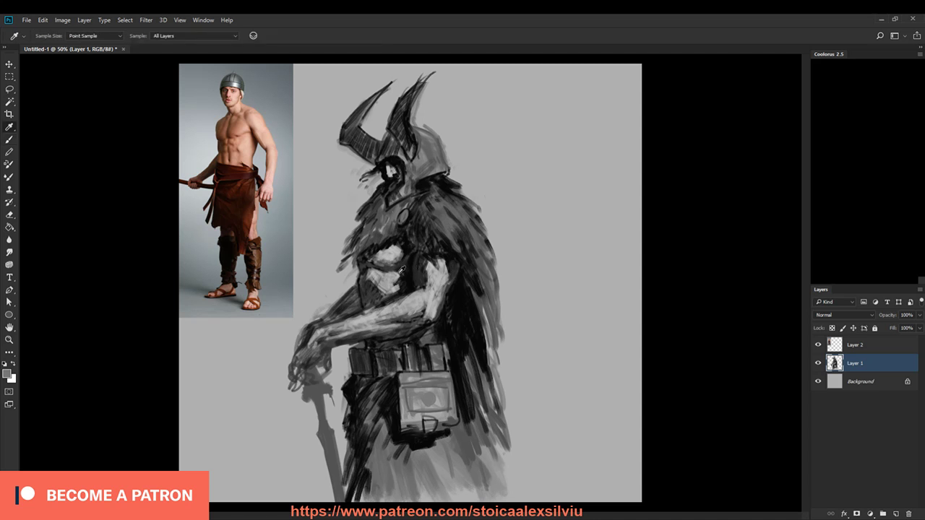
alt+click(420, 266)
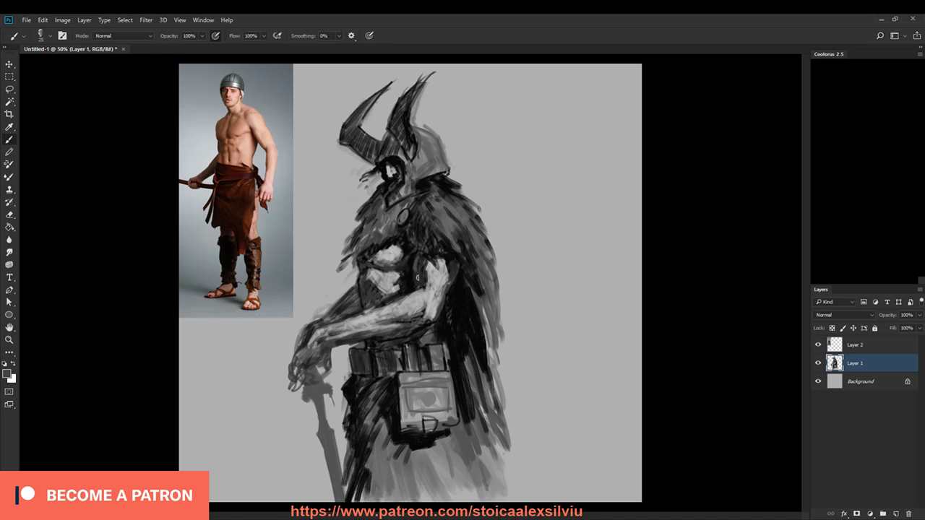
alt+click(419, 251)
key(alt)
key(alt)
mouse_move(375, 251)
mouse_down()
mouse_move(364, 255)
mouse_move(361, 276)
mouse_move(374, 266)
mouse_move(383, 271)
mouse_up()
alt+click(360, 268)
key(])
alt+click(370, 268)
key([)
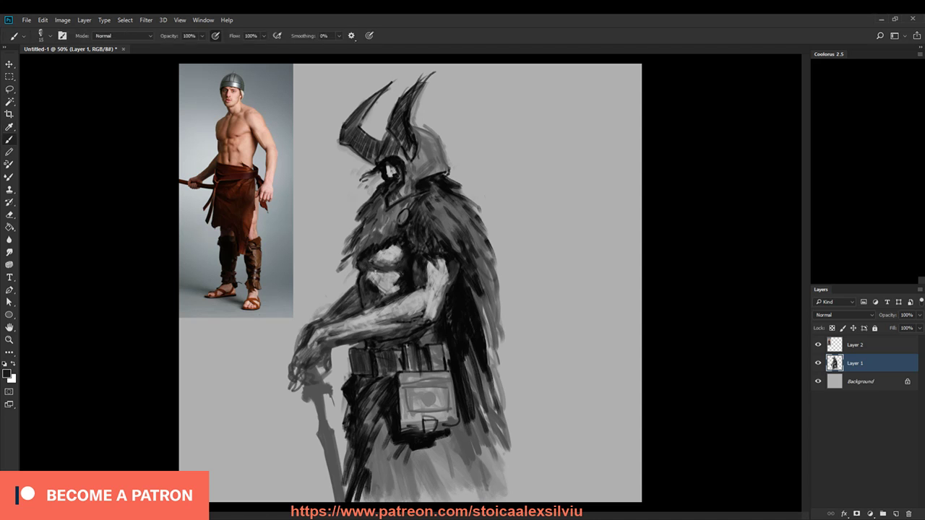
Step: Soften the shadow beneath the chest with gray tones sampled from the surrounding torso
alt+click(375, 269)
alt+click(382, 273)
alt+click(379, 274)
drag(372, 270, 370, 260)
key(alt)
alt+click(384, 262)
key(alt)
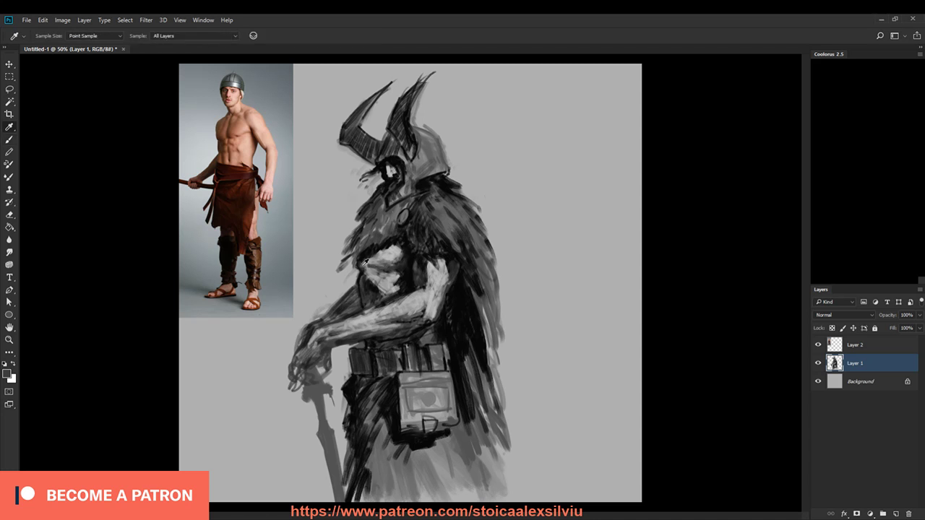
alt+click(379, 265)
alt+click(381, 258)
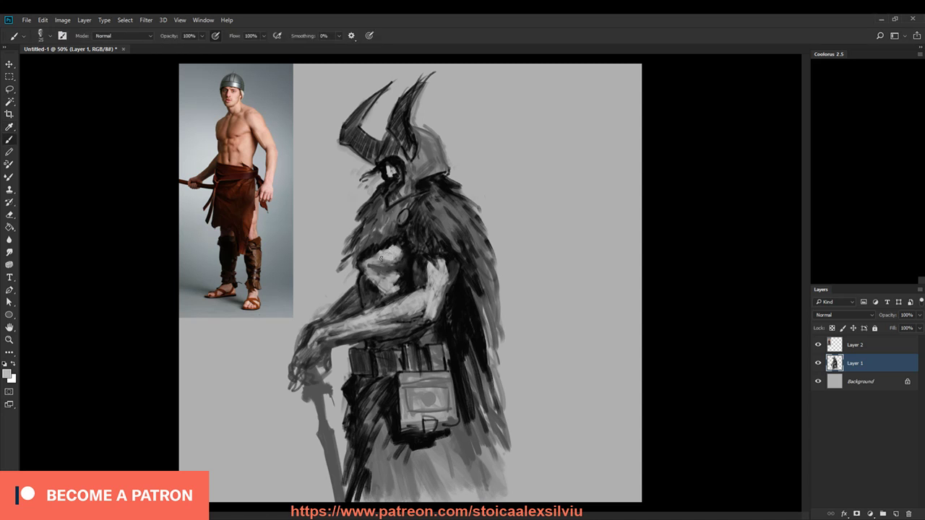
Step: Choose a lighter gray and brighten the chest underside and upper abdomen
key(bracketleft)
key(bracketleft)
alt+click(381, 266)
alt+click(385, 269)
alt+click(396, 273)
click(833, 110)
key(])
mouse_move(390, 265)
mouse_down()
mouse_move(380, 286)
mouse_move(397, 278)
mouse_up()
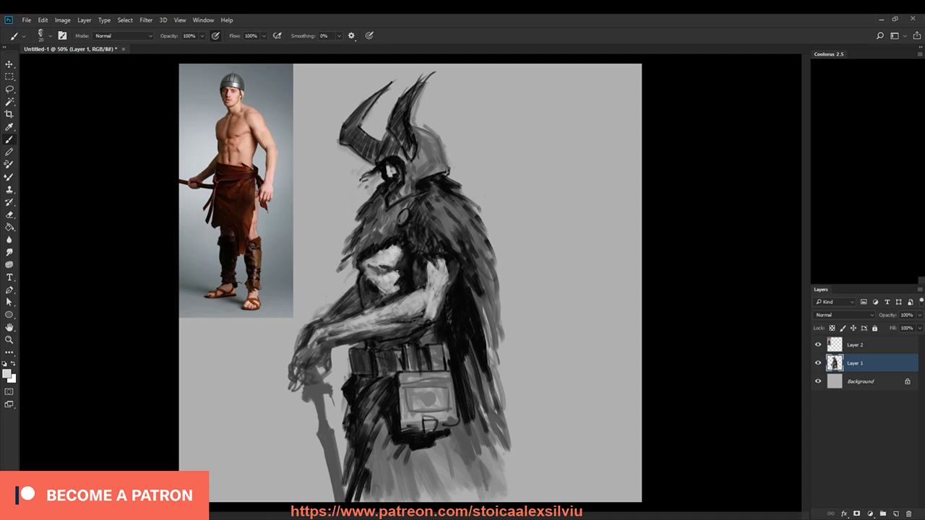
Step: Refine the front contour of the chest and abdomen with sampled light and dark grays
alt+click(401, 262)
key(bracketleft)
key(bracketleft)
alt+click(367, 301)
alt+click(362, 283)
alt+click(366, 280)
alt+click(367, 252)
key(])
alt+click(363, 272)
alt+click(361, 274)
key(e)
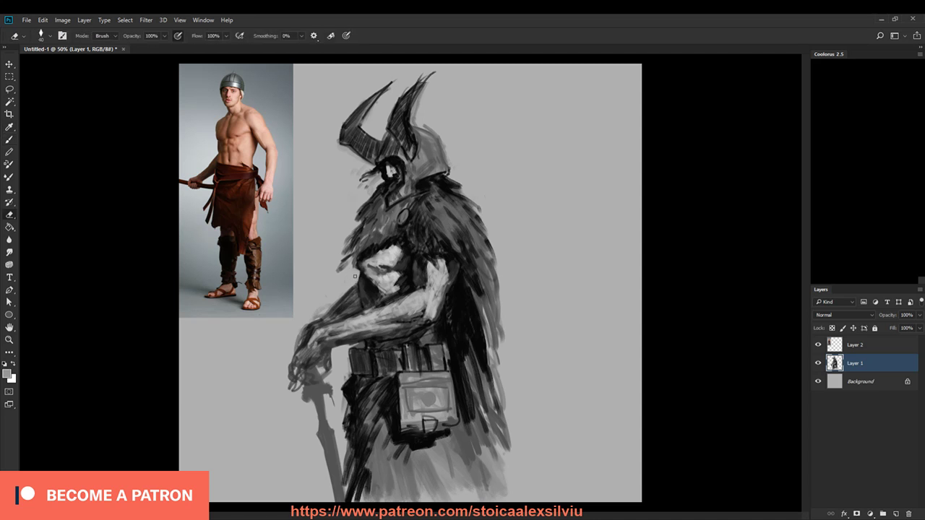
key(b)
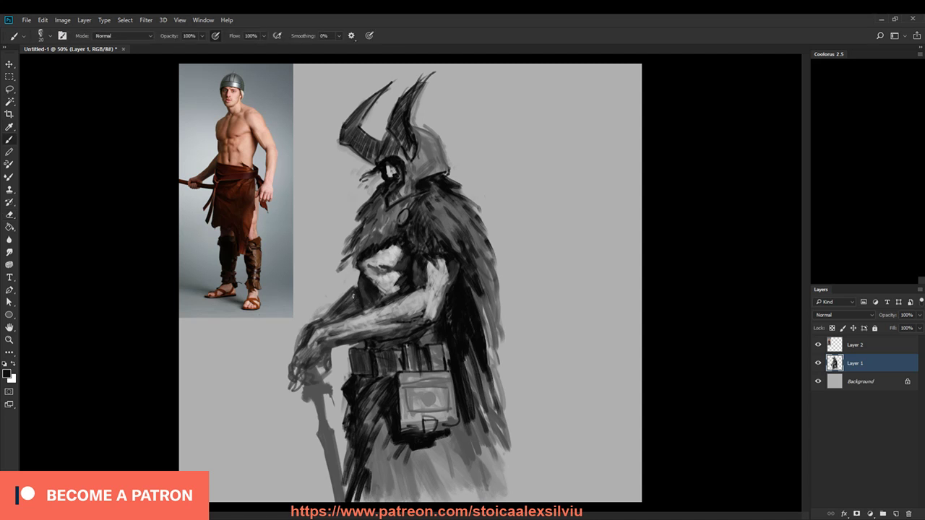
Step: Clean up the far forearm's upper edge with the eraser and touch it up with a sampled gray
key(e)
drag(345, 294, 328, 310)
key(b)
key(e)
key(b)
alt+click(329, 308)
mouse_move(357, 304)
mouse_down()
mouse_move(343, 311)
mouse_move(353, 306)
mouse_up()
Step: Darken the front of the abdomen beneath the chest with dark and mid grays sampled from the torso
key(alt)
alt+click(367, 283)
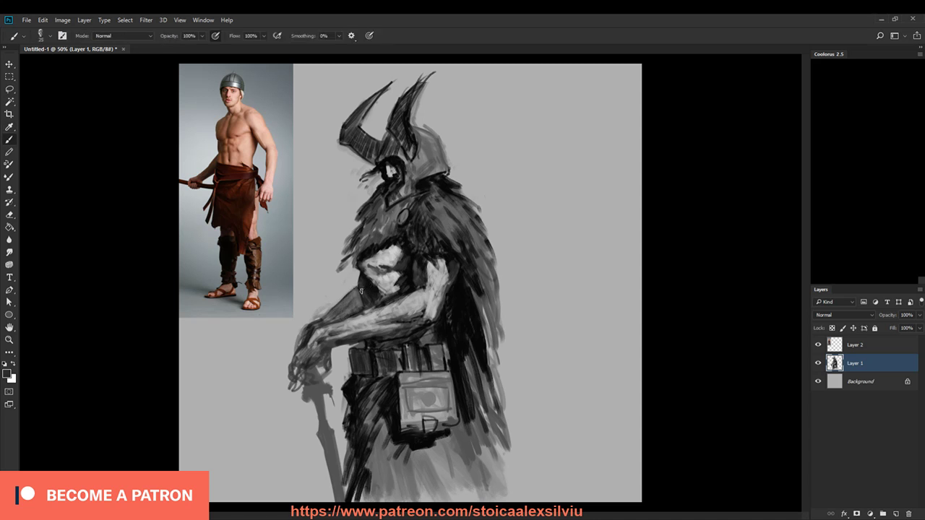
key(alt)
key(alt)
drag(374, 279, 380, 288)
alt+click(376, 283)
alt+click(366, 280)
mouse_move(365, 278)
mouse_down()
mouse_move(391, 296)
mouse_move(370, 286)
mouse_move(375, 272)
mouse_up()
alt+click(381, 292)
alt+click(376, 290)
alt+click(370, 271)
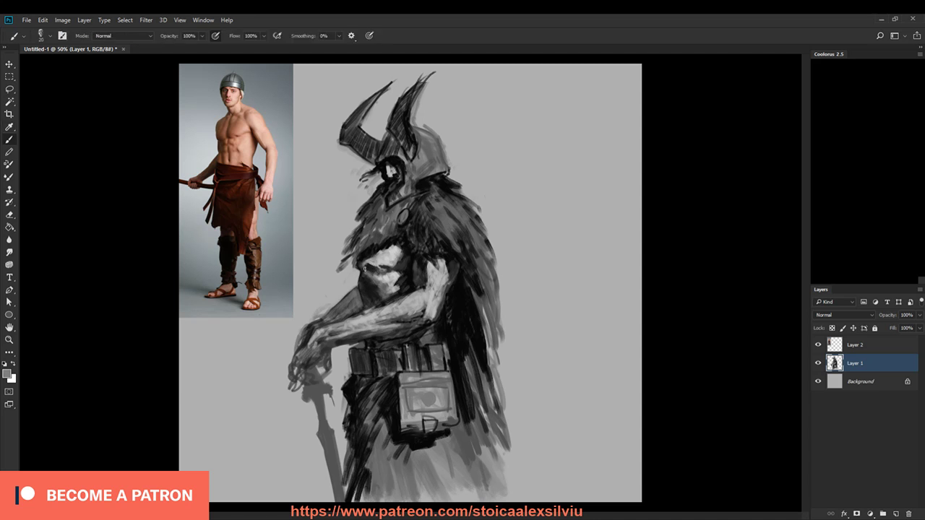
Step: Soften the shadow under the chest and blend the upper abdomen using sampled grays and a smaller brush
drag(368, 272, 367, 265)
alt+click(381, 276)
key([)
alt+click(378, 276)
drag(370, 272, 373, 275)
drag(387, 289, 391, 291)
alt+click(384, 273)
drag(393, 271, 380, 273)
alt+click(403, 265)
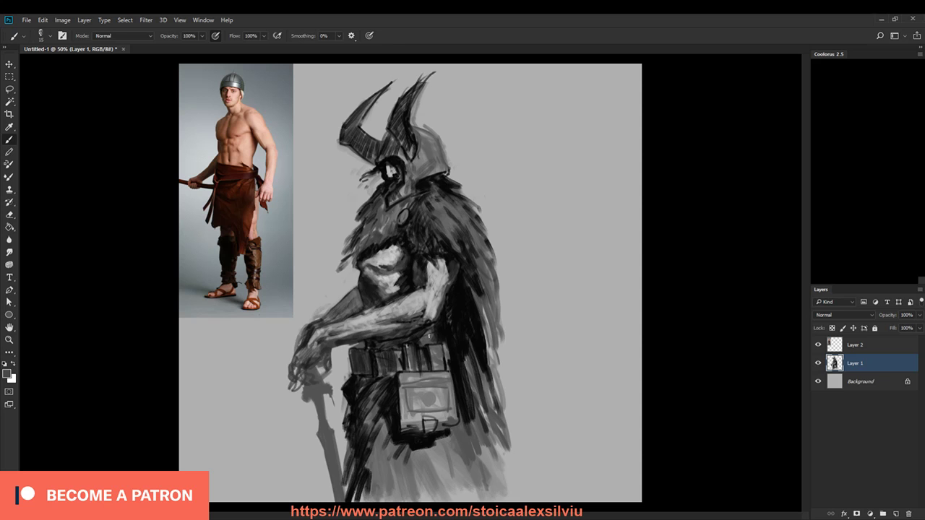
alt+click(425, 265)
key(bracketright)
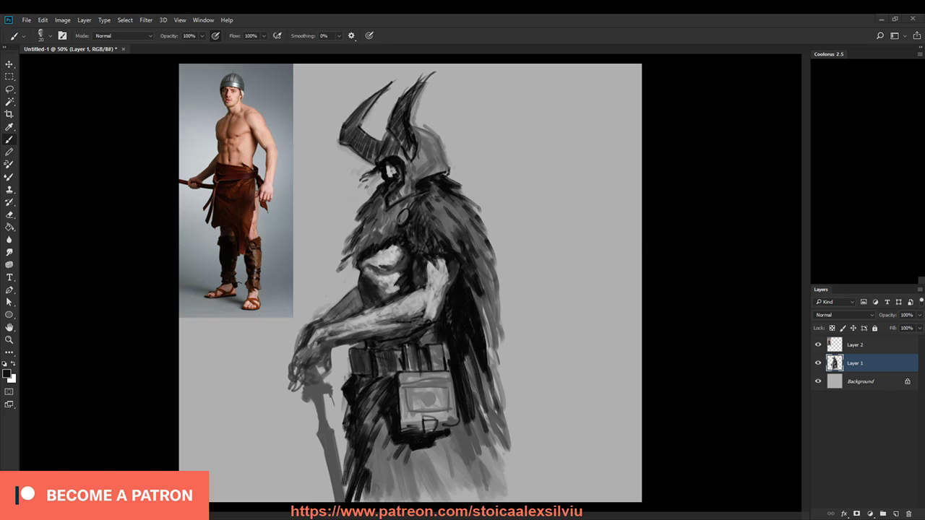
Step: Outline the helmet's dome, front edge and rectangular side panel with near-black strokes
key(z)
drag(408, 291, 496, 412)
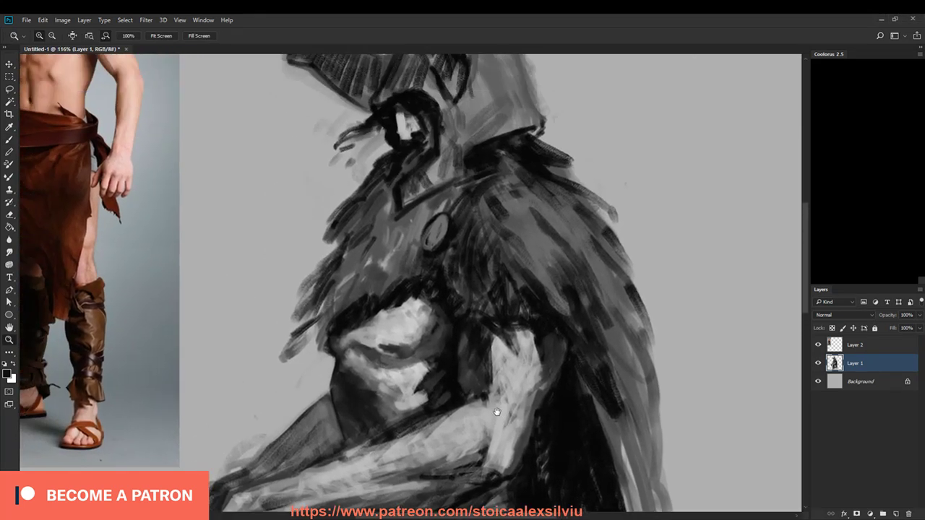
drag(494, 330, 466, 392)
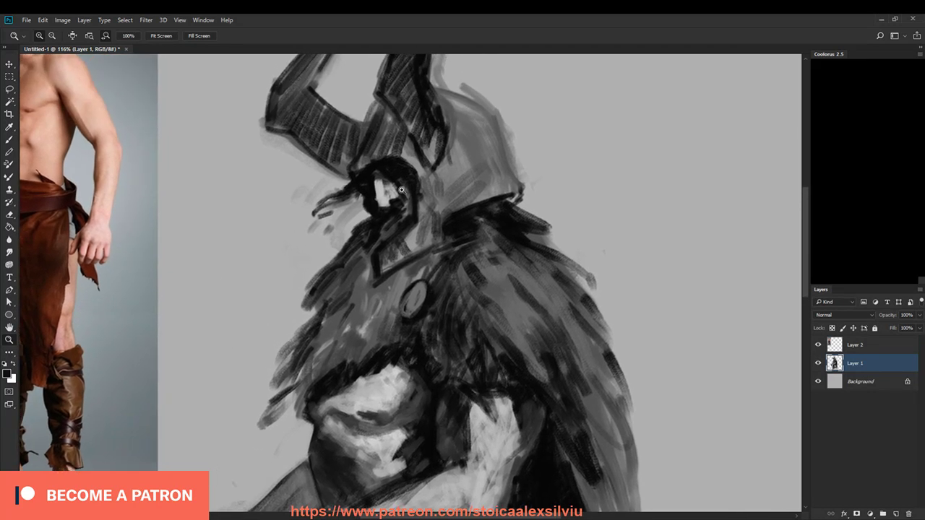
key(b)
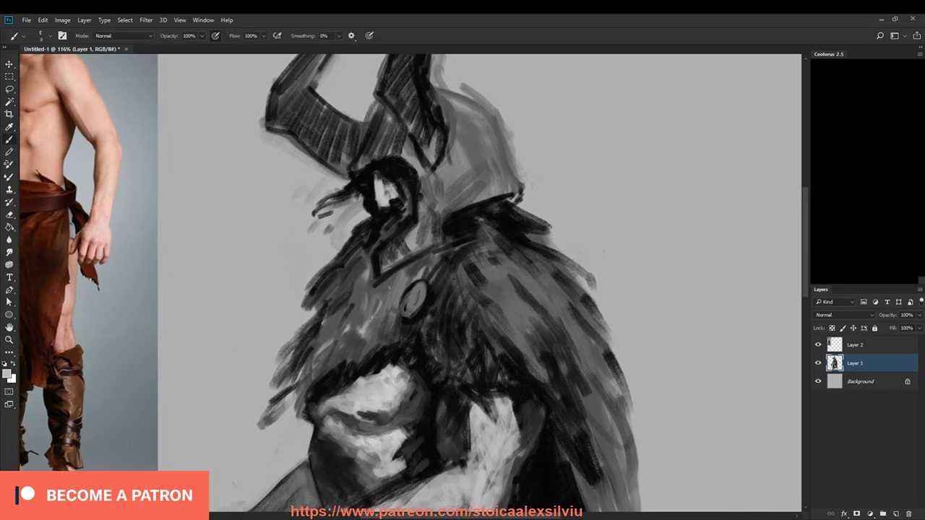
key(z)
mouse_move(583, 320)
mouse_down()
mouse_move(546, 323)
mouse_move(554, 323)
mouse_up()
key(b)
alt+click(473, 208)
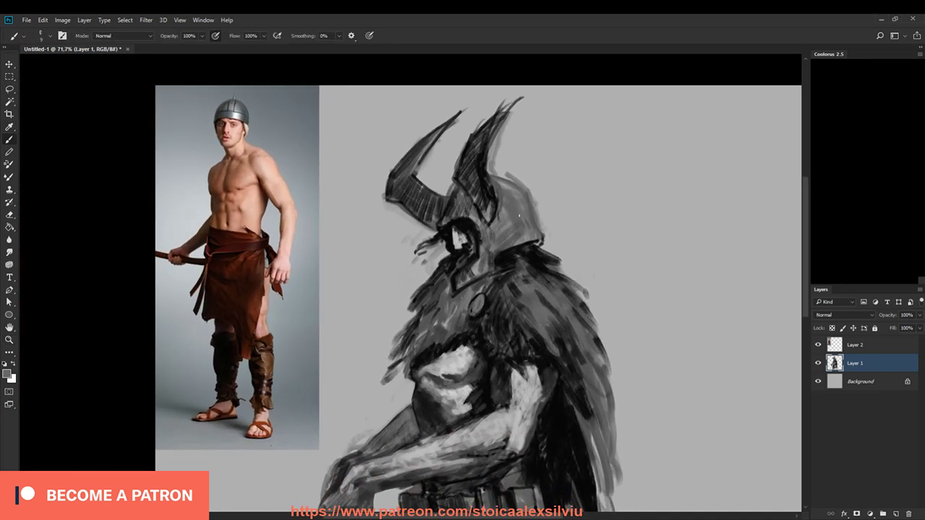
key(i)
click(453, 201)
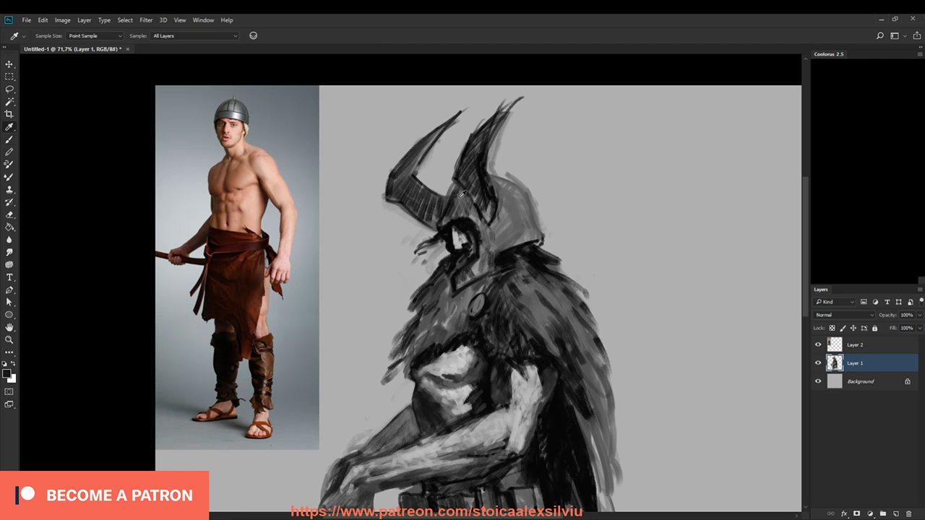
key(b)
alt+click(451, 229)
mouse_move(441, 214)
mouse_down()
mouse_move(496, 160)
mouse_move(535, 204)
mouse_move(517, 189)
mouse_move(548, 238)
mouse_up()
mouse_move(497, 266)
mouse_down()
mouse_move(500, 230)
mouse_move(518, 220)
mouse_move(498, 234)
mouse_move(520, 244)
mouse_up()
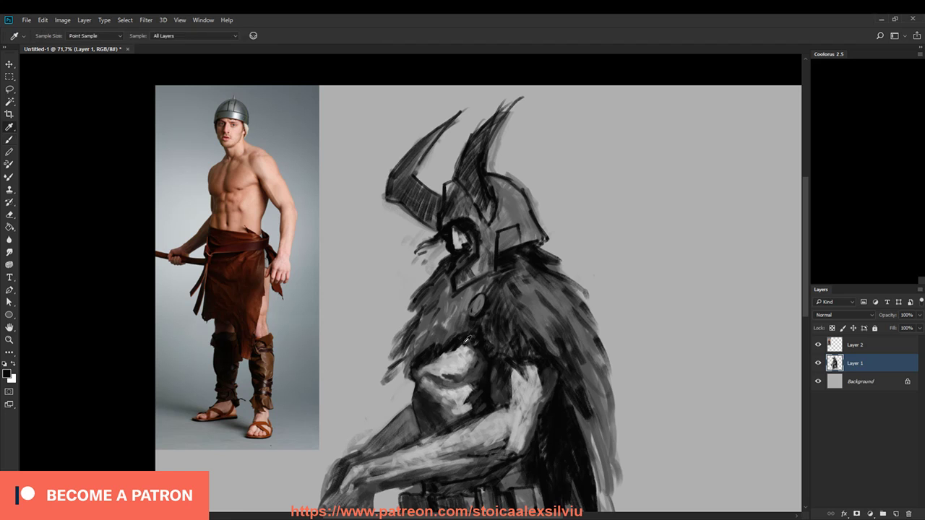
Step: Add an inner line to the helmet's side panel and draw a triangular pattern along the cheek guard
key(bracketright)
mouse_move(518, 227)
mouse_down()
mouse_move(522, 239)
mouse_move(524, 221)
mouse_move(495, 226)
mouse_move(498, 187)
mouse_move(500, 216)
mouse_up()
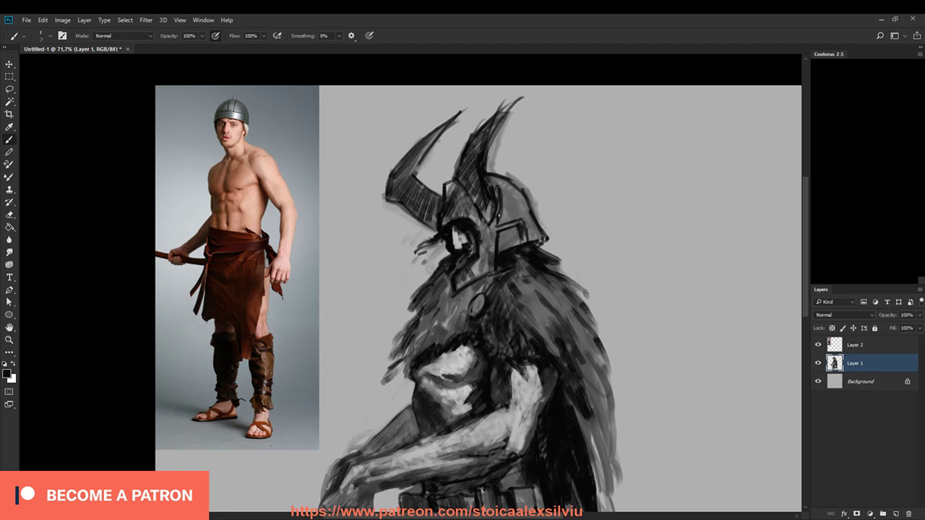
mouse_move(482, 233)
mouse_down()
mouse_move(482, 256)
mouse_move(494, 234)
mouse_move(490, 264)
mouse_move(460, 276)
mouse_move(485, 269)
mouse_move(488, 231)
mouse_up()
Step: Shade the helmet's side panel with sampled gray tones
alt+click(486, 270)
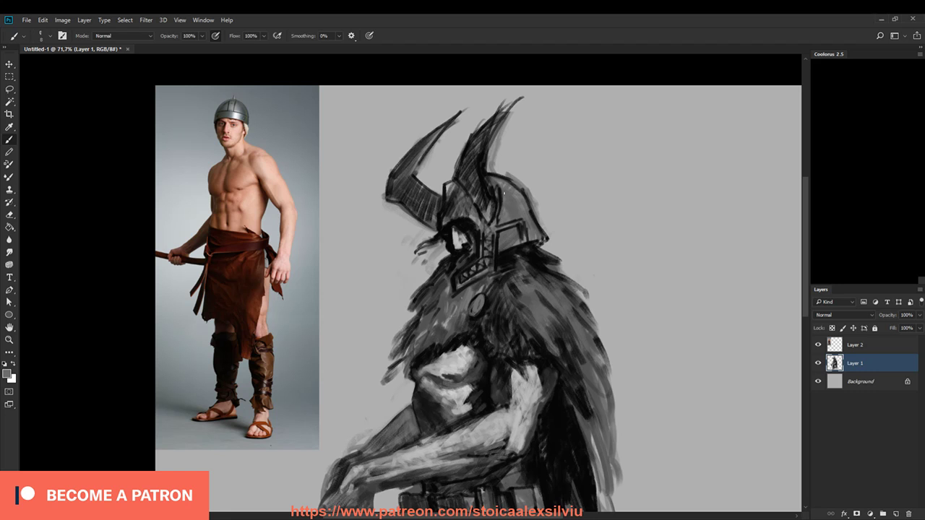
alt+click(502, 208)
drag(498, 246, 507, 235)
Step: Paint light-gray trim along the helmet's brow band and the edges of the cheek guard
key(alt)
alt+click(468, 354)
drag(498, 226, 511, 225)
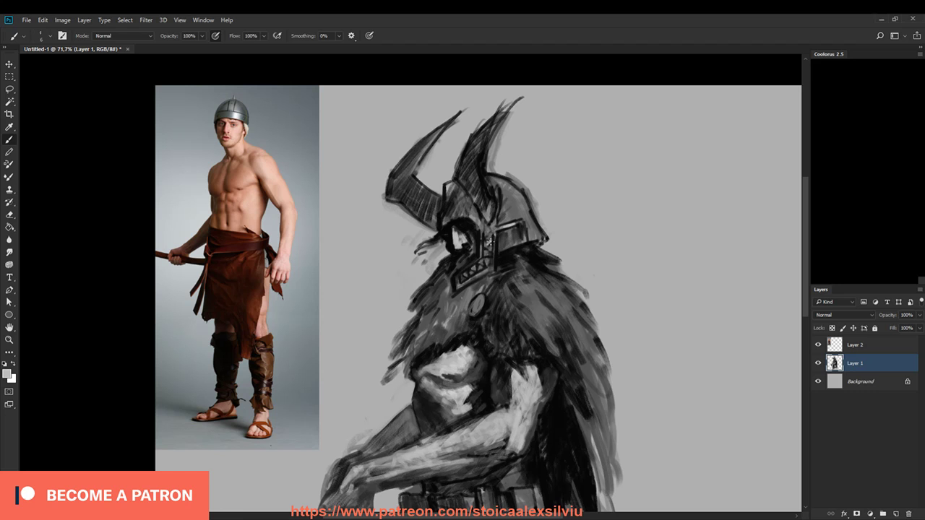
mouse_move(489, 252)
mouse_down()
mouse_move(465, 284)
mouse_move(477, 279)
mouse_move(457, 282)
mouse_move(477, 261)
mouse_move(483, 228)
mouse_move(487, 273)
mouse_up()
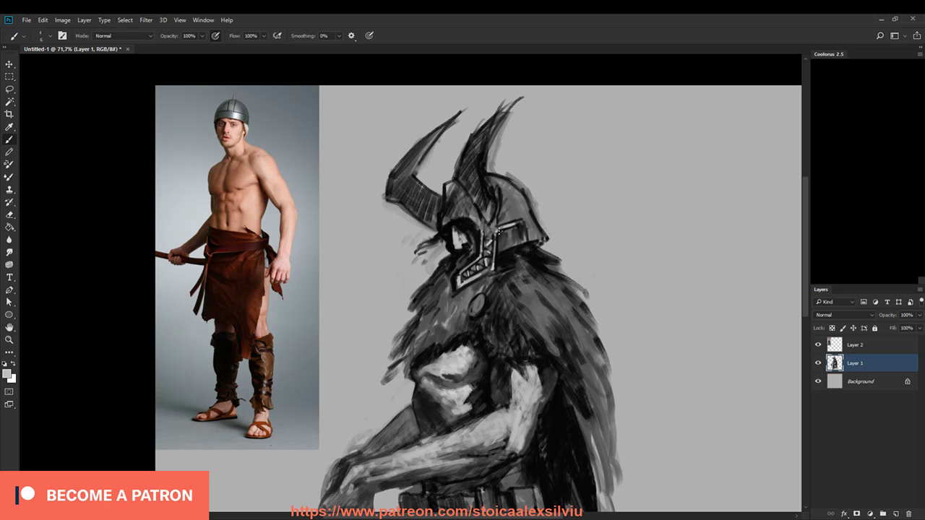
Step: Model the helmet's dome with lighter grays sampled from its surface
mouse_move(502, 188)
mouse_down()
mouse_move(502, 208)
mouse_move(515, 202)
mouse_move(503, 215)
mouse_up()
alt+click(511, 203)
key(])
alt+click(518, 205)
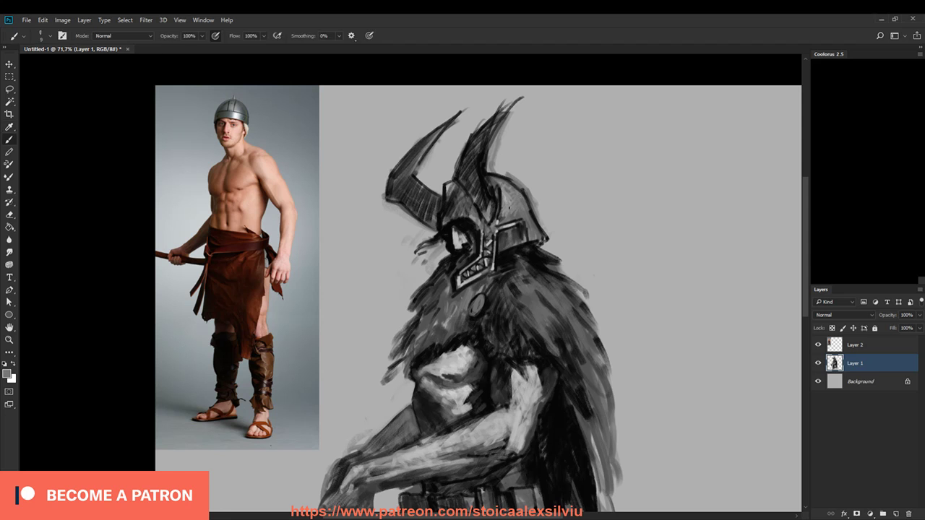
alt+click(507, 191)
key(])
Step: Fill the helmet's front plate between the horns with sampled dark and mid grays
alt+click(468, 197)
key(bracketright)
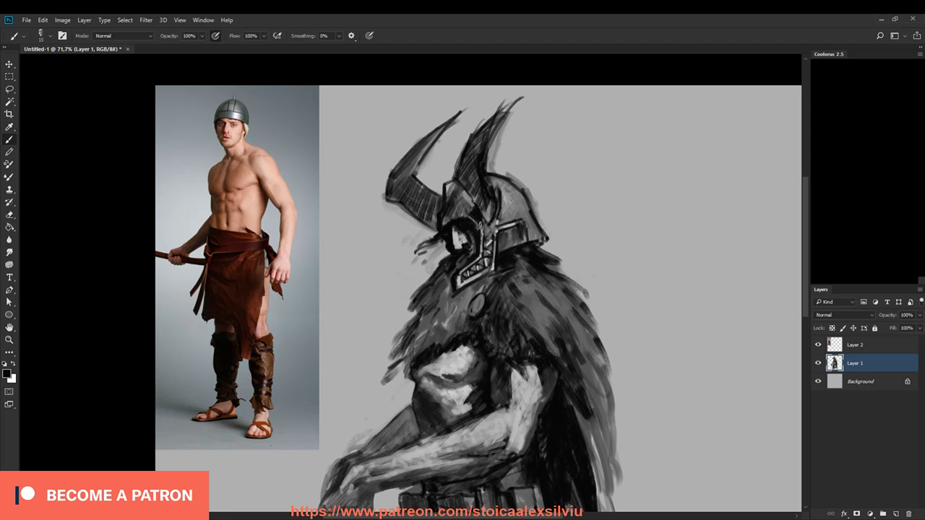
alt+click(481, 224)
key(bracketright)
key(bracketleft)
alt+click(470, 209)
alt+click(451, 190)
drag(449, 187, 452, 202)
Step: Deepen the helmet's front plate and the area below the face with fine dark strokes
alt+click(446, 202)
alt+click(444, 198)
key(bracketleft)
key(bracketleft)
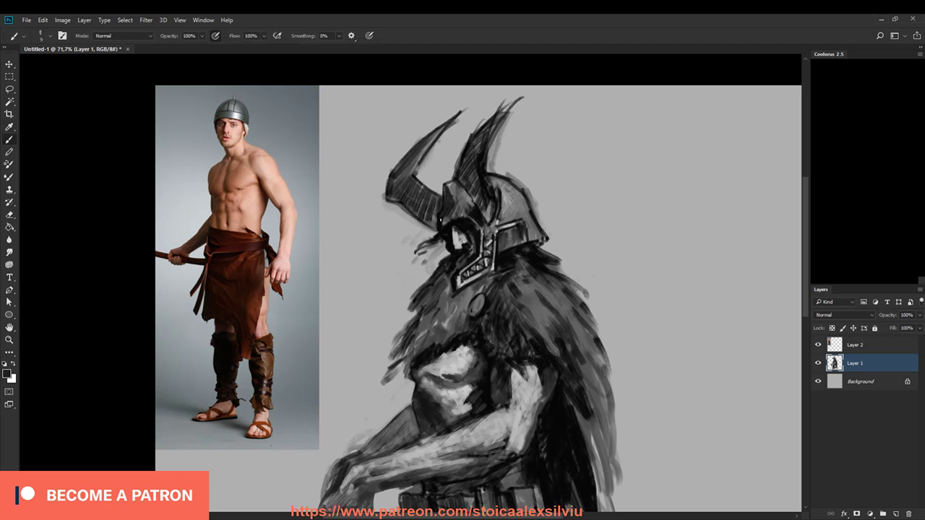
alt+click(453, 210)
mouse_move(446, 190)
mouse_down()
mouse_move(455, 215)
mouse_move(460, 208)
mouse_up()
drag(460, 262, 466, 266)
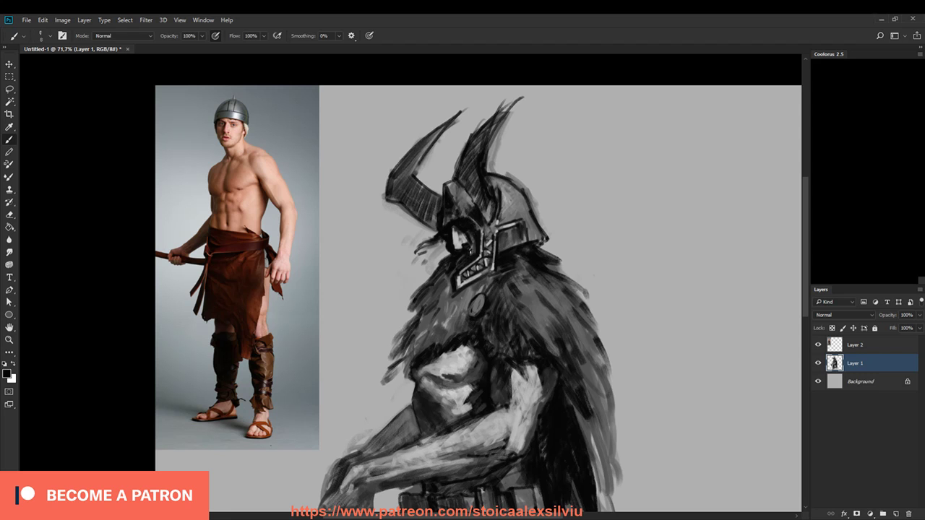
Step: Rework the cheek and brow inside the helmet opening with sampled light and dark tones
alt+click(460, 238)
key(bracketright)
key(bracketright)
drag(463, 235, 474, 242)
mouse_move(471, 237)
mouse_down()
mouse_move(475, 246)
mouse_move(464, 246)
mouse_up()
alt+click(471, 247)
alt+click(474, 229)
drag(464, 231, 458, 235)
Step: Shape the brow, eye socket and nose with sampled grays, adjusting the brush size for fine detail
alt+click(455, 230)
alt+click(474, 235)
key([)
drag(461, 228, 468, 227)
alt+click(459, 226)
alt+click(449, 233)
key(])
alt+click(452, 246)
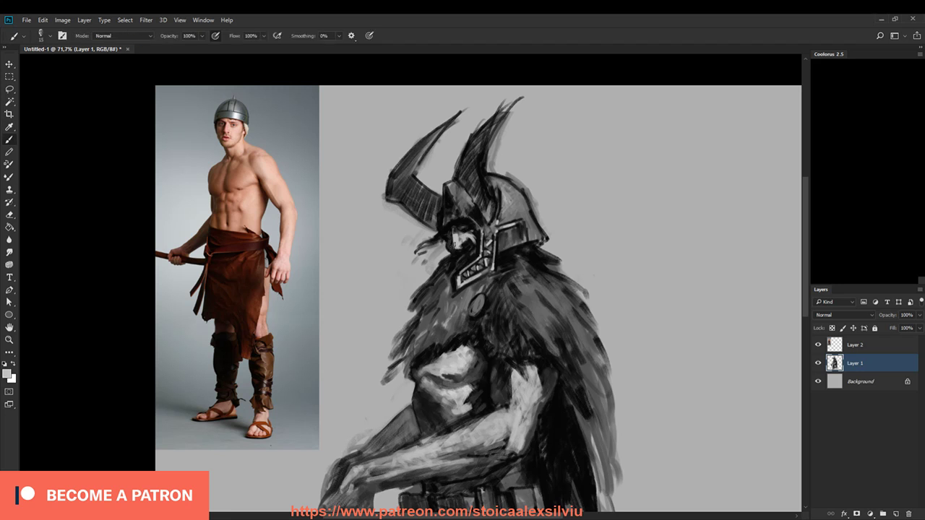
alt+click(450, 235)
alt+click(448, 242)
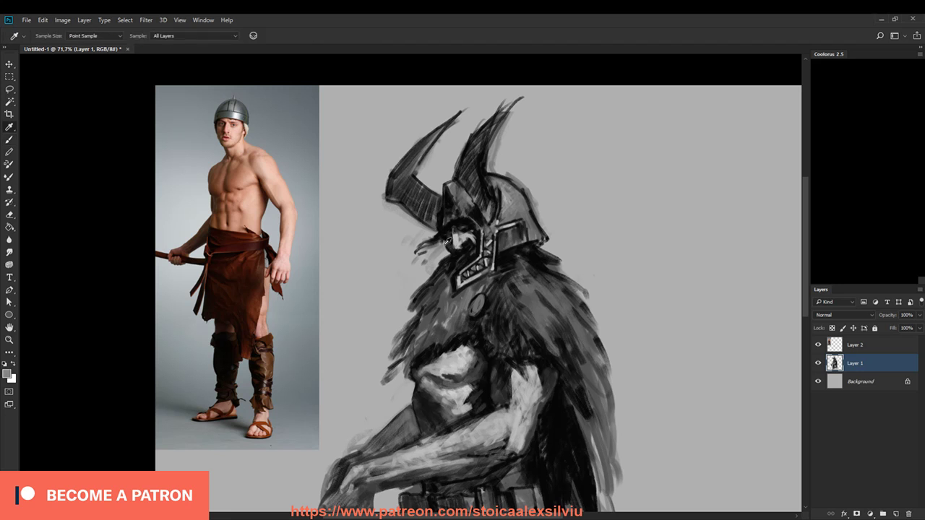
drag(446, 242, 448, 251)
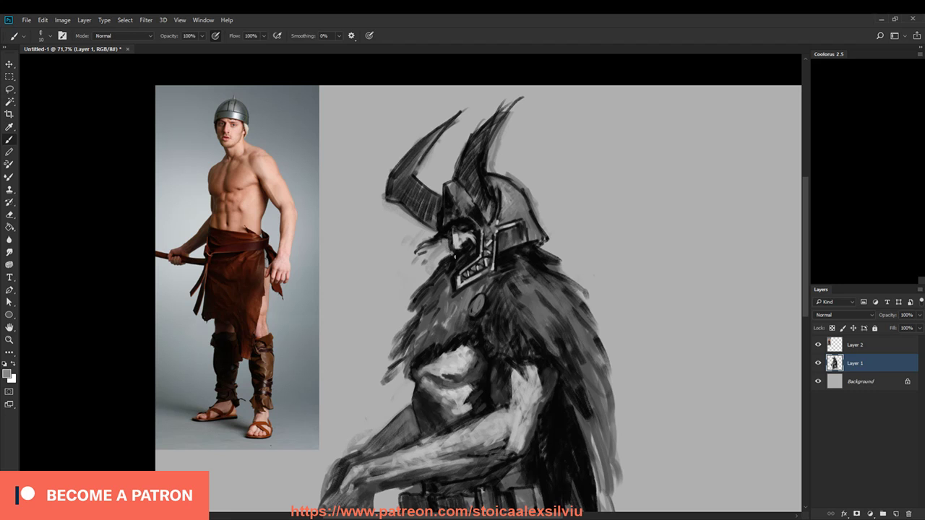
Step: Darken the area in front of the nose and the shadow under the helmet's rim
alt+click(443, 236)
drag(434, 239, 438, 245)
alt+click(466, 233)
drag(459, 225, 468, 227)
alt+click(458, 224)
key(bracketright)
key(bracketright)
mouse_move(460, 224)
mouse_down()
mouse_move(469, 225)
mouse_move(455, 230)
mouse_up()
alt+click(463, 224)
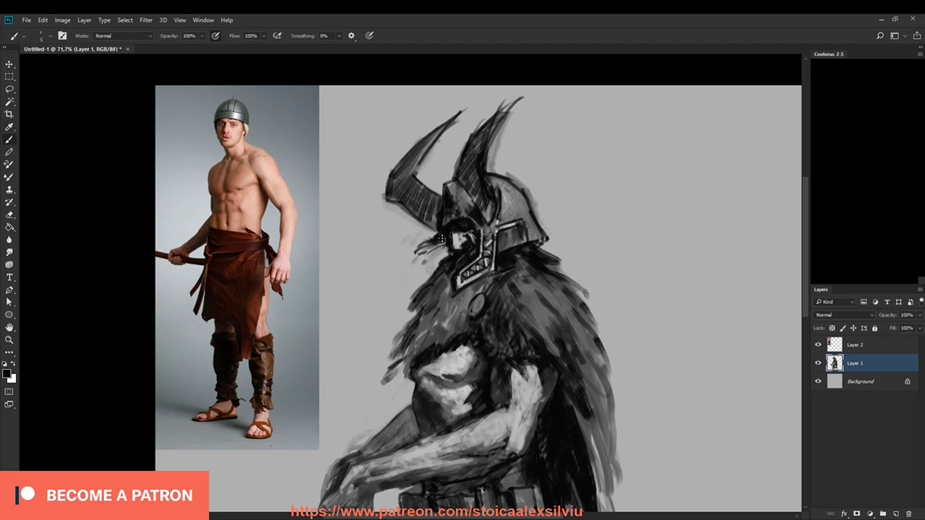
Step: Extend the moustache with wispy near-black strands and paint long dark fur strokes over the front of the cloak
mouse_move(425, 246)
mouse_down()
mouse_move(390, 269)
mouse_move(434, 254)
mouse_up()
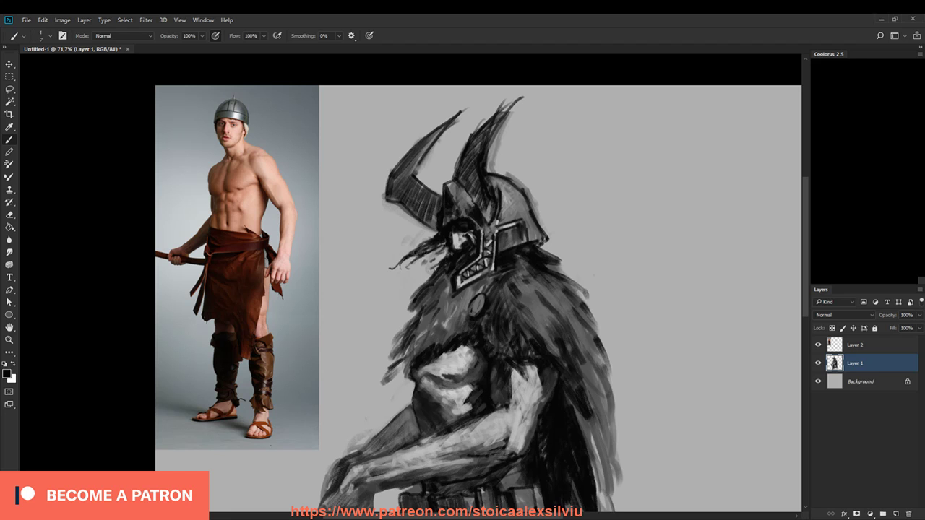
mouse_move(426, 280)
mouse_down()
mouse_move(388, 340)
mouse_move(418, 327)
mouse_move(418, 344)
mouse_up()
mouse_move(436, 330)
mouse_down()
mouse_move(418, 351)
mouse_move(429, 346)
mouse_up()
drag(444, 313, 435, 344)
drag(452, 327, 439, 344)
mouse_move(449, 284)
mouse_down()
mouse_move(437, 305)
mouse_move(464, 290)
mouse_move(432, 291)
mouse_move(401, 320)
mouse_move(415, 315)
mouse_move(391, 323)
mouse_move(385, 351)
mouse_move(403, 351)
mouse_up()
key(bracketleft)
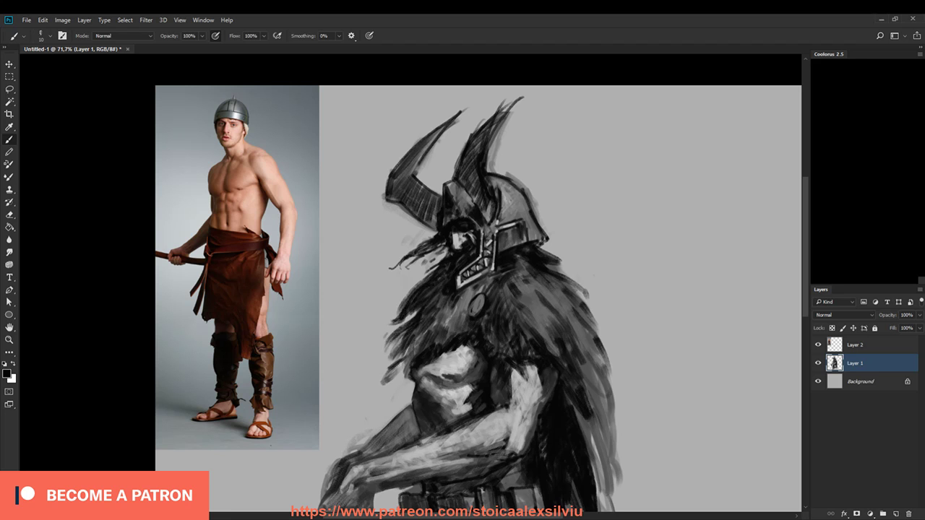
Step: Layer more dark strands along the lower edge of the fur above the chest
drag(453, 315, 443, 330)
drag(456, 318, 405, 363)
mouse_move(418, 342)
mouse_down()
mouse_move(404, 378)
mouse_move(421, 377)
mouse_up()
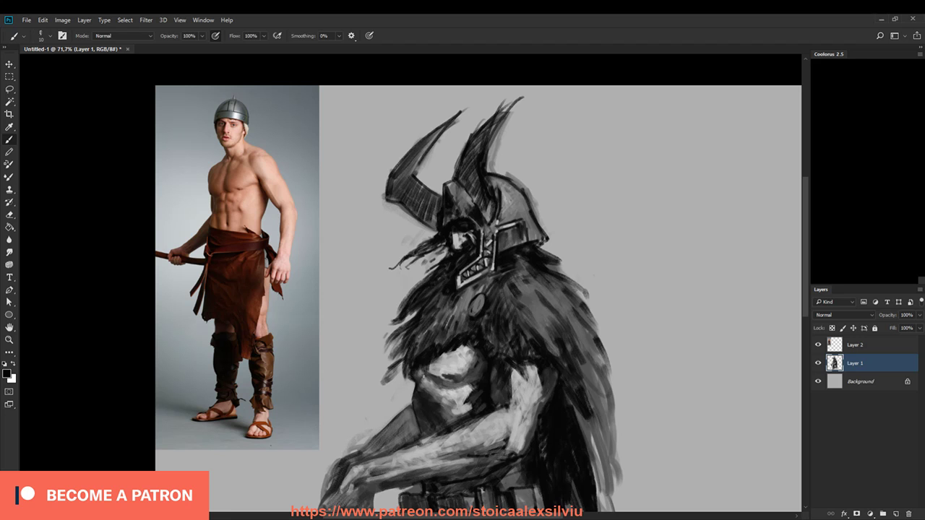
key(bracketright)
alt+click(453, 328)
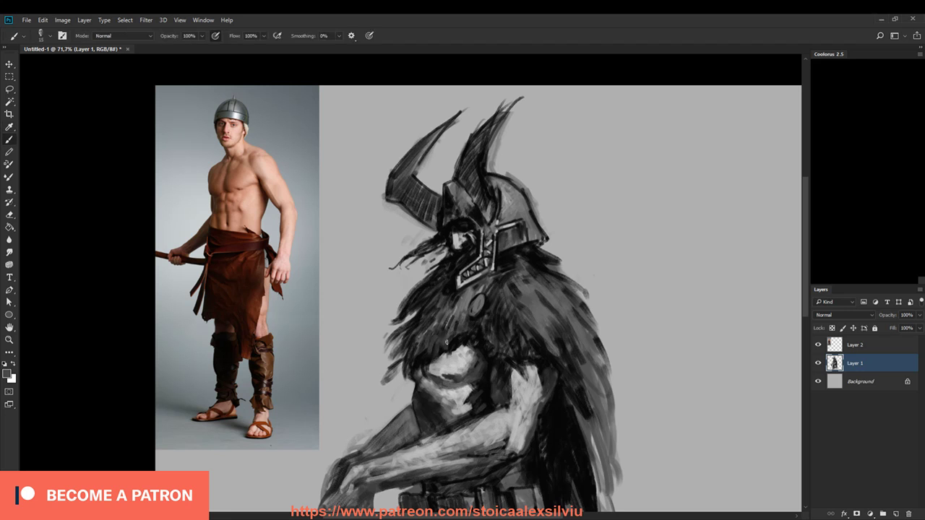
Step: Erase the stray fur along the front edge of the cloak to tighten its silhouette
key(e)
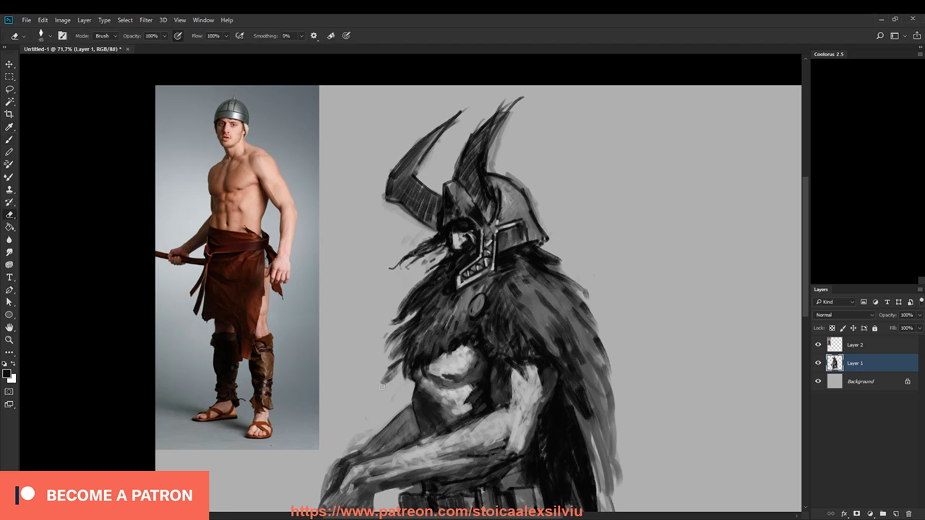
mouse_move(393, 381)
mouse_down()
mouse_move(404, 339)
mouse_move(418, 330)
mouse_move(382, 355)
mouse_move(419, 315)
mouse_move(428, 280)
mouse_up()
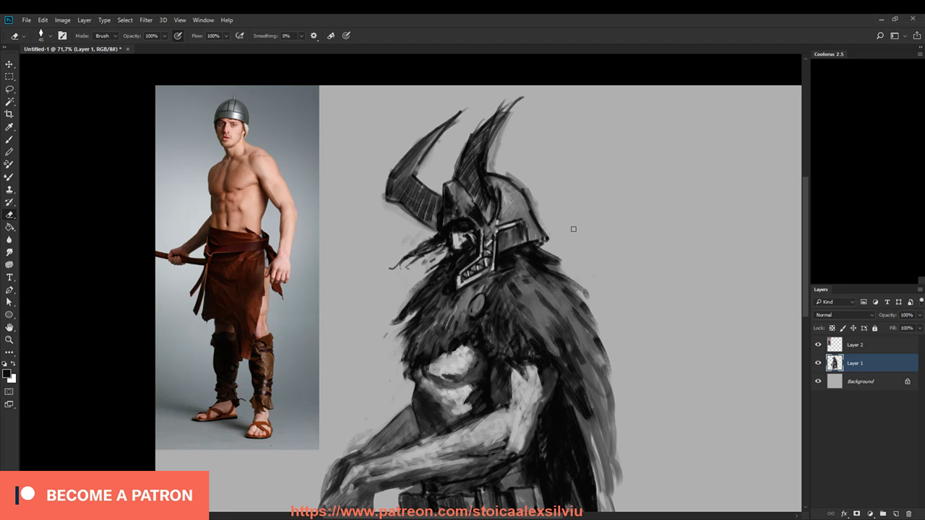
key(i)
key(e)
Step: Bring dark fur strands down over the upper chest and rework the fur below the cheek guard
key(b)
mouse_move(445, 345)
mouse_down()
mouse_move(447, 362)
mouse_move(464, 352)
mouse_move(438, 349)
mouse_move(445, 345)
mouse_up()
mouse_move(467, 287)
mouse_down()
mouse_move(456, 307)
mouse_move(465, 315)
mouse_move(430, 315)
mouse_move(417, 331)
mouse_move(425, 330)
mouse_up()
alt+click(434, 302)
key(])
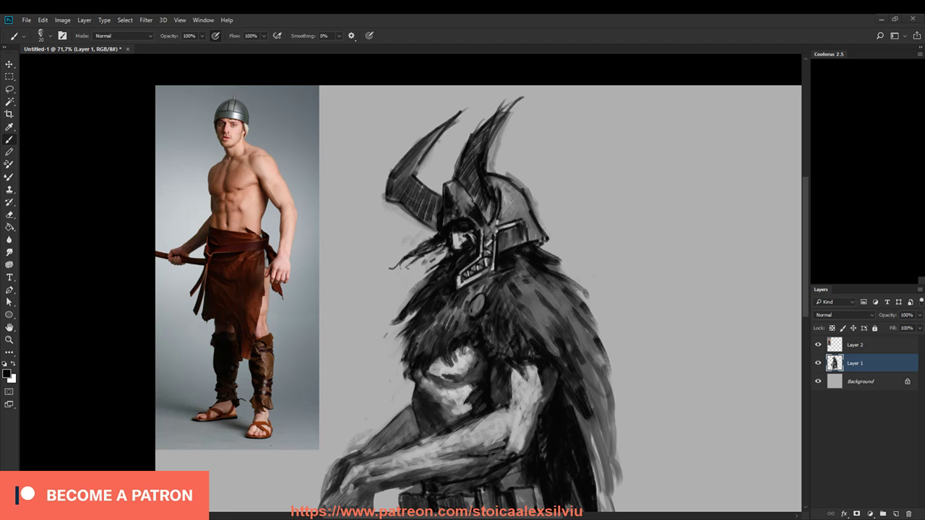
Step: Add darker shading to the helmet's dome, side panel and front plate
mouse_move(514, 206)
mouse_down()
mouse_move(503, 218)
mouse_move(527, 216)
mouse_up()
mouse_move(502, 184)
mouse_down()
mouse_move(506, 212)
mouse_move(518, 201)
mouse_move(531, 229)
mouse_move(528, 243)
mouse_move(494, 237)
mouse_up()
mouse_move(456, 186)
mouse_down()
mouse_move(472, 212)
mouse_move(459, 178)
mouse_up()
key(bracketright)
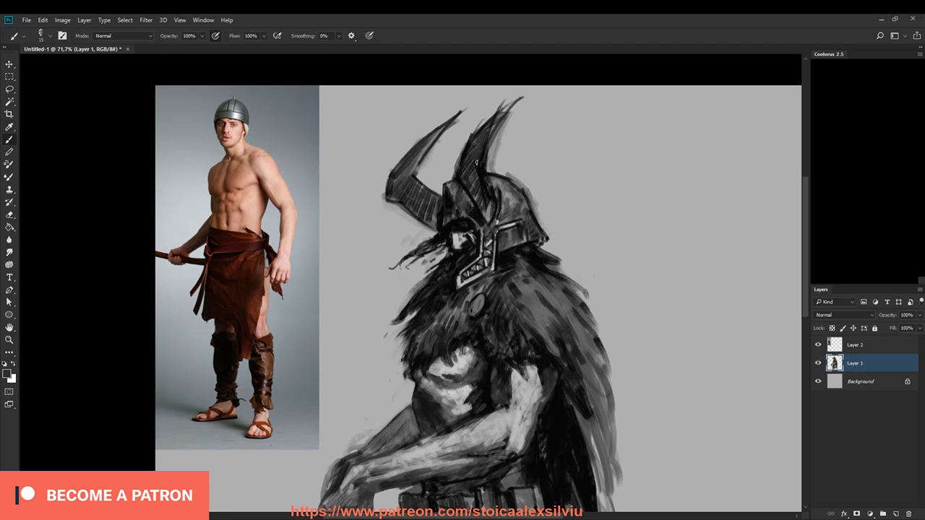
Step: Shade the near horn dark gray and erase around its tip and the back of the helmet for cleaner contours
mouse_move(509, 106)
mouse_down()
mouse_move(486, 135)
mouse_move(509, 128)
mouse_move(490, 156)
mouse_up()
key(e)
drag(506, 102, 521, 93)
mouse_move(475, 131)
mouse_down()
mouse_move(500, 105)
mouse_move(456, 153)
mouse_move(468, 127)
mouse_move(451, 172)
mouse_move(485, 125)
mouse_move(516, 107)
mouse_move(494, 146)
mouse_move(500, 169)
mouse_move(489, 171)
mouse_move(524, 166)
mouse_move(495, 155)
mouse_move(537, 184)
mouse_move(507, 174)
mouse_move(534, 193)
mouse_move(517, 178)
mouse_move(551, 234)
mouse_move(546, 243)
mouse_move(564, 267)
mouse_up()
Step: Paint near-black fur strands on the shoulder behind the helmet and beneath the cheek guard
key(b)
mouse_move(536, 251)
mouse_down()
mouse_move(570, 280)
mouse_move(533, 288)
mouse_move(538, 313)
mouse_up()
mouse_move(504, 273)
mouse_down()
mouse_move(520, 300)
mouse_move(487, 285)
mouse_move(468, 289)
mouse_move(477, 287)
mouse_up()
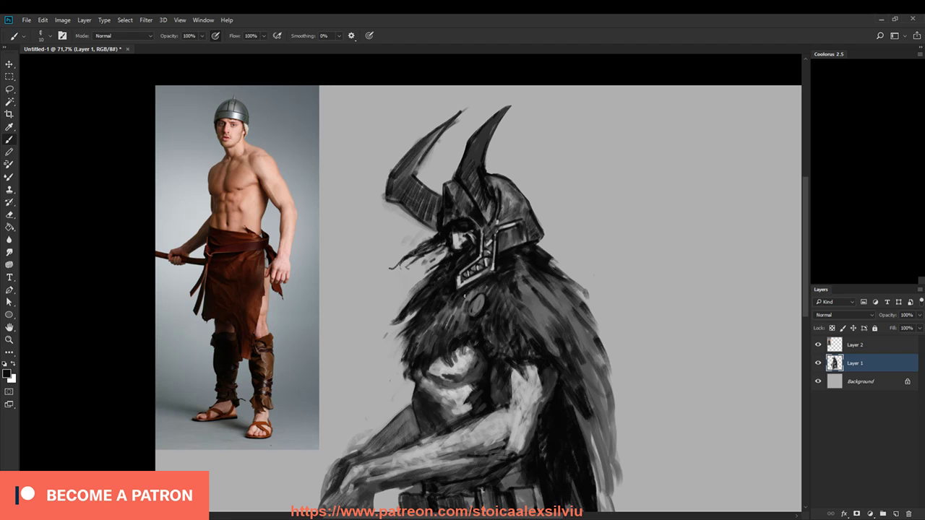
Step: Mirror the canvas horizontally and layer near-black fur strands over the shoulder of the cloak
key(ctrl+shift+h)
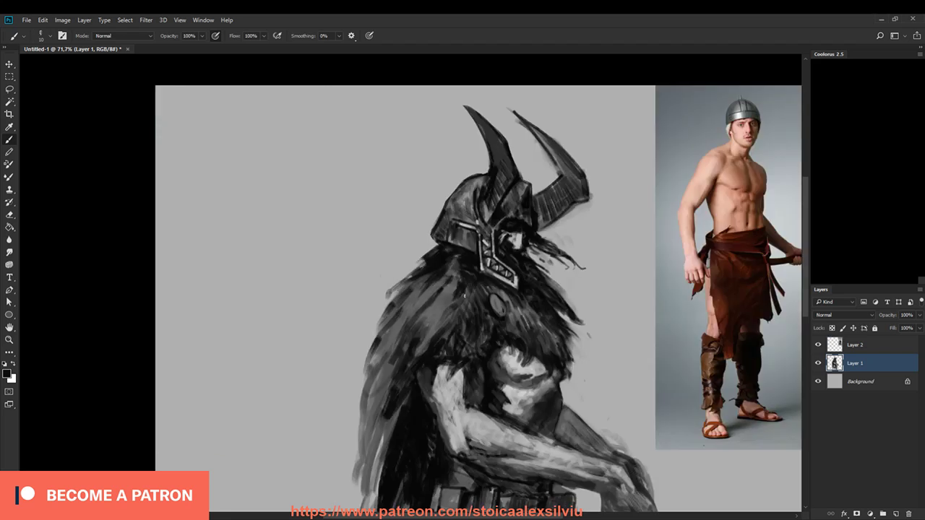
drag(456, 268, 442, 283)
drag(458, 274, 439, 304)
key(])
drag(456, 286, 422, 331)
drag(439, 315, 424, 345)
drag(437, 282, 420, 308)
mouse_move(435, 293)
mouse_down()
mouse_move(416, 313)
mouse_move(403, 303)
mouse_up()
Step: Continue the dark fur strands down the back of the cloak, with stray tufts along its outer edge
mouse_move(410, 294)
mouse_down()
mouse_move(369, 405)
mouse_move(384, 390)
mouse_move(392, 433)
mouse_move(401, 394)
mouse_move(378, 447)
mouse_up()
mouse_move(380, 408)
mouse_down()
mouse_move(366, 473)
mouse_move(403, 374)
mouse_up()
key([)
mouse_move(398, 243)
mouse_down()
mouse_move(398, 283)
mouse_move(402, 241)
mouse_move(373, 318)
mouse_move(380, 327)
mouse_move(356, 333)
mouse_move(373, 346)
mouse_move(357, 338)
mouse_move(365, 280)
mouse_up()
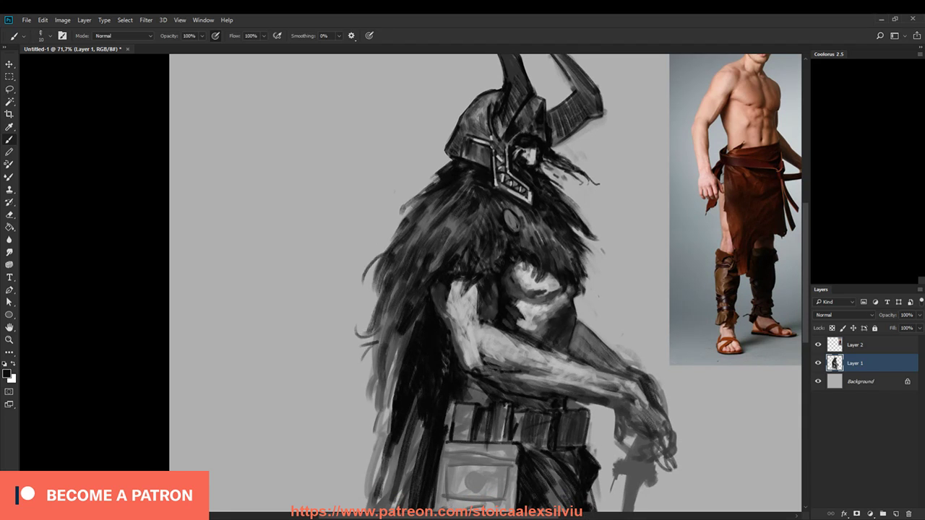
Step: Add wispy tufts to the shoulder's outline and blend dark and sampled gray strands down the cloak's back
drag(419, 192, 395, 205)
mouse_move(394, 313)
mouse_down()
mouse_move(388, 368)
mouse_move(397, 357)
mouse_move(413, 369)
mouse_up()
alt+click(404, 334)
drag(414, 325, 415, 359)
drag(409, 300, 405, 331)
drag(395, 372, 403, 388)
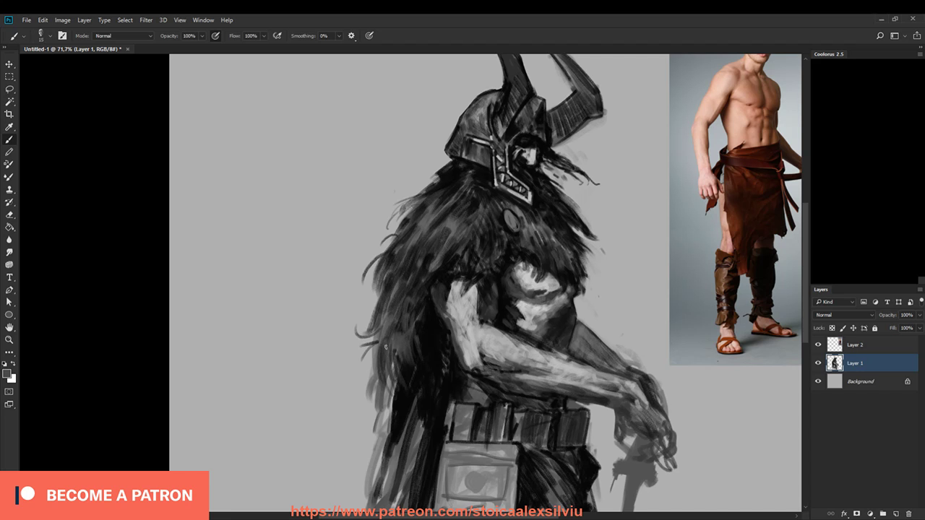
Step: Deepen the fur behind the upper arm with a sampled near-black tone
alt+click(430, 257)
key(])
drag(430, 264, 427, 279)
key(bracketleft)
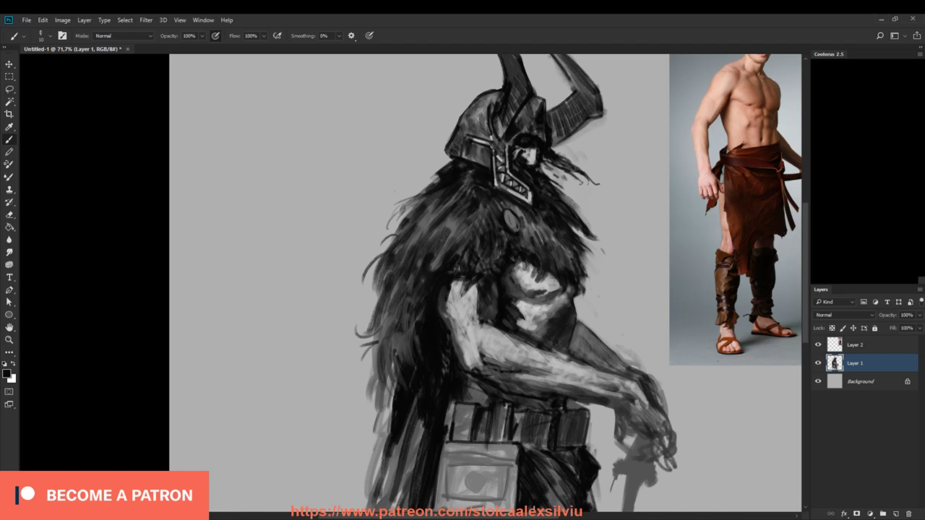
Step: Sample a dark gray and sketch the outline of a second arm and hand hanging along the back of the cloak
mouse_move(566, 451)
mouse_down()
mouse_move(504, 466)
mouse_move(526, 427)
mouse_move(532, 299)
mouse_move(545, 370)
mouse_up()
key(i)
click(432, 219)
click(433, 217)
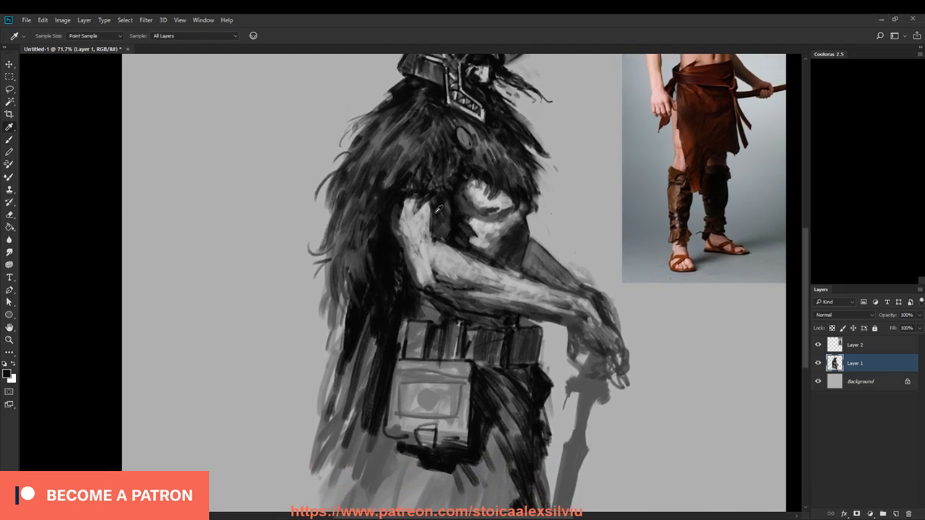
click(439, 224)
key(b)
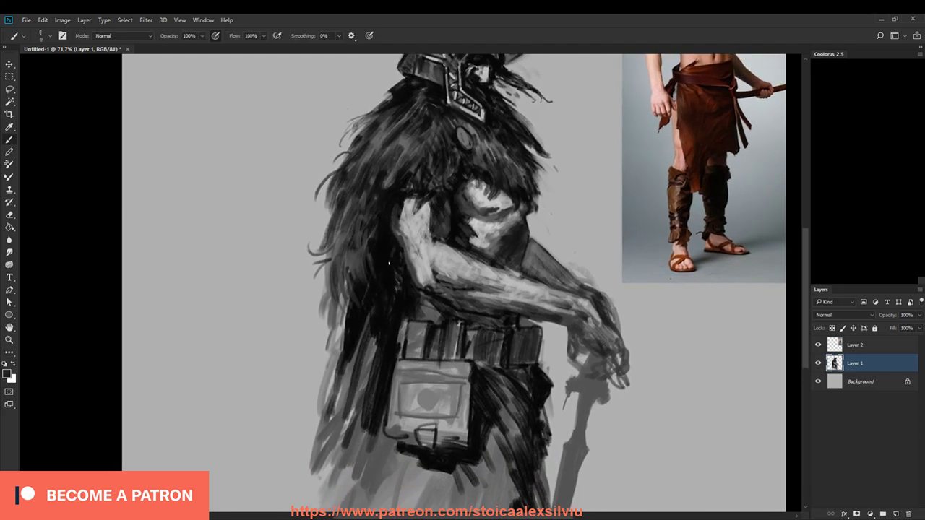
key(])
drag(391, 247, 357, 317)
drag(409, 274, 384, 339)
drag(365, 299, 347, 400)
mouse_move(353, 359)
mouse_down()
mouse_move(348, 421)
mouse_move(358, 445)
mouse_up()
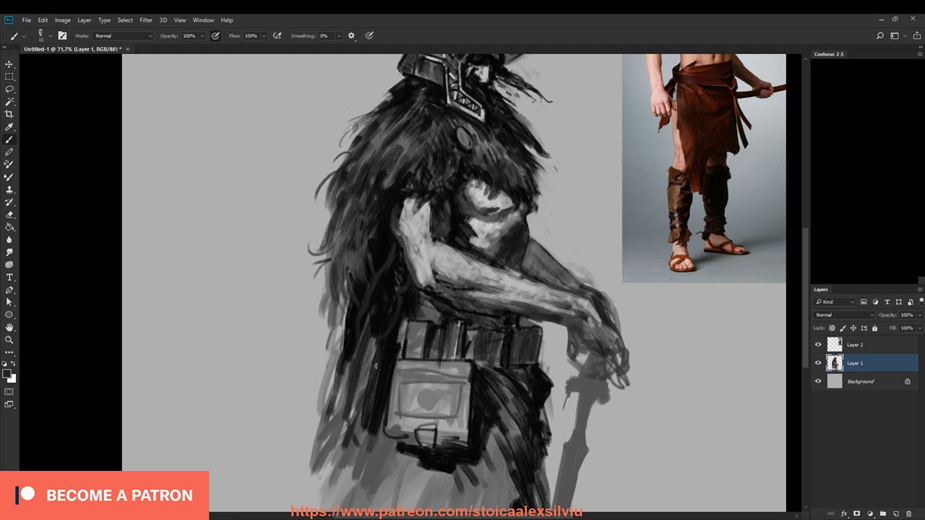
mouse_move(348, 418)
mouse_down()
mouse_move(350, 462)
mouse_move(361, 474)
mouse_up()
mouse_move(383, 417)
mouse_down()
mouse_move(384, 489)
mouse_move(347, 452)
mouse_move(394, 465)
mouse_up()
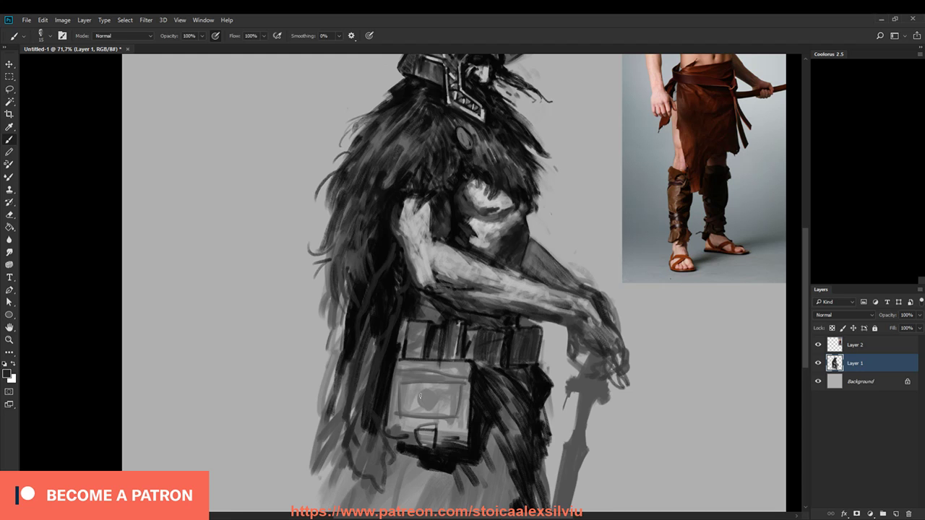
Step: Fill the hanging arm from elbow to wrist with long strokes of a light gray sampled from the front arm
alt+click(419, 230)
drag(394, 254, 361, 317)
mouse_move(390, 289)
mouse_down()
mouse_move(398, 252)
mouse_move(379, 296)
mouse_move(386, 311)
mouse_move(395, 294)
mouse_move(371, 303)
mouse_move(371, 316)
mouse_up()
drag(380, 270, 372, 295)
mouse_move(374, 291)
mouse_down()
mouse_move(356, 332)
mouse_move(353, 390)
mouse_move(361, 322)
mouse_up()
drag(385, 295, 362, 336)
mouse_move(382, 307)
mouse_down()
mouse_move(361, 345)
mouse_move(361, 377)
mouse_up()
drag(369, 321, 356, 395)
drag(362, 380, 353, 417)
drag(376, 316, 354, 417)
drag(373, 333, 346, 421)
drag(383, 309, 350, 458)
Step: Refine the top of the hanging arm with small strokes of tones sampled around it
mouse_move(396, 247)
mouse_down()
mouse_move(387, 270)
mouse_move(392, 255)
mouse_up()
key(bracketleft)
alt+click(401, 252)
mouse_move(391, 254)
mouse_down()
mouse_move(386, 273)
mouse_move(397, 293)
mouse_up()
alt+click(394, 269)
drag(395, 250, 388, 264)
drag(391, 261, 385, 287)
drag(392, 260, 383, 276)
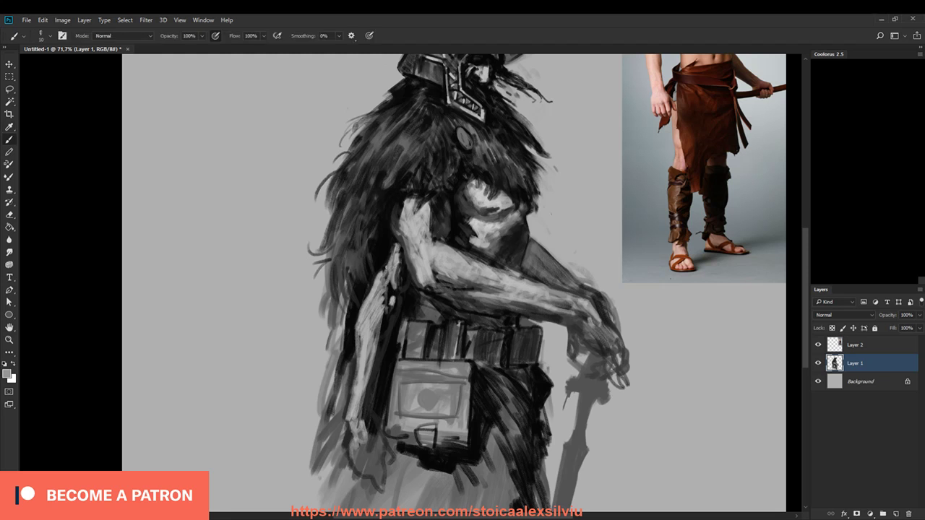
Step: Trim the hanging arm's upper inner edge with a larger brush in a sampled near-black tone
alt+click(402, 246)
key(bracketright)
alt+click(395, 244)
key(bracketright)
key(bracketright)
mouse_move(393, 241)
mouse_down()
mouse_move(396, 278)
mouse_move(388, 266)
mouse_move(377, 277)
mouse_move(385, 316)
mouse_up()
drag(391, 299, 388, 329)
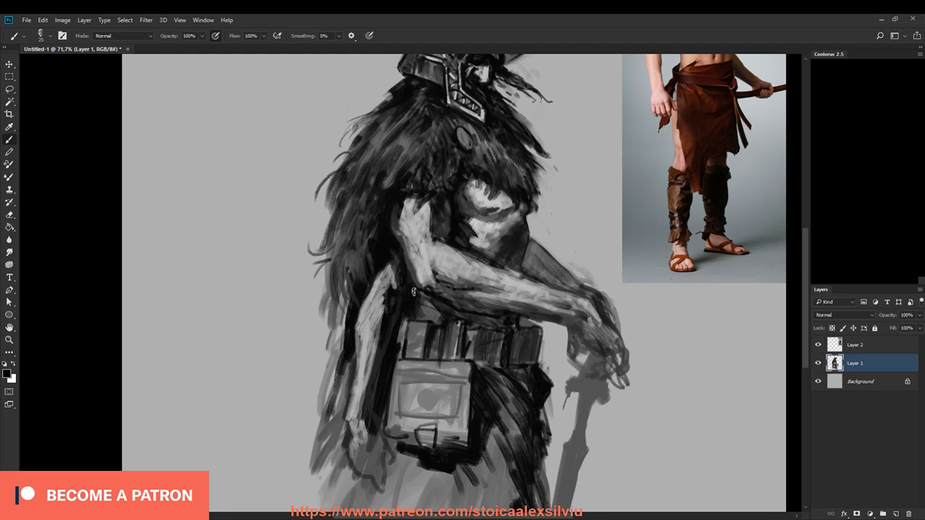
Step: Shade the hanging arm's inner side and forearm with finer strokes of a sampled dark tone
alt+click(400, 304)
key(bracketleft)
key(bracketleft)
drag(390, 295, 382, 339)
drag(394, 274, 386, 292)
drag(380, 352, 360, 442)
key(b)
mouse_move(370, 376)
mouse_down()
mouse_move(364, 423)
mouse_move(397, 266)
mouse_move(390, 259)
mouse_up()
mouse_move(369, 289)
mouse_down()
mouse_move(375, 278)
mouse_move(356, 339)
mouse_up()
Step: Deepen the shadow beside the hanging arm's inner edge with sampled dark tones
key(bracketleft)
alt+click(388, 279)
drag(385, 282, 380, 345)
alt+click(397, 306)
key(bracketright)
key(bracketright)
drag(386, 306, 376, 349)
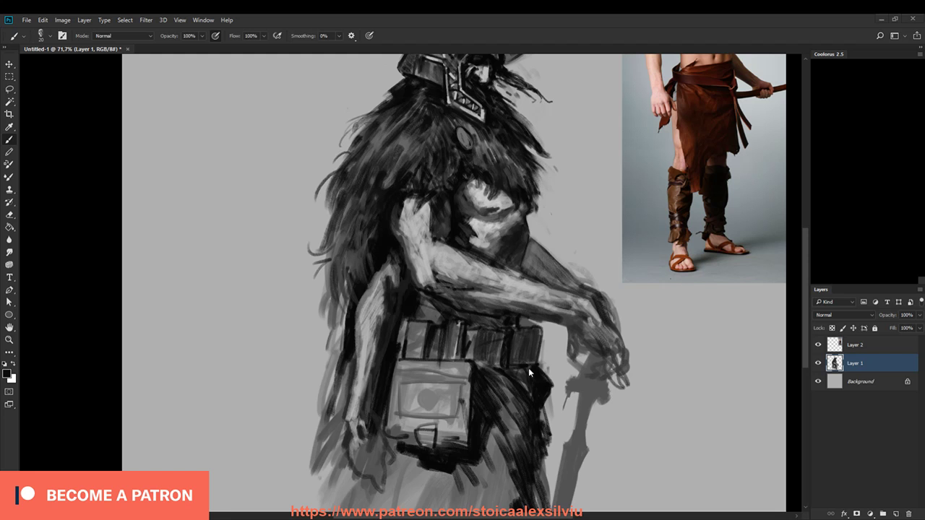
Step: Add dark strokes on the skirt and beneath the pouch, and fill the gap between forearm and pouch with sampled dark gray
drag(507, 398, 506, 446)
drag(397, 448, 416, 480)
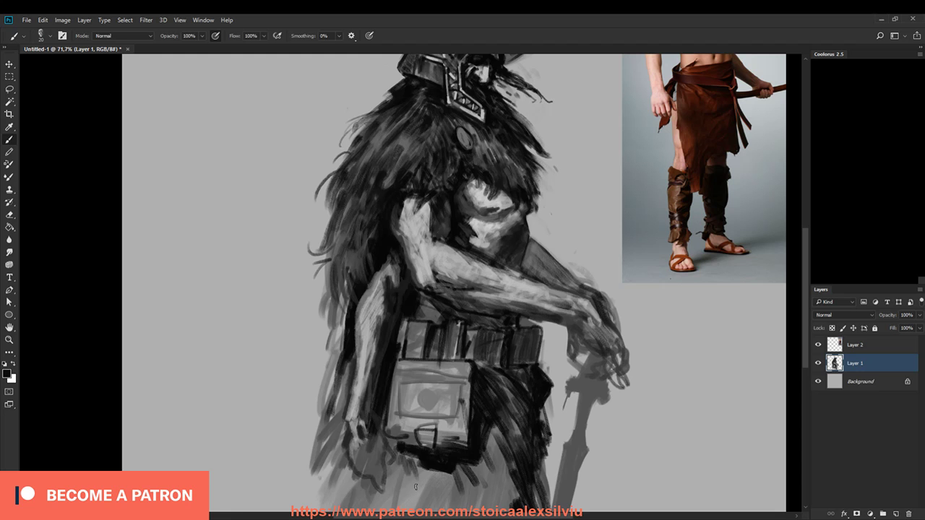
drag(379, 422, 380, 443)
alt+click(377, 380)
key([)
key(bracketright)
key(alt)
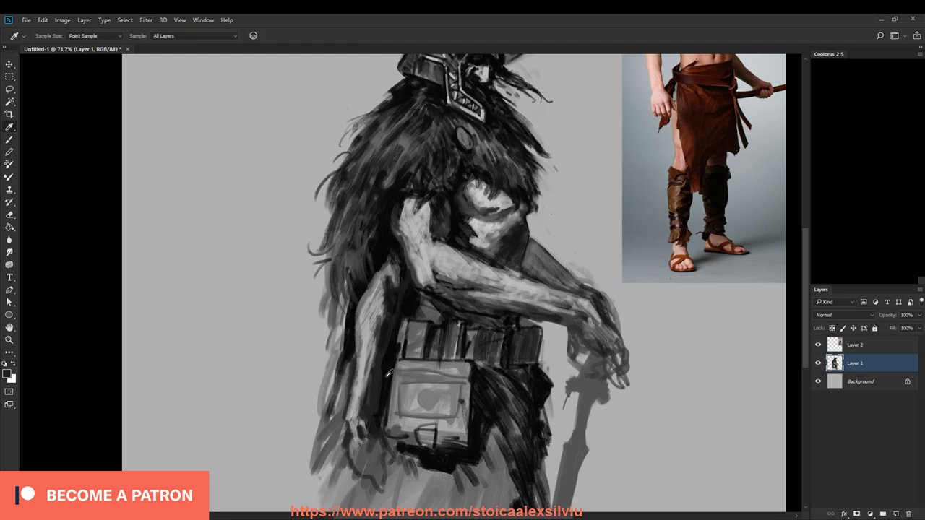
alt+click(386, 364)
drag(380, 369, 375, 417)
Step: Blend sampled dark tones into the shadow between the hanging arm and the belt
alt+click(392, 343)
alt+click(391, 311)
key(bracketleft)
drag(392, 294, 380, 360)
alt+click(401, 299)
drag(403, 319, 393, 357)
Step: Cover the near end of the belt and the middle of the pouch with vertical near-black strands
alt+click(406, 314)
mouse_move(409, 322)
mouse_down()
mouse_move(408, 352)
mouse_move(419, 339)
mouse_move(416, 357)
mouse_move(422, 343)
mouse_move(411, 379)
mouse_move(418, 443)
mouse_up()
drag(441, 363, 444, 450)
mouse_move(416, 357)
mouse_down()
mouse_move(412, 418)
mouse_move(420, 439)
mouse_move(443, 383)
mouse_move(442, 446)
mouse_up()
mouse_move(427, 364)
mouse_down()
mouse_move(417, 399)
mouse_move(440, 390)
mouse_move(429, 412)
mouse_move(440, 430)
mouse_move(434, 450)
mouse_move(448, 442)
mouse_move(423, 351)
mouse_move(417, 367)
mouse_move(422, 320)
mouse_move(436, 364)
mouse_move(440, 329)
mouse_up()
drag(412, 300, 437, 328)
mouse_move(411, 316)
mouse_down()
mouse_move(420, 351)
mouse_move(417, 360)
mouse_move(410, 326)
mouse_move(410, 416)
mouse_move(423, 421)
mouse_move(426, 365)
mouse_move(418, 396)
mouse_up()
mouse_move(436, 433)
mouse_down()
mouse_move(429, 335)
mouse_move(415, 349)
mouse_move(398, 363)
mouse_up()
mouse_move(391, 410)
mouse_down()
mouse_move(389, 367)
mouse_move(384, 435)
mouse_move(404, 456)
mouse_up()
mouse_move(462, 324)
mouse_down()
mouse_move(462, 356)
mouse_move(463, 323)
mouse_up()
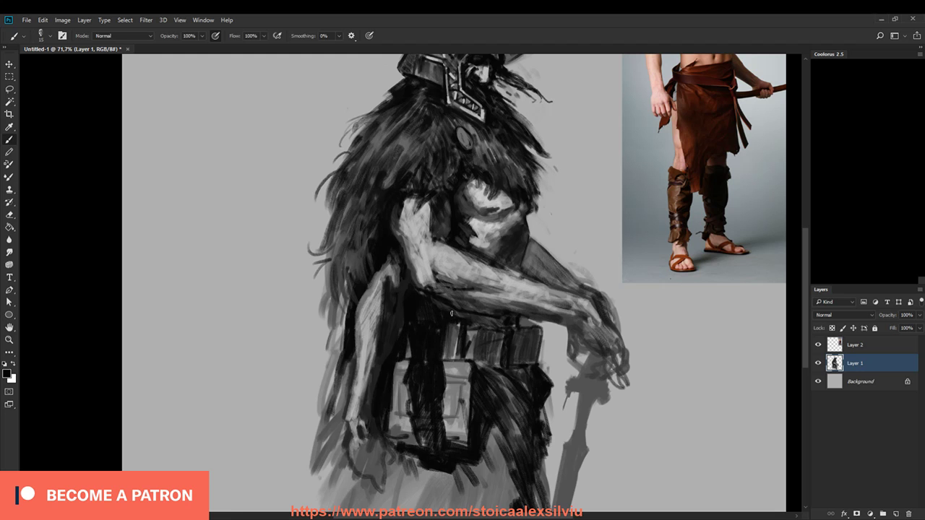
Step: Narrow the hanging arm by painting sampled dark fur tones along its outer edge
key(bracketright)
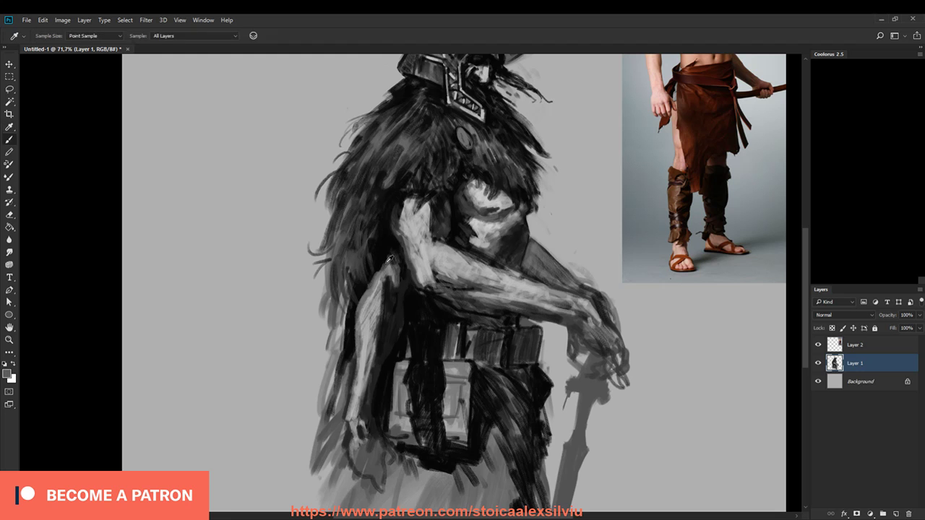
alt+click(388, 249)
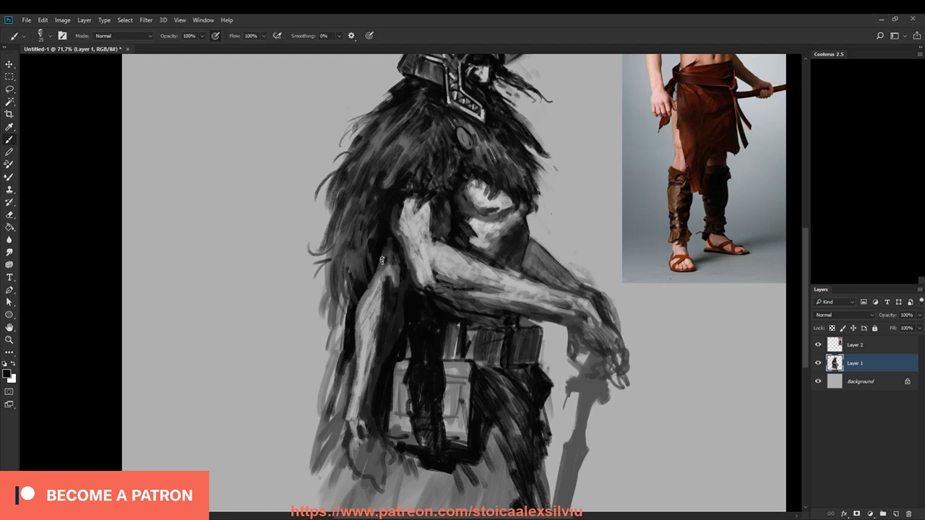
alt+click(388, 247)
alt+click(388, 247)
alt+click(363, 303)
alt+click(378, 261)
drag(360, 290, 357, 357)
alt+click(371, 278)
drag(372, 274, 373, 329)
alt+click(364, 285)
mouse_move(376, 268)
mouse_down()
mouse_move(358, 314)
mouse_move(358, 351)
mouse_up()
Step: Blend sampled midtones and light grays into the top and middle of the hanging arm
key([)
alt+click(379, 289)
key(])
key(])
drag(382, 301, 380, 314)
alt+click(381, 281)
drag(383, 278, 390, 272)
alt+click(392, 273)
key([)
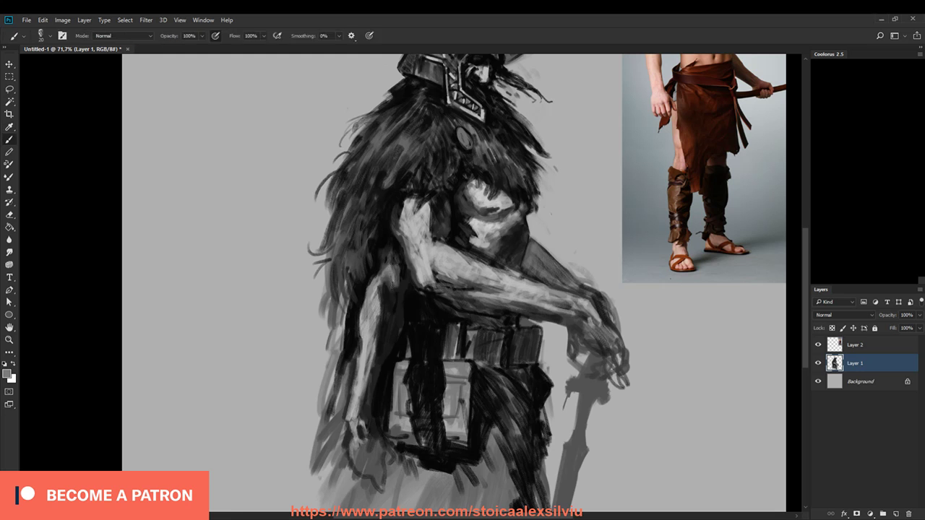
key(bracketleft)
alt+click(385, 273)
drag(376, 323, 376, 351)
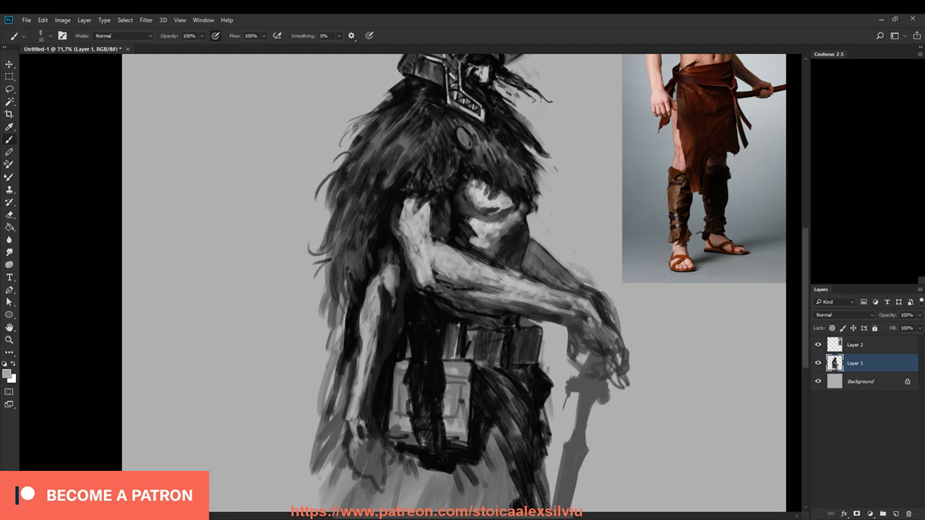
Step: Define the hanging arm's wrist and outline its hand and fingers in near-black
drag(365, 381, 362, 419)
drag(350, 398, 349, 442)
drag(349, 421, 347, 449)
alt+click(370, 412)
mouse_move(345, 413)
mouse_down()
mouse_move(339, 474)
mouse_move(354, 497)
mouse_move(355, 484)
mouse_up()
drag(354, 479, 393, 505)
mouse_move(381, 465)
mouse_down()
mouse_move(391, 486)
mouse_move(392, 470)
mouse_up()
mouse_move(387, 440)
mouse_down()
mouse_move(400, 477)
mouse_move(414, 482)
mouse_move(395, 472)
mouse_move(425, 491)
mouse_up()
Step: Thicken the dark contours of the hanging hand's fingers and add short strokes across the outer side of the wrist
mouse_move(320, 445)
mouse_down()
mouse_move(345, 458)
mouse_move(367, 492)
mouse_move(396, 496)
mouse_up()
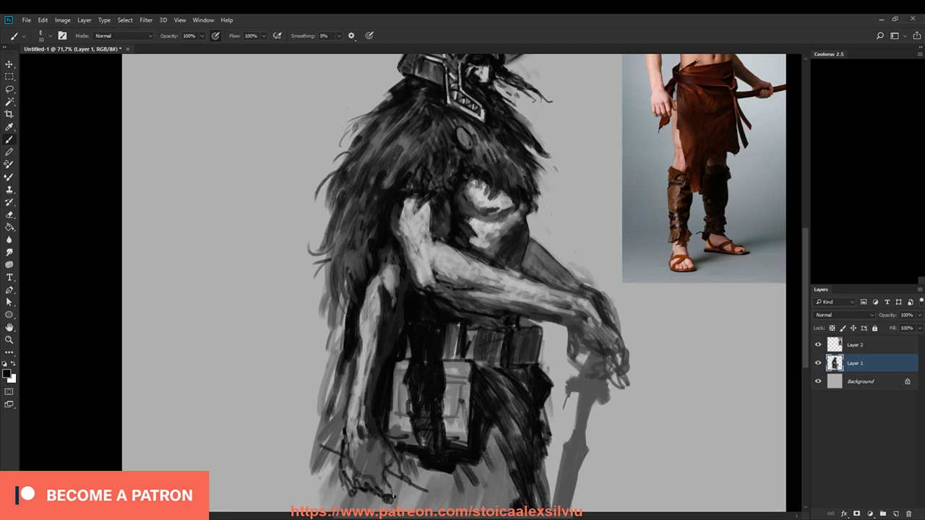
mouse_move(339, 464)
mouse_down()
mouse_move(350, 487)
mouse_move(383, 496)
mouse_up()
drag(390, 491, 395, 497)
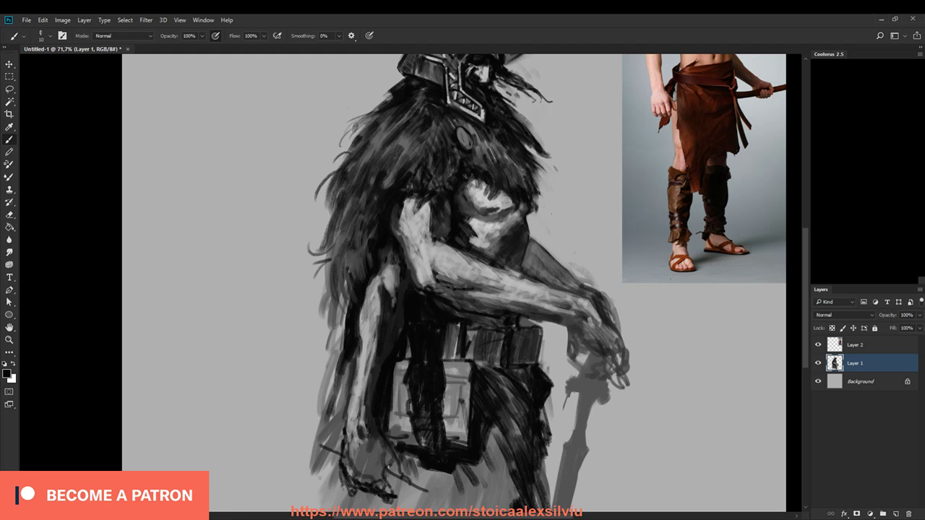
drag(350, 475, 355, 486)
drag(334, 447, 340, 452)
Step: Darken the inner side of the hanging forearm with a sampled dark gray
alt+click(376, 397)
key(])
drag(374, 381, 374, 410)
drag(375, 394, 373, 426)
drag(389, 352, 381, 377)
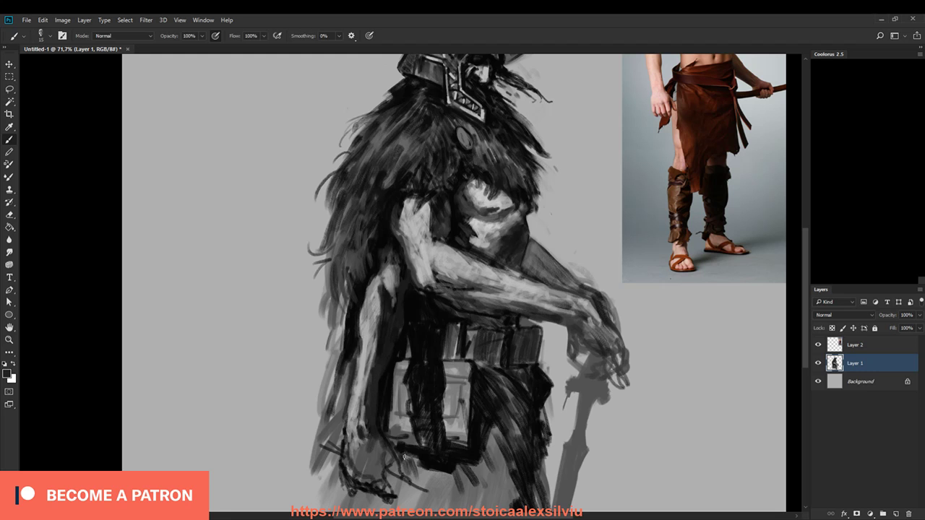
Step: Rework the shading of the bare torso with sampled gray and near-black tones
mouse_move(612, 385)
mouse_down()
mouse_move(549, 368)
mouse_move(521, 404)
mouse_up()
drag(720, 378, 681, 471)
alt+click(372, 345)
alt+click(375, 342)
key(])
drag(354, 347, 368, 343)
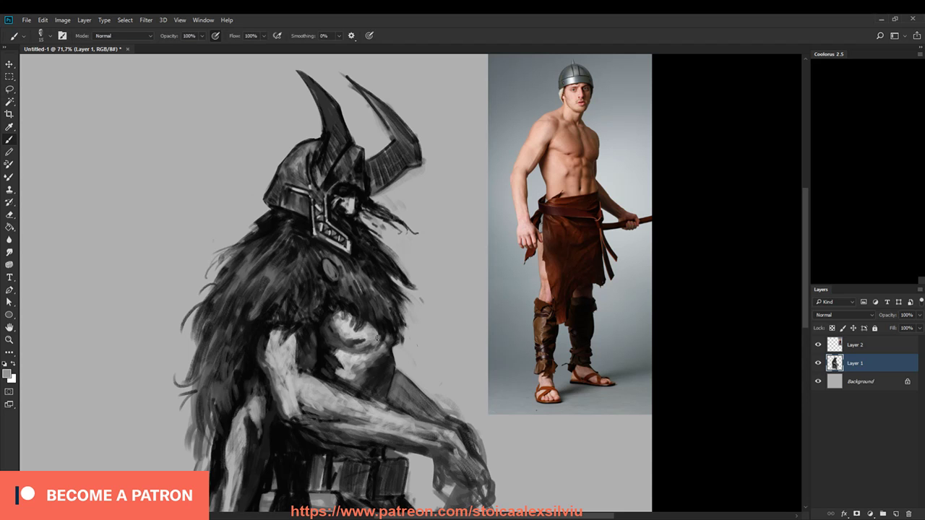
alt+click(388, 340)
alt+click(385, 340)
drag(384, 348, 371, 372)
drag(369, 324, 380, 341)
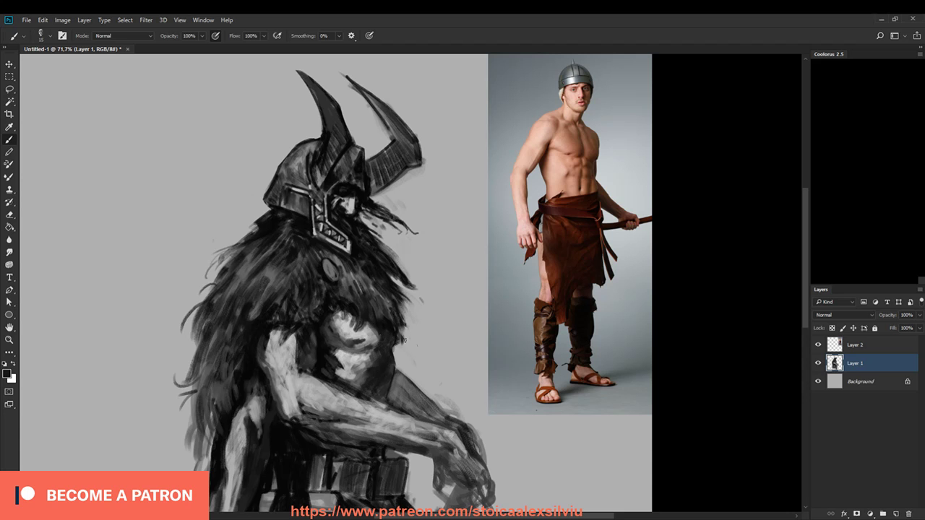
Step: Sample a mid-gray from the far arm and sketch a short starting line for a raised forearm beside the torso
key(e)
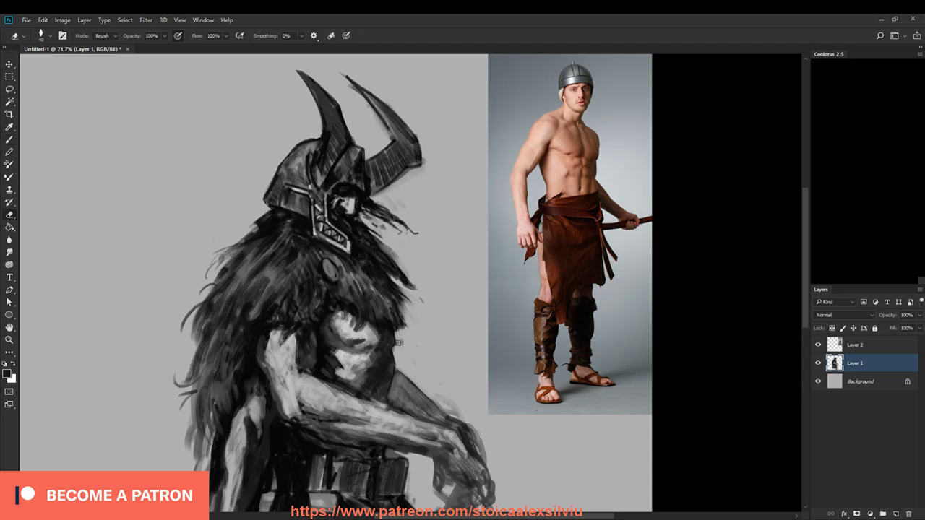
key(b)
alt+click(413, 389)
key(bracketleft)
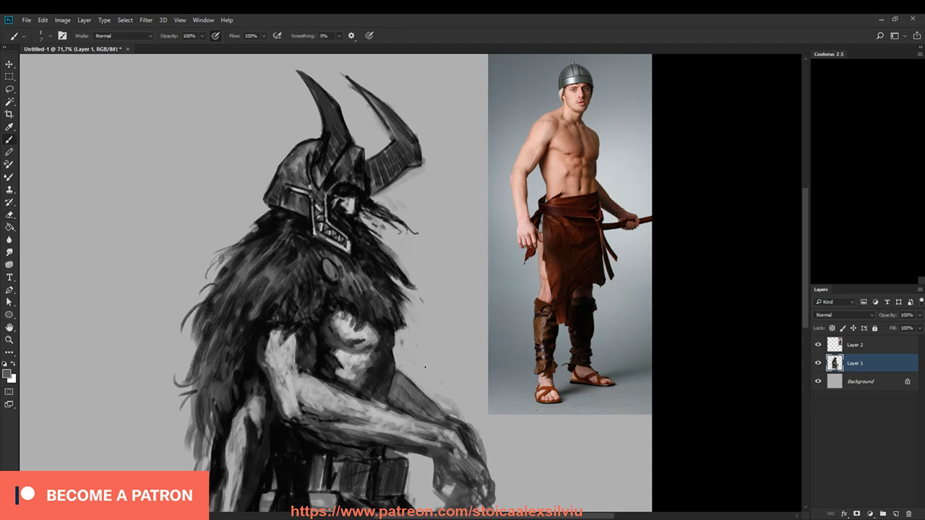
drag(403, 371, 426, 359)
Step: Move the reference photo on Layer 2 to the canvas's opposite edge and delete its empty strip with the axe head
click(851, 346)
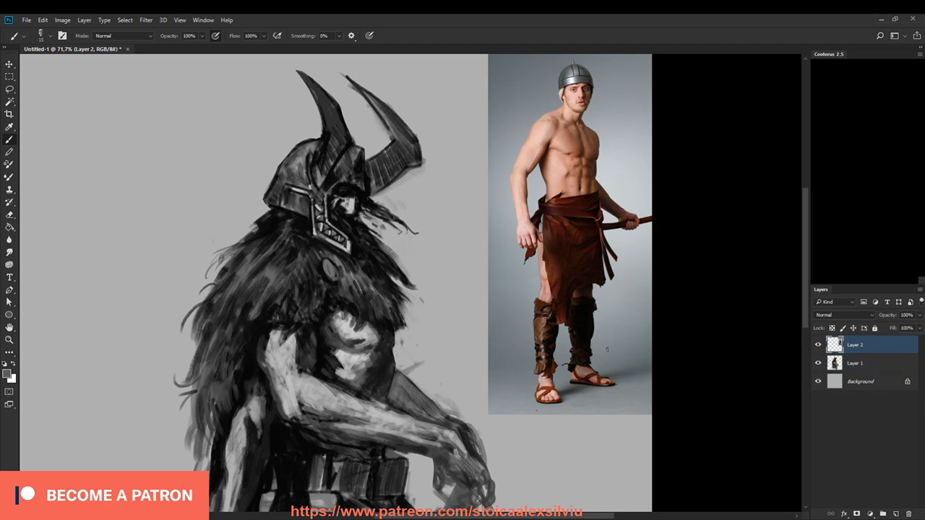
drag(589, 368, 139, 383)
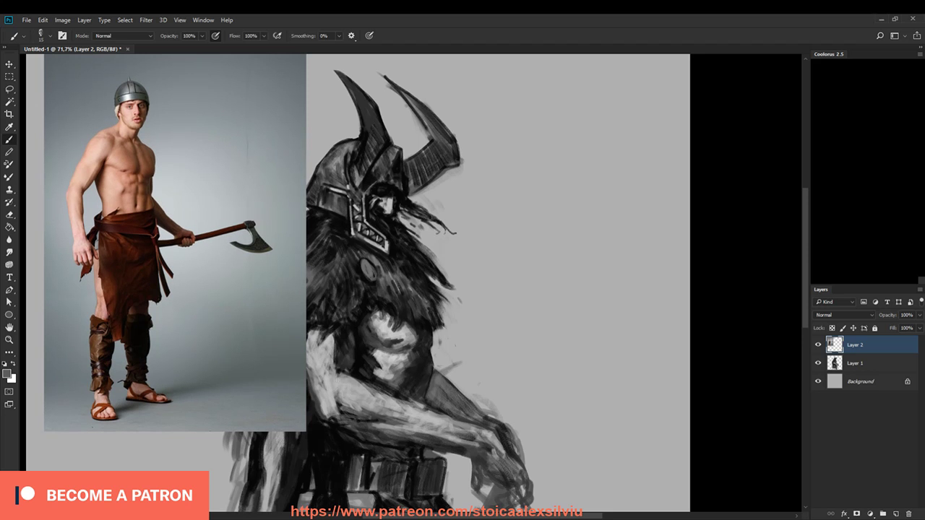
click(13, 77)
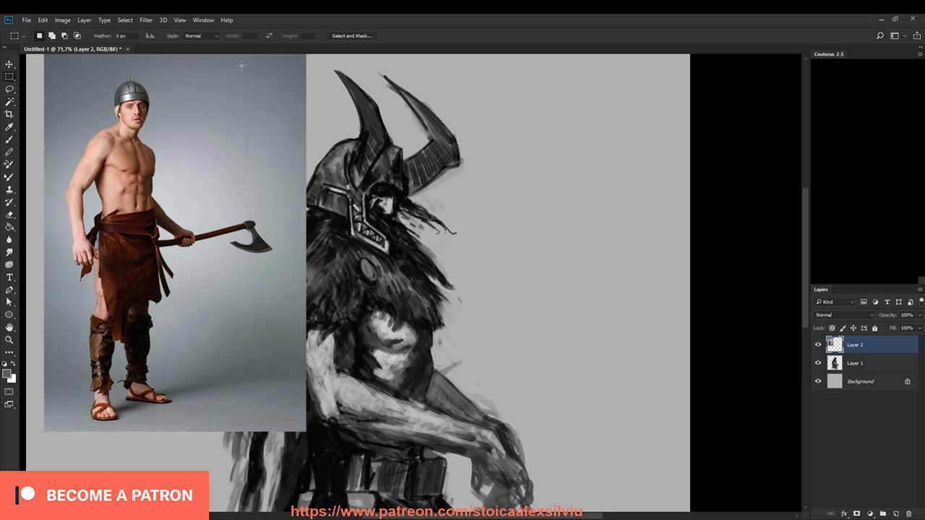
mouse_move(321, 440)
mouse_down()
mouse_move(210, 42)
mouse_move(201, 114)
mouse_move(205, 103)
mouse_up()
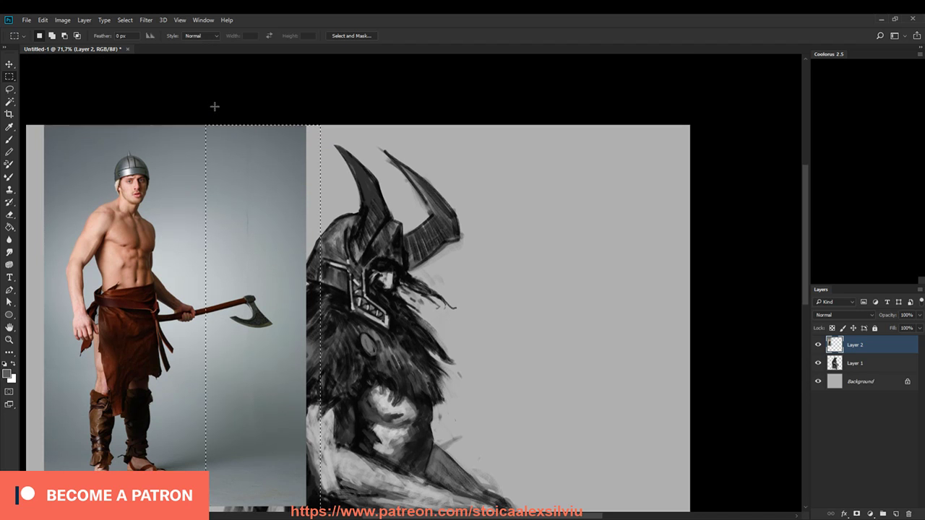
key(Delete)
key(ctrl+d)
drag(186, 470, 167, 469)
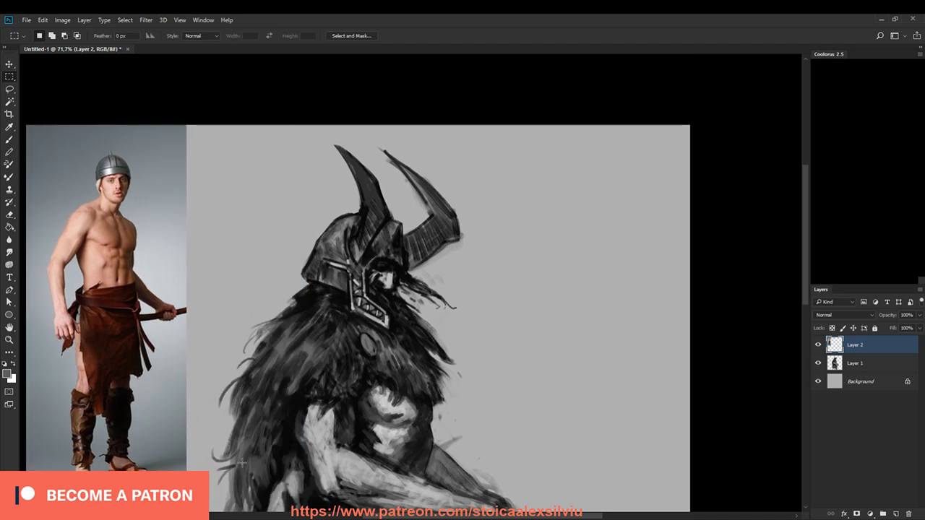
drag(561, 449, 560, 362)
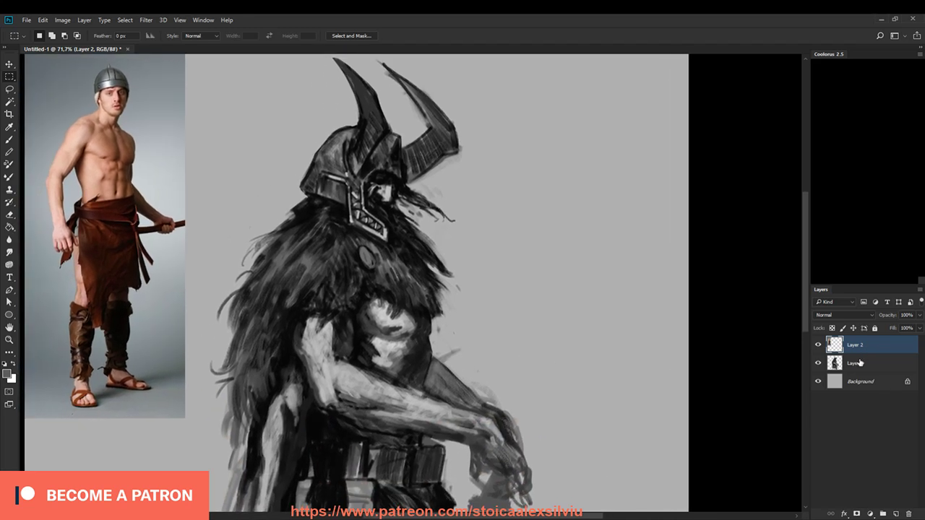
Step: Sketch a raised forearm with a clenched fist extending from the torso on Layer 1
click(865, 364)
key(b)
key(bracketleft)
key(bracketleft)
mouse_move(441, 360)
mouse_down()
mouse_move(486, 335)
mouse_move(506, 301)
mouse_move(498, 310)
mouse_move(512, 325)
mouse_move(518, 311)
mouse_move(529, 328)
mouse_move(534, 318)
mouse_move(518, 335)
mouse_move(533, 342)
mouse_move(532, 363)
mouse_up()
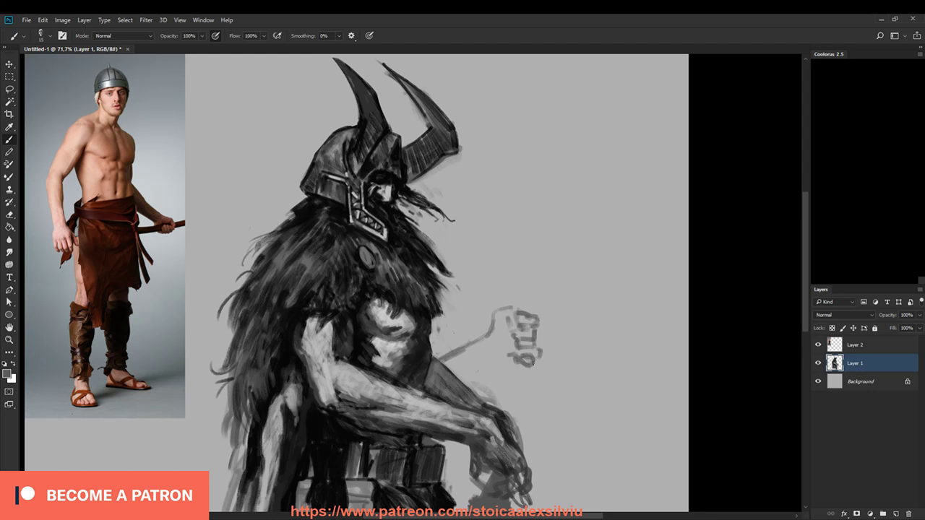
mouse_move(501, 322)
mouse_down()
mouse_move(498, 338)
mouse_move(487, 330)
mouse_move(478, 344)
mouse_move(437, 354)
mouse_move(460, 379)
mouse_move(512, 360)
mouse_up()
drag(497, 360, 464, 377)
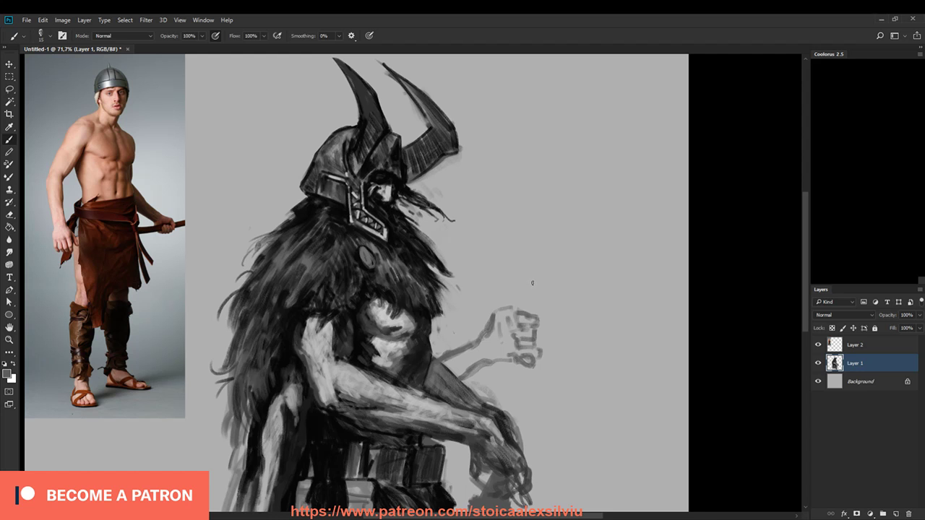
Step: Erase the clenched fist and sketch a hand gripping a thin diagonal shaft at the end of the raised forearm
mouse_move(515, 292)
mouse_down()
mouse_move(509, 308)
mouse_move(517, 282)
mouse_up()
key(e)
mouse_move(534, 318)
mouse_down()
mouse_move(540, 359)
mouse_move(511, 303)
mouse_move(494, 332)
mouse_move(503, 324)
mouse_up()
key(b)
mouse_move(461, 347)
mouse_down()
mouse_move(504, 315)
mouse_move(521, 316)
mouse_move(529, 338)
mouse_move(507, 328)
mouse_up()
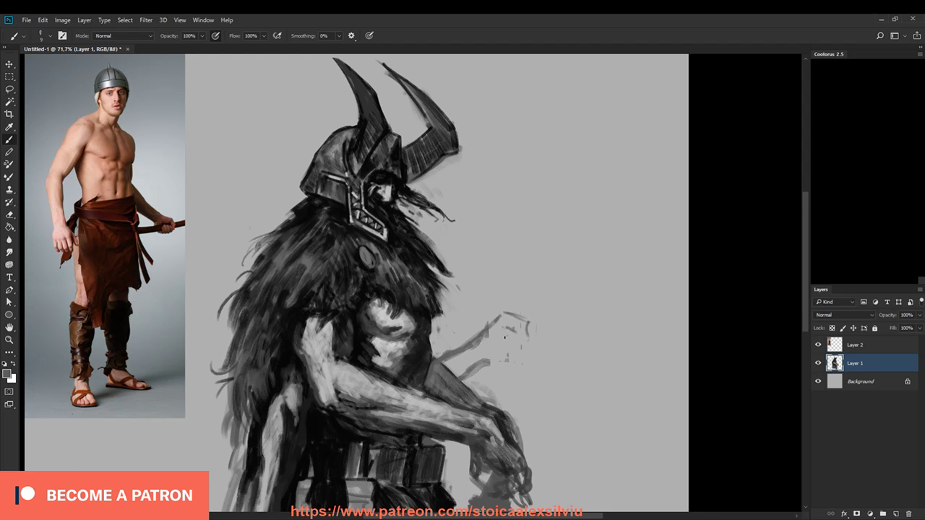
drag(550, 265, 481, 380)
mouse_move(492, 347)
mouse_down()
mouse_move(515, 332)
mouse_move(529, 341)
mouse_move(523, 351)
mouse_move(518, 326)
mouse_up()
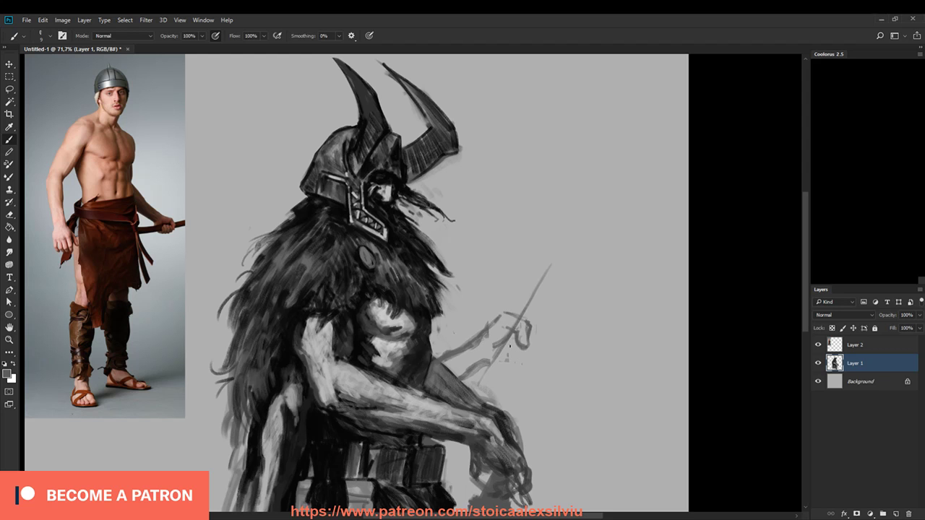
drag(514, 344, 505, 363)
mouse_move(520, 341)
mouse_down()
mouse_move(499, 374)
mouse_move(529, 344)
mouse_move(514, 368)
mouse_move(494, 372)
mouse_move(442, 353)
mouse_move(506, 314)
mouse_move(527, 320)
mouse_up()
key(e)
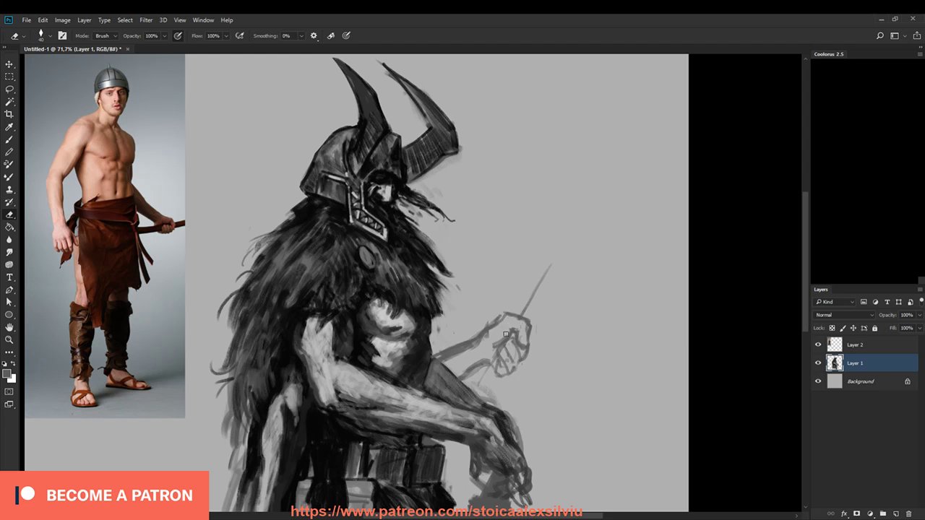
Step: Thin and tidy the outlines of the raised forearm near the wrist and torso
key(b)
drag(474, 372, 465, 379)
key(e)
drag(474, 348, 444, 357)
key(b)
key(e)
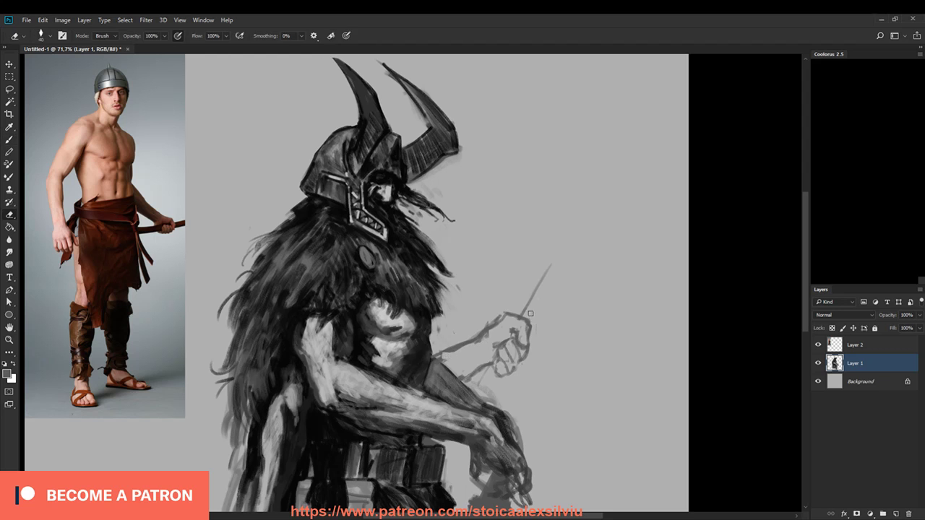
Step: Erase the entire raised forearm, hand and shaft sketch with a much larger eraser
key(bracketright)
key(bracketright)
key(bracketright)
key(bracketright)
key(bracketright)
key(bracketright)
key(bracketright)
key(bracketright)
mouse_move(550, 272)
mouse_down()
mouse_move(516, 368)
mouse_move(462, 357)
mouse_move(473, 363)
mouse_up()
key(b)
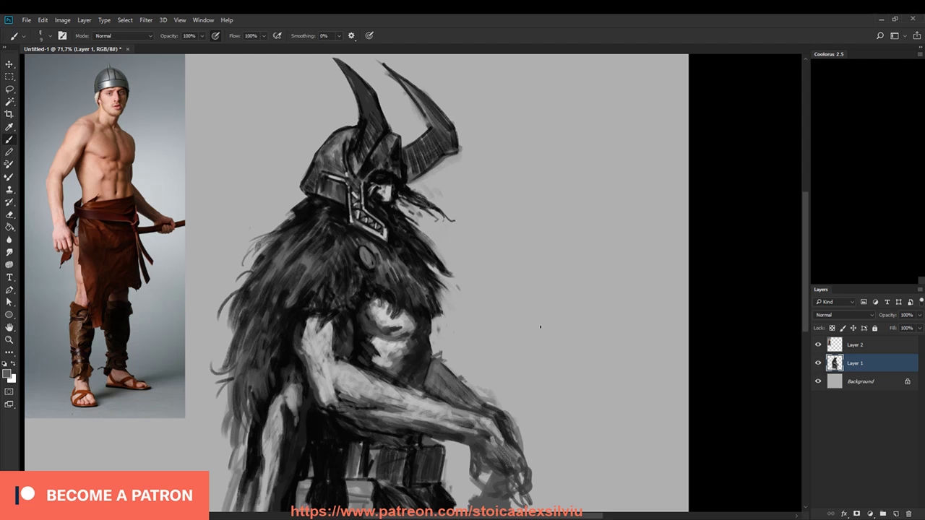
Step: Trim the back of the helmet with the eraser and redraw its dome outline and ridges in a sampled near-black
key(e)
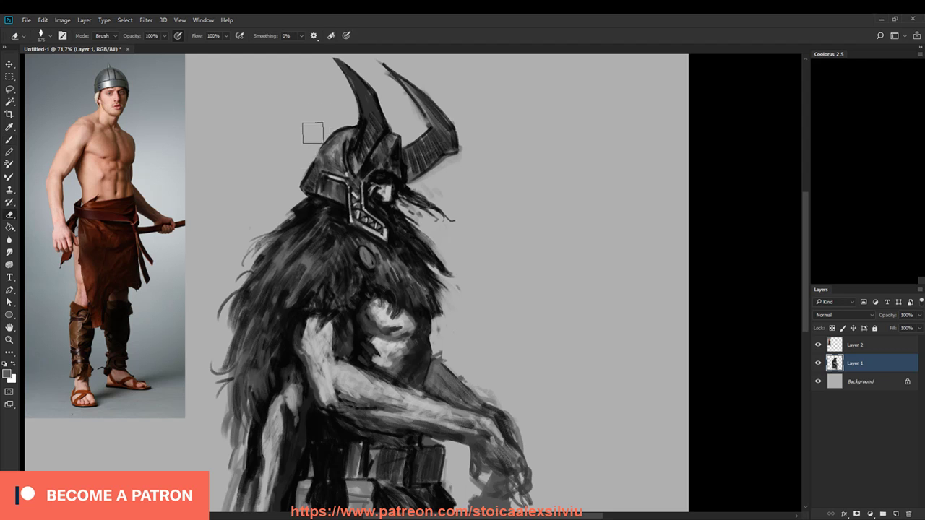
drag(310, 151, 304, 167)
drag(318, 126, 297, 180)
key(b)
alt+click(327, 142)
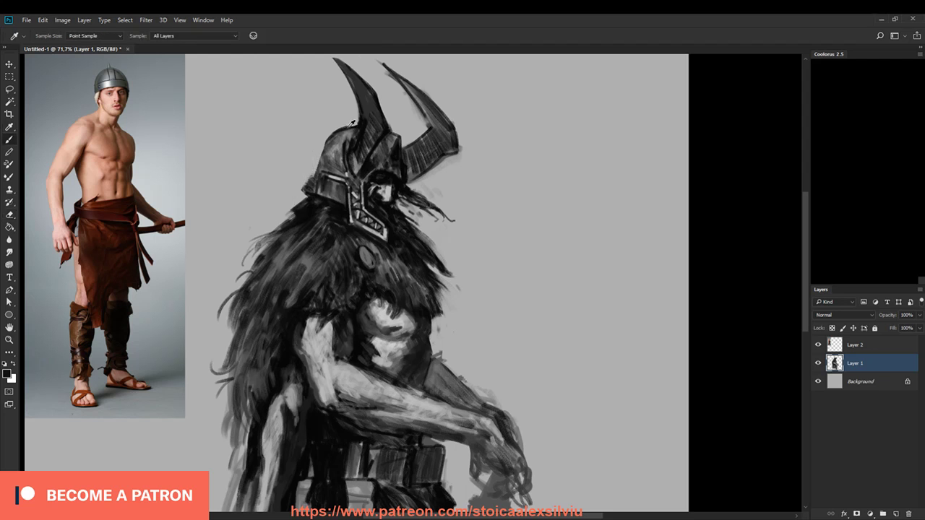
mouse_move(327, 142)
mouse_down()
mouse_move(300, 193)
mouse_move(312, 181)
mouse_move(343, 200)
mouse_move(328, 143)
mouse_move(334, 170)
mouse_move(342, 162)
mouse_up()
drag(389, 136, 388, 159)
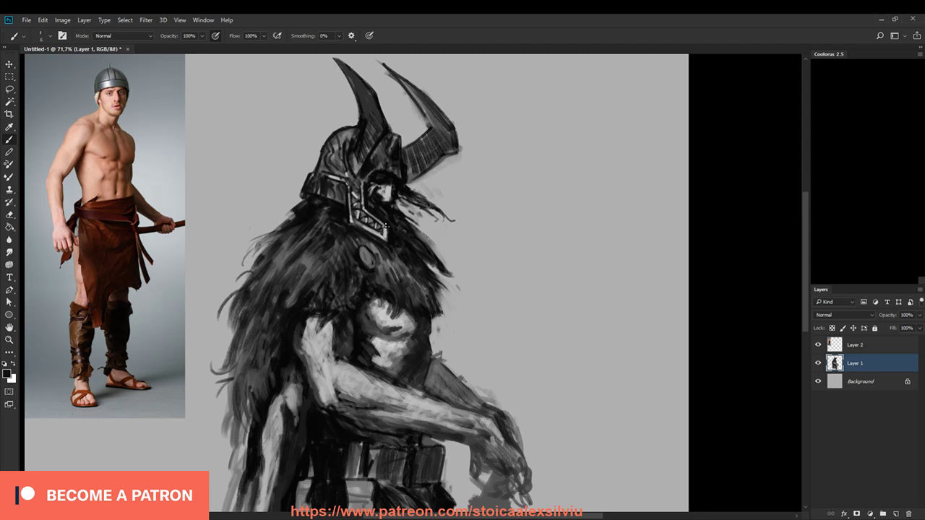
Step: Darken the light trim of the helmet's cheek guard and nose guard with fine strokes
drag(385, 225, 379, 235)
mouse_move(349, 191)
mouse_down()
mouse_move(350, 218)
mouse_move(362, 208)
mouse_up()
drag(355, 208, 357, 217)
mouse_move(355, 188)
mouse_down()
mouse_move(358, 196)
mouse_move(365, 183)
mouse_up()
Step: Repaint the helmet's front plate and brow above the eye with sampled dark tones, extending the shading onto the dome
key(bracketright)
key(bracketright)
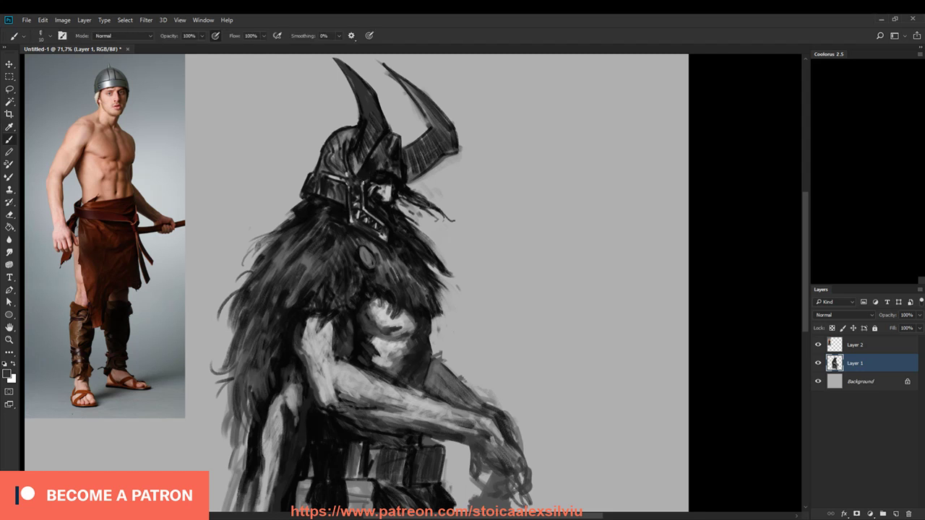
drag(372, 177, 374, 170)
alt+click(385, 174)
key(bracketright)
mouse_move(371, 167)
mouse_down()
mouse_move(394, 158)
mouse_move(398, 174)
mouse_up()
alt+click(392, 156)
key(bracketright)
alt+click(396, 152)
alt+click(393, 152)
mouse_move(392, 150)
mouse_down()
mouse_move(390, 163)
mouse_move(372, 165)
mouse_up()
drag(349, 133, 333, 148)
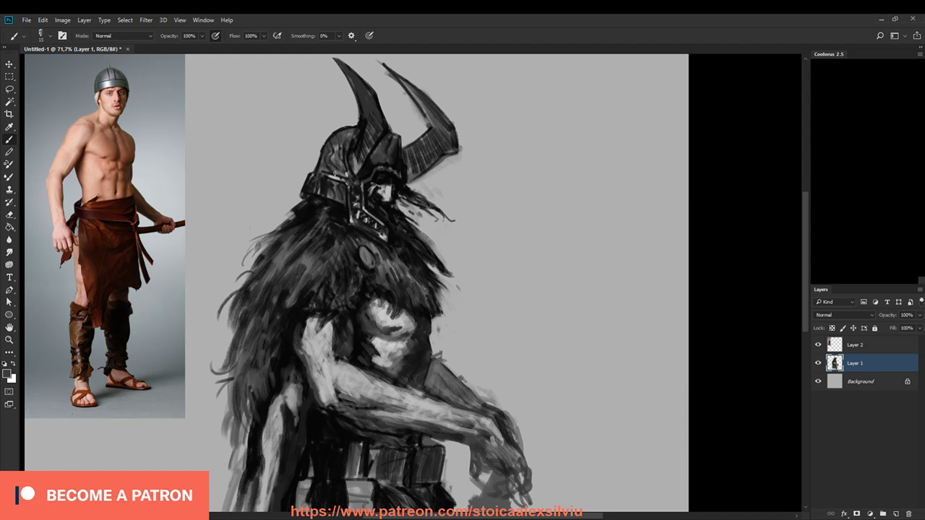
Step: Add lighter sampled gray strokes to the helmet's dome and front plate
alt+click(343, 173)
drag(341, 143, 324, 171)
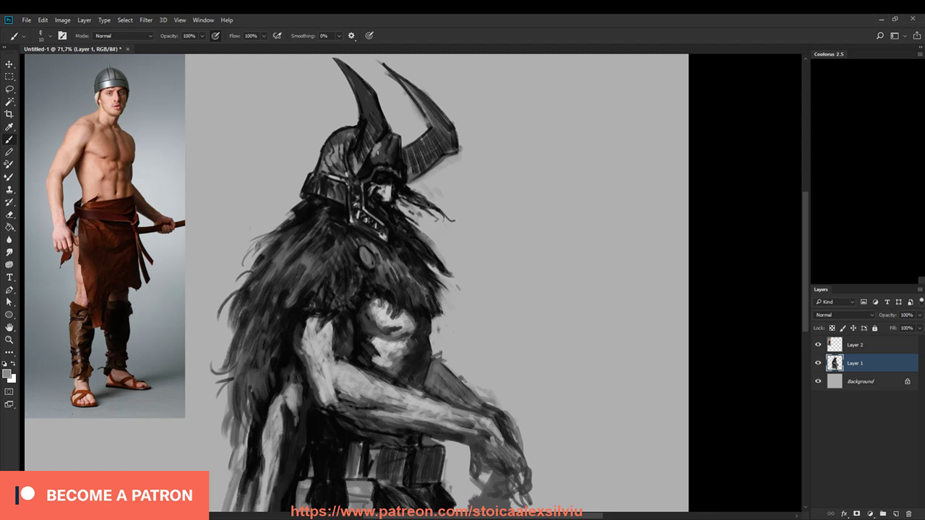
alt+click(372, 151)
drag(379, 142, 362, 167)
alt+click(381, 144)
alt+click(382, 143)
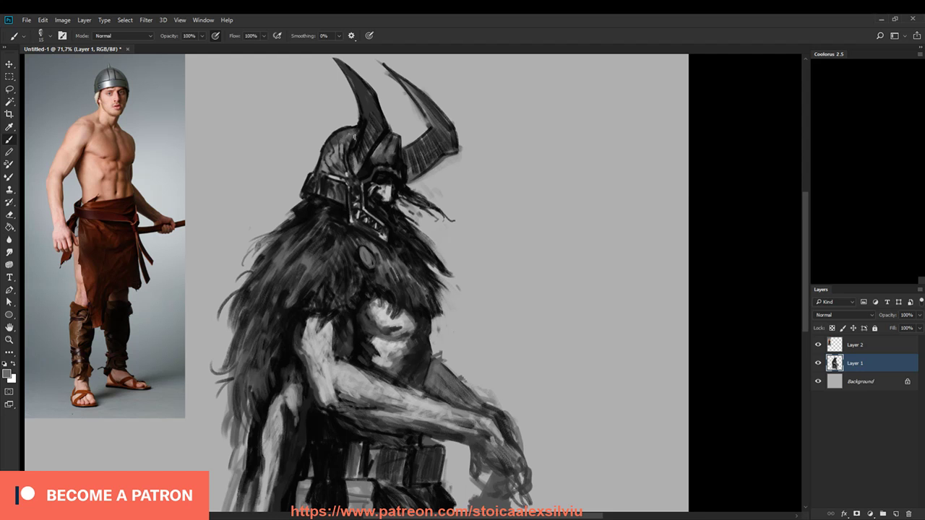
Step: Paint smooth gray shading over the hatching on the near horn and along the far horn's upper curve
key(bracketleft)
key(bracketleft)
alt+click(390, 188)
alt+click(357, 155)
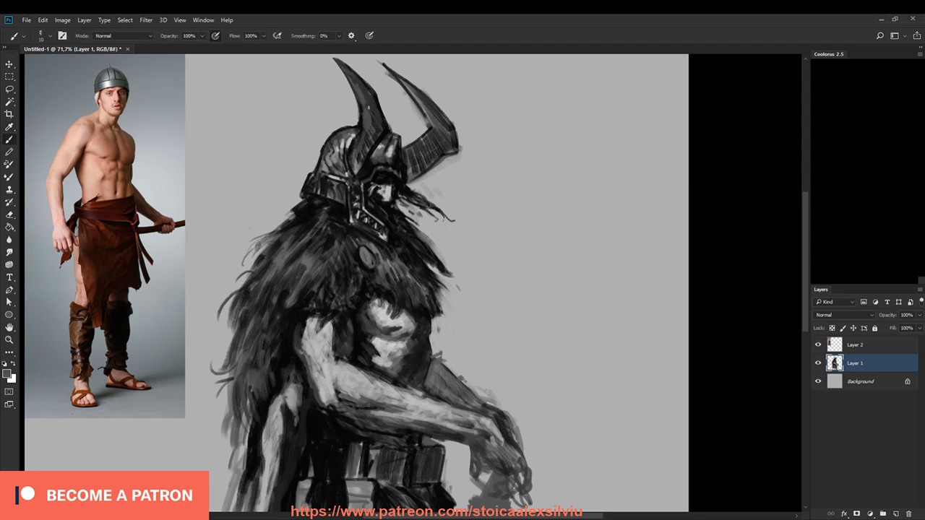
alt+click(383, 98)
alt+click(356, 149)
mouse_move(369, 112)
mouse_down()
mouse_move(366, 133)
mouse_move(352, 82)
mouse_move(367, 126)
mouse_move(362, 111)
mouse_move(352, 158)
mouse_up()
mouse_move(394, 72)
mouse_down()
mouse_move(445, 125)
mouse_move(446, 153)
mouse_move(435, 147)
mouse_up()
Step: Cover the hatching at the far horn's base with a dark underside and a sampled mid-gray upper surface
alt+click(380, 101)
key(])
key(])
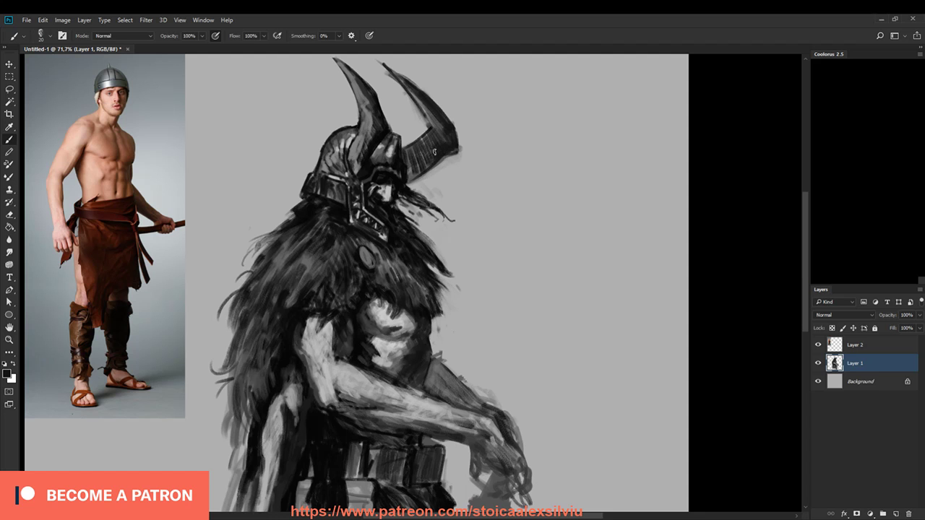
alt+click(440, 145)
alt+click(441, 147)
mouse_move(413, 175)
mouse_down()
mouse_move(433, 128)
mouse_move(425, 139)
mouse_up()
key(alt)
alt+click(373, 135)
drag(424, 136, 410, 150)
mouse_move(414, 150)
mouse_down()
mouse_move(405, 157)
mouse_move(423, 146)
mouse_up()
mouse_move(437, 132)
mouse_down()
mouse_move(433, 124)
mouse_move(424, 146)
mouse_up()
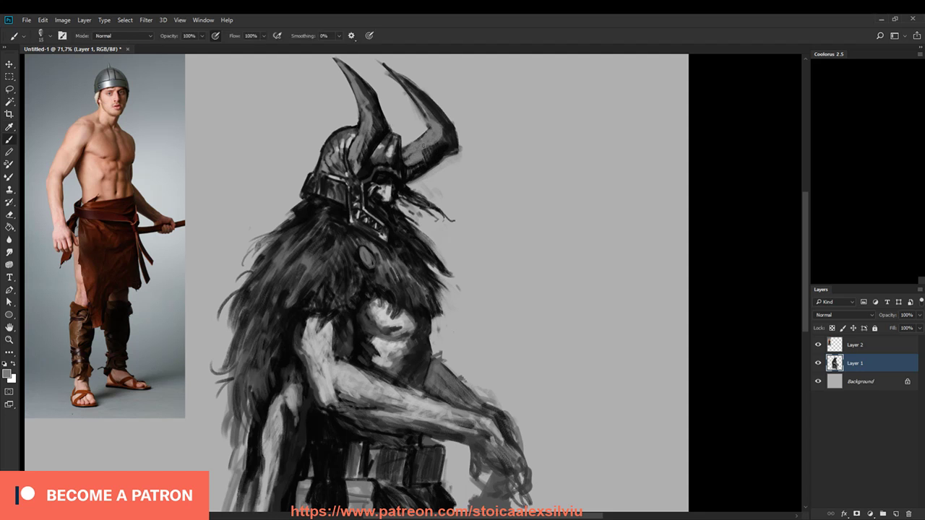
Step: Paint light gray highlights along both horns
mouse_move(436, 109)
mouse_down()
mouse_move(428, 131)
mouse_move(438, 116)
mouse_move(389, 70)
mouse_up()
alt+click(352, 140)
key(b)
drag(370, 114, 368, 139)
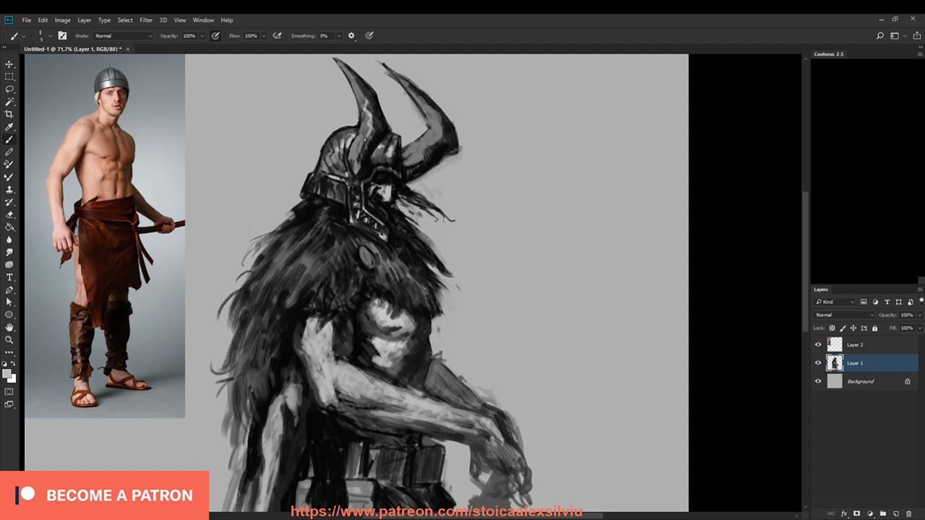
mouse_move(433, 109)
mouse_down()
mouse_move(442, 127)
mouse_move(417, 156)
mouse_up()
drag(429, 104, 413, 85)
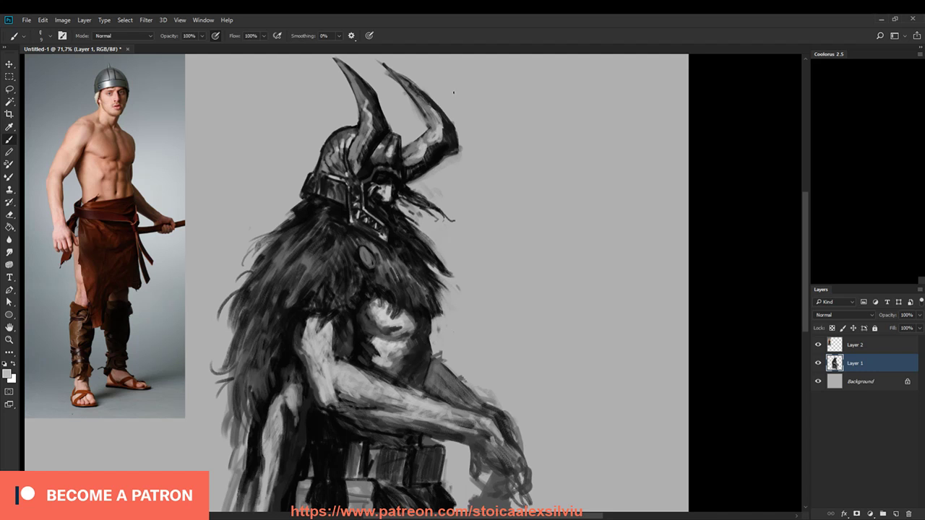
Step: Flip the canvas horizontally and darken the fur behind the near elbow with sampled tones
key(F2)
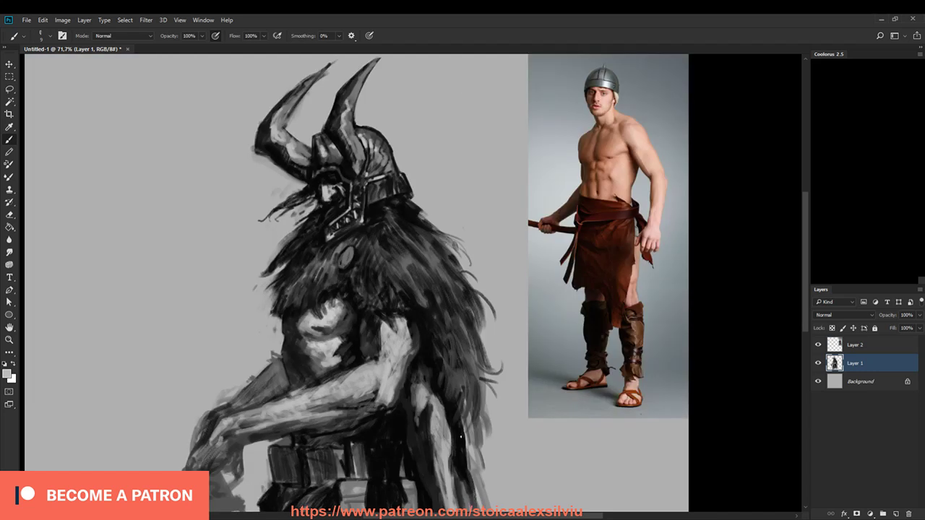
alt+click(328, 186)
key(bracketleft)
key(bracketleft)
alt+click(322, 185)
drag(519, 379, 514, 275)
key(alt)
alt+click(408, 292)
drag(407, 279, 408, 298)
alt+click(403, 283)
drag(401, 262, 399, 281)
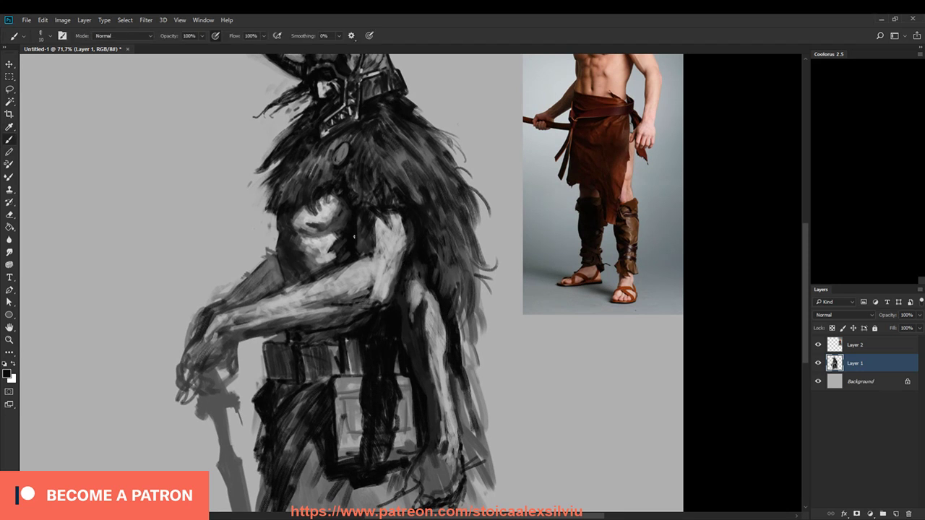
Step: Paint the fur edge behind the near upper arm with a larger brush and sampled tones
alt+click(410, 228)
key(bracketright)
key(bracketright)
drag(409, 221, 414, 247)
alt+click(414, 225)
key(alt)
Step: Darken the seam where the far arm meets the torso and shade beneath the chest highlight
key(bracketleft)
key(bracketleft)
drag(280, 258, 289, 282)
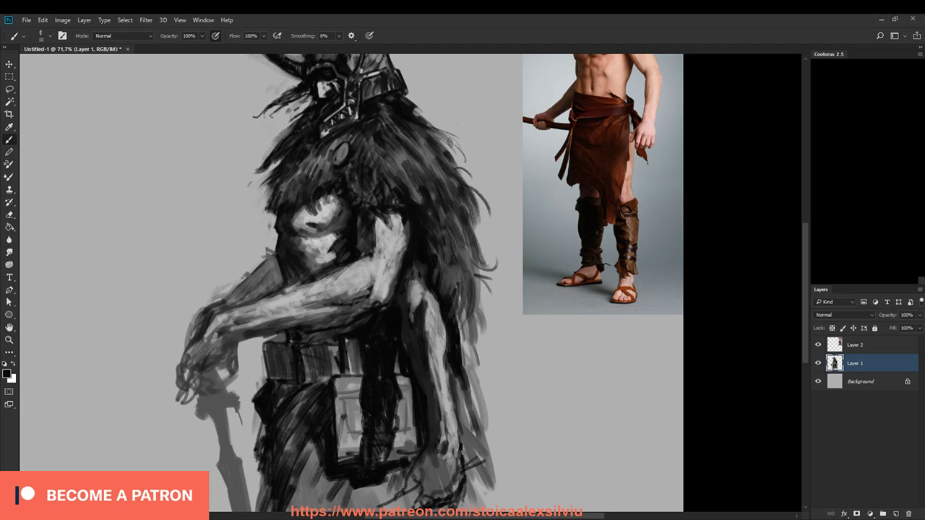
alt+click(315, 220)
alt+click(320, 221)
drag(319, 223, 315, 229)
alt+click(280, 231)
alt+click(286, 232)
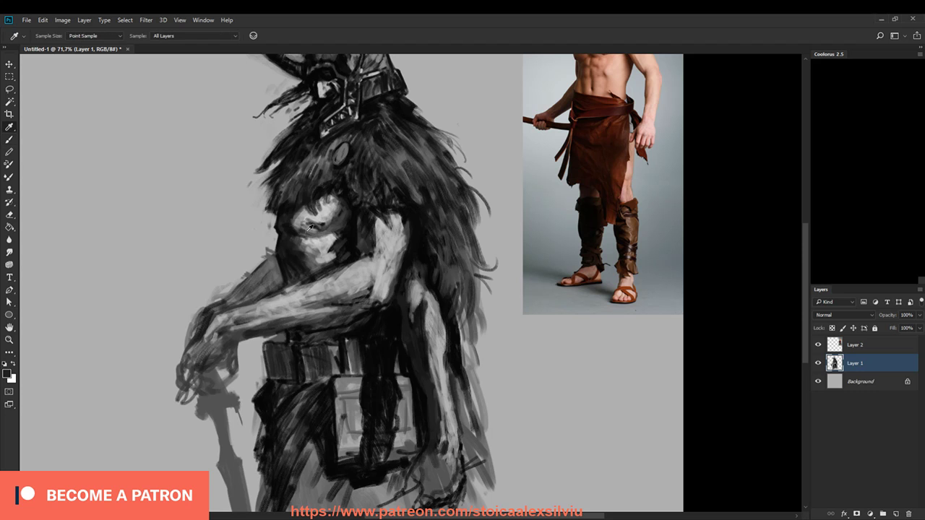
Step: Define the torso's front contour above the far arm with fine sampled dark strokes
key(bracketright)
key(bracketleft)
key(bracketleft)
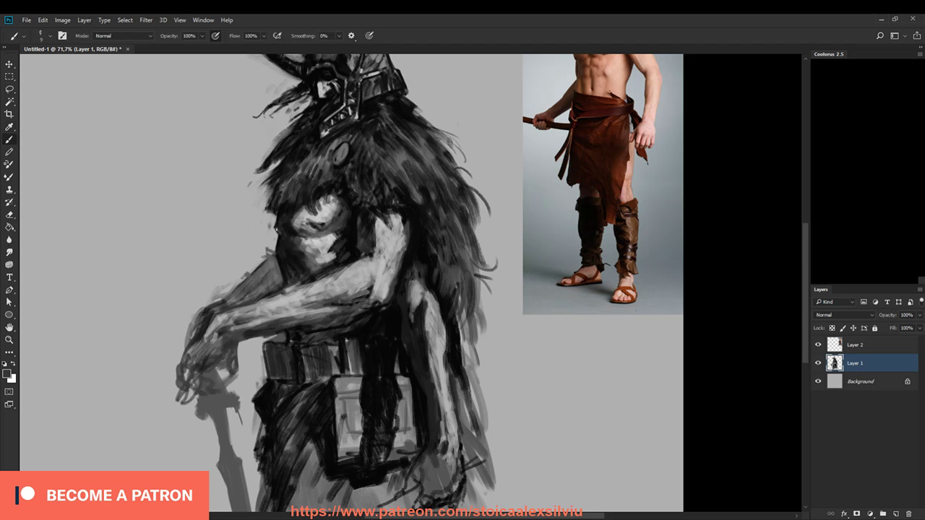
drag(280, 268, 286, 272)
alt+click(284, 251)
key(bracketright)
drag(279, 239, 277, 249)
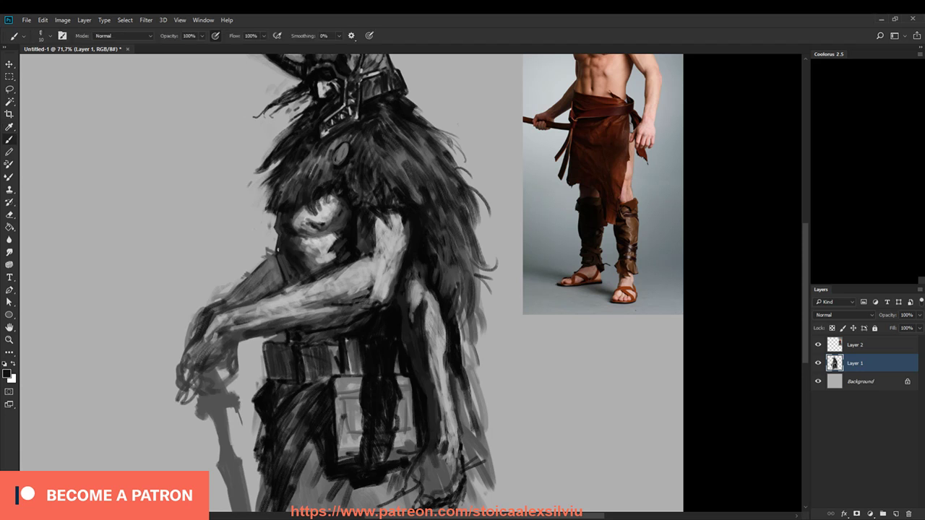
Step: Paint dark strokes into the fur fringe overhanging the front of the torso
alt+click(286, 231)
alt+click(289, 262)
alt+click(279, 213)
mouse_move(291, 201)
mouse_down()
mouse_move(299, 192)
mouse_move(281, 207)
mouse_up()
drag(299, 168, 284, 193)
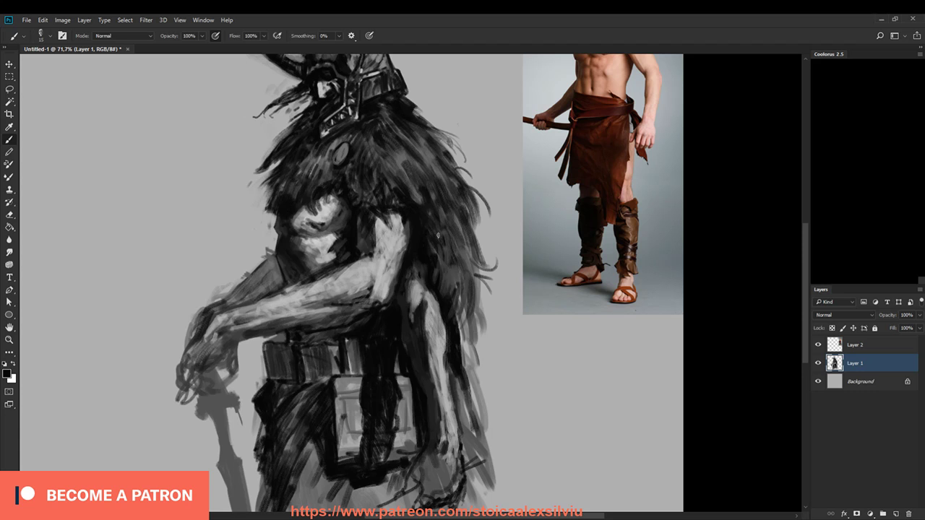
Step: Clean up the outer edge of the far arm with a smaller eraser
key(e)
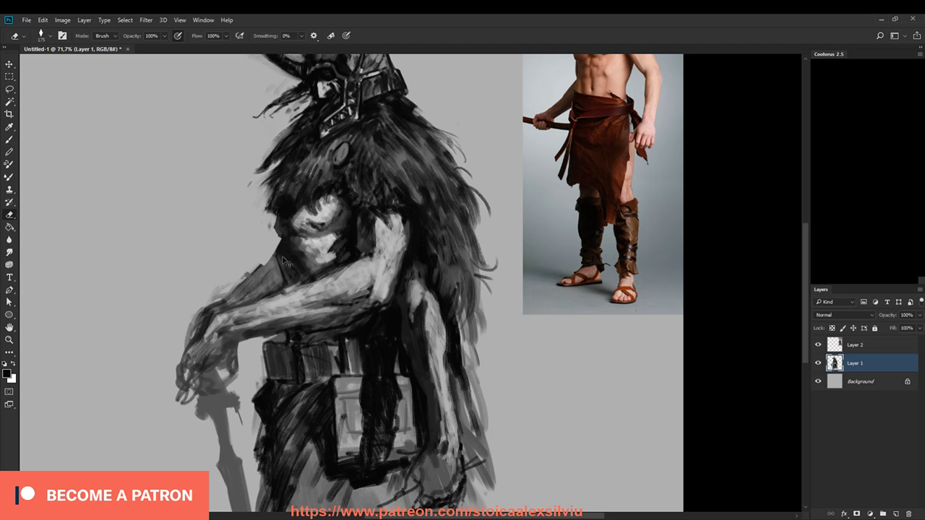
key(bracketleft)
key(bracketleft)
key(bracketleft)
key(bracketleft)
mouse_move(255, 257)
mouse_down()
mouse_move(262, 252)
mouse_move(194, 319)
mouse_up()
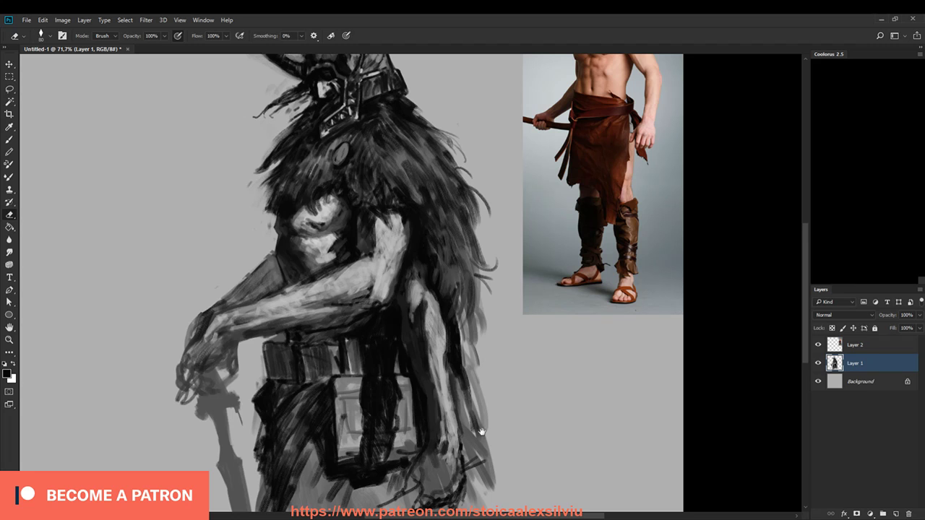
Step: Redraw the two diagonal edges of the shaft held in the lowered hand with dark lines
drag(431, 437, 554, 241)
key(b)
drag(421, 297, 369, 325)
mouse_move(443, 286)
mouse_down()
mouse_move(335, 340)
mouse_move(343, 337)
mouse_up()
drag(420, 295, 340, 335)
drag(435, 313, 396, 334)
mouse_move(435, 316)
mouse_down()
mouse_move(388, 340)
mouse_move(396, 339)
mouse_up()
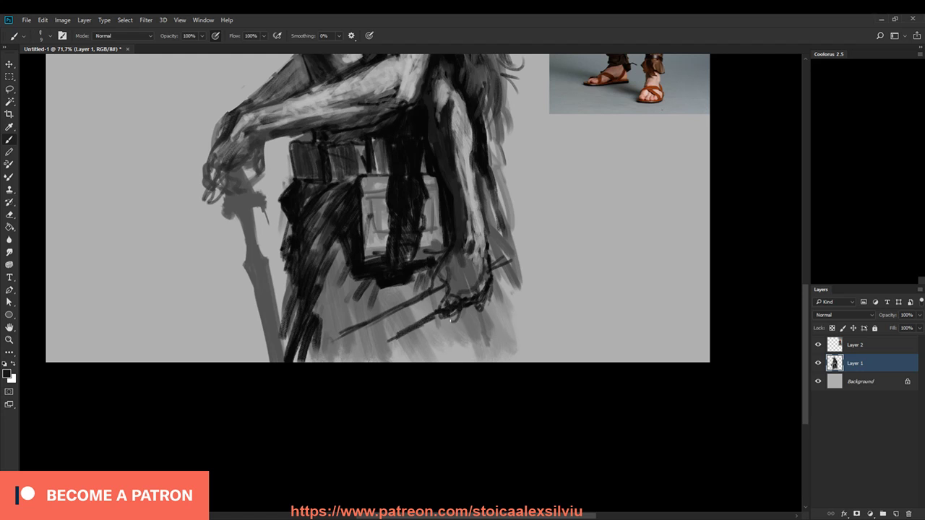
Step: Erase the outer finger outlines beneath the lowered hand
key(e)
drag(504, 293, 478, 312)
mouse_move(488, 299)
mouse_down()
mouse_move(460, 316)
mouse_move(496, 282)
mouse_move(452, 322)
mouse_move(443, 319)
mouse_move(460, 312)
mouse_move(459, 289)
mouse_up()
Step: Repaint the lowered hand as a compact fist around the shaft with sampled gray and near-black
key(b)
alt+click(471, 291)
key(bracketright)
key(bracketright)
key(bracketright)
alt+click(457, 304)
alt+click(465, 294)
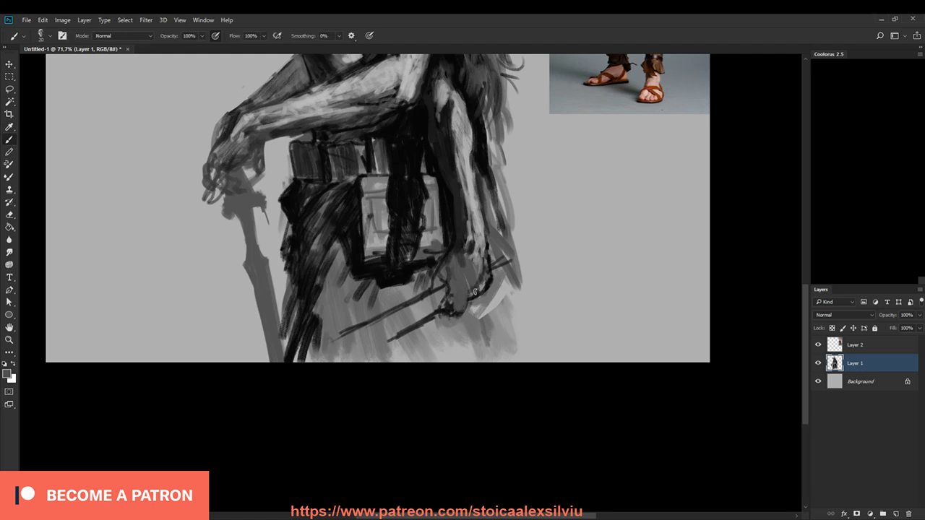
alt+click(470, 299)
mouse_move(453, 306)
mouse_down()
mouse_move(444, 278)
mouse_move(456, 297)
mouse_move(461, 281)
mouse_move(458, 297)
mouse_move(484, 291)
mouse_up()
mouse_move(423, 296)
mouse_down()
mouse_move(453, 262)
mouse_move(453, 289)
mouse_move(476, 258)
mouse_up()
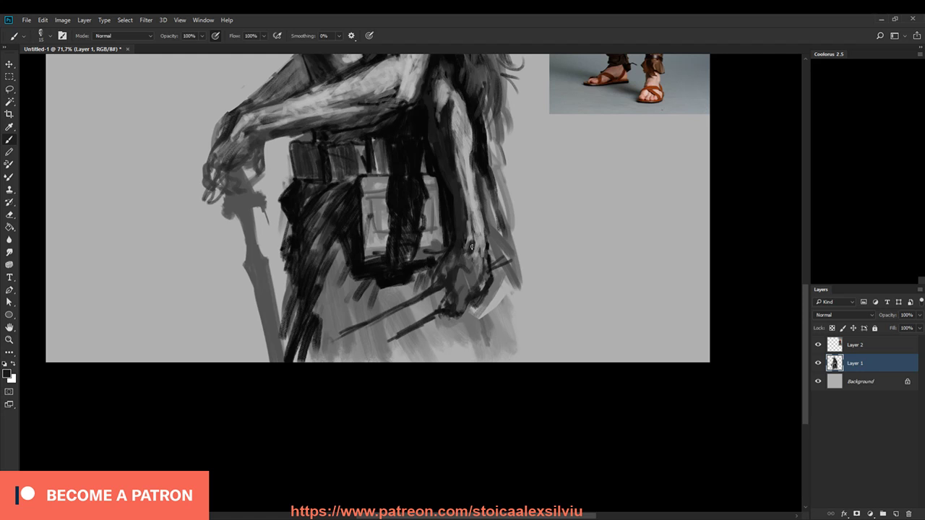
Step: Fill the shaft and the cloth around the leg below the belt pouch with broad near-black strokes
alt+click(454, 222)
key(])
mouse_move(451, 238)
mouse_down()
mouse_move(423, 289)
mouse_move(447, 282)
mouse_move(447, 308)
mouse_move(419, 302)
mouse_move(442, 295)
mouse_move(404, 325)
mouse_move(350, 335)
mouse_move(425, 307)
mouse_move(382, 342)
mouse_move(489, 289)
mouse_move(507, 258)
mouse_move(496, 279)
mouse_move(514, 266)
mouse_move(491, 292)
mouse_move(425, 276)
mouse_move(425, 286)
mouse_move(370, 297)
mouse_move(408, 285)
mouse_move(366, 318)
mouse_move(374, 278)
mouse_move(357, 321)
mouse_move(353, 280)
mouse_up()
mouse_move(349, 232)
mouse_down()
mouse_move(338, 303)
mouse_move(354, 271)
mouse_move(353, 222)
mouse_move(322, 293)
mouse_move(325, 336)
mouse_move(346, 212)
mouse_move(297, 289)
mouse_move(296, 248)
mouse_move(302, 296)
mouse_move(287, 347)
mouse_move(331, 338)
mouse_move(338, 296)
mouse_move(354, 340)
mouse_move(397, 322)
mouse_move(346, 347)
mouse_move(458, 304)
mouse_move(426, 340)
mouse_move(434, 354)
mouse_move(506, 327)
mouse_up()
Step: Brush sampled mid-grays over the cloak area beneath the shaft and the lowered fist
alt+click(473, 338)
mouse_move(435, 341)
mouse_down()
mouse_move(403, 365)
mouse_move(394, 347)
mouse_move(408, 342)
mouse_move(400, 361)
mouse_move(437, 352)
mouse_move(451, 331)
mouse_move(453, 362)
mouse_up()
alt+click(393, 351)
alt+click(504, 310)
mouse_move(506, 308)
mouse_down()
mouse_move(516, 290)
mouse_move(520, 349)
mouse_up()
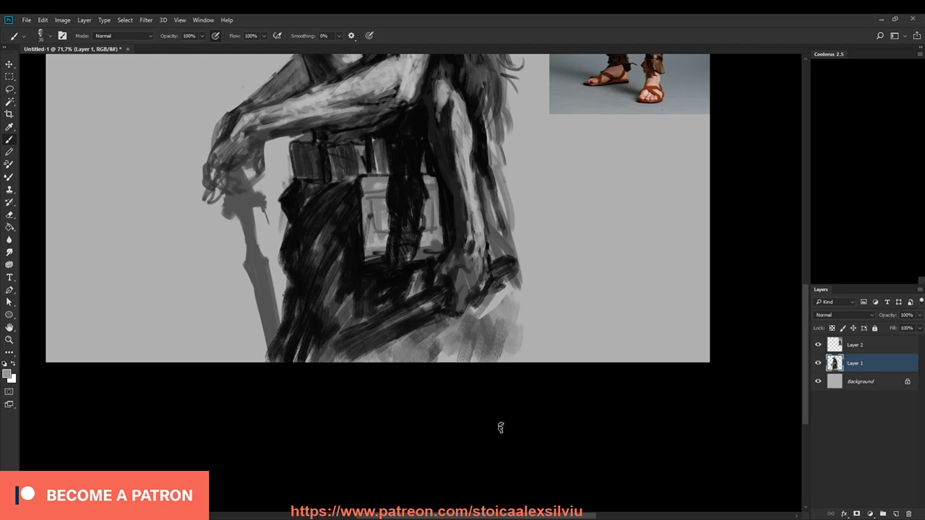
Step: Rework the border of the belt pouch with thin strokes in sampled dark grays
drag(477, 247, 482, 341)
alt+click(364, 273)
key([)
key([)
drag(367, 282, 375, 340)
key(alt)
alt+click(372, 325)
mouse_move(360, 291)
mouse_down()
mouse_move(368, 295)
mouse_move(380, 273)
mouse_move(393, 287)
mouse_move(432, 288)
mouse_move(381, 322)
mouse_move(388, 329)
mouse_up()
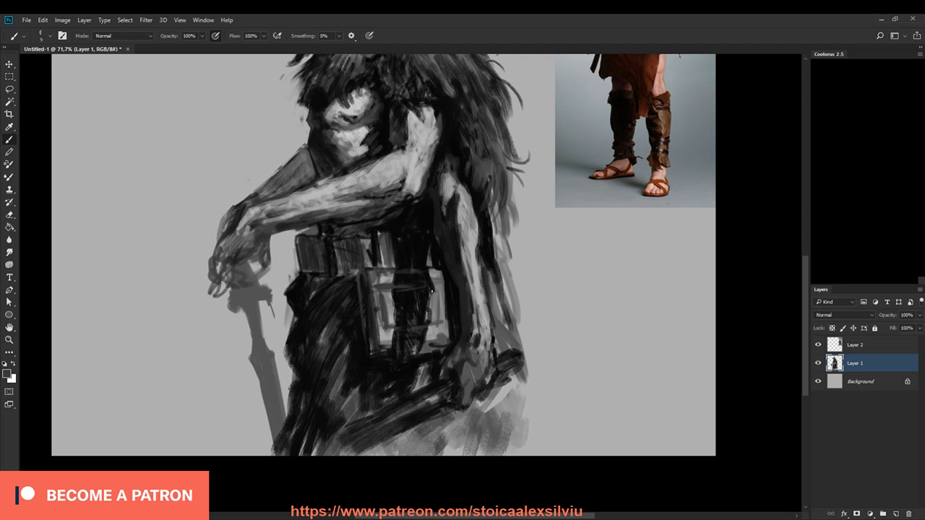
Step: Stroke dark gray along the belt pouch's inner side and darken the belt just above the pouch with sampled near-black
drag(432, 293, 438, 323)
alt+click(367, 241)
key(])
drag(367, 239, 373, 259)
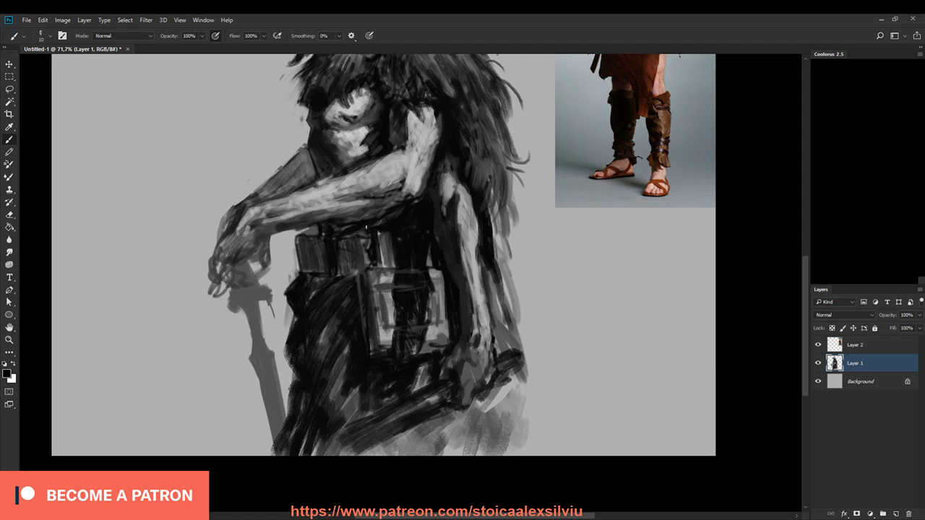
Step: Rework the outer edge of the belt and the hip cloth beneath it with near-black strokes
mouse_move(311, 233)
mouse_down()
mouse_move(299, 268)
mouse_move(304, 245)
mouse_move(336, 258)
mouse_move(313, 233)
mouse_move(303, 240)
mouse_move(306, 275)
mouse_move(297, 261)
mouse_move(302, 268)
mouse_move(313, 231)
mouse_move(281, 300)
mouse_move(289, 350)
mouse_up()
key(e)
key(b)
mouse_move(309, 271)
mouse_down()
mouse_move(289, 306)
mouse_move(301, 282)
mouse_move(289, 352)
mouse_move(296, 379)
mouse_up()
mouse_move(587, 267)
mouse_down()
mouse_move(564, 409)
mouse_move(557, 399)
mouse_up()
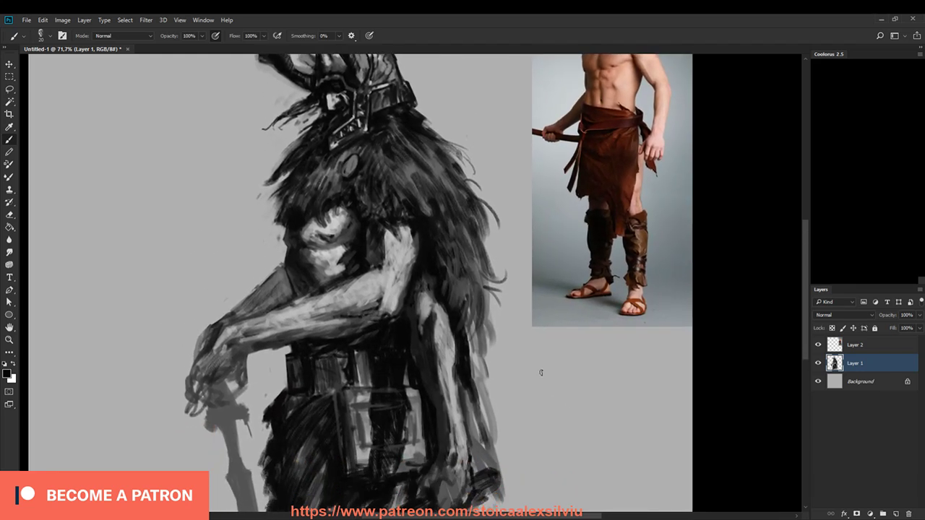
Step: Refine the light and shadow shapes on the warrior's chest and abdomen with tones sampled from the painting
alt+click(346, 297)
key(bracketleft)
drag(337, 305, 305, 319)
drag(355, 307, 325, 317)
drag(351, 286, 293, 306)
drag(326, 292, 309, 299)
Step: Redraw the near helmet horn's outline in black, giving it a wider, curved shape ending in a sharp tip
mouse_move(339, 445)
mouse_down()
mouse_move(378, 380)
mouse_move(340, 487)
mouse_move(354, 435)
mouse_move(336, 471)
mouse_up()
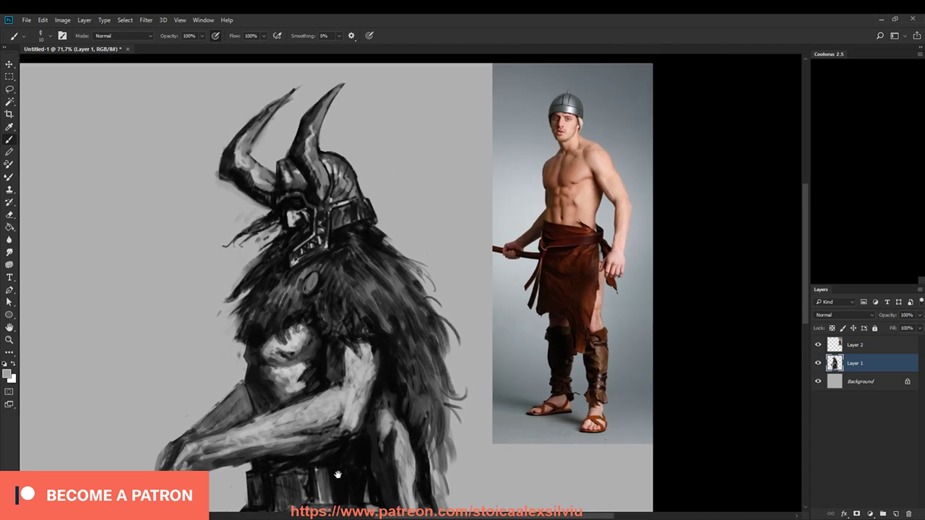
alt+click(302, 189)
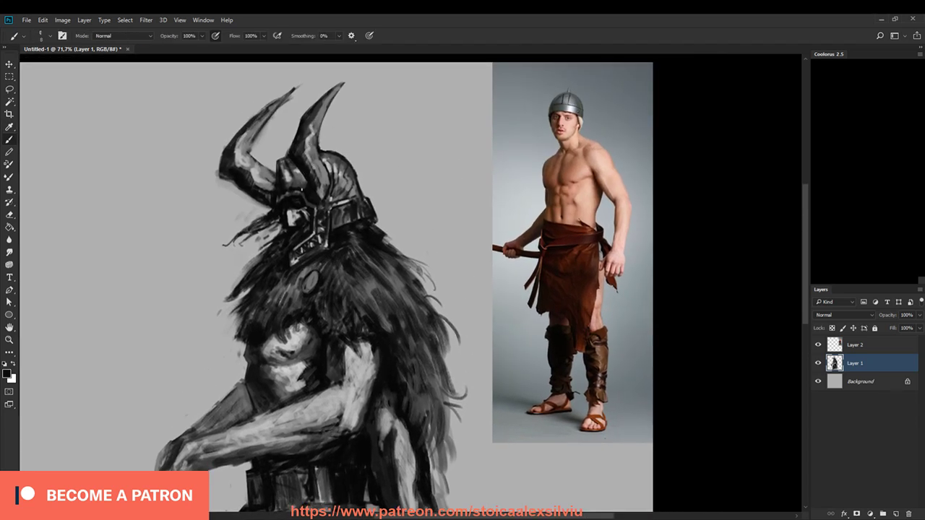
mouse_move(303, 189)
mouse_down()
mouse_move(267, 155)
mouse_move(284, 119)
mouse_move(275, 132)
mouse_move(344, 79)
mouse_up()
mouse_move(299, 123)
mouse_down()
mouse_move(323, 101)
mouse_move(321, 140)
mouse_move(305, 133)
mouse_move(307, 154)
mouse_move(334, 152)
mouse_up()
key(e)
key(b)
Step: Fill the reshaped near horn with sampled dark and mid-grey tones, shading it from the base to the tip
alt+click(294, 150)
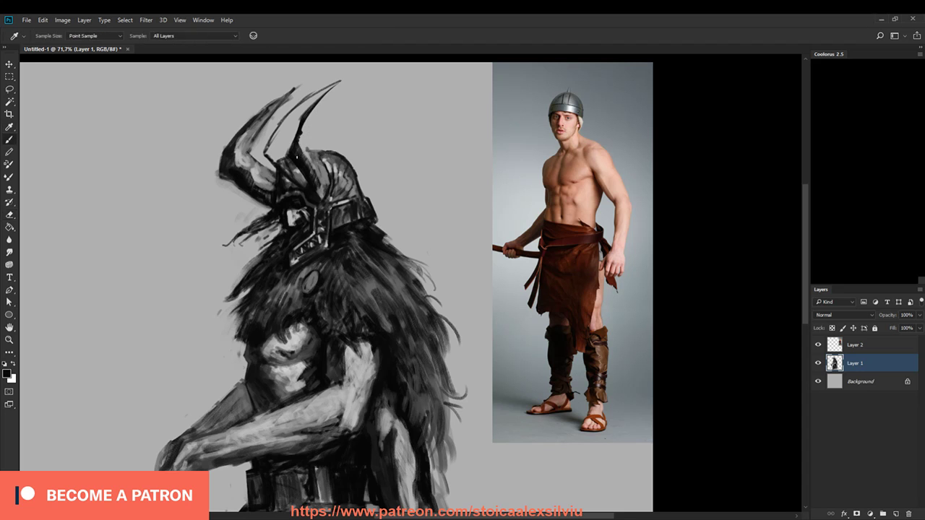
key(bracketright)
key(bracketright)
key(bracketright)
key(bracketright)
drag(276, 156, 304, 180)
drag(271, 153, 314, 94)
alt+click(317, 159)
mouse_move(291, 152)
mouse_down()
mouse_move(291, 124)
mouse_move(306, 117)
mouse_up()
drag(294, 138, 332, 82)
mouse_move(297, 157)
mouse_down()
mouse_move(322, 192)
mouse_move(308, 155)
mouse_up()
alt+click(306, 178)
key(bracketleft)
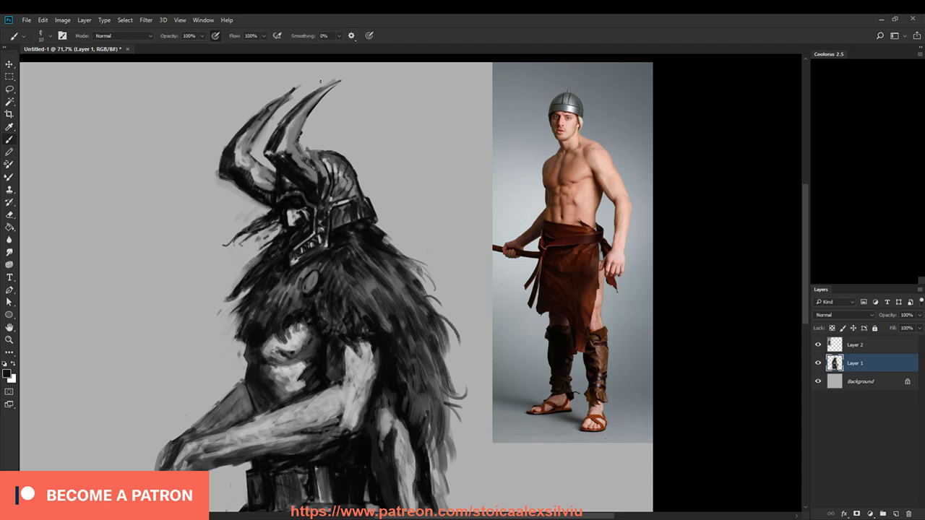
Step: Shade the torso's side and break up the abdominal highlights with sampled grey strokes to define the muscles
key(ctrl+shift+h)
key(h)
drag(419, 449, 458, 391)
alt+click(320, 282)
alt+click(341, 292)
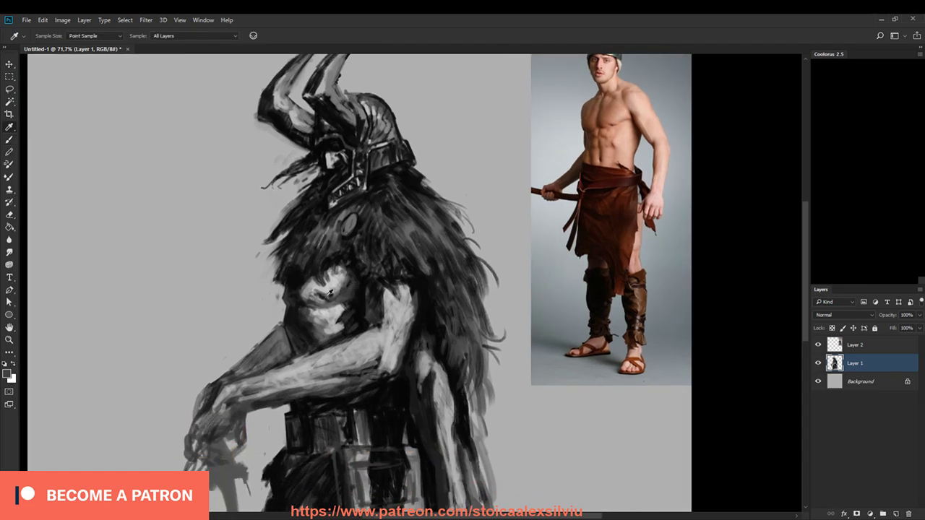
mouse_move(290, 287)
mouse_down()
mouse_move(307, 341)
mouse_move(312, 347)
mouse_up()
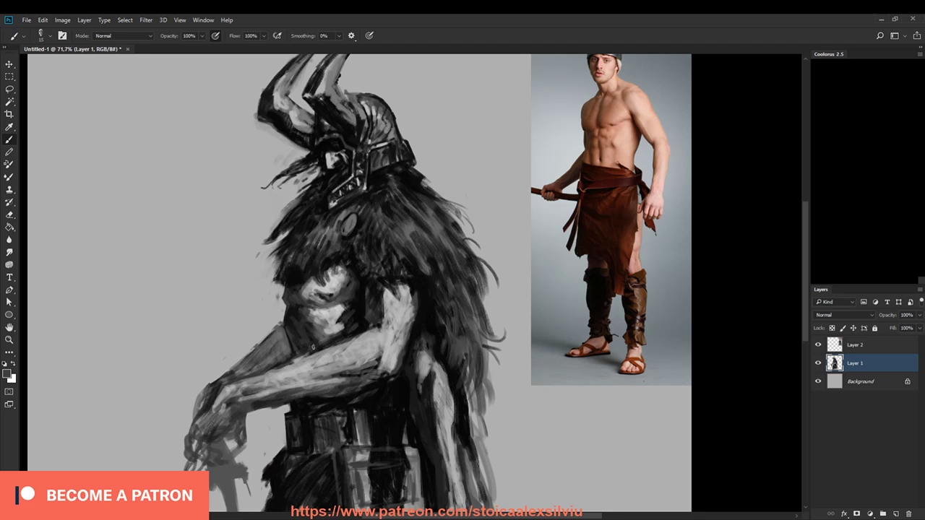
key(bracketleft)
alt+click(344, 292)
drag(305, 294, 317, 300)
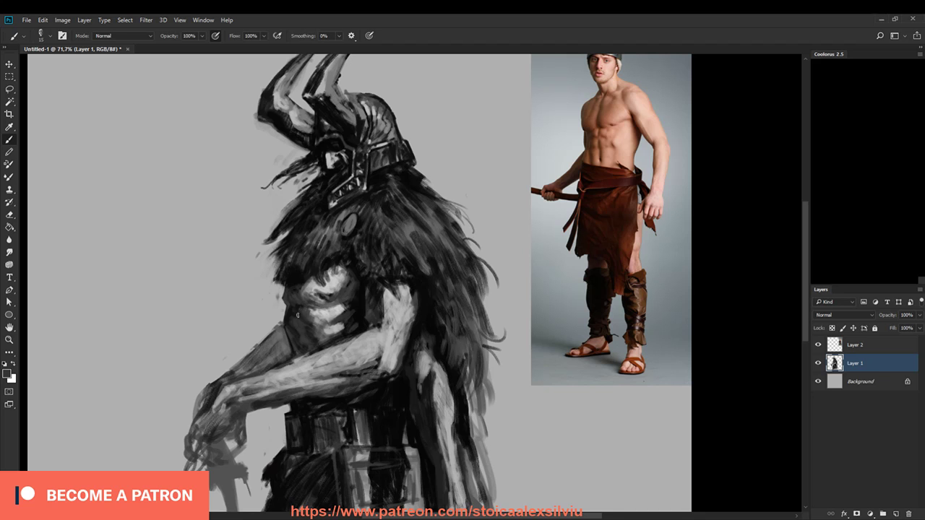
Step: Add shading to the bent arm's shoulder and along its forearm down to the wrist
drag(375, 282, 391, 312)
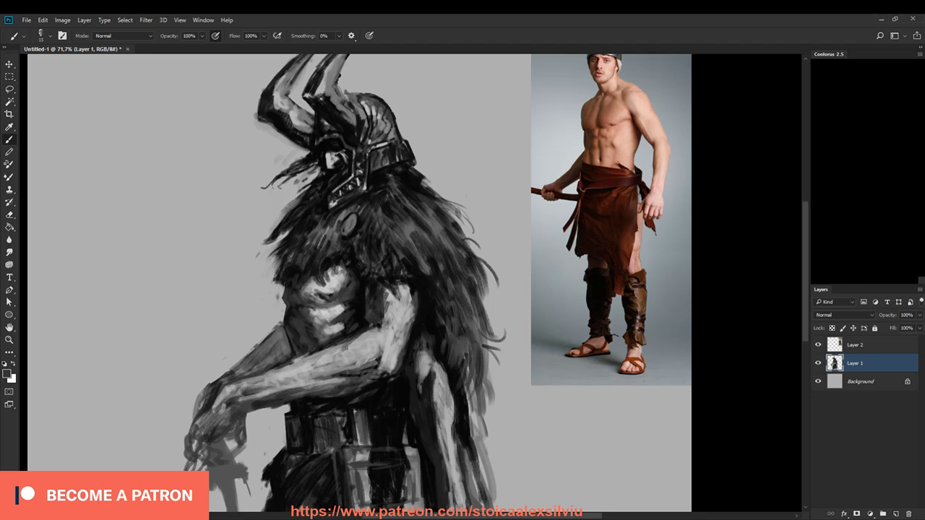
key(bracketright)
mouse_move(366, 385)
mouse_down()
mouse_move(241, 399)
mouse_move(232, 411)
mouse_move(232, 395)
mouse_move(274, 387)
mouse_up()
key(bracketleft)
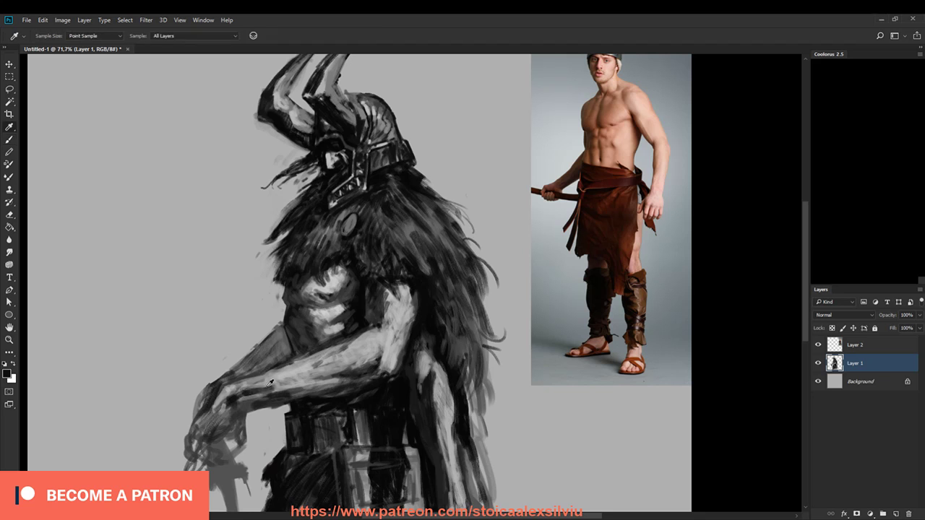
alt+click(235, 398)
drag(242, 391, 301, 383)
Step: Define the resting hand's wrist and fingers above the sword with dark strokes, and clean up its outer edge
alt+click(227, 411)
mouse_move(231, 407)
mouse_down()
mouse_move(231, 427)
mouse_move(202, 437)
mouse_move(202, 454)
mouse_move(242, 428)
mouse_move(235, 459)
mouse_up()
alt+click(233, 403)
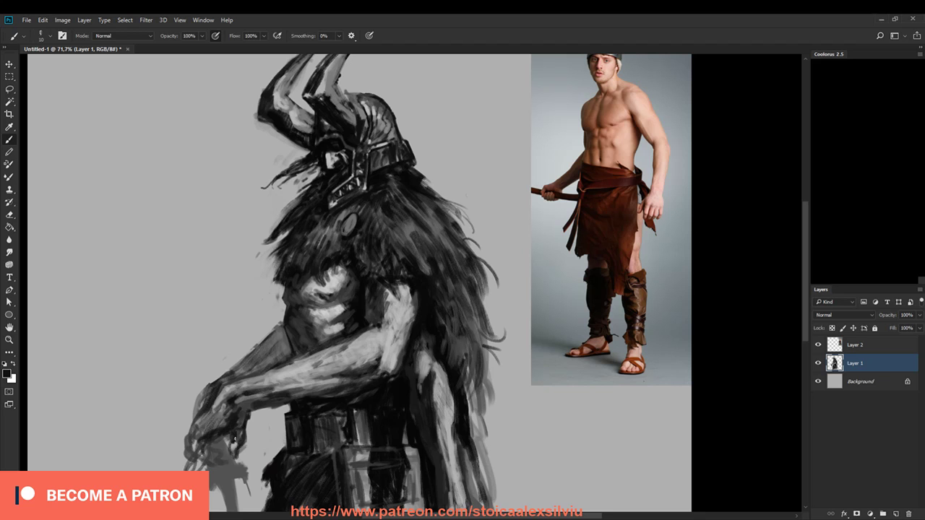
key(e)
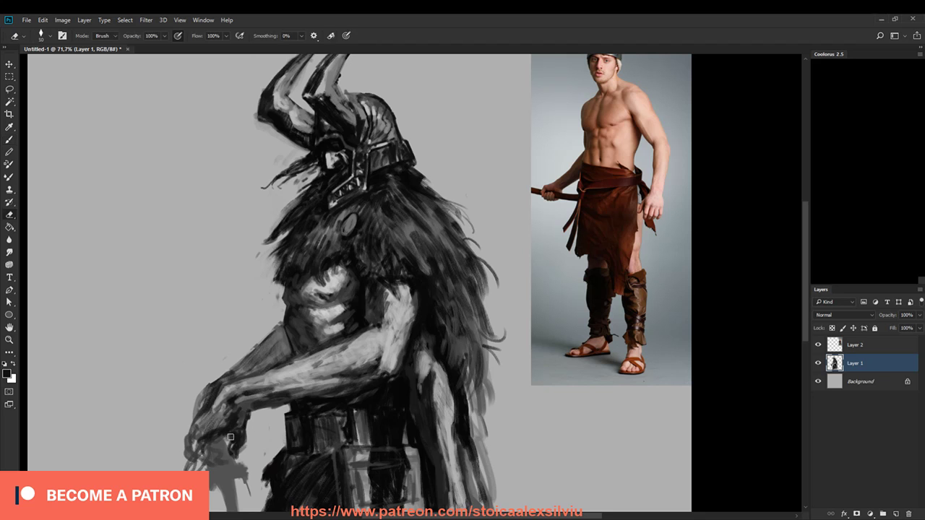
key(b)
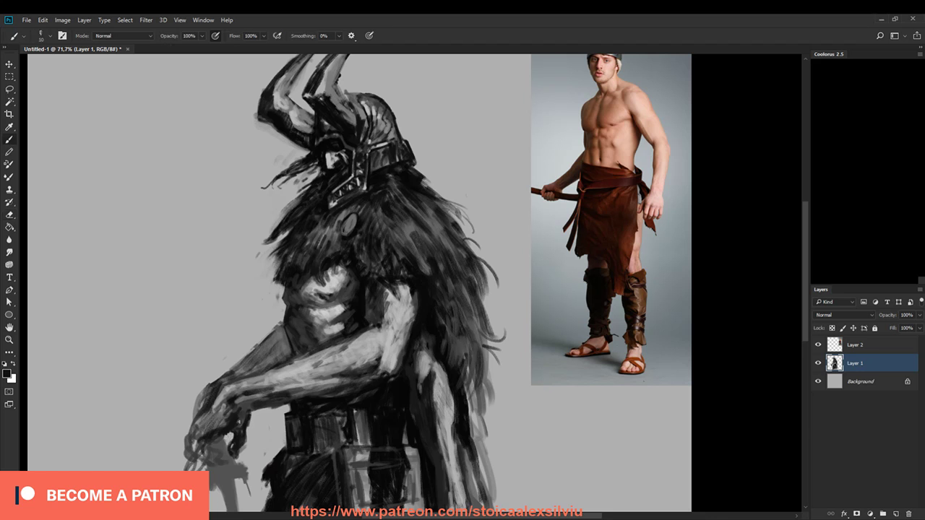
drag(220, 432, 195, 470)
drag(209, 407, 187, 469)
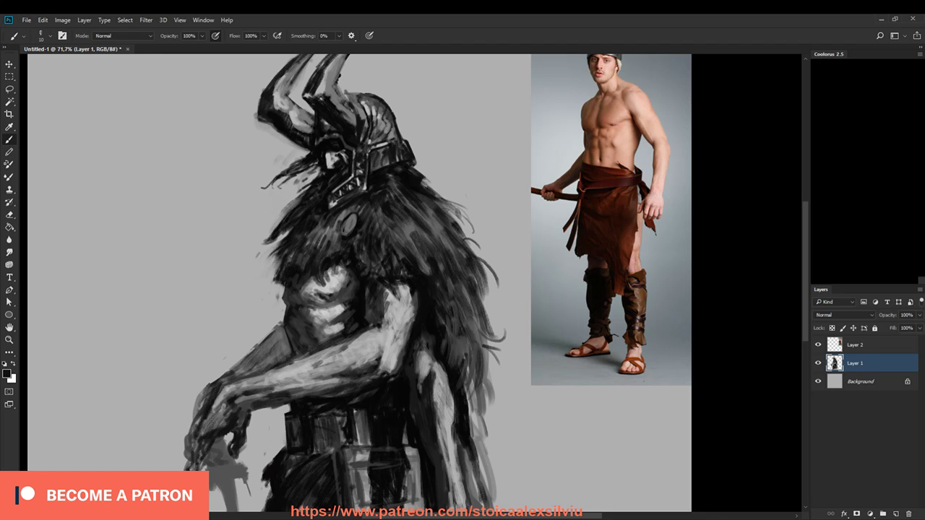
mouse_move(229, 407)
mouse_down()
mouse_move(206, 435)
mouse_move(236, 414)
mouse_up()
mouse_move(258, 405)
mouse_down()
mouse_move(289, 405)
mouse_move(239, 399)
mouse_up()
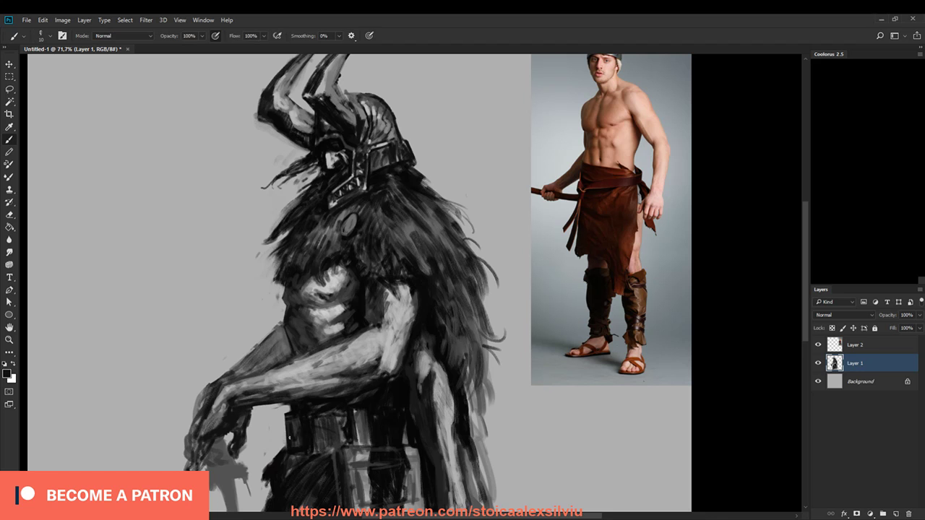
mouse_move(212, 397)
mouse_down()
mouse_move(214, 426)
mouse_move(194, 454)
mouse_move(191, 427)
mouse_move(187, 463)
mouse_up()
key(e)
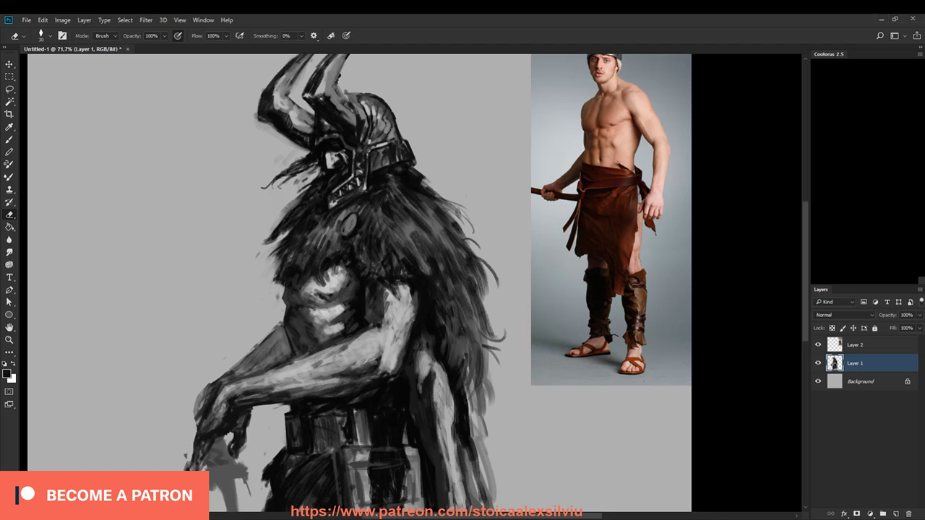
drag(198, 406, 202, 385)
Step: Darken the far forearm behind the bent arm with sampled dark grey strokes
key(b)
drag(278, 328, 227, 377)
alt+click(279, 333)
key(])
drag(281, 322, 233, 373)
alt+click(281, 357)
key(])
mouse_move(282, 325)
mouse_down()
mouse_move(271, 333)
mouse_move(256, 354)
mouse_move(273, 356)
mouse_move(232, 374)
mouse_up()
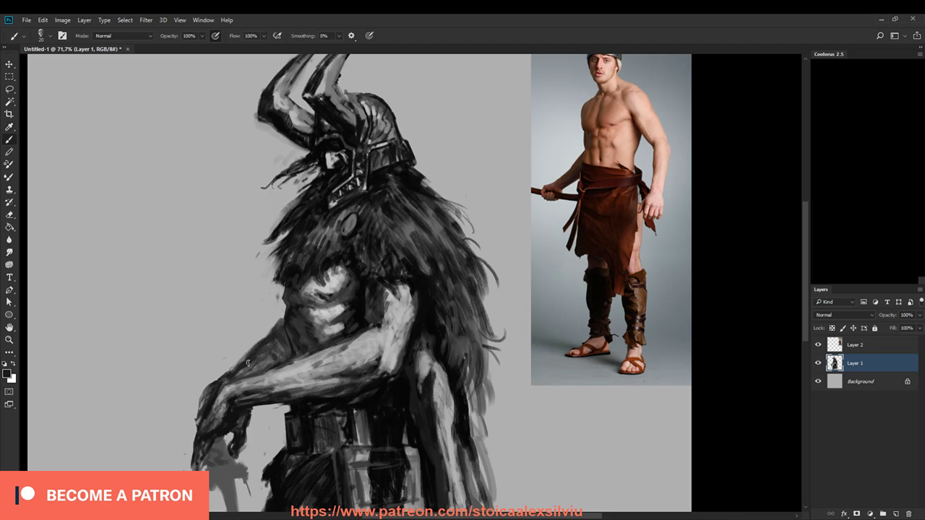
Step: Trim the torso's outer contour with the Eraser and touch up the rib and abdomen shading
key(e)
drag(290, 307, 294, 346)
key(b)
alt+click(302, 339)
key(bracketleft)
key(bracketright)
alt+click(298, 273)
key(bracketleft)
key(bracketleft)
drag(307, 303, 318, 309)
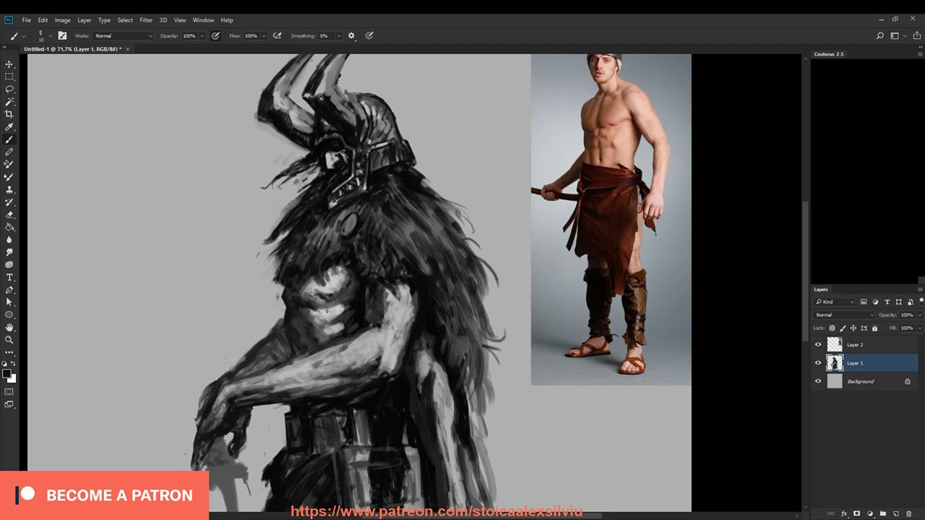
alt+click(302, 301)
key(bracketright)
alt+click(334, 303)
key(bracketleft)
Step: Outline a wide belt flaring outward at the warrior's waist with dark strokes
drag(285, 429, 269, 450)
key(e)
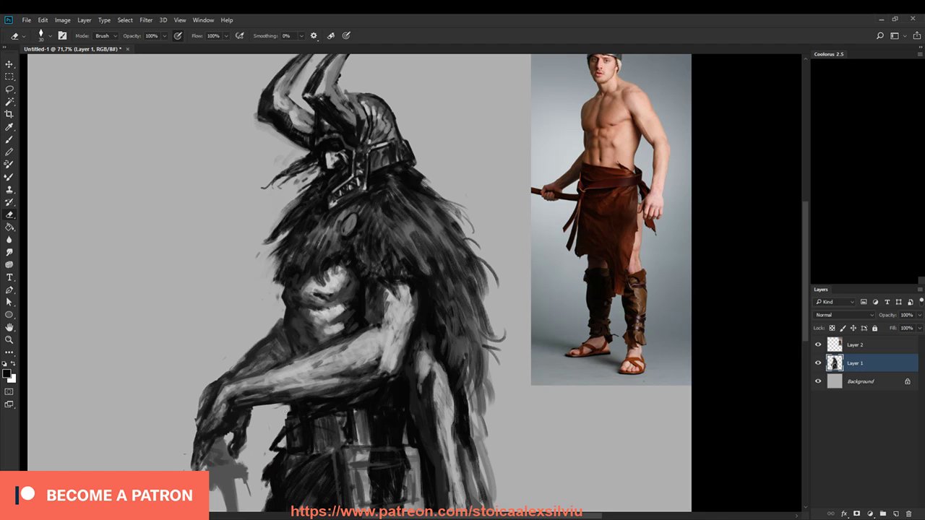
key(b)
mouse_move(290, 426)
mouse_down()
mouse_move(273, 444)
mouse_move(348, 443)
mouse_up()
Step: Fill the flared belt with sampled grey and dark tones, and darken the area above its middle
alt+click(329, 425)
key(bracketright)
key(bracketright)
mouse_move(345, 410)
mouse_down()
mouse_move(303, 425)
mouse_move(346, 415)
mouse_move(339, 439)
mouse_move(330, 425)
mouse_move(316, 441)
mouse_move(345, 436)
mouse_move(380, 401)
mouse_move(364, 455)
mouse_move(364, 442)
mouse_move(341, 414)
mouse_up()
alt+click(326, 426)
alt+click(290, 432)
key(bracketright)
key(bracketright)
mouse_move(294, 432)
mouse_down()
mouse_move(312, 422)
mouse_move(334, 441)
mouse_move(345, 430)
mouse_up()
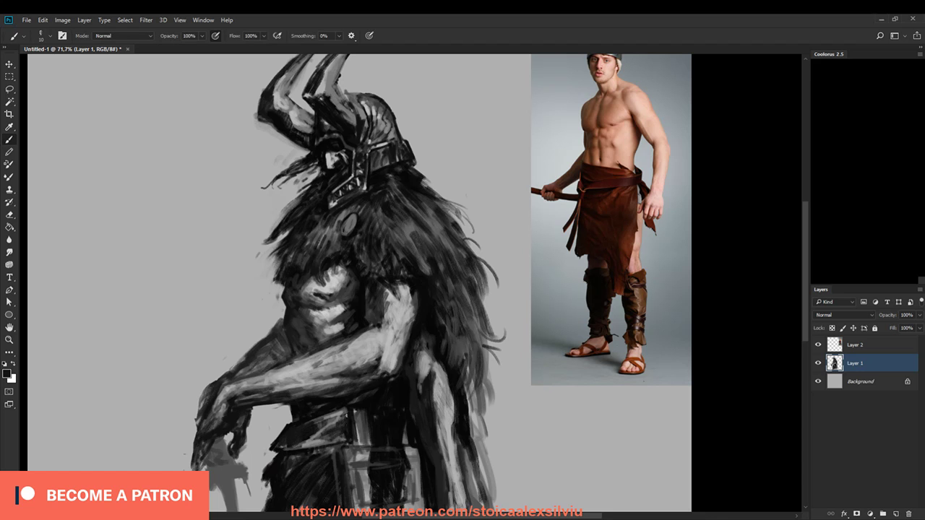
alt+click(372, 412)
drag(349, 410, 384, 400)
Step: Erase the loose cape strands beside the hanging arm and the grey patch behind the axe head
drag(532, 442, 437, 274)
alt+click(377, 251)
key(e)
mouse_move(398, 231)
mouse_down()
mouse_move(375, 260)
mouse_move(367, 238)
mouse_move(370, 276)
mouse_move(387, 260)
mouse_move(398, 347)
mouse_move(378, 292)
mouse_up()
drag(380, 339, 401, 355)
mouse_move(500, 301)
mouse_down()
mouse_move(504, 469)
mouse_move(524, 363)
mouse_up()
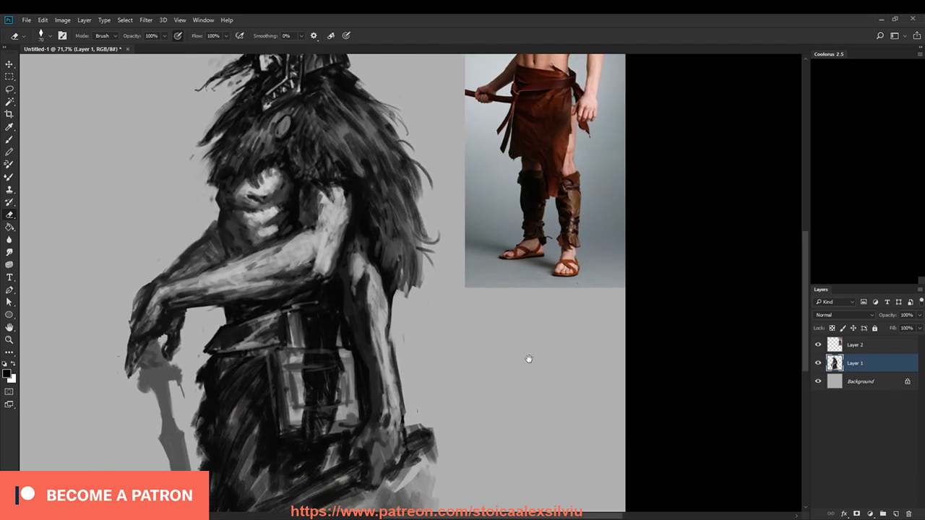
drag(505, 396, 524, 380)
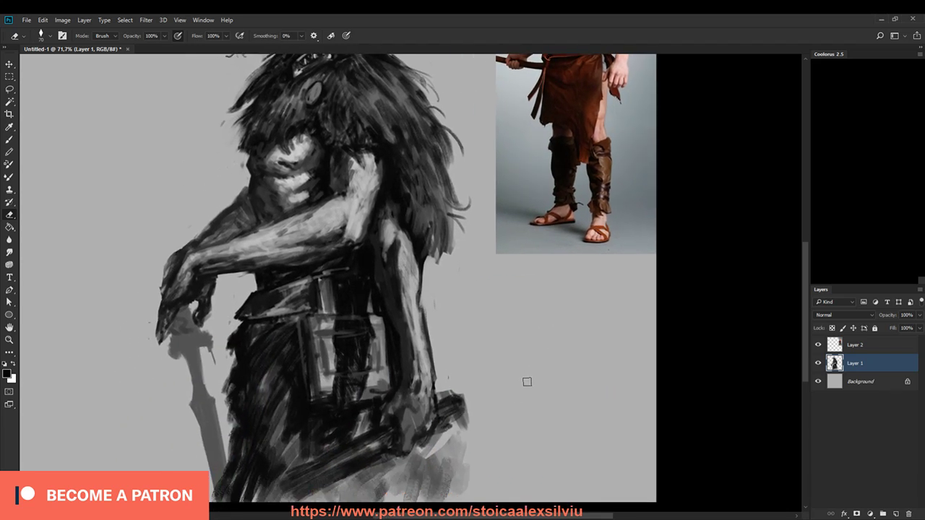
mouse_move(469, 473)
mouse_down()
mouse_move(448, 463)
mouse_move(437, 488)
mouse_up()
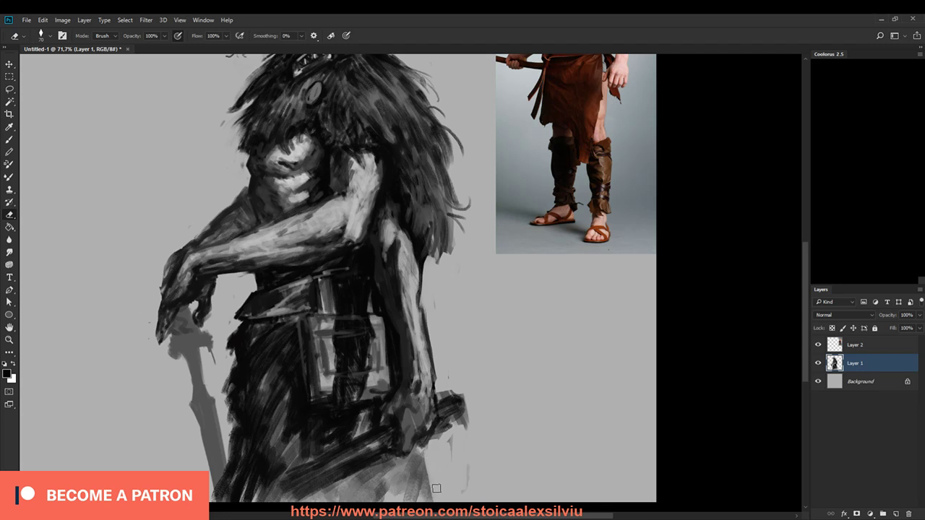
drag(510, 374, 525, 435)
key(b)
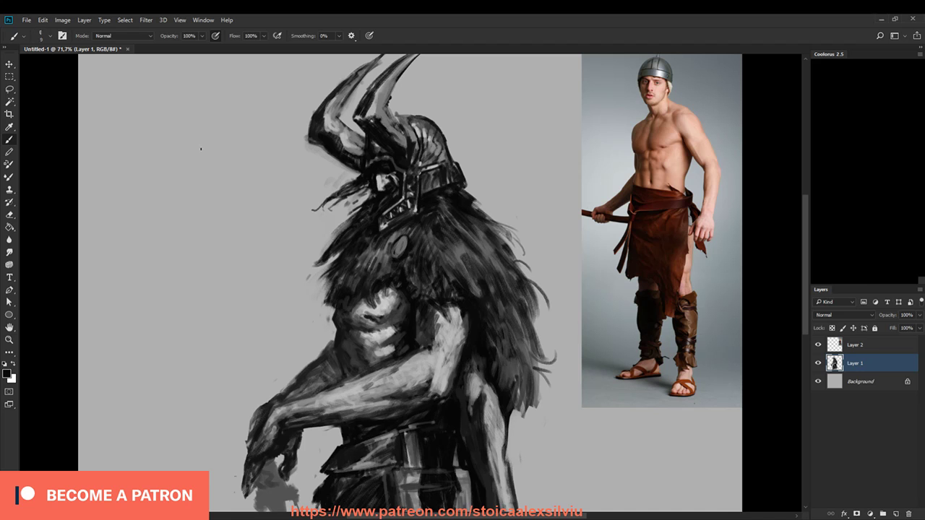
drag(200, 151, 170, 183)
drag(215, 143, 162, 195)
drag(200, 162, 175, 192)
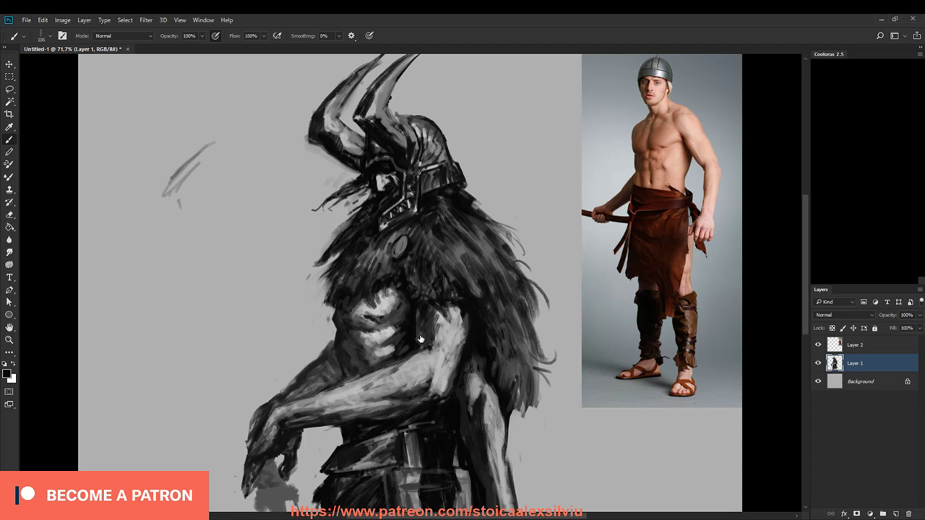
drag(222, 127, 163, 193)
drag(217, 151, 165, 229)
drag(220, 186, 190, 238)
drag(231, 145, 210, 225)
drag(242, 170, 217, 263)
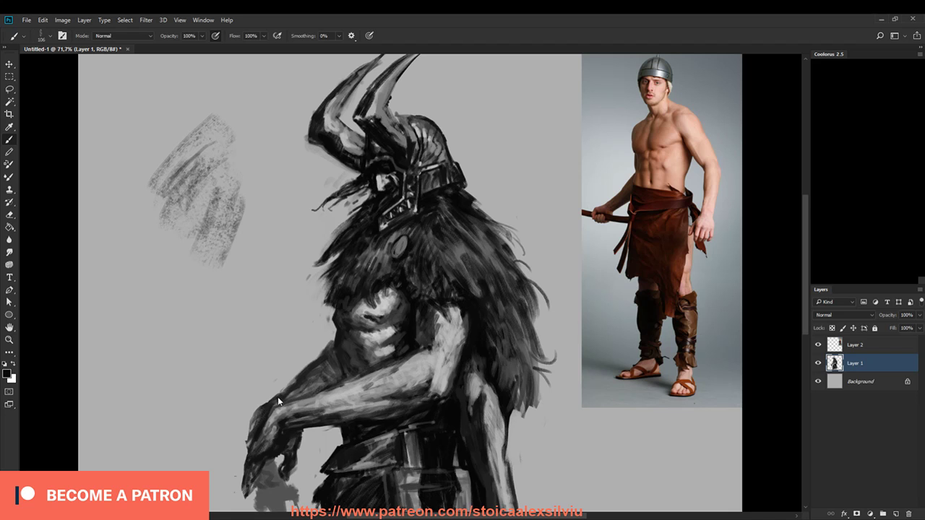
drag(209, 155, 194, 177)
key(e)
mouse_move(230, 129)
mouse_down()
mouse_move(145, 193)
mouse_move(190, 160)
mouse_move(249, 152)
mouse_move(221, 280)
mouse_up()
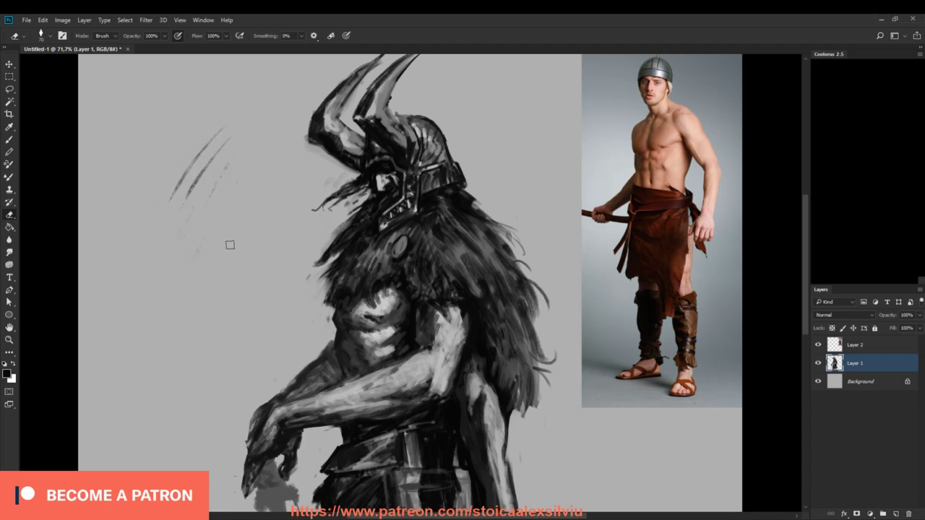
mouse_move(217, 164)
mouse_down()
mouse_move(218, 128)
mouse_move(177, 224)
mouse_up()
Step: Create a new layer above the figure painting and loosely sketch an upper-body outline on the empty background
mouse_move(302, 430)
mouse_down()
mouse_move(364, 353)
mouse_move(342, 401)
mouse_up()
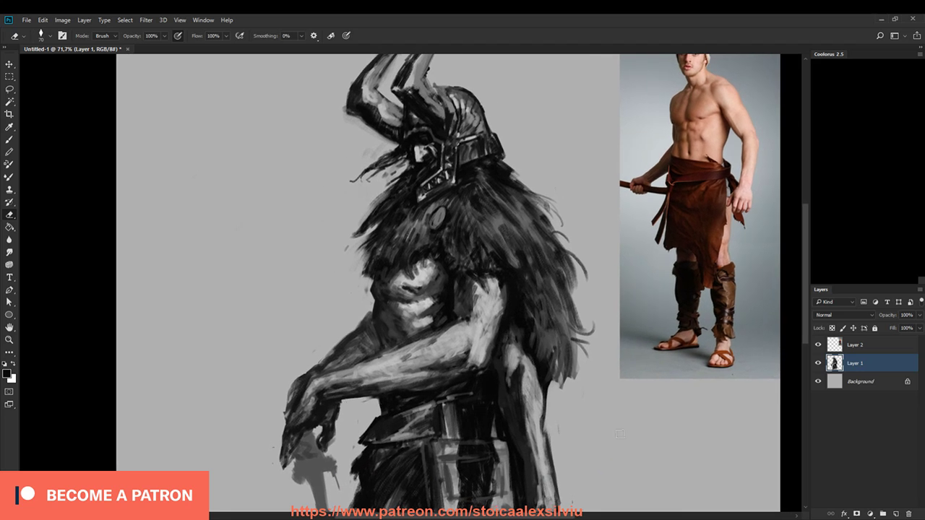
click(895, 514)
key(b)
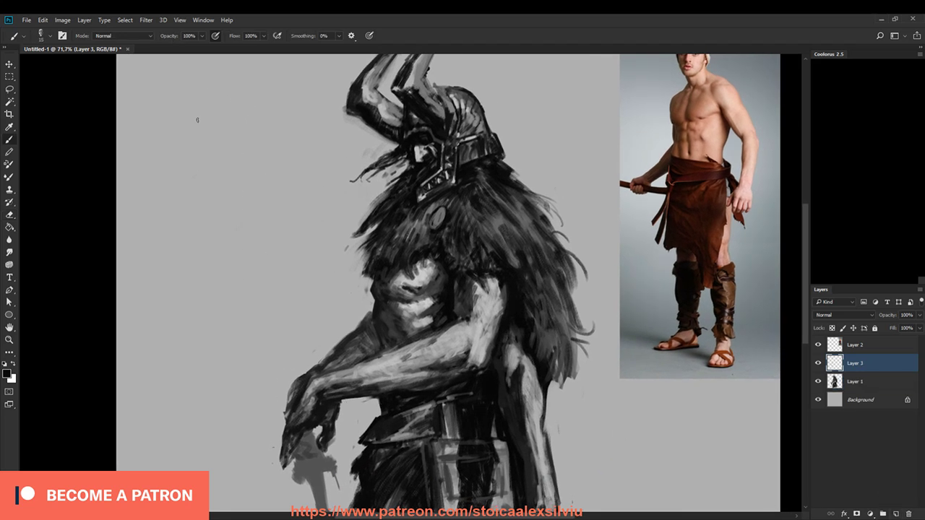
drag(221, 108, 192, 134)
mouse_move(193, 128)
mouse_down()
mouse_move(177, 152)
mouse_move(210, 137)
mouse_up()
drag(203, 124, 254, 160)
drag(183, 138, 174, 166)
mouse_move(182, 174)
mouse_down()
mouse_move(178, 195)
mouse_move(192, 220)
mouse_up()
drag(251, 166, 240, 175)
drag(262, 170, 247, 184)
mouse_move(246, 125)
mouse_down()
mouse_move(272, 174)
mouse_move(268, 212)
mouse_move(250, 238)
mouse_up()
drag(245, 236, 229, 247)
drag(178, 153, 170, 181)
drag(179, 201, 176, 220)
Step: Sketch the inner construction lines of the upper-body study, reinforcing the crossing lines at the near shoulder
drag(189, 138, 232, 170)
drag(209, 173, 238, 205)
drag(217, 195, 220, 205)
drag(257, 180, 277, 187)
drag(254, 145, 268, 169)
mouse_move(196, 150)
mouse_down()
mouse_move(250, 184)
mouse_move(251, 174)
mouse_up()
drag(228, 158, 258, 184)
mouse_move(250, 169)
mouse_down()
mouse_move(251, 139)
mouse_move(269, 169)
mouse_up()
mouse_move(260, 157)
mouse_down()
mouse_move(269, 185)
mouse_move(232, 154)
mouse_move(244, 182)
mouse_up()
drag(224, 153, 244, 163)
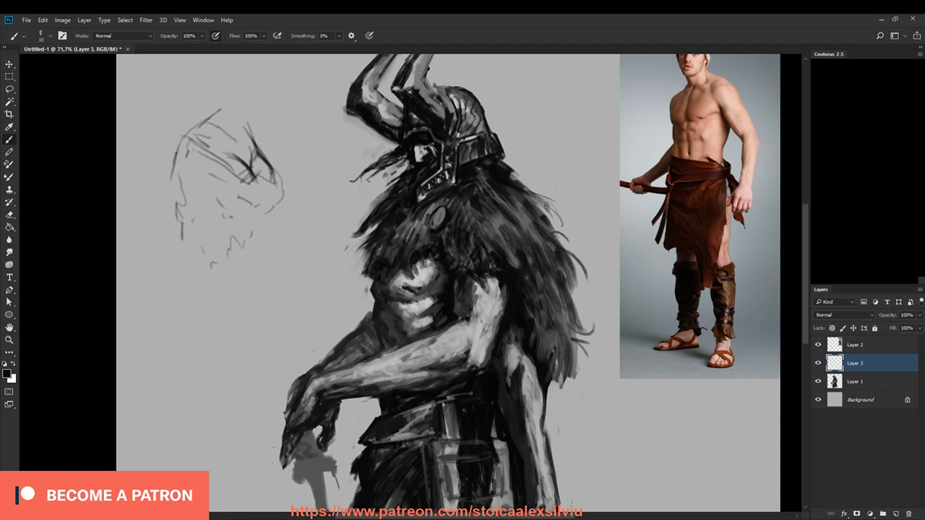
Step: Extend the study upward with neck lines and draw an angular shoulder contour along its outer side
mouse_move(216, 114)
mouse_down()
mouse_move(189, 134)
mouse_move(176, 169)
mouse_up()
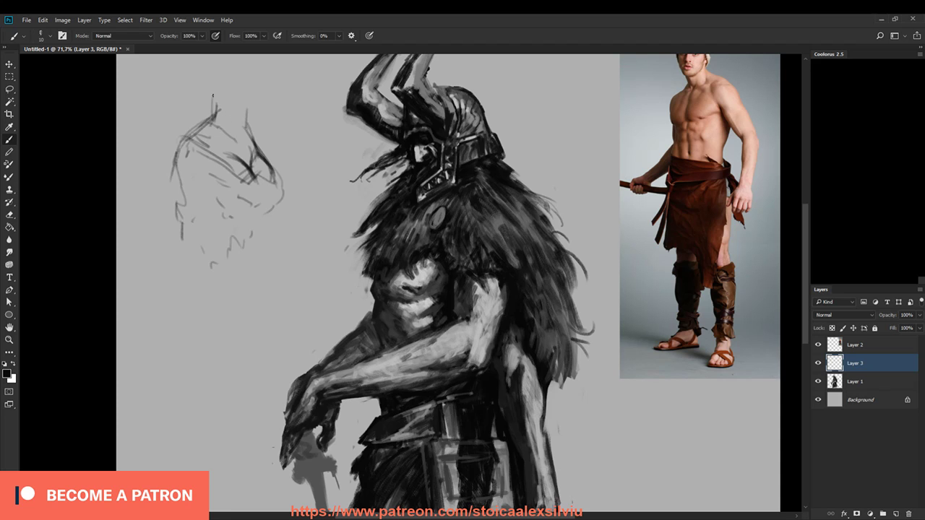
mouse_move(224, 95)
mouse_down()
mouse_move(218, 111)
mouse_move(247, 94)
mouse_move(250, 120)
mouse_move(179, 172)
mouse_move(174, 210)
mouse_move(200, 179)
mouse_up()
drag(177, 196, 192, 191)
mouse_move(188, 138)
mouse_down()
mouse_move(165, 178)
mouse_move(198, 147)
mouse_move(206, 156)
mouse_move(166, 180)
mouse_move(164, 194)
mouse_up()
drag(165, 194, 185, 194)
drag(183, 160, 227, 155)
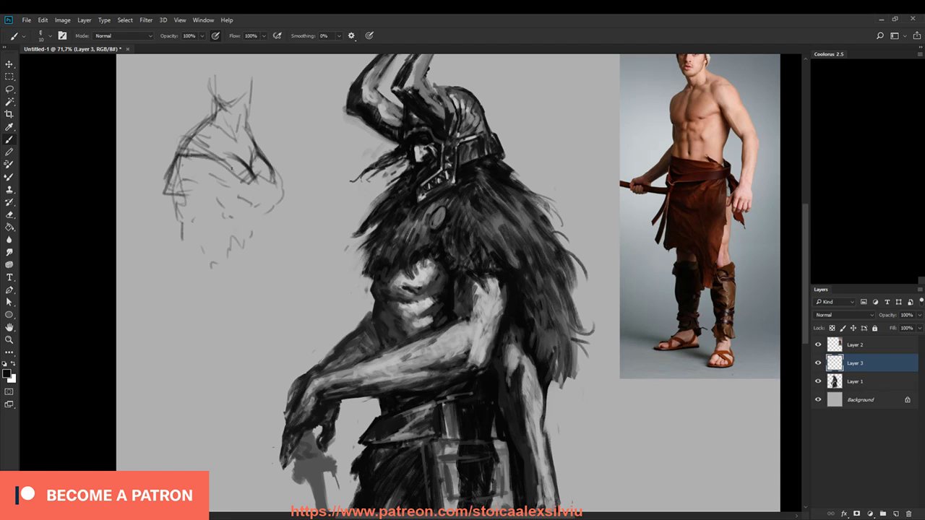
Step: Add a rounded form at the study's centre and strengthen the side contours tapering down to the waist
mouse_move(228, 175)
mouse_down()
mouse_move(251, 172)
mouse_move(257, 208)
mouse_move(256, 172)
mouse_move(280, 191)
mouse_move(272, 205)
mouse_up()
mouse_move(265, 182)
mouse_down()
mouse_move(264, 199)
mouse_move(247, 206)
mouse_move(239, 198)
mouse_up()
mouse_move(222, 180)
mouse_down()
mouse_move(228, 198)
mouse_move(257, 179)
mouse_move(273, 191)
mouse_move(261, 218)
mouse_up()
mouse_move(179, 179)
mouse_down()
mouse_move(187, 209)
mouse_move(217, 239)
mouse_move(272, 219)
mouse_move(221, 276)
mouse_up()
mouse_move(216, 165)
mouse_down()
mouse_move(182, 189)
mouse_move(195, 204)
mouse_up()
drag(185, 183, 200, 218)
drag(201, 158, 182, 217)
mouse_move(183, 149)
mouse_down()
mouse_move(178, 165)
mouse_move(218, 101)
mouse_move(273, 166)
mouse_move(247, 170)
mouse_move(252, 201)
mouse_up()
drag(233, 163, 229, 201)
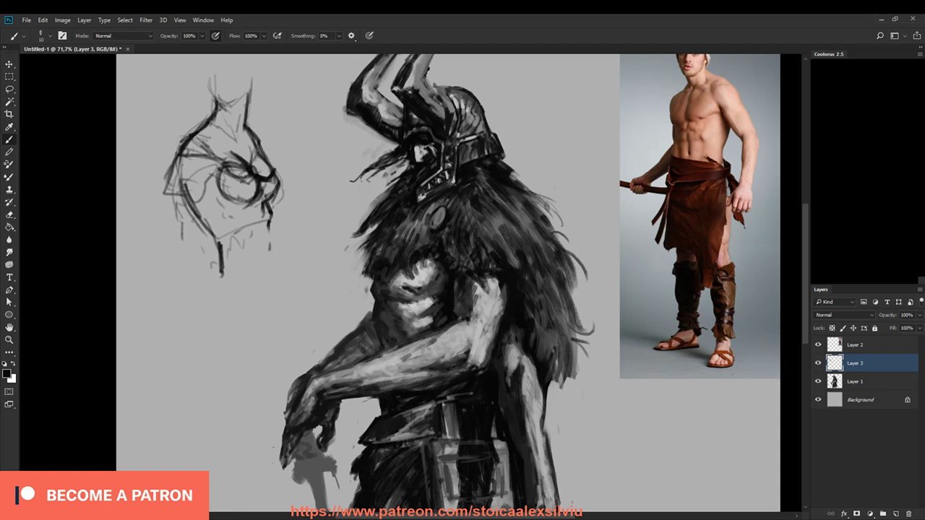
Step: Reinforce the chest forms of the upper-body study around the central rounded shape
mouse_move(257, 166)
mouse_down()
mouse_move(272, 179)
mouse_move(273, 168)
mouse_up()
drag(259, 153, 274, 169)
mouse_move(227, 149)
mouse_down()
mouse_move(275, 166)
mouse_move(282, 186)
mouse_move(268, 202)
mouse_up()
Step: Draw the study's far-side contour below the chest and outline the lower edge of the ribcage
mouse_move(257, 203)
mouse_down()
mouse_move(250, 210)
mouse_move(267, 215)
mouse_move(273, 256)
mouse_up()
click(245, 267)
mouse_move(262, 212)
mouse_down()
mouse_move(245, 245)
mouse_move(260, 251)
mouse_move(245, 233)
mouse_move(263, 252)
mouse_up()
drag(274, 243, 273, 251)
drag(267, 247, 266, 254)
mouse_move(261, 211)
mouse_down()
mouse_move(276, 246)
mouse_move(217, 240)
mouse_up()
drag(202, 223, 210, 242)
mouse_move(210, 242)
mouse_down()
mouse_move(221, 242)
mouse_move(224, 256)
mouse_up()
drag(202, 250, 218, 253)
Step: Define the near shoulder of the study with a rounded cap and lines wrapping around the top of the arm
mouse_move(202, 175)
mouse_down()
mouse_move(195, 192)
mouse_move(163, 199)
mouse_move(198, 201)
mouse_move(197, 182)
mouse_up()
drag(193, 190, 221, 177)
mouse_move(171, 157)
mouse_down()
mouse_move(220, 163)
mouse_move(212, 173)
mouse_up()
mouse_move(211, 166)
mouse_down()
mouse_move(198, 197)
mouse_move(203, 187)
mouse_up()
drag(192, 160, 202, 162)
drag(204, 171, 164, 212)
drag(166, 213, 169, 223)
Step: Sketch the near upper arm hanging from the shoulder and shape it down to the elbow
mouse_move(177, 210)
mouse_down()
mouse_move(187, 215)
mouse_move(174, 228)
mouse_move(164, 223)
mouse_up()
drag(186, 215, 185, 228)
drag(169, 197, 147, 250)
mouse_move(170, 196)
mouse_down()
mouse_move(139, 256)
mouse_move(149, 252)
mouse_move(151, 262)
mouse_move(166, 248)
mouse_move(164, 267)
mouse_up()
mouse_move(199, 200)
mouse_down()
mouse_move(200, 236)
mouse_move(162, 261)
mouse_up()
mouse_move(188, 257)
mouse_down()
mouse_move(157, 263)
mouse_move(153, 244)
mouse_move(172, 220)
mouse_move(183, 266)
mouse_up()
mouse_move(186, 199)
mouse_down()
mouse_move(178, 265)
mouse_move(204, 264)
mouse_move(182, 273)
mouse_move(169, 306)
mouse_up()
drag(167, 273, 177, 314)
Step: Draw the tapering forearm contours from the elbow down to the wrist
drag(189, 262, 213, 347)
drag(186, 309, 215, 354)
mouse_move(178, 288)
mouse_down()
mouse_move(201, 349)
mouse_move(221, 348)
mouse_move(214, 366)
mouse_up()
mouse_move(175, 263)
mouse_down()
mouse_move(193, 324)
mouse_move(206, 332)
mouse_up()
drag(195, 287, 211, 325)
mouse_move(185, 313)
mouse_down()
mouse_move(193, 355)
mouse_move(210, 356)
mouse_up()
Step: Sketch the hand with extended fingers below the wrist and accent the elbow
drag(190, 328, 198, 371)
drag(196, 355, 218, 369)
drag(205, 326, 218, 367)
mouse_move(198, 351)
mouse_down()
mouse_move(192, 380)
mouse_move(202, 380)
mouse_up()
drag(203, 376, 205, 381)
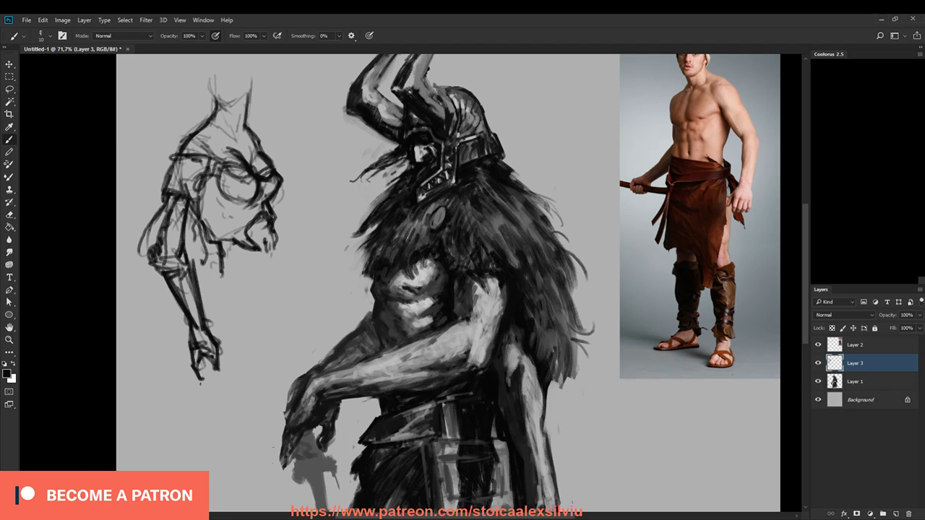
mouse_move(164, 278)
mouse_down()
mouse_move(175, 296)
mouse_move(180, 283)
mouse_up()
drag(195, 351, 231, 372)
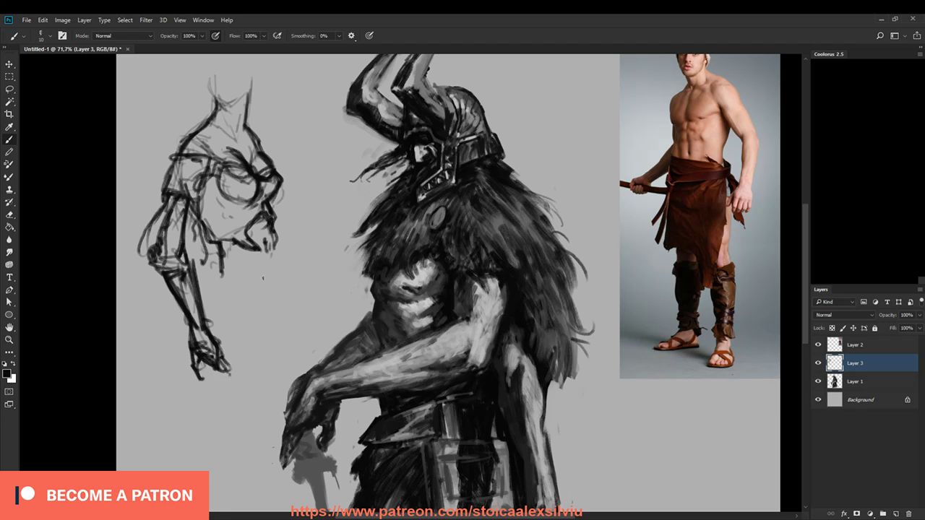
Step: Sketch the study's waist with side contours running from the ribcage down to a horizontal hip line
mouse_move(218, 245)
mouse_down()
mouse_move(217, 274)
mouse_move(275, 263)
mouse_move(251, 270)
mouse_move(254, 283)
mouse_up()
drag(274, 247, 262, 303)
drag(277, 269, 260, 309)
drag(219, 265, 204, 309)
mouse_move(280, 273)
mouse_down()
mouse_move(273, 296)
mouse_move(287, 324)
mouse_up()
mouse_move(212, 302)
mouse_down()
mouse_move(240, 289)
mouse_move(283, 298)
mouse_up()
mouse_move(207, 298)
mouse_down()
mouse_move(232, 295)
mouse_move(264, 252)
mouse_move(283, 298)
mouse_up()
drag(220, 247, 203, 301)
drag(275, 259, 285, 299)
Step: Add abdominal lines inside the waist, restate its side contours and erase stray strokes
drag(232, 282, 251, 302)
drag(268, 303, 278, 288)
drag(216, 288, 270, 299)
mouse_move(234, 120)
mouse_down()
mouse_move(238, 136)
mouse_move(240, 124)
mouse_up()
drag(217, 250, 195, 302)
mouse_move(277, 268)
mouse_down()
mouse_move(290, 315)
mouse_move(286, 276)
mouse_move(266, 269)
mouse_move(272, 231)
mouse_move(267, 303)
mouse_up()
key(e)
key(b)
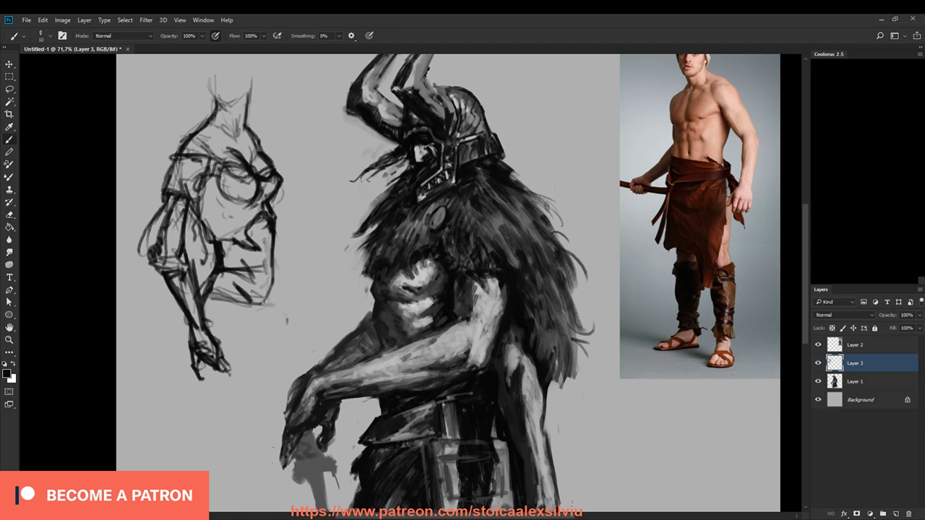
Step: Redraw the far flank and the waistline of the study, erasing excess construction lines
drag(273, 250, 292, 315)
mouse_move(208, 320)
mouse_down()
mouse_move(240, 299)
mouse_move(275, 295)
mouse_up()
drag(210, 286, 280, 292)
mouse_move(260, 258)
mouse_down()
mouse_move(268, 268)
mouse_move(242, 278)
mouse_move(224, 261)
mouse_move(202, 292)
mouse_up()
key(e)
key(b)
drag(222, 245, 223, 267)
mouse_move(217, 276)
mouse_down()
mouse_move(212, 289)
mouse_move(275, 300)
mouse_up()
Step: Mark the muscle creases on the abdomen and extend the hip contours beneath the waistline
key(e)
key(b)
drag(235, 272, 250, 286)
drag(262, 294, 266, 302)
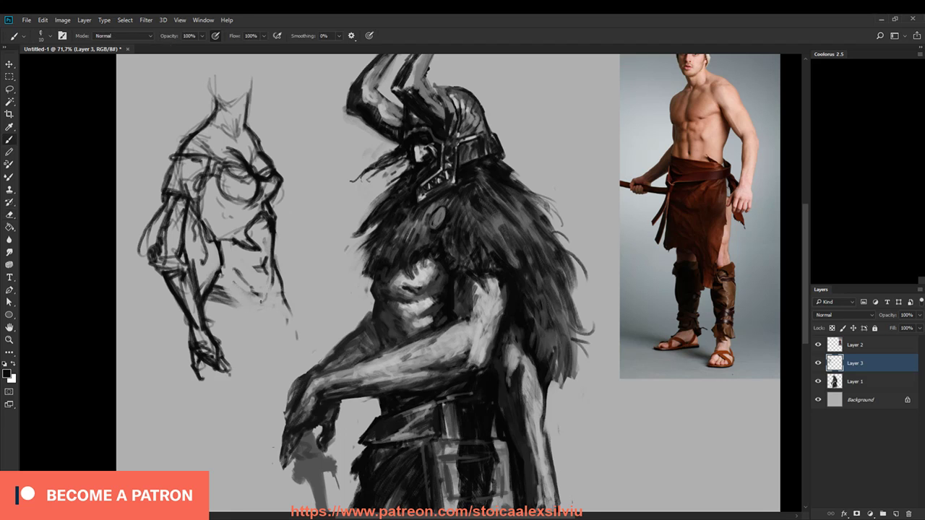
mouse_move(216, 280)
mouse_down()
mouse_move(281, 289)
mouse_move(284, 299)
mouse_move(222, 311)
mouse_up()
drag(228, 304, 201, 315)
drag(286, 299, 296, 351)
Step: Erase the construction lines inside the chest and redraw its rounded contours more cleanly
key(e)
mouse_move(224, 180)
mouse_down()
mouse_move(239, 177)
mouse_move(231, 195)
mouse_move(249, 195)
mouse_move(271, 164)
mouse_move(267, 180)
mouse_move(266, 161)
mouse_move(285, 179)
mouse_move(268, 203)
mouse_up()
key(b)
mouse_move(236, 157)
mouse_down()
mouse_move(256, 180)
mouse_move(223, 214)
mouse_up()
drag(217, 166, 278, 166)
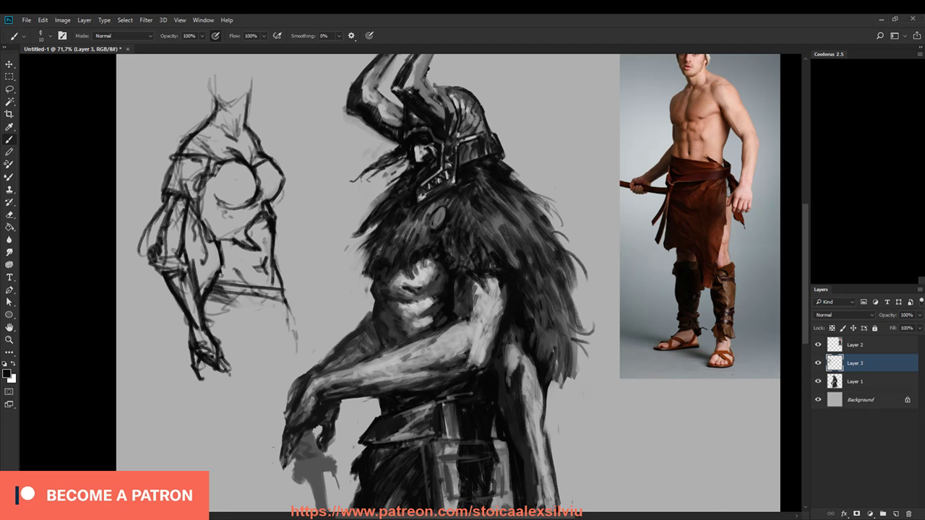
Step: Clean up the area between neck and chest and redraw the collarbone and shoulder lines
key(e)
drag(202, 144, 219, 140)
key(b)
key(e)
drag(263, 151, 256, 131)
key(b)
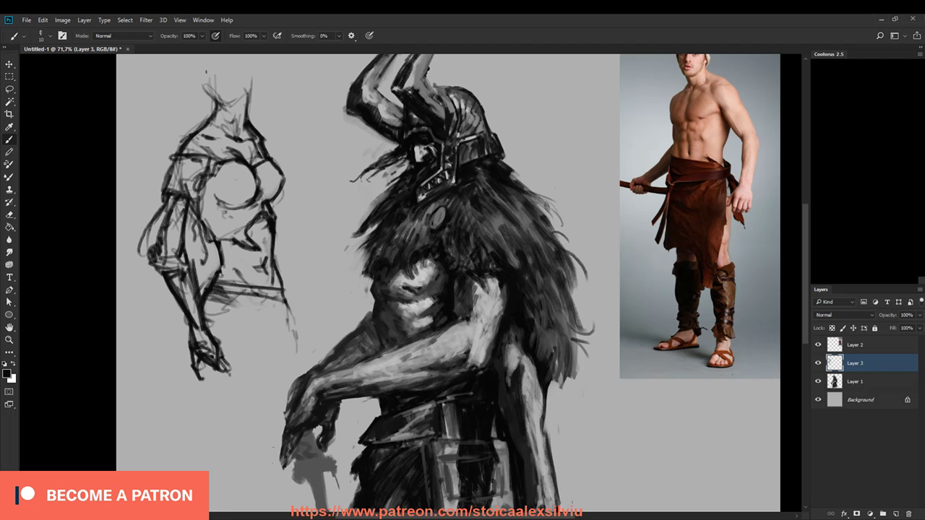
Step: Sketch the study's head with simple facial features, an ear and hair falling over the near shoulder
drag(324, 247, 329, 274)
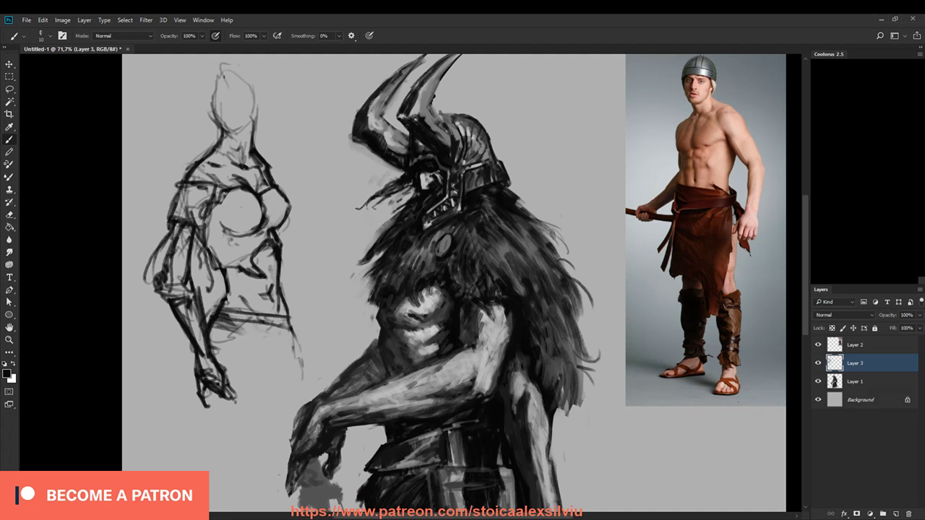
drag(218, 70, 196, 117)
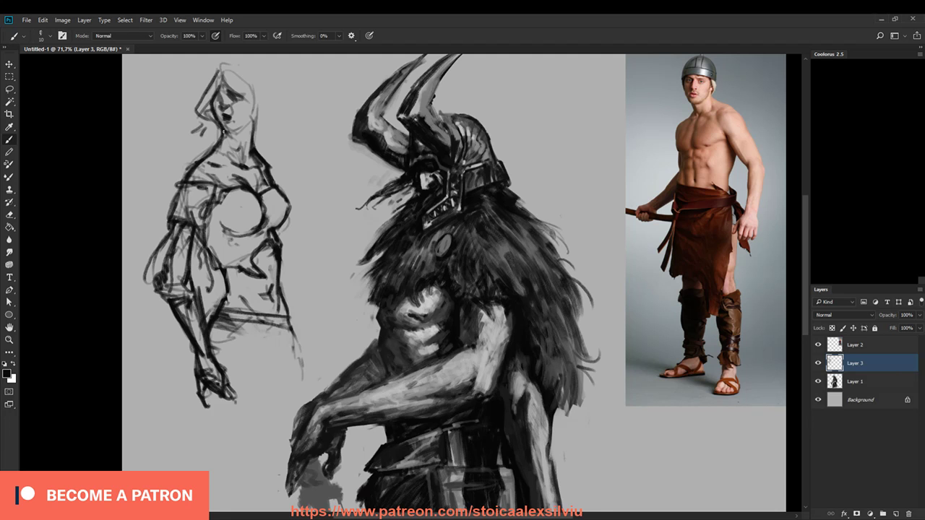
key(e)
drag(228, 82, 226, 120)
key(b)
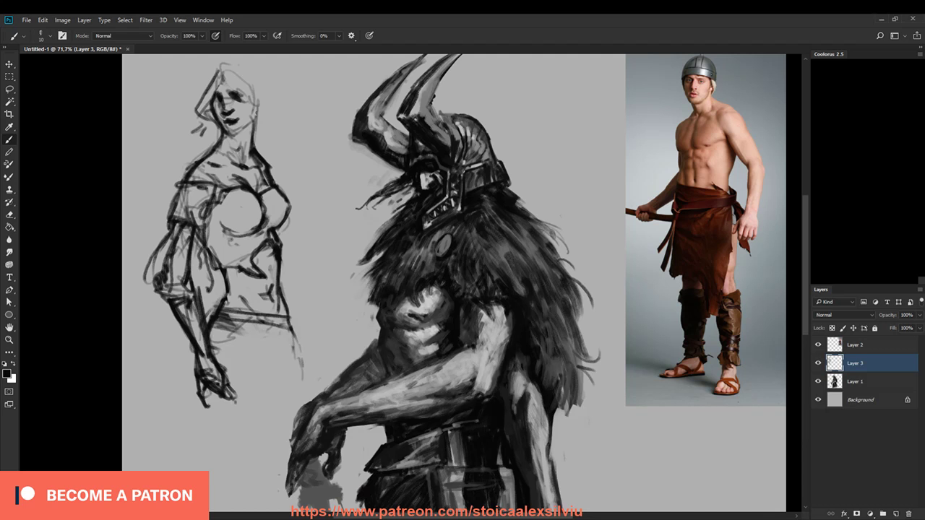
mouse_move(223, 77)
mouse_down()
mouse_move(205, 100)
mouse_move(219, 71)
mouse_up()
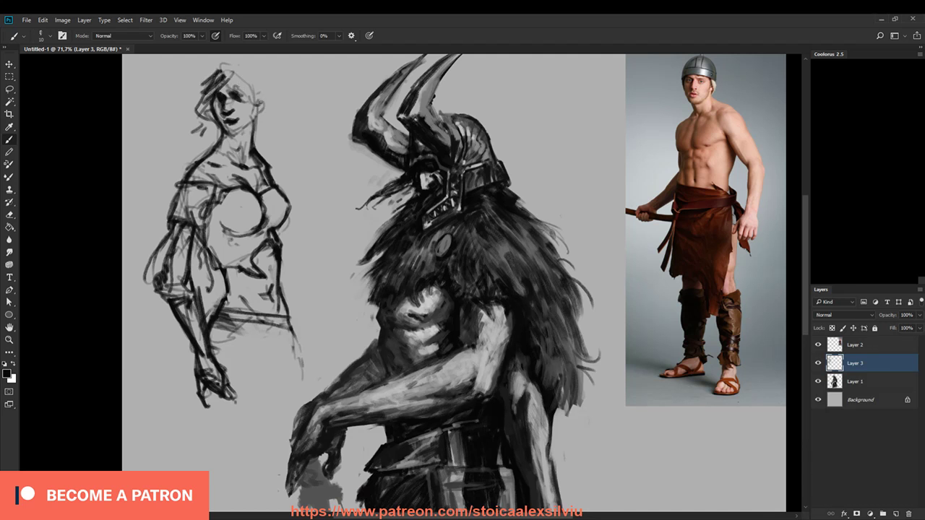
mouse_move(214, 75)
mouse_down()
mouse_move(194, 108)
mouse_move(199, 151)
mouse_up()
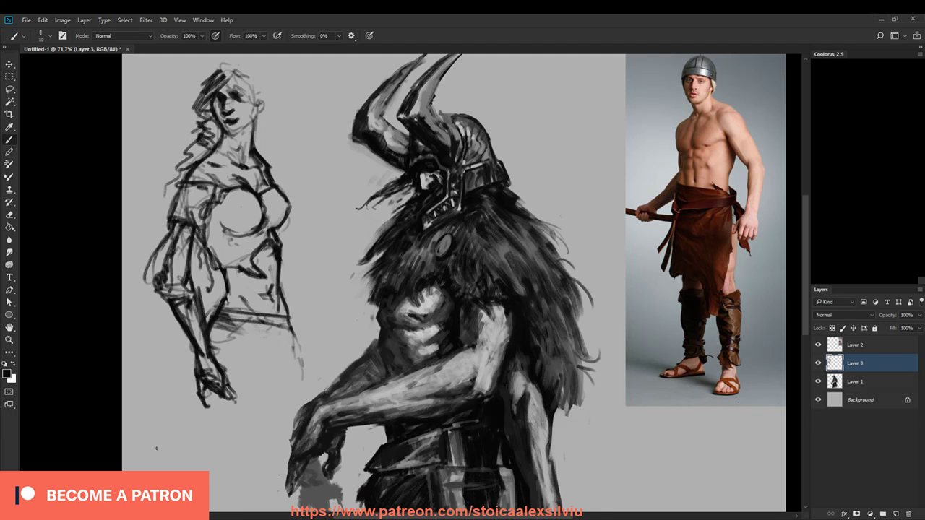
Step: Erase the entire upper-body study from Layer 3 with a 700 px eraser
key(e)
mouse_move(302, 324)
mouse_down()
mouse_move(299, 351)
mouse_move(222, 294)
mouse_move(227, 205)
mouse_move(205, 389)
mouse_up()
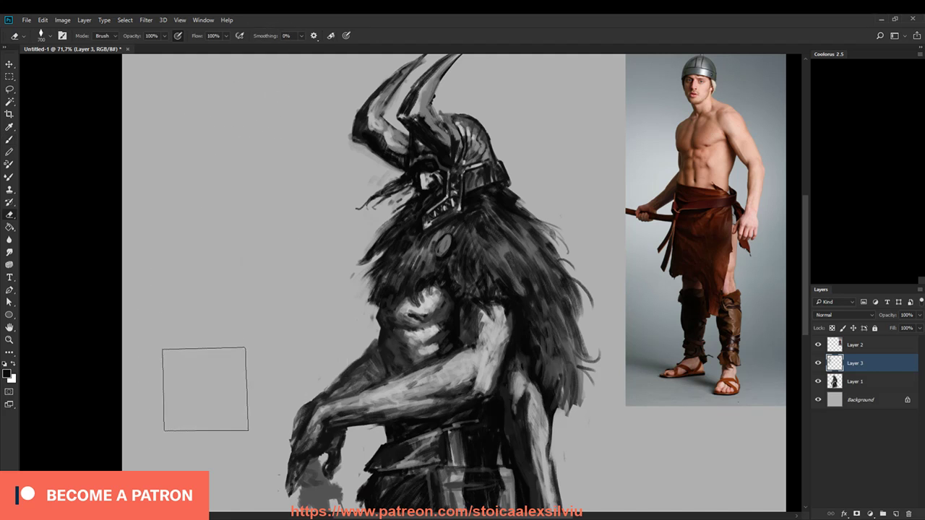
drag(577, 469, 504, 376)
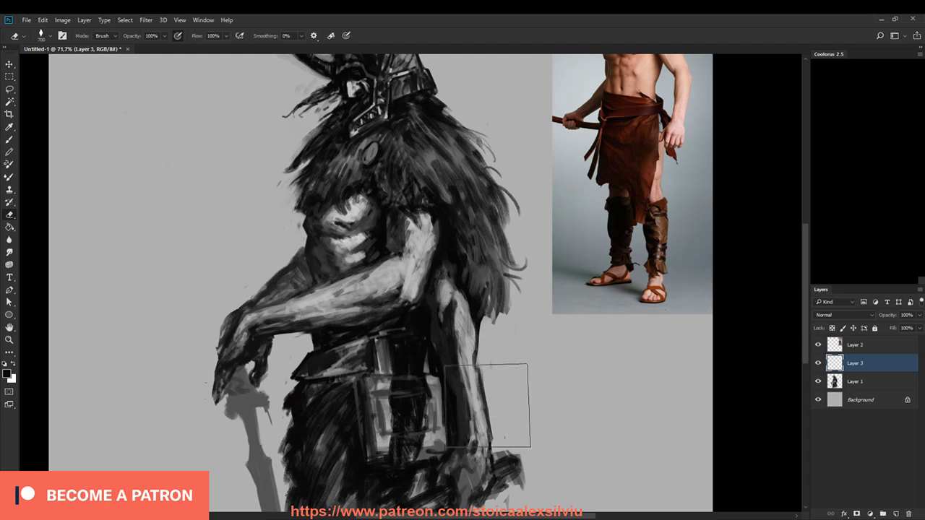
Step: Hide Layer 1 and Layer 2 so that only the empty Layer 3 and the background show
click(818, 381)
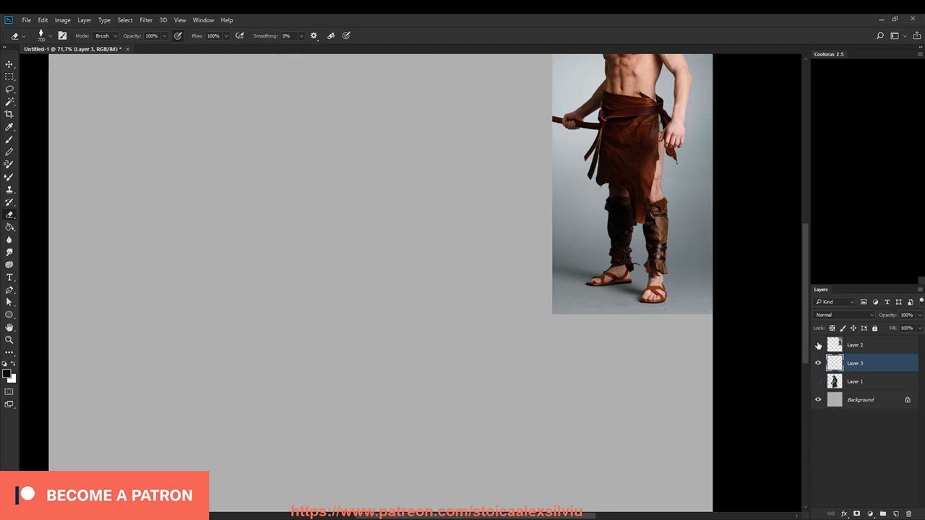
click(818, 345)
drag(618, 454, 607, 484)
mouse_move(614, 370)
mouse_down()
mouse_move(542, 451)
mouse_move(609, 351)
mouse_move(541, 334)
mouse_up()
Step: Enlarge the brush to 80 px and block in the head and outer arms of a new figure on Layer 3
key(b)
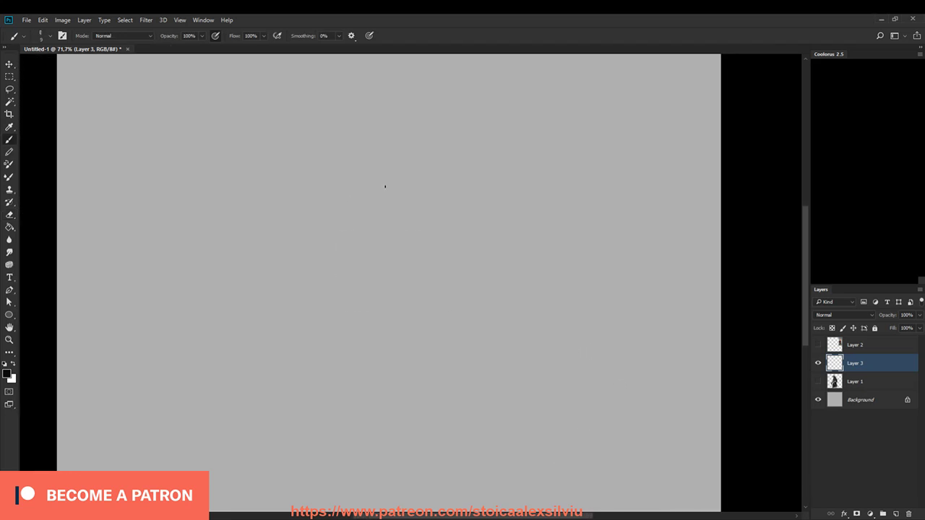
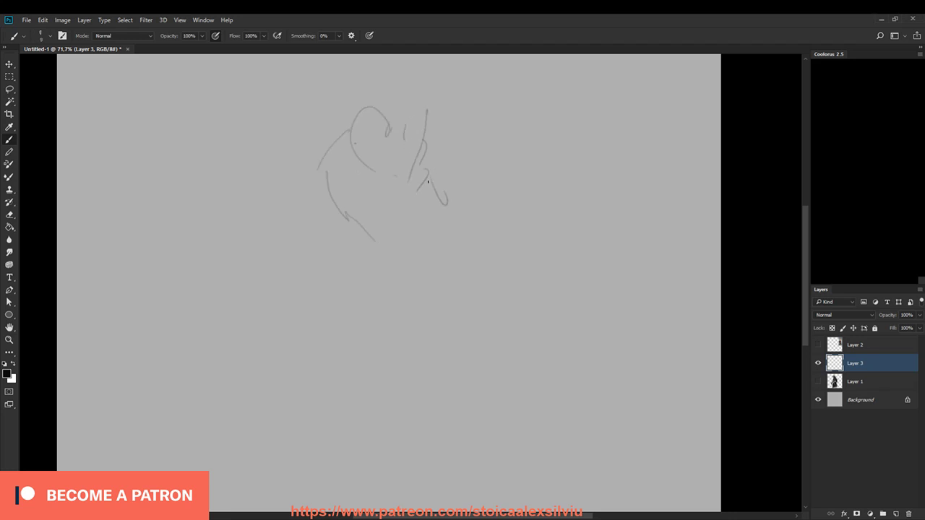
key(])
key(])
key(])
key(])
key(])
key(])
key(])
key(])
key(])
key(])
mouse_move(409, 107)
mouse_down()
mouse_move(371, 118)
mouse_move(390, 125)
mouse_move(406, 165)
mouse_move(387, 159)
mouse_move(378, 177)
mouse_move(399, 214)
mouse_move(362, 211)
mouse_move(336, 234)
mouse_move(380, 195)
mouse_move(334, 195)
mouse_move(328, 233)
mouse_move(336, 204)
mouse_move(335, 261)
mouse_move(411, 236)
mouse_move(430, 284)
mouse_move(417, 335)
mouse_move(359, 151)
mouse_move(340, 183)
mouse_move(401, 137)
mouse_move(380, 158)
mouse_move(382, 121)
mouse_move(305, 143)
mouse_move(323, 157)
mouse_move(312, 132)
mouse_move(340, 192)
mouse_move(434, 157)
mouse_move(440, 177)
mouse_move(394, 219)
mouse_move(312, 193)
mouse_move(395, 195)
mouse_move(397, 234)
mouse_move(292, 185)
mouse_move(282, 227)
mouse_move(257, 219)
mouse_move(279, 275)
mouse_up()
drag(452, 184, 468, 295)
drag(471, 292, 471, 345)
Step: Block in the new figure's torso and waist, with two long legs spread apart below the hips
drag(368, 192, 315, 242)
drag(406, 208, 327, 284)
drag(415, 225, 363, 312)
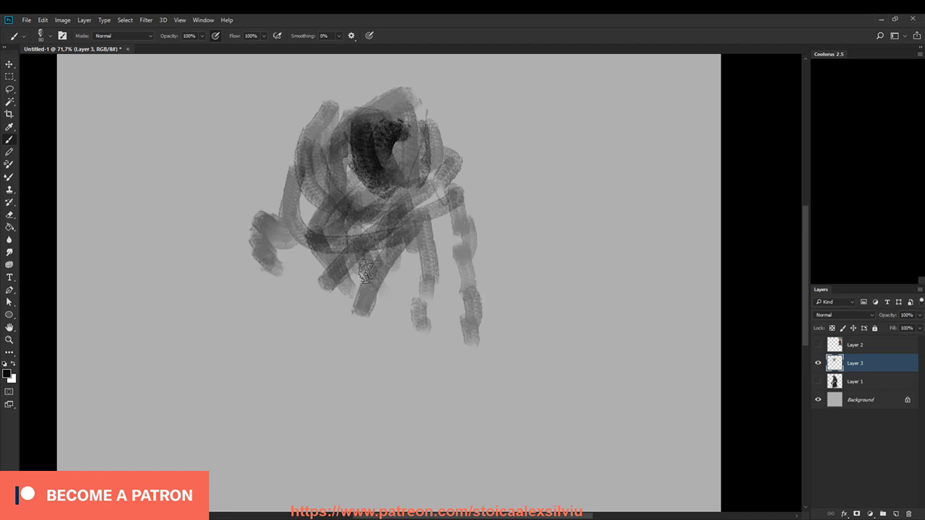
drag(358, 222, 361, 343)
mouse_move(329, 232)
mouse_down()
mouse_move(311, 343)
mouse_move(281, 394)
mouse_up()
mouse_move(415, 220)
mouse_down()
mouse_move(453, 393)
mouse_move(442, 405)
mouse_up()
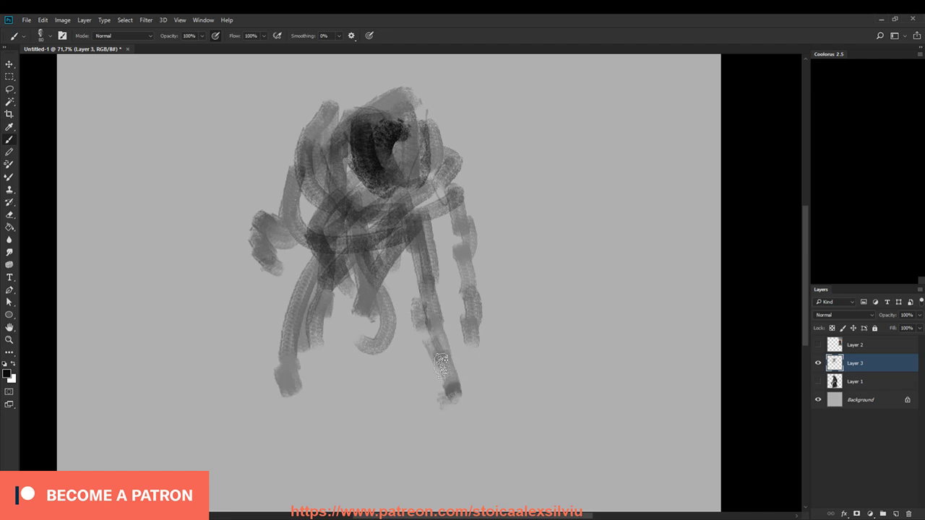
drag(417, 314, 466, 400)
Step: Widen the figure with broad brush strokes for massive shoulders, long outer arms, raised shoulder spikes and crossed chest forms
mouse_move(325, 210)
mouse_down()
mouse_move(321, 317)
mouse_move(286, 334)
mouse_move(258, 386)
mouse_move(303, 347)
mouse_move(256, 412)
mouse_up()
drag(406, 230, 430, 334)
mouse_move(399, 114)
mouse_down()
mouse_move(420, 141)
mouse_move(418, 201)
mouse_move(496, 233)
mouse_move(509, 253)
mouse_move(488, 289)
mouse_up()
mouse_move(344, 129)
mouse_down()
mouse_move(280, 176)
mouse_move(253, 177)
mouse_move(229, 280)
mouse_up()
drag(430, 136, 474, 172)
mouse_move(466, 200)
mouse_down()
mouse_move(432, 202)
mouse_move(432, 259)
mouse_up()
mouse_move(345, 258)
mouse_down()
mouse_move(396, 299)
mouse_move(383, 314)
mouse_up()
drag(419, 294, 429, 258)
mouse_move(316, 157)
mouse_down()
mouse_move(341, 217)
mouse_move(398, 243)
mouse_move(344, 138)
mouse_move(369, 143)
mouse_move(362, 148)
mouse_move(345, 115)
mouse_move(369, 152)
mouse_move(376, 112)
mouse_move(355, 149)
mouse_move(394, 117)
mouse_move(398, 141)
mouse_move(372, 94)
mouse_move(359, 146)
mouse_move(321, 99)
mouse_move(329, 159)
mouse_up()
mouse_move(456, 108)
mouse_down()
mouse_move(432, 140)
mouse_move(428, 174)
mouse_up()
drag(440, 177, 343, 213)
Step: Darken and thicken both arms, the hips and the spread legs with layered strokes
mouse_move(291, 153)
mouse_down()
mouse_move(316, 198)
mouse_move(256, 189)
mouse_up()
mouse_move(305, 183)
mouse_down()
mouse_move(259, 206)
mouse_move(245, 262)
mouse_move(224, 288)
mouse_up()
mouse_move(471, 177)
mouse_down()
mouse_move(484, 207)
mouse_move(468, 279)
mouse_up()
drag(315, 205, 293, 339)
drag(338, 249, 392, 313)
mouse_move(415, 235)
mouse_down()
mouse_move(410, 297)
mouse_move(442, 312)
mouse_move(465, 377)
mouse_move(456, 388)
mouse_up()
drag(421, 314, 433, 343)
mouse_move(318, 271)
mouse_down()
mouse_move(320, 329)
mouse_move(319, 318)
mouse_move(289, 349)
mouse_move(258, 415)
mouse_up()
mouse_move(424, 312)
mouse_down()
mouse_move(442, 339)
mouse_move(478, 401)
mouse_up()
Step: Bulk up the figure's right-hand forearm and build darker tone over the head and chest
mouse_move(473, 189)
mouse_down()
mouse_move(509, 264)
mouse_move(509, 321)
mouse_up()
mouse_move(434, 202)
mouse_down()
mouse_move(466, 256)
mouse_move(484, 267)
mouse_up()
drag(475, 246, 491, 273)
mouse_move(388, 141)
mouse_down()
mouse_move(378, 176)
mouse_move(358, 208)
mouse_up()
drag(351, 176, 357, 218)
Step: Reduce the brush size and darken the left-hand shoulder, upper arm and forearm
key(bracketleft)
key(bracketleft)
key(bracketleft)
mouse_move(312, 131)
mouse_down()
mouse_move(287, 131)
mouse_move(254, 175)
mouse_up()
drag(255, 208, 257, 239)
drag(247, 179, 238, 231)
drag(260, 188, 244, 211)
Step: Reduce the eraser to 60 px and carve cleaner edges along the torso and legs, repainting the left inner thigh
key(e)
key(bracketleft)
key(bracketleft)
key(bracketleft)
key(bracketleft)
key(bracketleft)
key(bracketleft)
key(bracketleft)
key(bracketleft)
key(bracketleft)
key(bracketleft)
key(bracketleft)
key(bracketleft)
key(bracketleft)
key(bracketleft)
key(bracketleft)
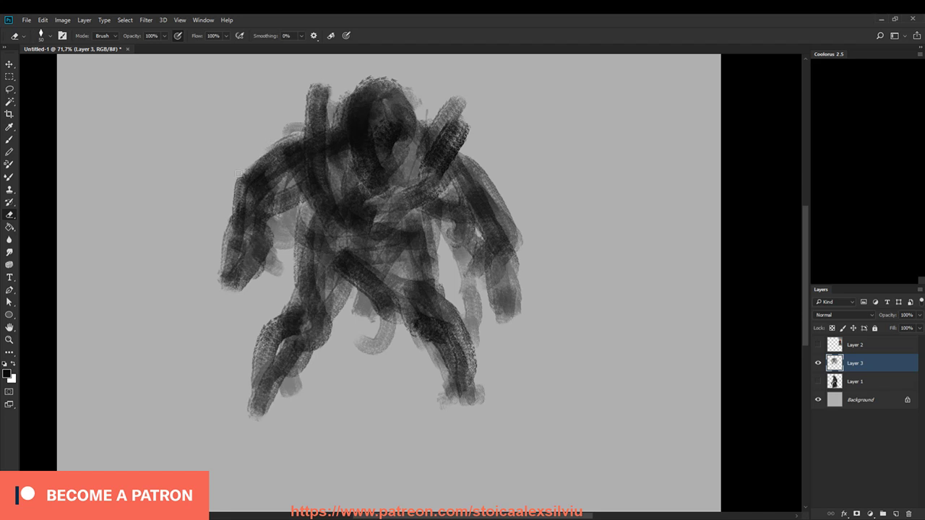
mouse_move(288, 132)
mouse_down()
mouse_move(232, 197)
mouse_move(224, 256)
mouse_move(231, 289)
mouse_move(271, 221)
mouse_move(302, 216)
mouse_move(315, 230)
mouse_move(308, 248)
mouse_up()
mouse_move(423, 241)
mouse_down()
mouse_move(448, 311)
mouse_move(474, 337)
mouse_move(482, 401)
mouse_up()
drag(401, 322, 456, 394)
drag(348, 302, 288, 394)
drag(278, 306, 253, 417)
key(b)
drag(351, 292, 324, 323)
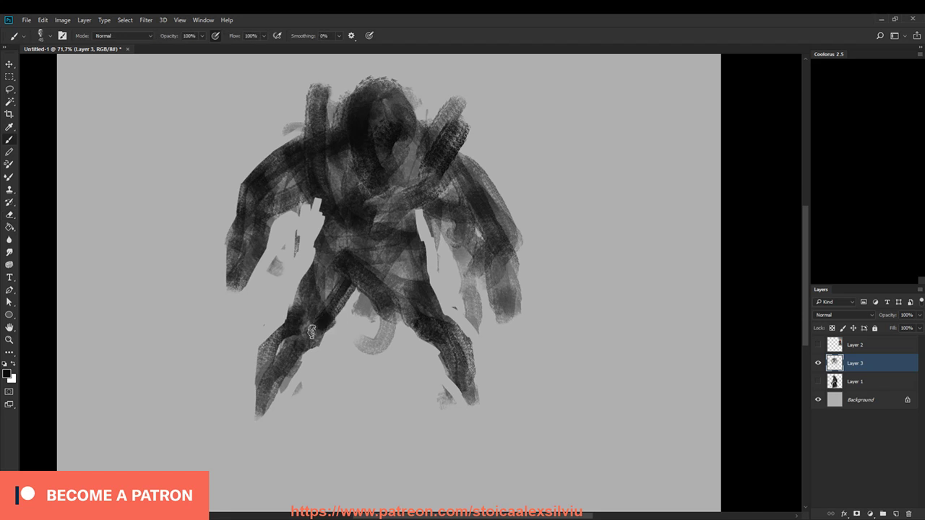
Step: Sculpt the left-hand arm by trimming its outer and inner edges and filling the forearm with darker strokes
key(e)
mouse_move(288, 143)
mouse_down()
mouse_move(251, 175)
mouse_move(232, 210)
mouse_move(249, 248)
mouse_up()
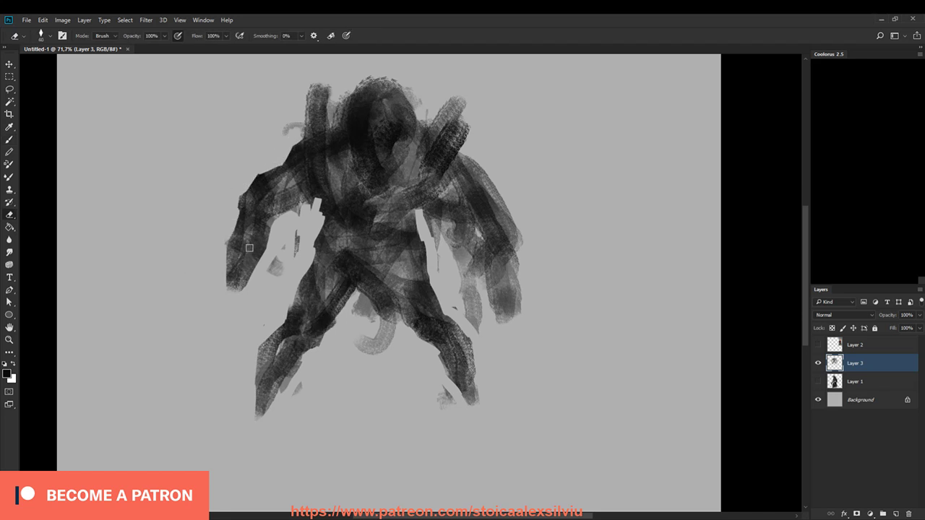
key(b)
drag(253, 193, 230, 287)
key(e)
mouse_move(260, 171)
mouse_down()
mouse_move(244, 193)
mouse_move(224, 285)
mouse_up()
mouse_move(270, 221)
mouse_down()
mouse_move(308, 206)
mouse_move(267, 252)
mouse_up()
key(b)
mouse_move(249, 207)
mouse_down()
mouse_move(232, 280)
mouse_move(240, 284)
mouse_up()
drag(265, 216, 250, 282)
mouse_move(244, 278)
mouse_down()
mouse_move(250, 230)
mouse_move(325, 192)
mouse_up()
Step: Carve the right-hand shoulder, armpit and forearm into a slimmer arm and darken its hand
key(e)
drag(426, 214, 456, 219)
mouse_move(475, 155)
mouse_down()
mouse_move(483, 186)
mouse_move(497, 195)
mouse_up()
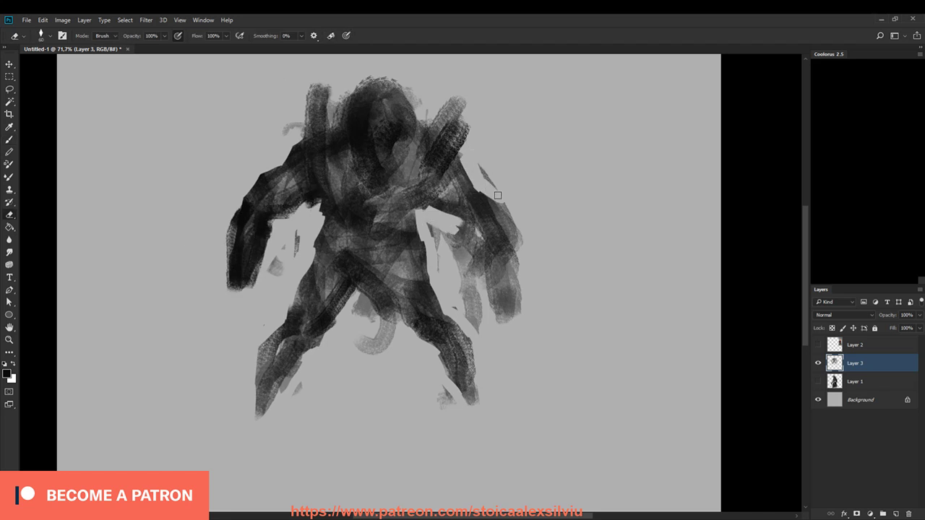
mouse_move(460, 221)
mouse_down()
mouse_move(480, 278)
mouse_move(490, 281)
mouse_move(509, 216)
mouse_move(520, 269)
mouse_up()
mouse_move(464, 165)
mouse_down()
mouse_move(521, 247)
mouse_move(515, 297)
mouse_move(481, 261)
mouse_move(499, 329)
mouse_up()
key(b)
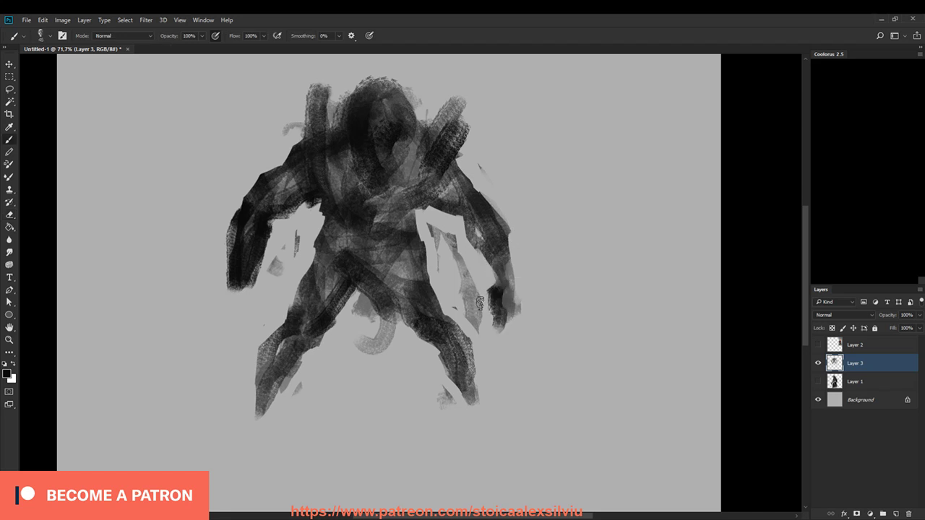
Step: Erase the leftover strokes in the gaps between the torso and both arms
key(e)
drag(461, 269, 435, 225)
mouse_move(451, 274)
mouse_down()
mouse_move(470, 318)
mouse_move(459, 226)
mouse_up()
drag(276, 265, 298, 235)
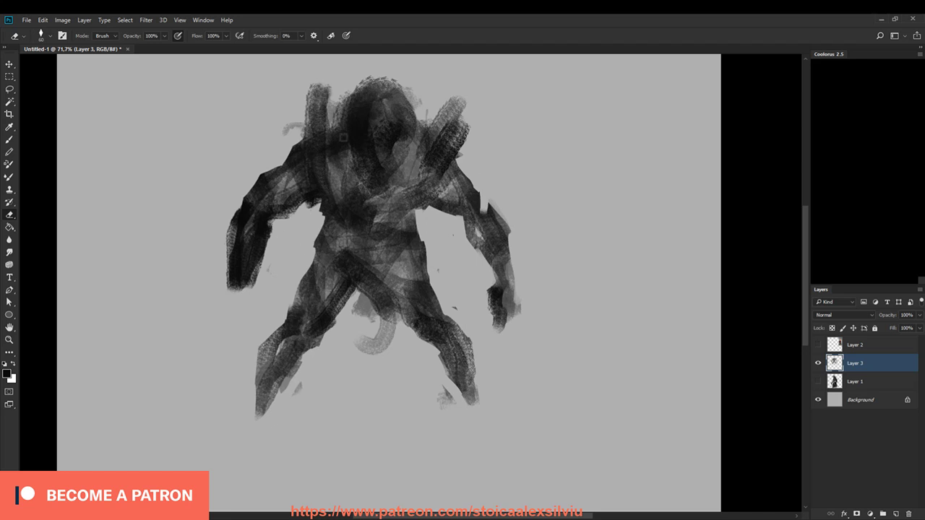
Step: Cut down the head and shoulder outline and shape curved spikes on both shoulders, alternating eraser and brush
mouse_move(310, 88)
mouse_down()
mouse_move(320, 105)
mouse_move(311, 127)
mouse_move(328, 105)
mouse_move(360, 108)
mouse_move(370, 83)
mouse_move(459, 104)
mouse_move(455, 144)
mouse_move(465, 151)
mouse_move(447, 141)
mouse_up()
key(b)
mouse_move(323, 147)
mouse_down()
mouse_move(331, 108)
mouse_move(343, 147)
mouse_up()
key(e)
drag(337, 112, 348, 119)
key(b)
mouse_move(429, 106)
mouse_down()
mouse_move(444, 152)
mouse_move(424, 121)
mouse_move(453, 134)
mouse_up()
key(e)
key(b)
mouse_move(306, 143)
mouse_down()
mouse_move(298, 133)
mouse_move(316, 133)
mouse_up()
key(e)
key(b)
mouse_move(452, 163)
mouse_down()
mouse_move(459, 145)
mouse_move(448, 135)
mouse_up()
key(e)
key(b)
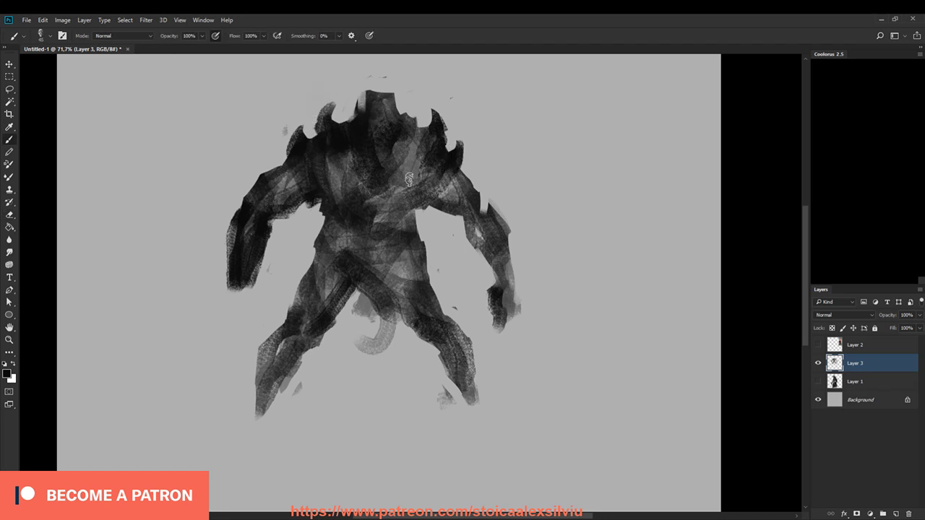
Step: Add strokes to the left edge of the waist and paint a clenched fist on the left-hand arm
drag(325, 206, 321, 250)
mouse_move(268, 232)
mouse_down()
mouse_move(255, 286)
mouse_move(233, 309)
mouse_up()
key(e)
key(b)
mouse_move(245, 283)
mouse_down()
mouse_move(249, 299)
mouse_move(239, 312)
mouse_move(255, 317)
mouse_move(232, 314)
mouse_up()
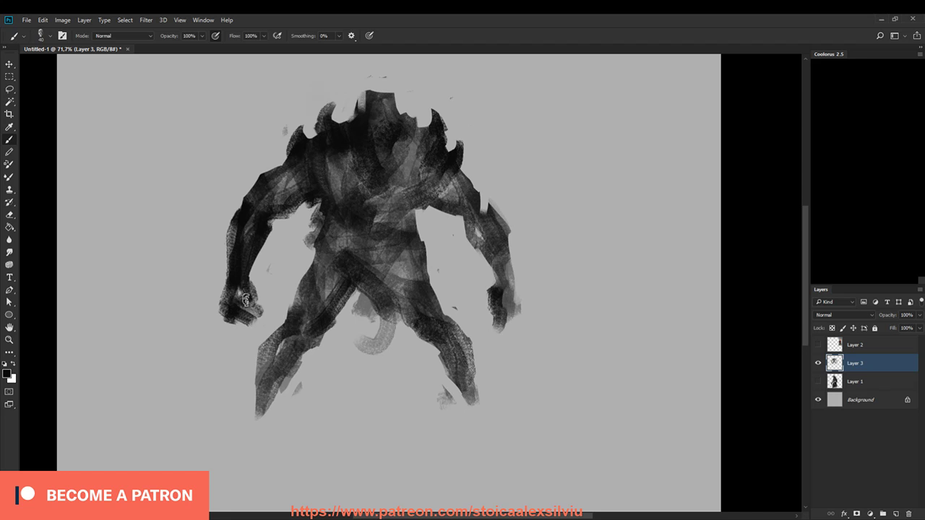
Step: Paint the right-hand fist, a straight weapon shaft in each hand, and darker strokes across the waist
mouse_move(500, 293)
mouse_down()
mouse_move(521, 318)
mouse_move(504, 329)
mouse_move(510, 346)
mouse_move(490, 418)
mouse_up()
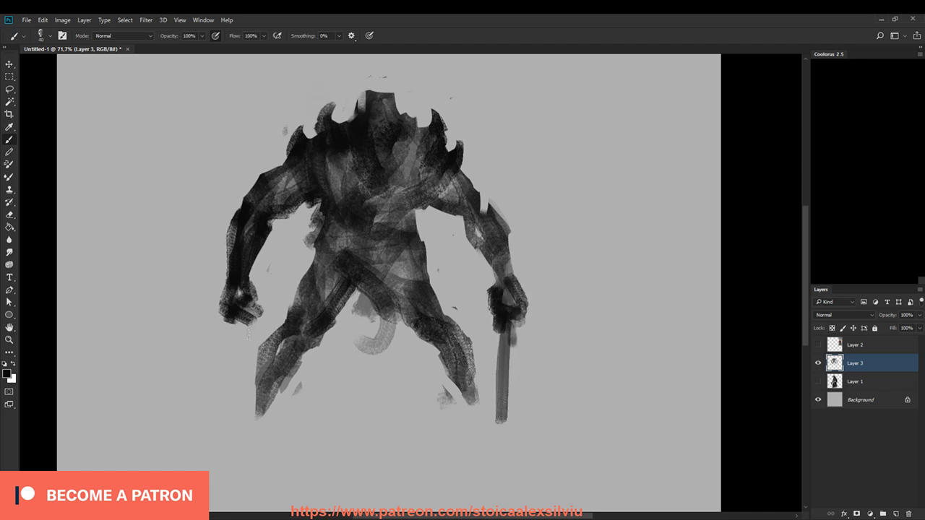
drag(239, 306, 319, 415)
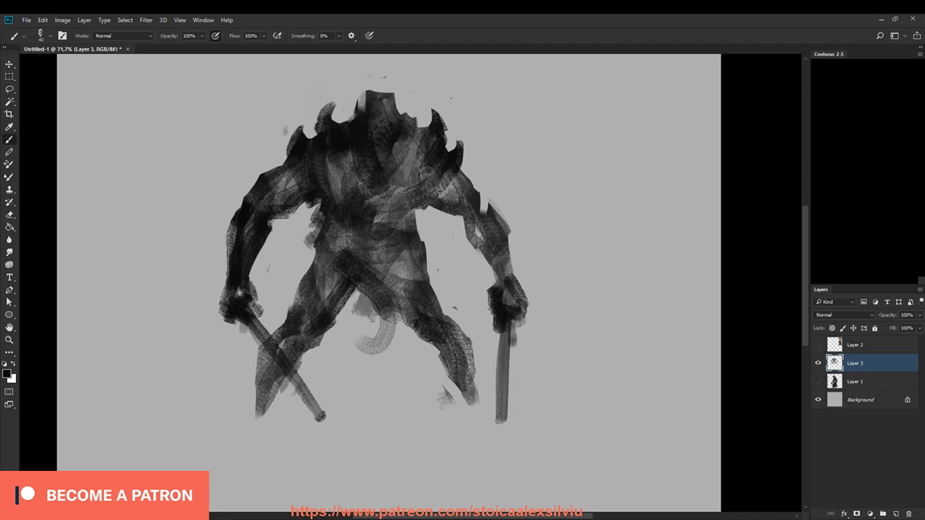
mouse_move(327, 225)
mouse_down()
mouse_move(334, 247)
mouse_move(394, 224)
mouse_move(398, 239)
mouse_move(365, 290)
mouse_up()
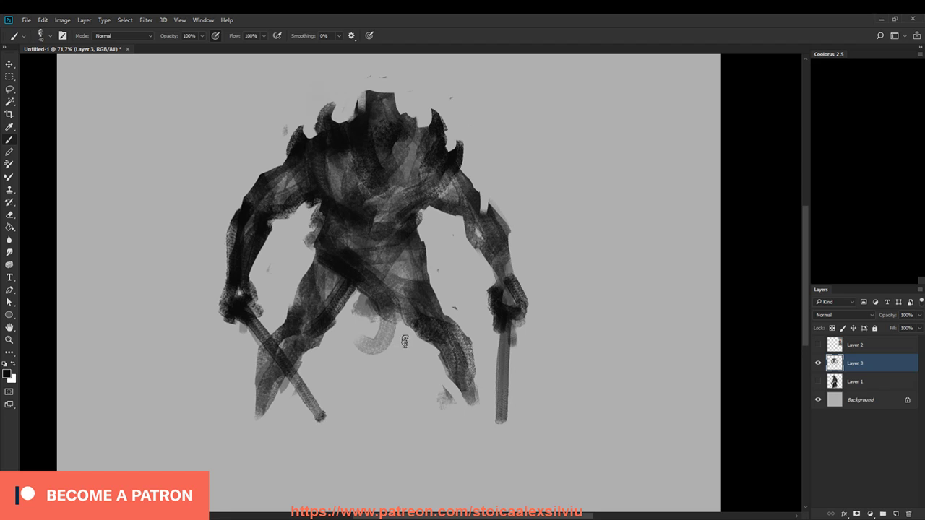
Step: Enlarge the eraser to 200 px and remove both legs, leaving a tapered torso
key(e)
drag(461, 328, 474, 404)
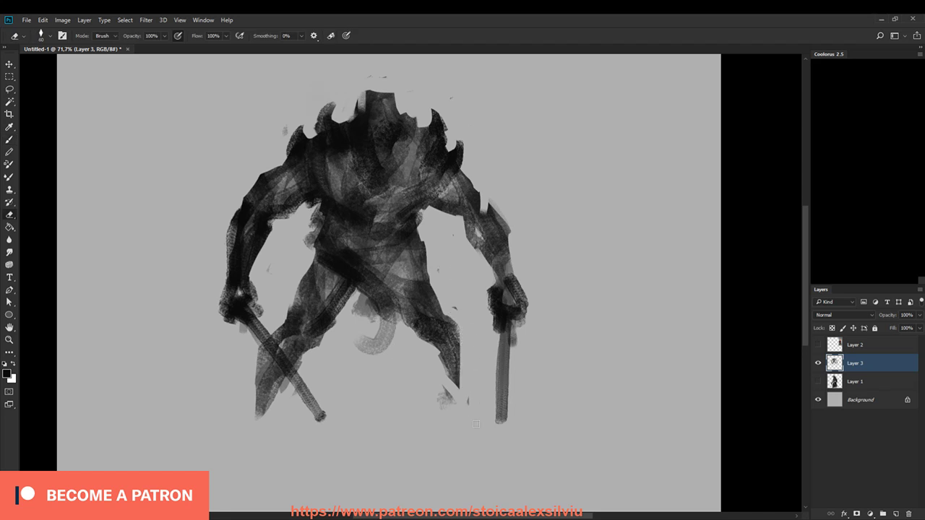
key(bracketright)
key(bracketright)
key(bracketright)
mouse_move(467, 351)
mouse_down()
mouse_move(466, 382)
mouse_move(455, 302)
mouse_move(416, 253)
mouse_move(389, 301)
mouse_move(352, 305)
mouse_move(403, 350)
mouse_move(406, 330)
mouse_move(366, 325)
mouse_move(315, 269)
mouse_move(362, 310)
mouse_move(333, 298)
mouse_move(337, 339)
mouse_move(315, 339)
mouse_move(307, 351)
mouse_move(323, 387)
mouse_move(255, 378)
mouse_move(280, 405)
mouse_up()
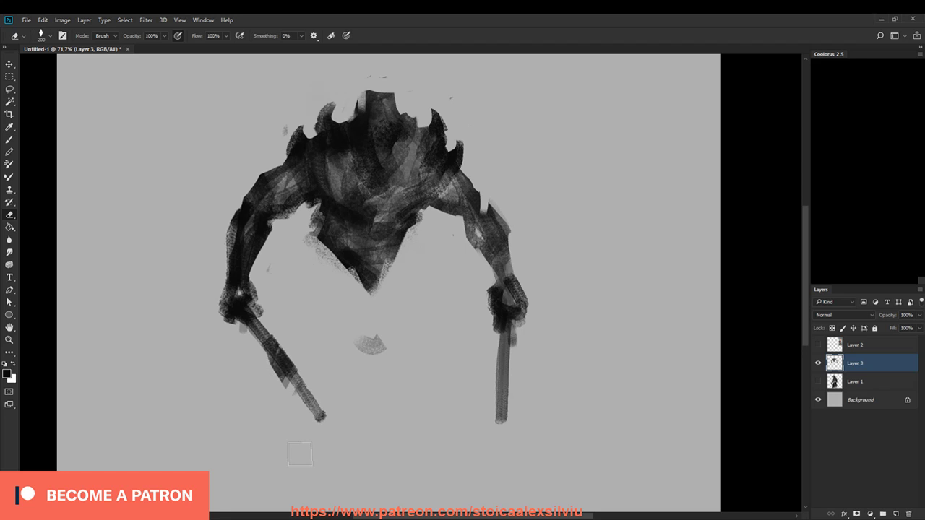
drag(369, 330, 398, 392)
Step: Brush in a new pair of legs, with the left one bent at the knee and the right one straighter
key(b)
mouse_move(329, 213)
mouse_down()
mouse_move(321, 252)
mouse_move(361, 300)
mouse_move(349, 330)
mouse_up()
mouse_move(326, 249)
mouse_down()
mouse_move(303, 289)
mouse_move(321, 318)
mouse_up()
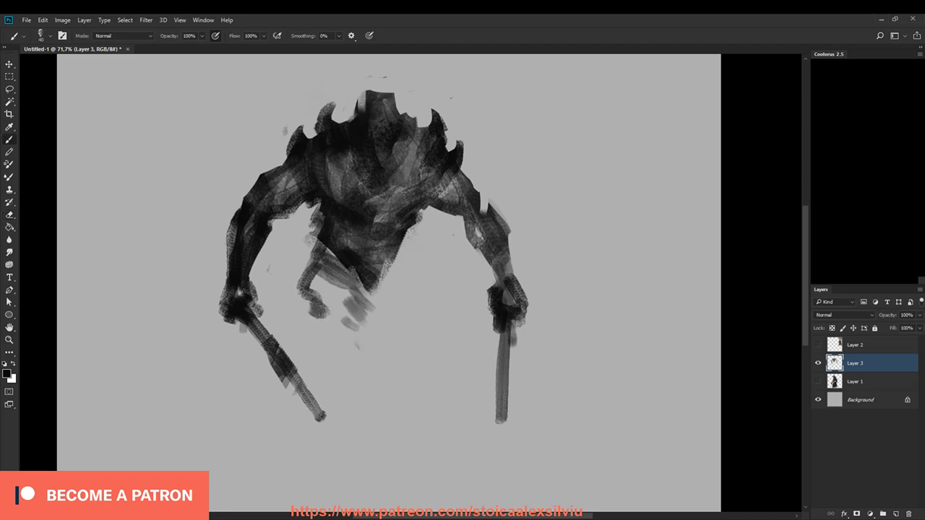
drag(324, 255, 306, 292)
mouse_move(305, 292)
mouse_down()
mouse_move(332, 276)
mouse_move(331, 255)
mouse_move(301, 298)
mouse_up()
mouse_move(301, 298)
mouse_down()
mouse_move(342, 286)
mouse_move(318, 312)
mouse_move(336, 334)
mouse_move(310, 362)
mouse_move(282, 353)
mouse_move(285, 399)
mouse_up()
mouse_move(316, 275)
mouse_down()
mouse_move(330, 298)
mouse_move(394, 249)
mouse_move(386, 325)
mouse_move(399, 336)
mouse_move(389, 379)
mouse_move(408, 395)
mouse_up()
drag(396, 337, 409, 394)
Step: Erase most of the new right leg and redraw it with a wider thigh and a longer, lower shin
key(e)
drag(386, 295, 395, 390)
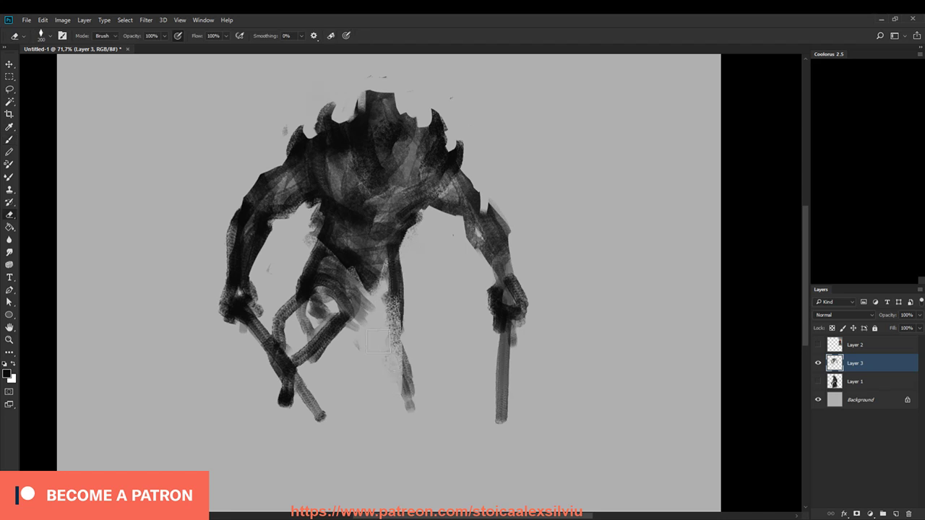
drag(394, 336, 409, 409)
key(b)
mouse_move(399, 254)
mouse_down()
mouse_move(406, 338)
mouse_move(428, 414)
mouse_up()
mouse_move(361, 309)
mouse_down()
mouse_move(374, 348)
mouse_move(439, 437)
mouse_up()
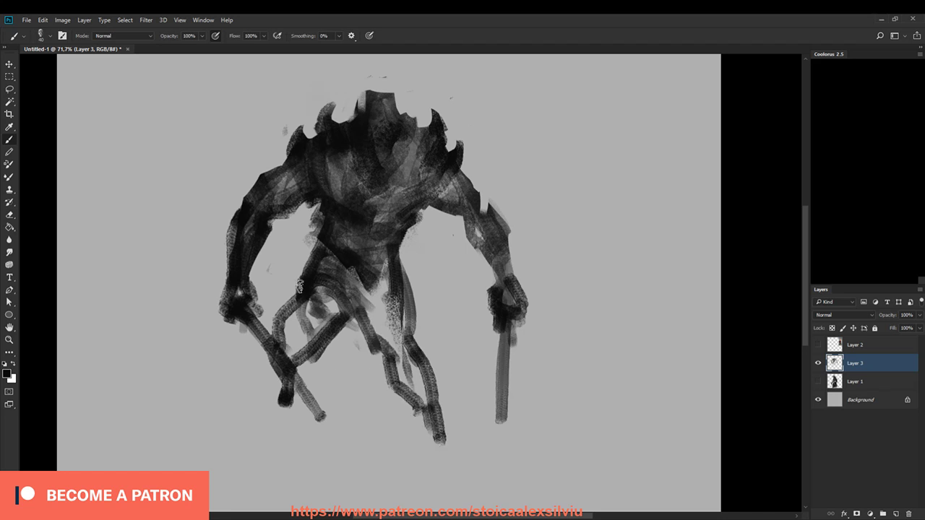
Step: Reinforce the left shin, clear the stray inner strokes of the right thigh, and darken the groin and outer thigh
drag(298, 286, 282, 413)
key(e)
mouse_move(395, 261)
mouse_down()
mouse_move(371, 346)
mouse_move(390, 346)
mouse_up()
key(b)
mouse_move(359, 278)
mouse_down()
mouse_move(366, 312)
mouse_move(350, 312)
mouse_up()
mouse_move(406, 253)
mouse_down()
mouse_move(364, 296)
mouse_move(403, 327)
mouse_up()
Step: Fill in the right leg from thigh to knee and shin, tapering it to a pointed foot
drag(371, 296, 405, 387)
mouse_move(409, 338)
mouse_down()
mouse_move(445, 393)
mouse_move(443, 443)
mouse_up()
drag(400, 377, 438, 449)
drag(412, 360, 442, 445)
drag(401, 318, 419, 391)
drag(387, 271, 394, 369)
drag(398, 252, 397, 339)
Step: Darken the left thigh and shin, add a foot, and trim the leg's inner edge with the eraser
mouse_move(332, 273)
mouse_down()
mouse_move(295, 315)
mouse_move(289, 364)
mouse_up()
mouse_move(286, 325)
mouse_down()
mouse_move(271, 426)
mouse_move(247, 425)
mouse_up()
key(e)
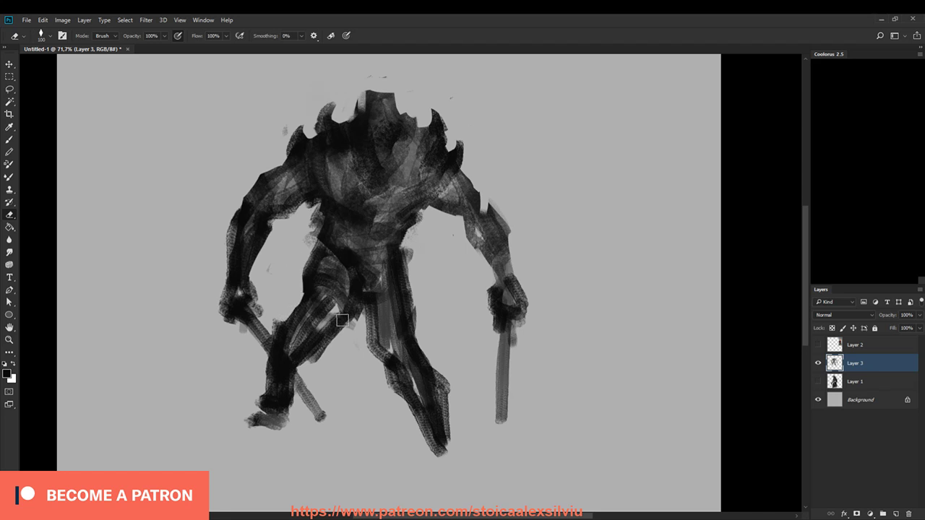
key(b)
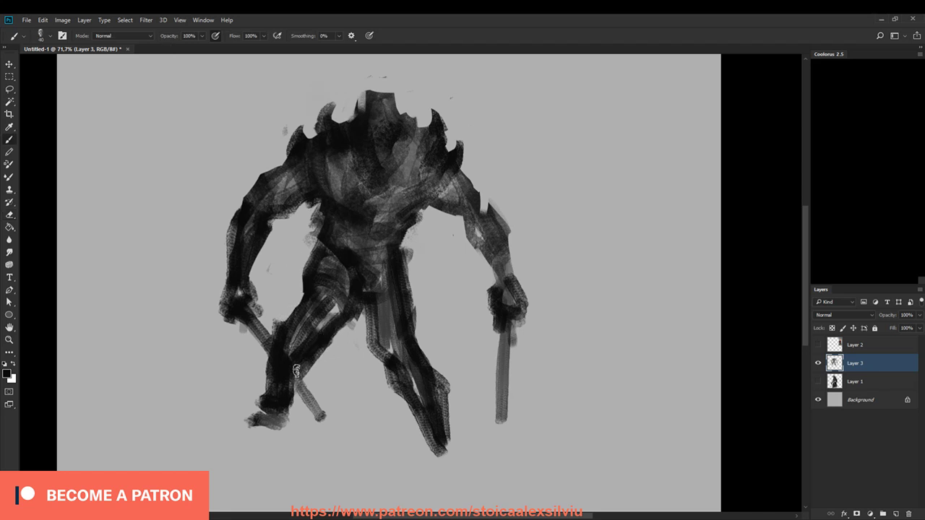
key(e)
drag(359, 321, 319, 349)
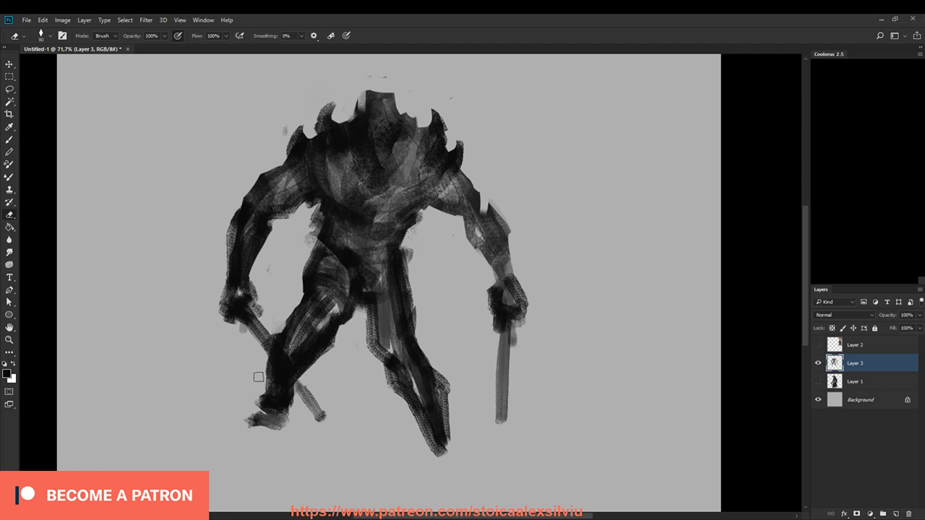
Step: Fill in the right thigh and knee, and trim the shin's edges into a slimmer taper with the eraser
key(b)
mouse_move(367, 323)
mouse_down()
mouse_move(387, 362)
mouse_move(401, 367)
mouse_move(397, 274)
mouse_move(418, 295)
mouse_up()
key(e)
key(b)
drag(404, 406, 431, 436)
key(e)
mouse_move(422, 354)
mouse_down()
mouse_move(443, 383)
mouse_move(449, 442)
mouse_up()
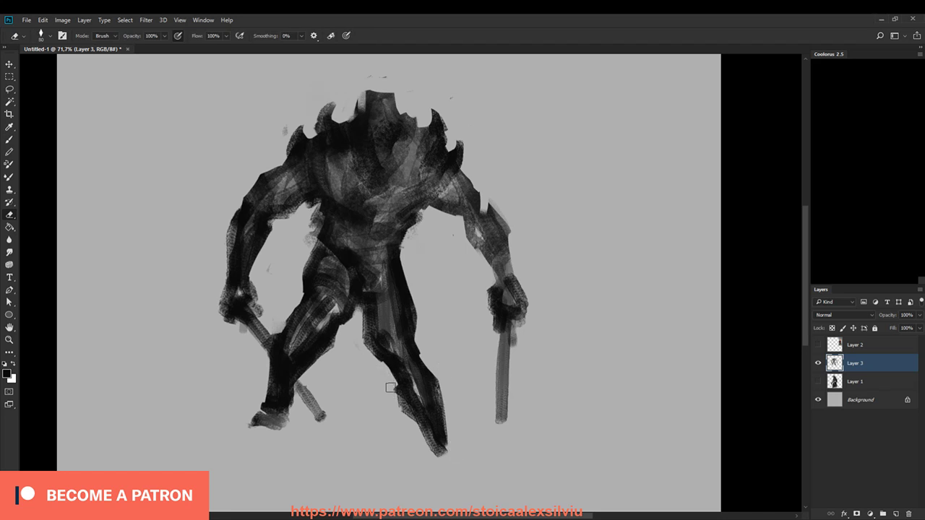
drag(406, 418, 427, 454)
Step: Darken the right leg up to the groin, clean the waist's left contour, and deepen the lower torso
key(b)
mouse_move(397, 359)
mouse_down()
mouse_move(434, 440)
mouse_move(410, 361)
mouse_move(437, 386)
mouse_move(448, 448)
mouse_up()
mouse_move(394, 307)
mouse_down()
mouse_move(372, 300)
mouse_move(392, 272)
mouse_move(377, 251)
mouse_up()
key(e)
mouse_move(322, 230)
mouse_down()
mouse_move(315, 212)
mouse_move(328, 217)
mouse_move(312, 240)
mouse_up()
key(b)
mouse_move(332, 192)
mouse_down()
mouse_move(330, 221)
mouse_move(347, 245)
mouse_move(423, 203)
mouse_up()
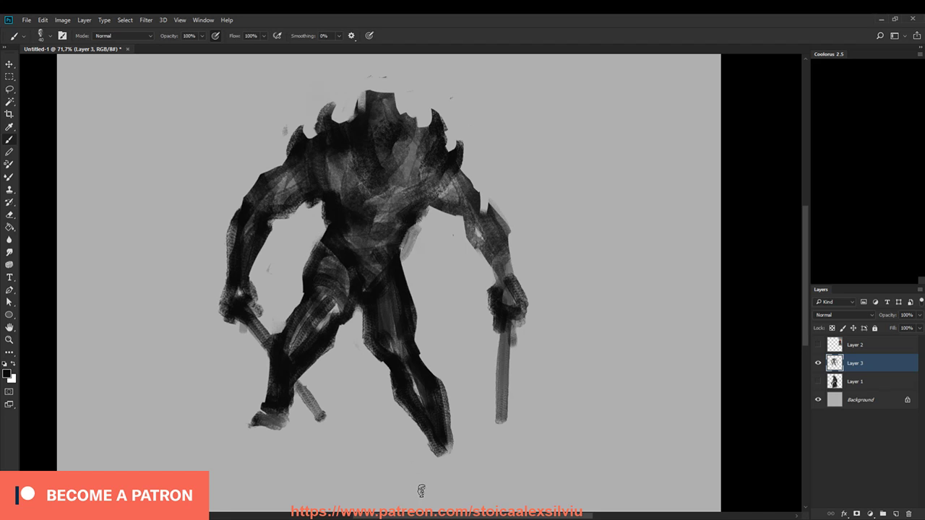
Step: Erase the whole right leg up to the groin with a much larger eraser
key(e)
key(bracketright)
key(bracketright)
key(bracketright)
key(bracketright)
key(bracketright)
mouse_move(439, 444)
mouse_down()
mouse_move(427, 310)
mouse_move(405, 296)
mouse_move(423, 245)
mouse_up()
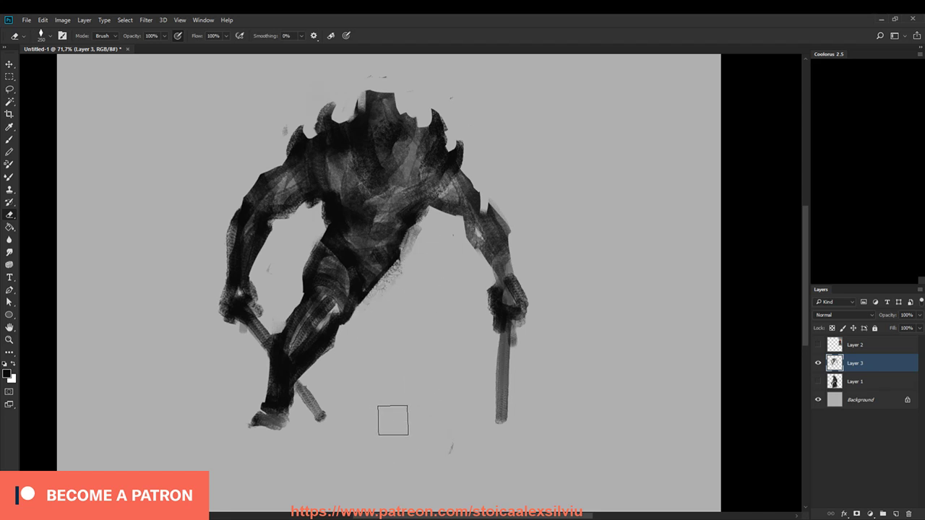
drag(373, 302, 366, 314)
Step: Sketch a new right thigh that spreads outward from the hip to a bent knee
key(b)
mouse_move(360, 272)
mouse_down()
mouse_move(371, 285)
mouse_move(403, 260)
mouse_move(437, 273)
mouse_move(447, 293)
mouse_up()
drag(381, 285, 430, 313)
mouse_move(407, 250)
mouse_down()
mouse_move(460, 310)
mouse_move(474, 377)
mouse_up()
mouse_move(383, 292)
mouse_down()
mouse_move(416, 322)
mouse_move(435, 317)
mouse_up()
mouse_move(404, 250)
mouse_down()
mouse_move(442, 283)
mouse_move(461, 322)
mouse_up()
mouse_move(393, 287)
mouse_down()
mouse_move(442, 319)
mouse_move(435, 354)
mouse_up()
Step: Sketch the right shin down to a wide, flat foot and extend the right weapon's tip downward
drag(435, 353, 473, 388)
drag(459, 306, 478, 367)
drag(470, 336, 484, 395)
mouse_move(461, 312)
mouse_down()
mouse_move(484, 396)
mouse_move(477, 401)
mouse_move(525, 406)
mouse_up()
mouse_move(483, 403)
mouse_down()
mouse_move(511, 417)
mouse_move(454, 404)
mouse_up()
drag(453, 406, 528, 416)
drag(502, 365, 500, 444)
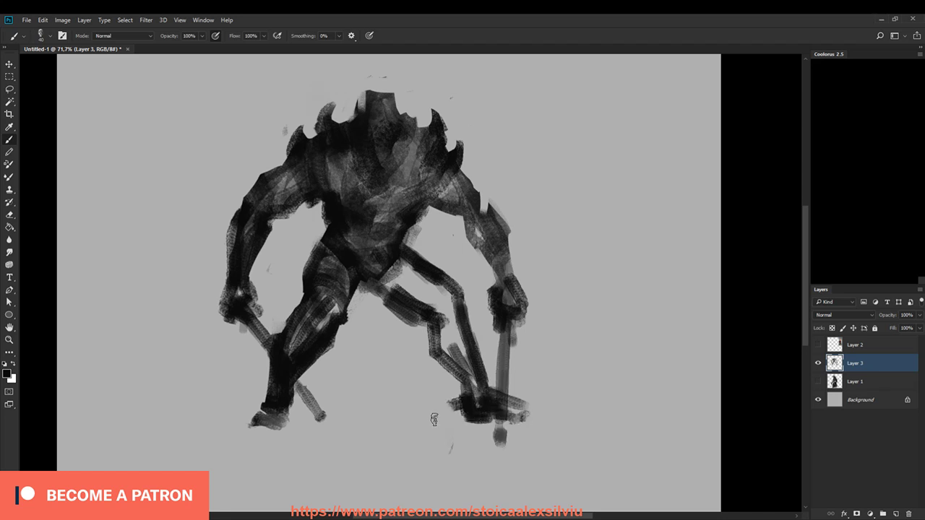
Step: Erase the wide foot and reshape the right leg into a filled, outstretched thigh and tapering shin
key(e)
mouse_move(533, 409)
mouse_down()
mouse_move(499, 470)
mouse_move(465, 392)
mouse_move(380, 316)
mouse_move(396, 260)
mouse_move(417, 284)
mouse_move(404, 296)
mouse_move(410, 304)
mouse_move(448, 322)
mouse_move(417, 353)
mouse_move(477, 401)
mouse_move(427, 351)
mouse_move(478, 419)
mouse_move(429, 369)
mouse_up()
key(b)
key(e)
key(b)
mouse_move(412, 317)
mouse_down()
mouse_move(421, 349)
mouse_move(448, 357)
mouse_up()
mouse_move(437, 311)
mouse_down()
mouse_move(484, 415)
mouse_move(410, 312)
mouse_move(390, 307)
mouse_move(432, 339)
mouse_move(423, 275)
mouse_move(436, 333)
mouse_up()
key(e)
mouse_move(431, 254)
mouse_down()
mouse_move(454, 299)
mouse_move(450, 336)
mouse_move(466, 347)
mouse_move(417, 346)
mouse_up()
key(b)
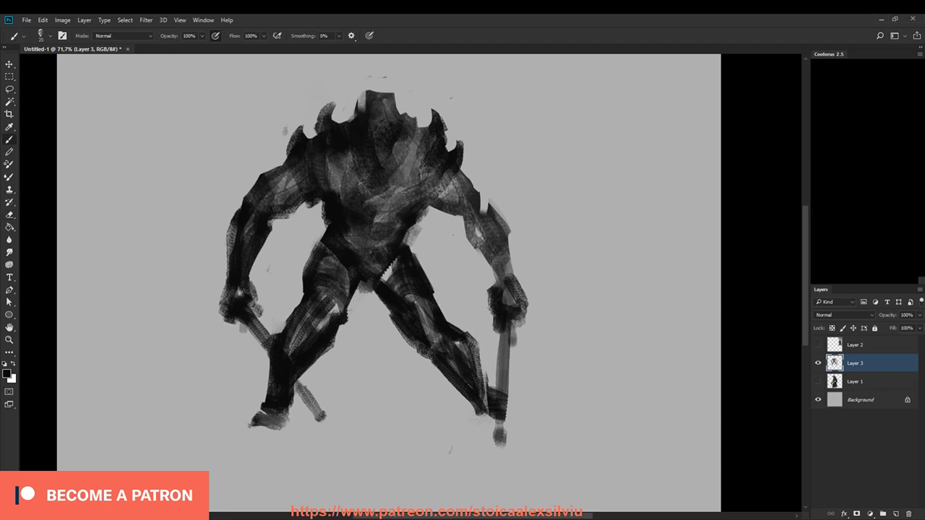
Step: Close the gap at the groin and paint a ragged cloth hanging between the legs
key(e)
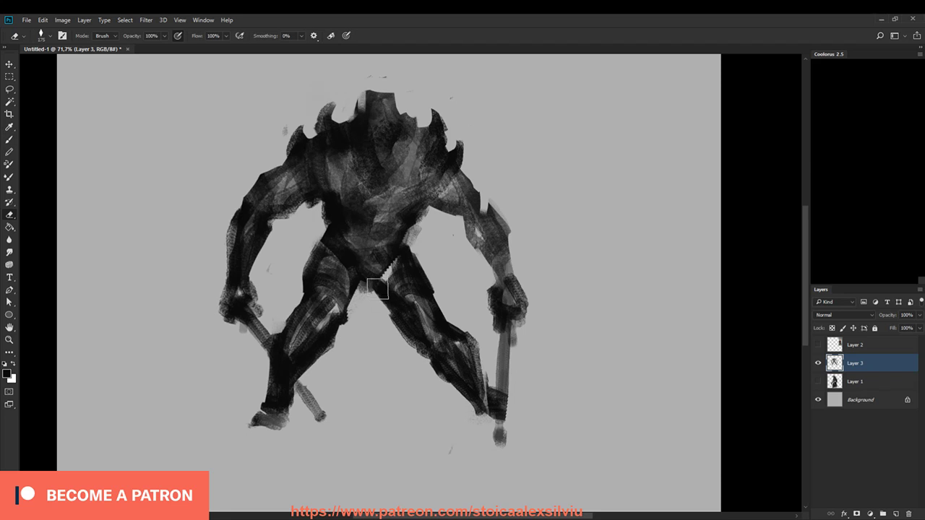
key(b)
mouse_move(361, 281)
mouse_down()
mouse_move(377, 287)
mouse_move(366, 326)
mouse_move(372, 349)
mouse_up()
drag(359, 307, 378, 359)
mouse_move(344, 255)
mouse_down()
mouse_move(382, 364)
mouse_move(390, 268)
mouse_move(376, 340)
mouse_move(383, 369)
mouse_move(415, 354)
mouse_up()
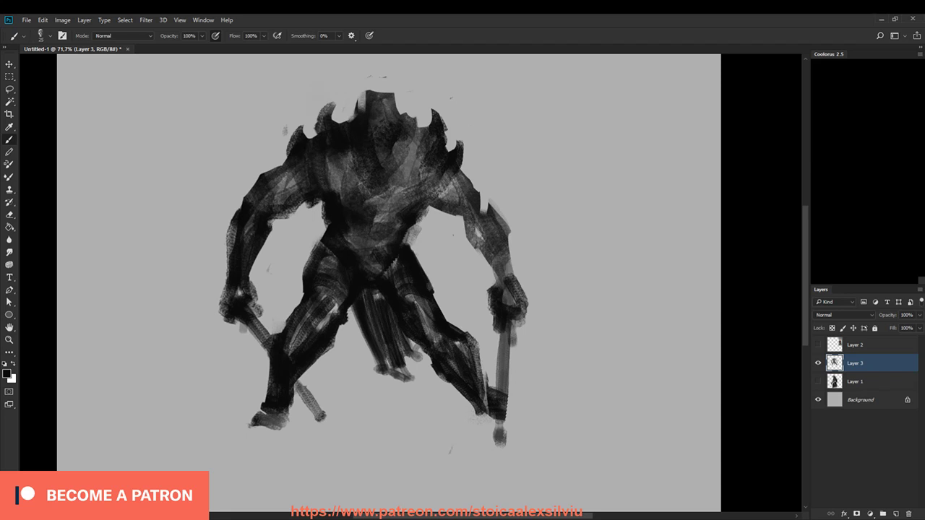
Step: Add short armour flaps flaring out from both hips
drag(409, 237, 431, 289)
drag(417, 248, 444, 311)
drag(320, 239, 295, 279)
drag(318, 250, 292, 277)
drag(318, 236, 328, 223)
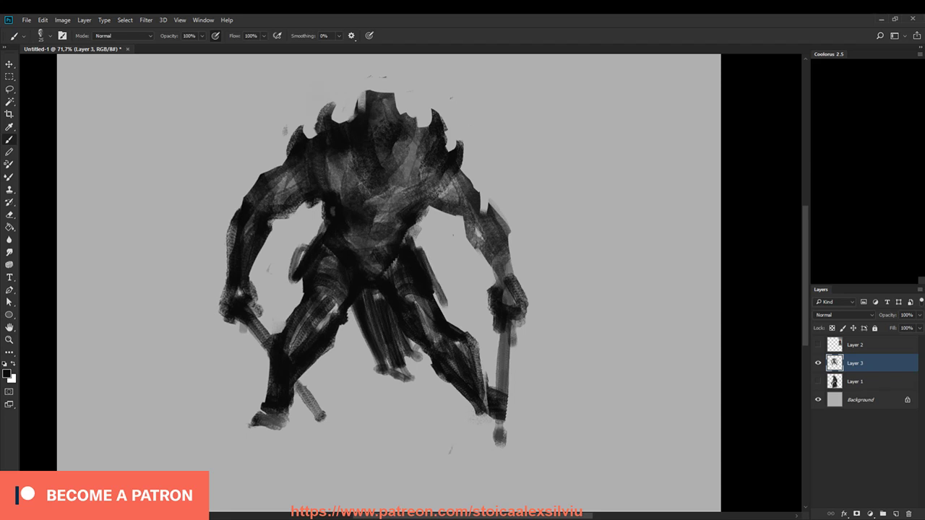
Step: Darken the chest, waist and both arms with directional strokes that unify the upper body
mouse_move(413, 207)
mouse_down()
mouse_move(351, 207)
mouse_move(333, 173)
mouse_move(367, 164)
mouse_move(303, 161)
mouse_move(349, 178)
mouse_up()
mouse_move(258, 177)
mouse_down()
mouse_move(269, 215)
mouse_move(311, 189)
mouse_up()
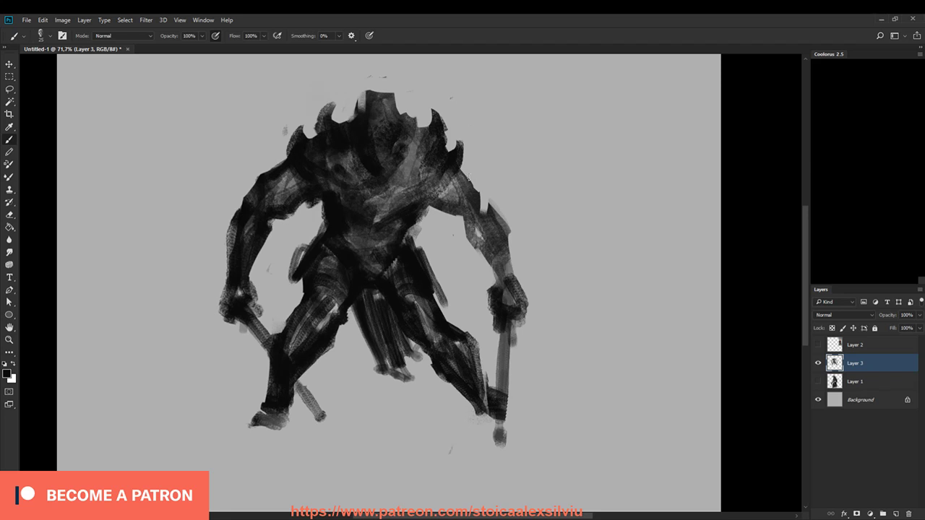
mouse_move(437, 196)
mouse_down()
mouse_move(390, 191)
mouse_move(343, 202)
mouse_move(391, 247)
mouse_up()
mouse_move(444, 163)
mouse_down()
mouse_move(454, 168)
mouse_move(448, 209)
mouse_move(477, 257)
mouse_move(509, 278)
mouse_up()
drag(483, 206, 489, 238)
drag(255, 193, 237, 217)
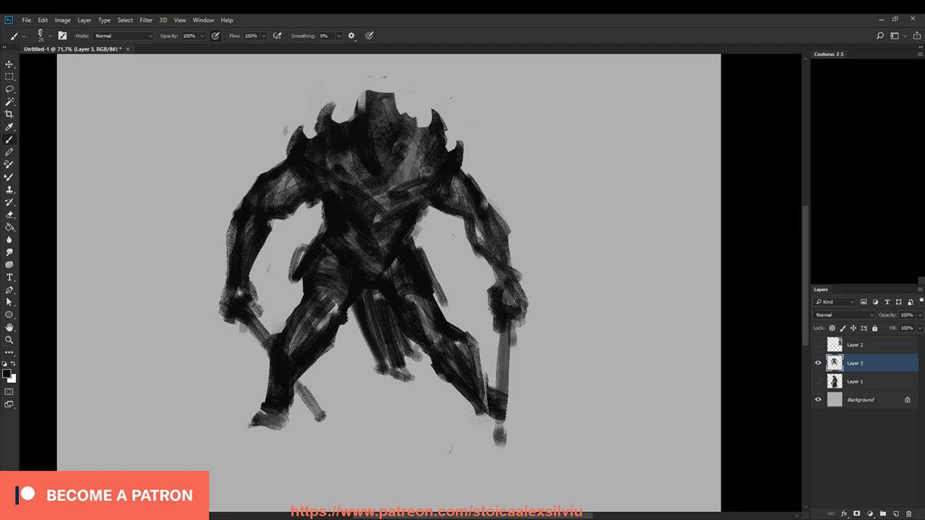
drag(255, 253, 246, 287)
drag(290, 206, 309, 168)
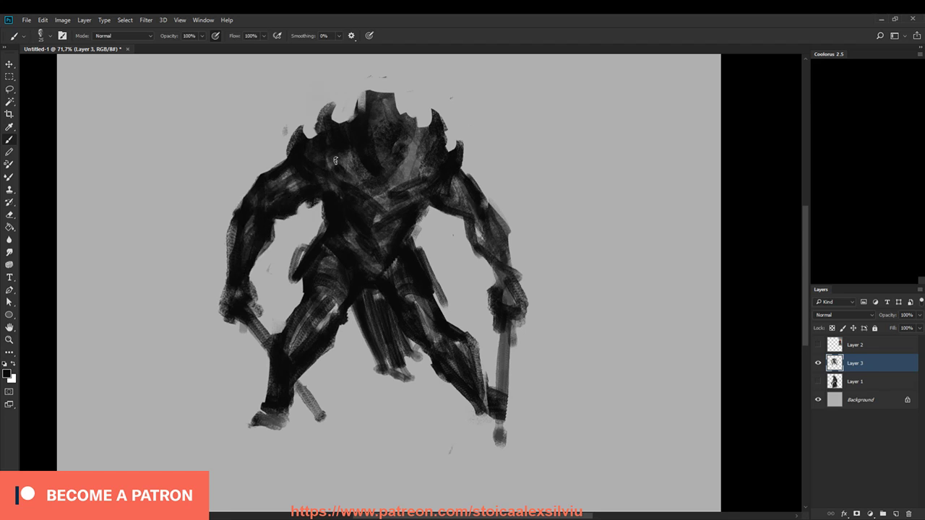
Step: Trim the underarm edges and paint a dark head with a pointed crest and side spikes
key(e)
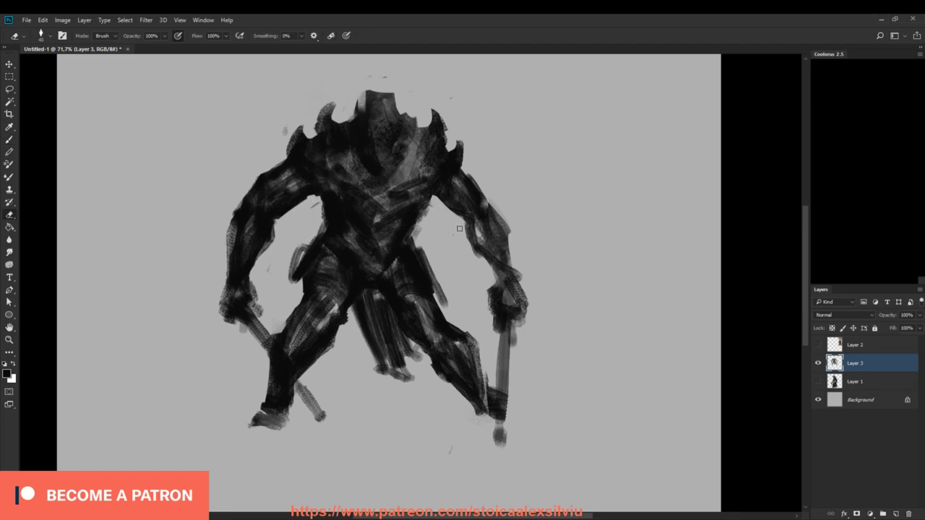
key(b)
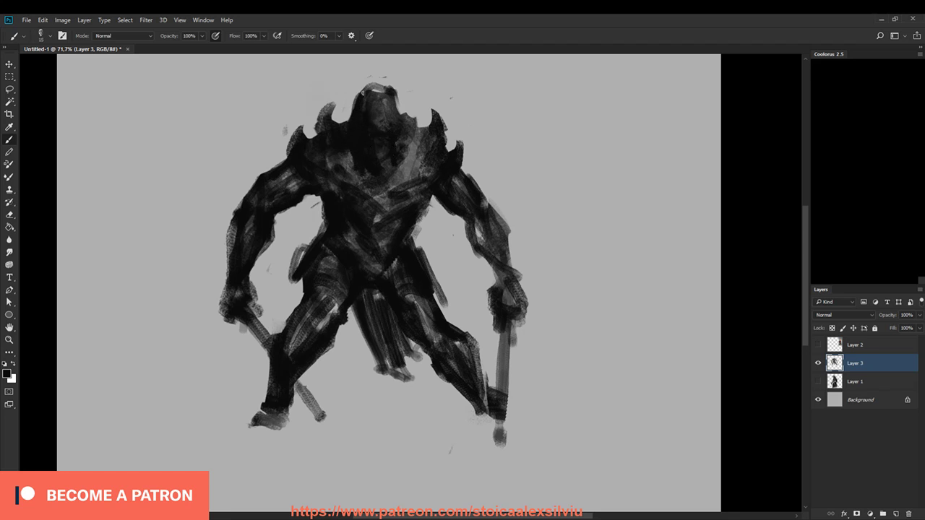
key(e)
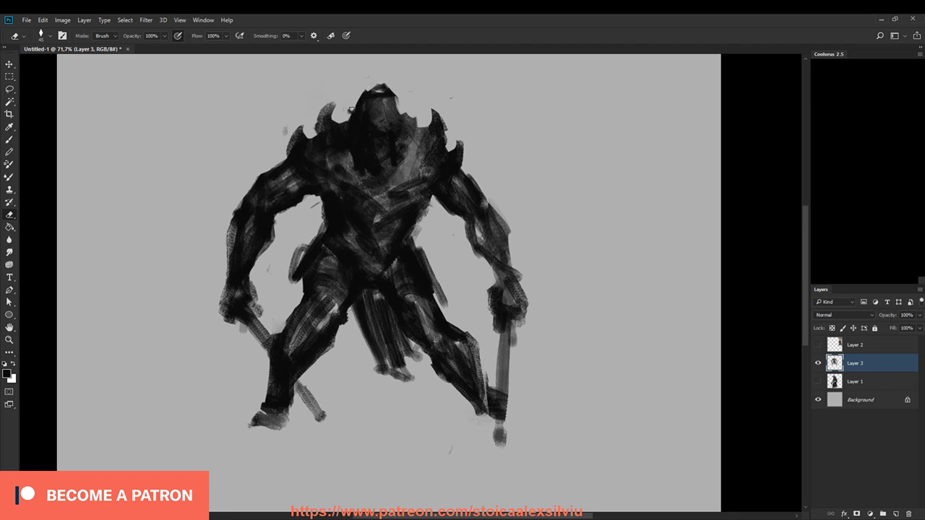
key(b)
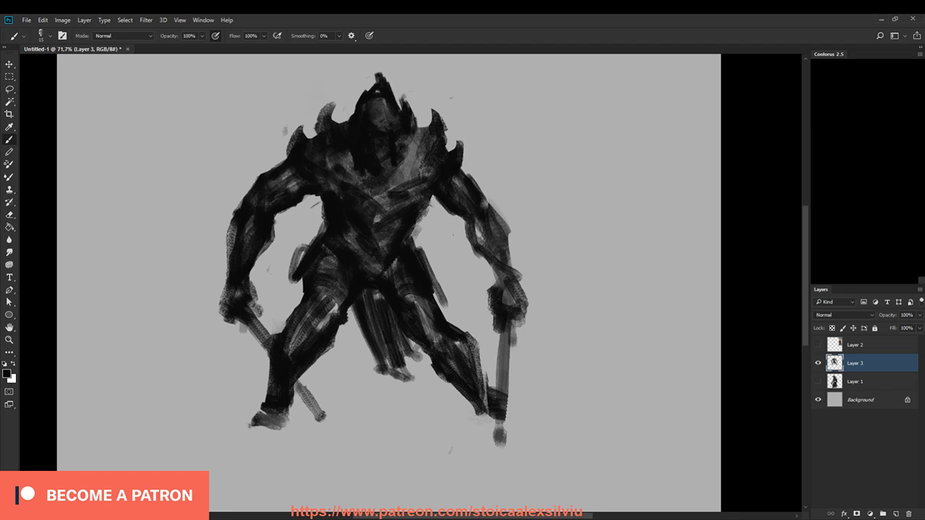
key(e)
drag(363, 86, 354, 105)
Step: Add a matching spike beside the head and sharpen the shoulder spikes with brush and eraser
key(b)
key(e)
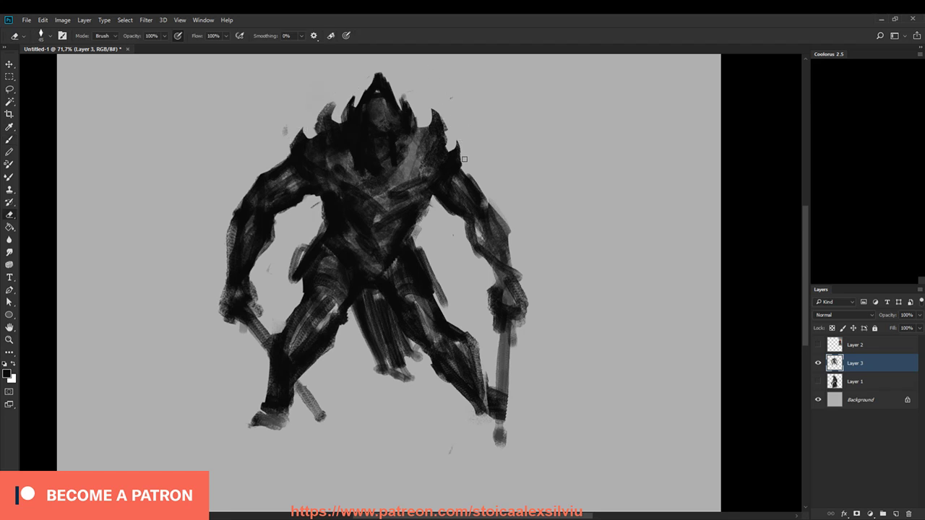
key(b)
key(e)
key(b)
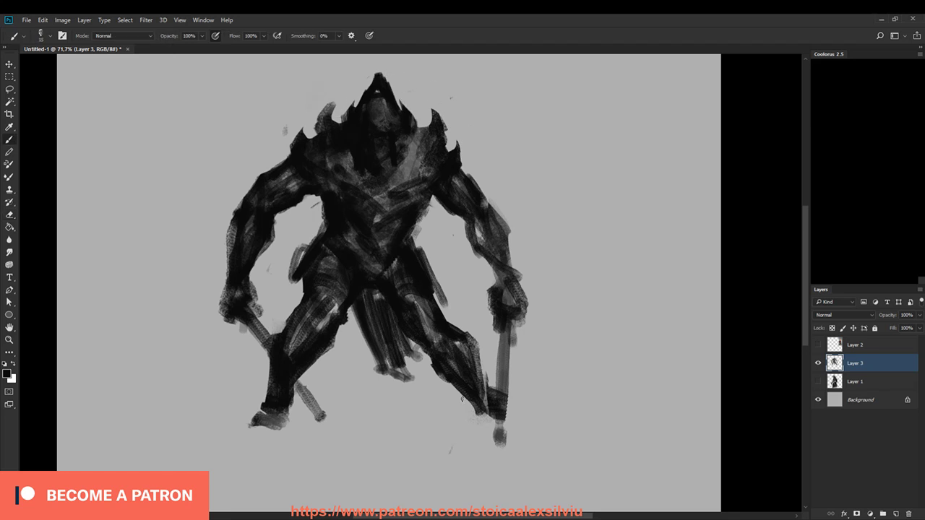
Step: Flip the canvas horizontally and replace the outstretched left leg with a thin sketched leg outline
key(F2)
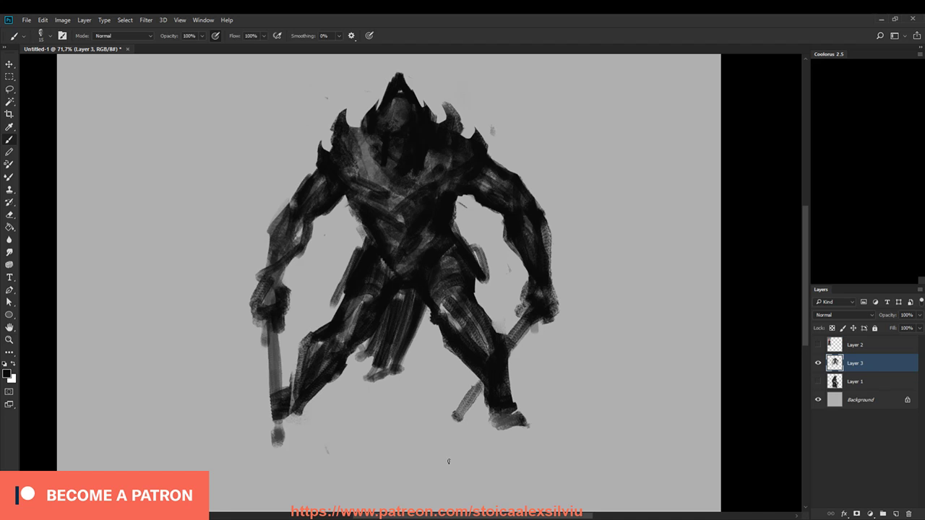
key(e)
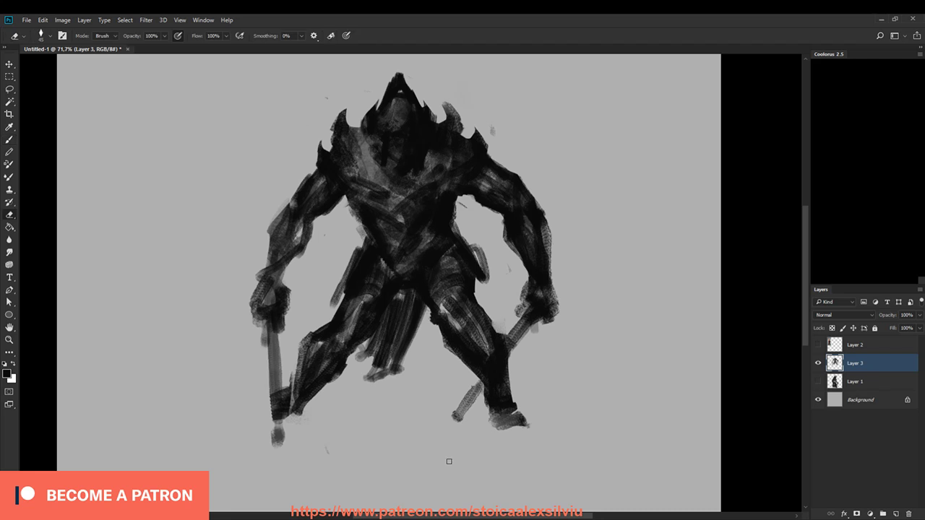
mouse_move(307, 383)
mouse_down()
mouse_move(287, 424)
mouse_move(294, 431)
mouse_move(336, 292)
mouse_move(335, 359)
mouse_move(321, 334)
mouse_move(315, 343)
mouse_move(324, 323)
mouse_move(343, 365)
mouse_move(360, 314)
mouse_move(371, 311)
mouse_move(372, 254)
mouse_move(320, 331)
mouse_move(364, 382)
mouse_move(365, 372)
mouse_move(329, 328)
mouse_move(335, 396)
mouse_up()
key(b)
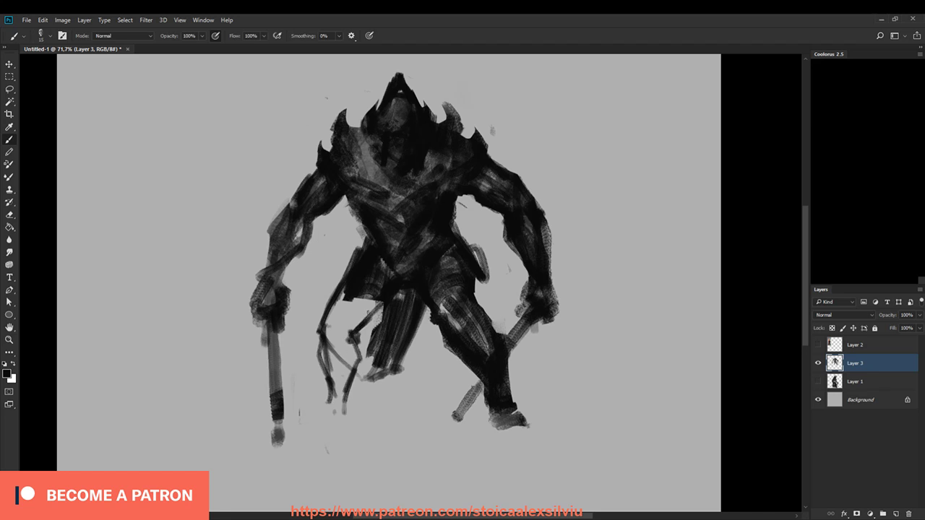
drag(354, 348, 338, 420)
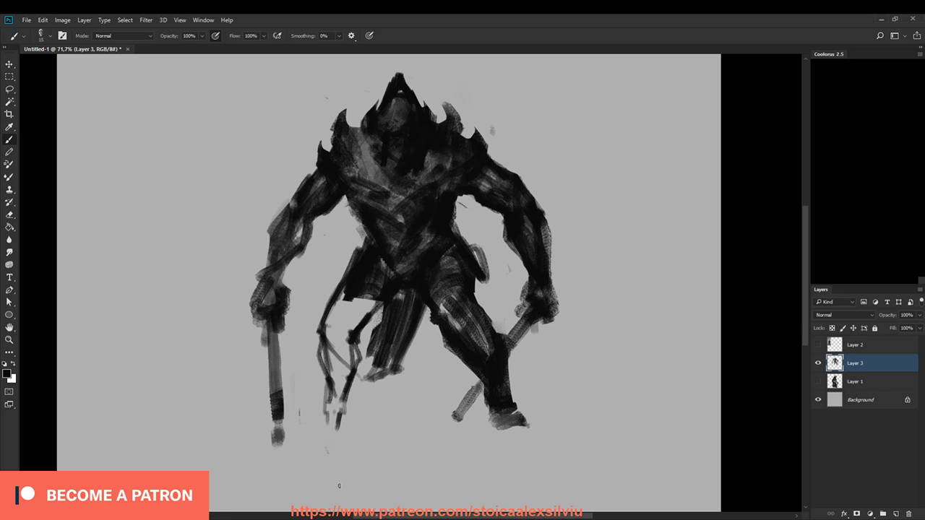
Step: Erase the thin left leg sketch and try shorter leg strokes below the hip flap
key(e)
mouse_move(339, 365)
mouse_down()
mouse_move(333, 383)
mouse_move(343, 330)
mouse_move(338, 423)
mouse_up()
key(b)
drag(341, 289, 334, 331)
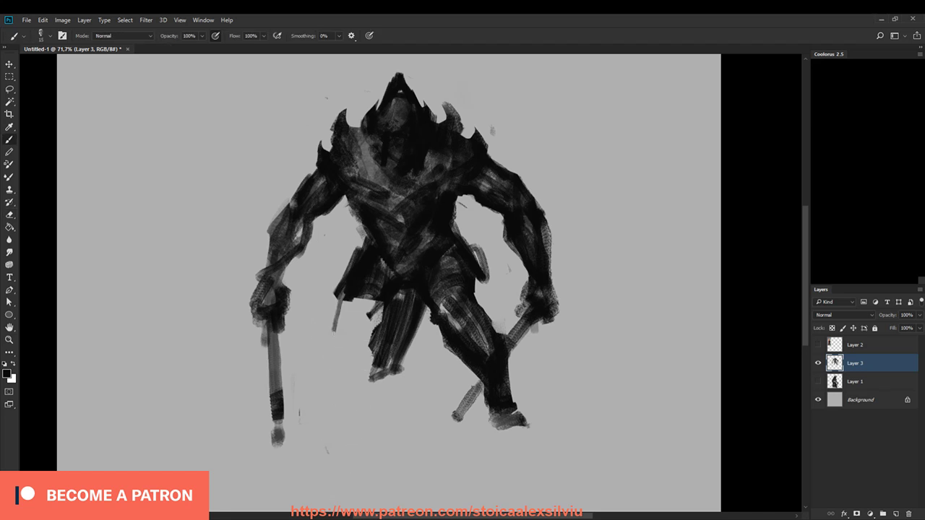
key(e)
key(b)
mouse_move(346, 318)
mouse_down()
mouse_move(327, 342)
mouse_move(340, 359)
mouse_up()
key(e)
key(b)
drag(345, 302, 335, 343)
Step: Erase the left hip flap and sketch a bent left leg with its shin swinging inward
key(e)
mouse_move(365, 247)
mouse_down()
mouse_move(330, 282)
mouse_move(324, 318)
mouse_up()
key(b)
mouse_move(367, 273)
mouse_down()
mouse_move(357, 295)
mouse_move(337, 370)
mouse_up()
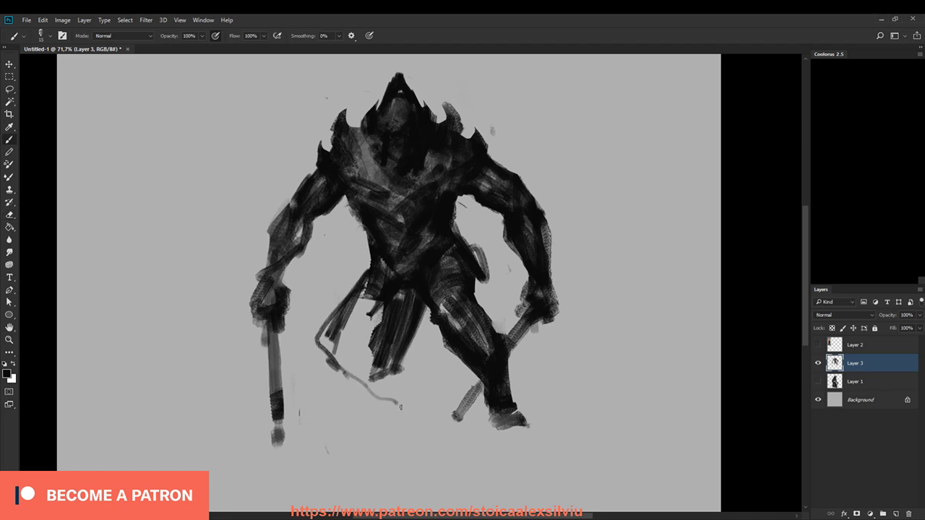
Step: Erase the inward shin and sketch the left leg stretching outward past the weapon
key(e)
drag(399, 406, 336, 372)
key(b)
drag(320, 336, 305, 418)
key(e)
drag(346, 309, 322, 351)
key(b)
drag(359, 279, 311, 326)
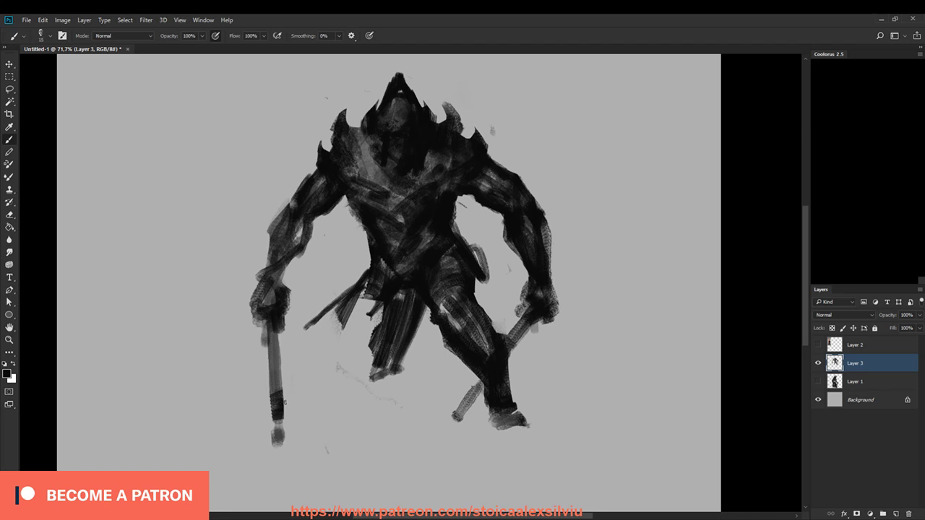
mouse_move(359, 282)
mouse_down()
mouse_move(302, 323)
mouse_move(253, 394)
mouse_up()
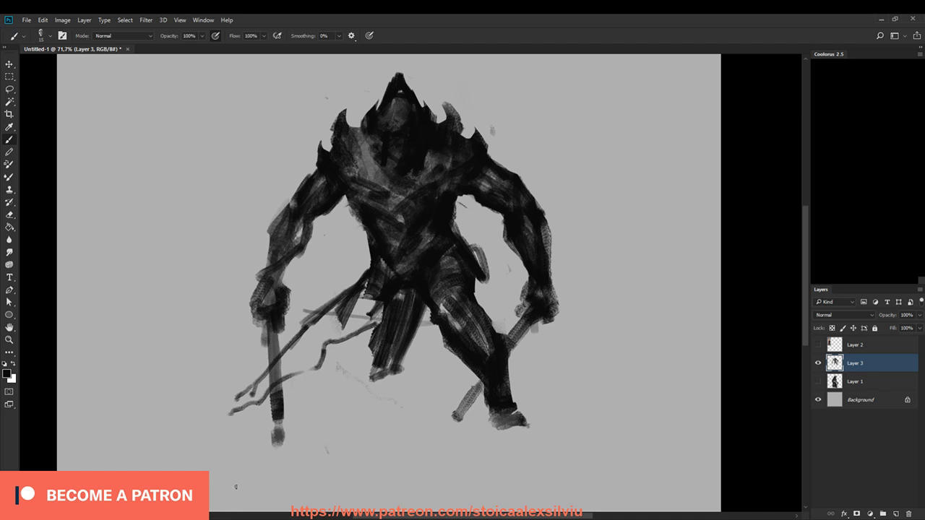
Step: Erase both legs and the hanging cloth, and cut a clean contour along the torso's right side
key(e)
mouse_move(245, 398)
mouse_down()
mouse_move(282, 403)
mouse_move(309, 366)
mouse_move(297, 422)
mouse_move(255, 354)
mouse_move(260, 454)
mouse_move(322, 360)
mouse_move(321, 379)
mouse_move(333, 356)
mouse_move(349, 352)
mouse_move(356, 368)
mouse_move(367, 353)
mouse_move(386, 369)
mouse_move(405, 359)
mouse_move(396, 316)
mouse_move(351, 281)
mouse_move(371, 289)
mouse_move(373, 324)
mouse_up()
key(b)
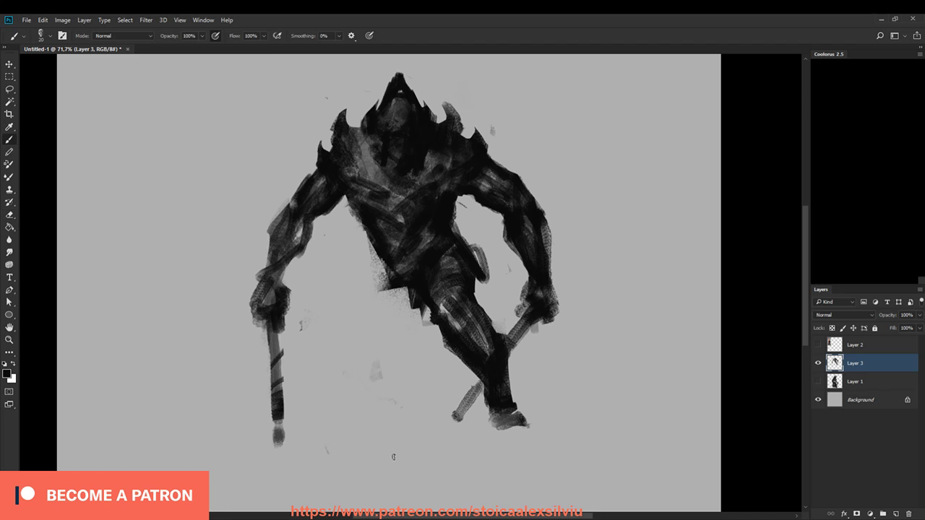
key(e)
mouse_move(506, 383)
mouse_down()
mouse_move(513, 415)
mouse_move(522, 366)
mouse_move(505, 354)
mouse_up()
mouse_move(458, 382)
mouse_down()
mouse_move(485, 285)
mouse_move(455, 267)
mouse_move(432, 283)
mouse_move(465, 227)
mouse_move(458, 215)
mouse_up()
Step: Rebuild the waist with a belt across the hips, using a larger brush to start the upper thighs
key(b)
drag(376, 246, 376, 286)
mouse_move(371, 240)
mouse_down()
mouse_move(404, 261)
mouse_move(396, 246)
mouse_move(374, 288)
mouse_move(405, 288)
mouse_up()
key(bracketright)
key(bracketright)
key(bracketright)
key(bracketright)
drag(379, 287, 391, 322)
mouse_move(441, 253)
mouse_down()
mouse_move(433, 276)
mouse_move(421, 279)
mouse_up()
mouse_move(445, 286)
mouse_down()
mouse_move(420, 289)
mouse_move(380, 267)
mouse_move(365, 318)
mouse_move(372, 361)
mouse_move(447, 285)
mouse_move(448, 339)
mouse_up()
Step: Sketch two long standing legs running down from the hips
mouse_move(377, 264)
mouse_down()
mouse_move(358, 321)
mouse_move(348, 422)
mouse_up()
drag(361, 334, 338, 433)
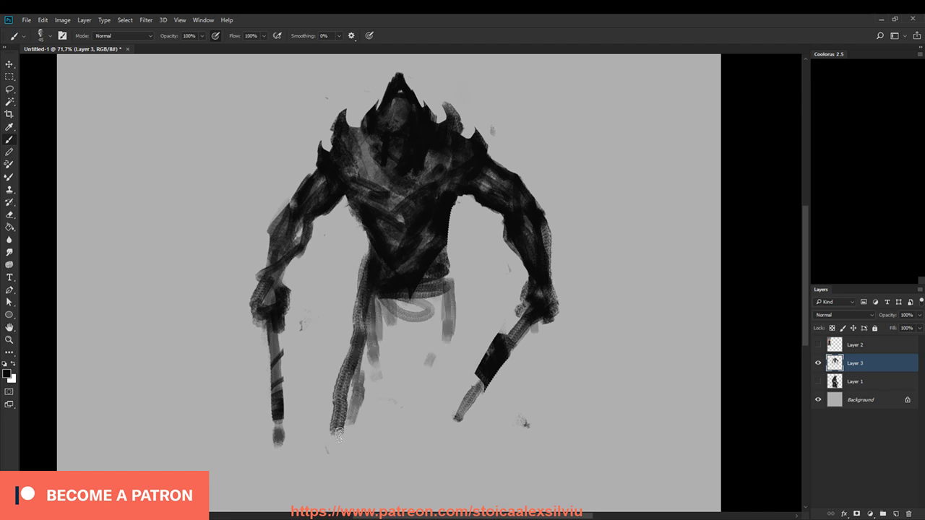
drag(433, 267, 469, 429)
mouse_move(516, 436)
mouse_down()
mouse_move(510, 362)
mouse_move(514, 380)
mouse_up()
drag(441, 215, 453, 325)
mouse_move(352, 313)
mouse_down()
mouse_move(350, 328)
mouse_move(374, 194)
mouse_move(330, 394)
mouse_move(329, 456)
mouse_up()
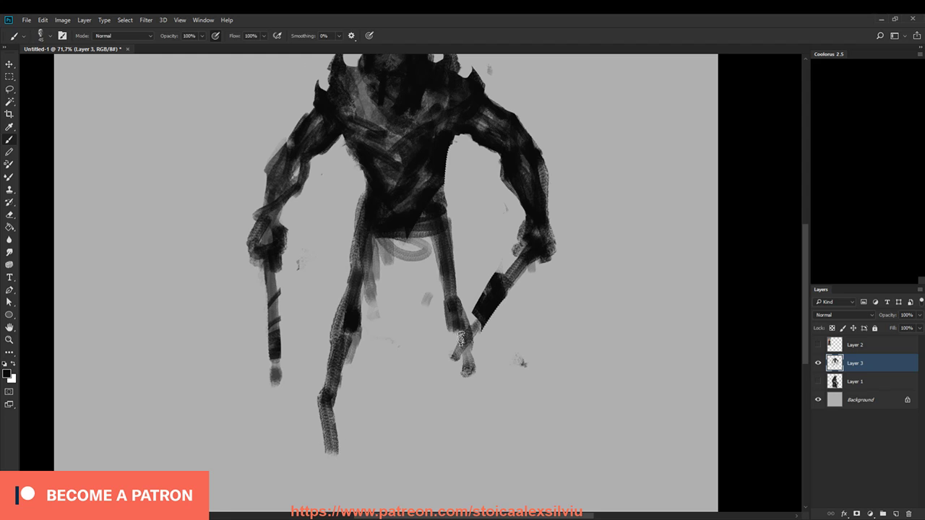
Step: Extend both lower legs and rough in the feet
drag(460, 338, 478, 423)
drag(468, 376, 482, 437)
mouse_move(463, 336)
mouse_down()
mouse_move(489, 401)
mouse_move(488, 448)
mouse_up()
mouse_move(350, 333)
mouse_down()
mouse_move(318, 455)
mouse_move(269, 475)
mouse_up()
drag(486, 455, 518, 472)
mouse_move(553, 364)
mouse_down()
mouse_move(564, 401)
mouse_move(557, 345)
mouse_up()
Step: Erase both standing legs and the right weapon's lower end with a larger eraser
key(e)
key(bracketright)
key(bracketright)
key(bracketright)
key(bracketright)
key(bracketright)
mouse_move(526, 471)
mouse_down()
mouse_move(488, 435)
mouse_move(462, 297)
mouse_up()
mouse_move(366, 450)
mouse_down()
mouse_move(350, 352)
mouse_move(375, 364)
mouse_up()
mouse_move(506, 300)
mouse_down()
mouse_move(484, 445)
mouse_move(487, 423)
mouse_up()
key(b)
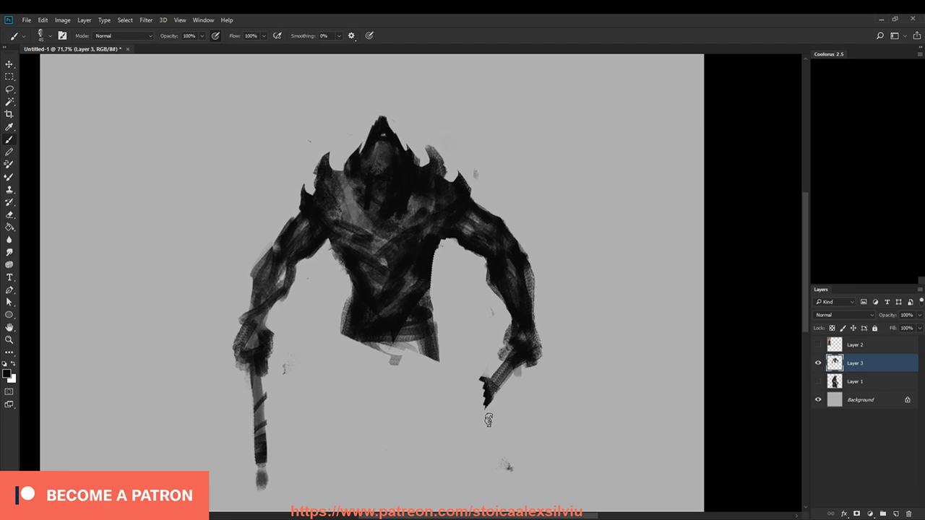
Step: Sketch a raised left leg bent at the knee and a long, straight supporting right leg
mouse_move(331, 341)
mouse_down()
mouse_move(303, 376)
mouse_move(326, 377)
mouse_up()
drag(425, 343, 420, 413)
mouse_move(343, 342)
mouse_down()
mouse_move(283, 395)
mouse_move(335, 432)
mouse_move(328, 412)
mouse_move(347, 426)
mouse_move(354, 445)
mouse_move(329, 449)
mouse_up()
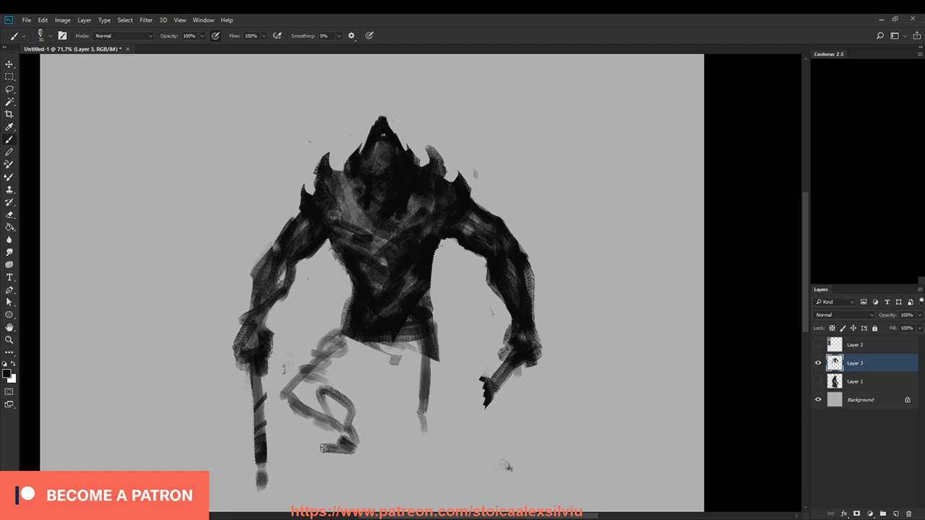
drag(485, 400, 478, 340)
mouse_move(425, 283)
mouse_down()
mouse_move(425, 316)
mouse_move(411, 360)
mouse_move(421, 416)
mouse_move(393, 453)
mouse_move(392, 484)
mouse_move(413, 394)
mouse_up()
mouse_move(412, 235)
mouse_down()
mouse_move(414, 414)
mouse_move(395, 440)
mouse_move(388, 482)
mouse_up()
mouse_move(336, 235)
mouse_down()
mouse_move(270, 298)
mouse_move(268, 327)
mouse_move(270, 320)
mouse_move(355, 354)
mouse_up()
drag(472, 315, 464, 352)
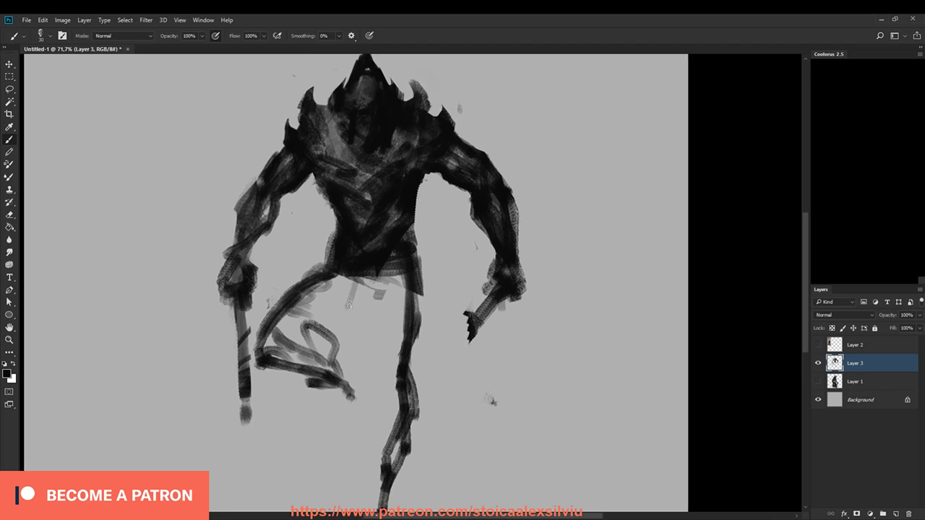
Step: Fill in the raised leg, its foot and the supporting leg, and add hanging pieces at both hips
drag(348, 304, 335, 268)
mouse_move(335, 233)
mouse_down()
mouse_move(322, 265)
mouse_move(280, 292)
mouse_up()
mouse_move(427, 295)
mouse_down()
mouse_move(434, 344)
mouse_move(416, 272)
mouse_move(432, 348)
mouse_move(414, 310)
mouse_up()
mouse_move(359, 325)
mouse_down()
mouse_move(382, 296)
mouse_move(373, 317)
mouse_move(376, 375)
mouse_move(390, 390)
mouse_move(387, 289)
mouse_move(397, 361)
mouse_move(383, 263)
mouse_move(376, 479)
mouse_up()
drag(417, 436, 425, 355)
mouse_move(390, 292)
mouse_down()
mouse_move(405, 394)
mouse_move(383, 413)
mouse_up()
mouse_move(372, 206)
mouse_down()
mouse_move(338, 250)
mouse_move(280, 276)
mouse_move(347, 199)
mouse_move(297, 273)
mouse_move(359, 306)
mouse_move(303, 279)
mouse_move(356, 309)
mouse_move(318, 316)
mouse_up()
mouse_move(462, 325)
mouse_down()
mouse_move(472, 388)
mouse_move(465, 379)
mouse_up()
mouse_move(402, 463)
mouse_down()
mouse_move(383, 499)
mouse_move(418, 508)
mouse_up()
drag(481, 419, 471, 465)
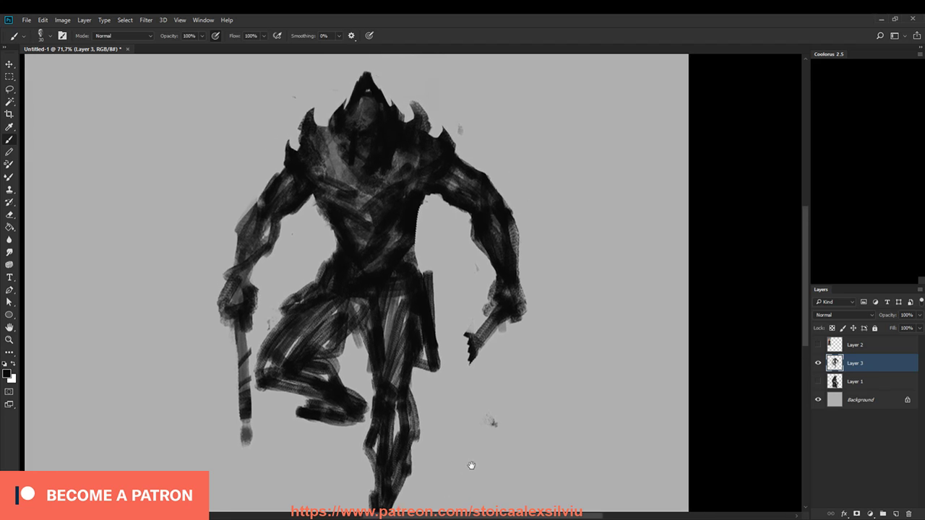
Step: Darken the raised leg's contours and reshape both sides of the waist, using a much smaller eraser and black strokes
mouse_move(258, 371)
mouse_down()
mouse_move(310, 289)
mouse_move(333, 339)
mouse_move(355, 339)
mouse_up()
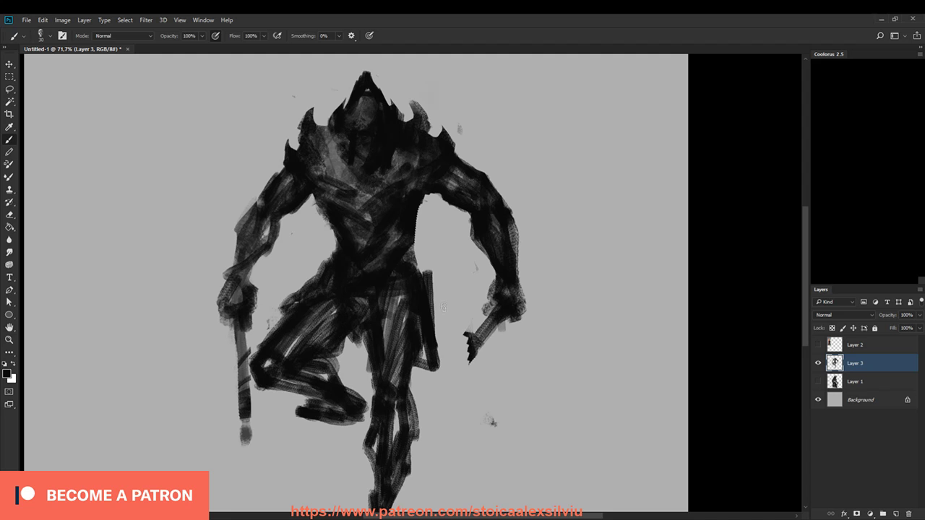
drag(322, 192, 334, 228)
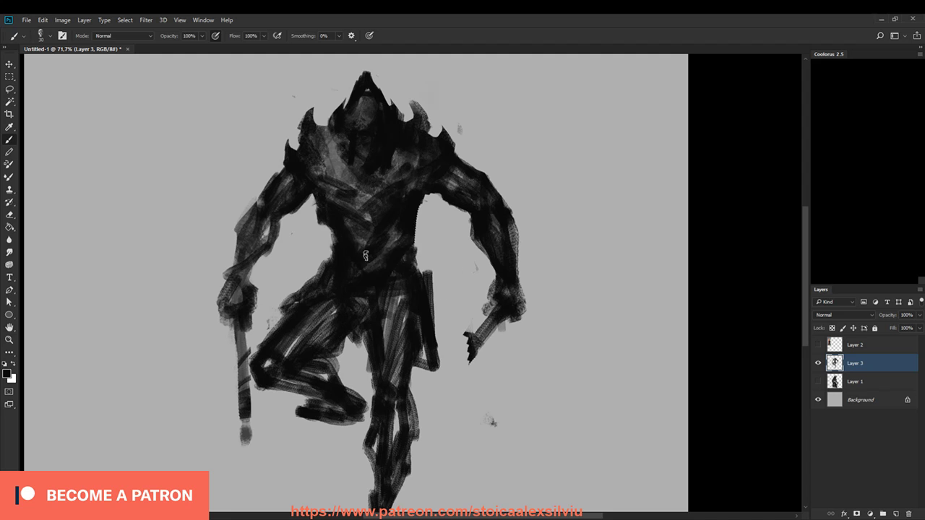
key(e)
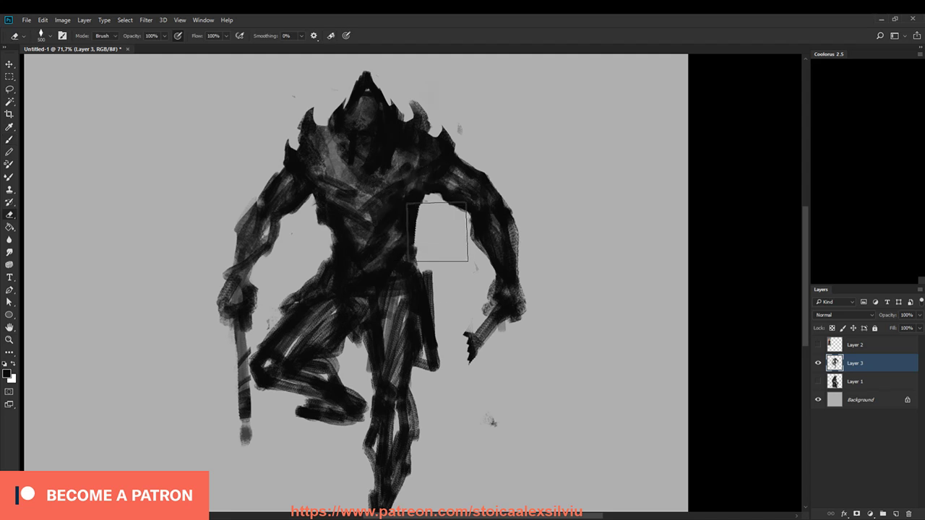
key(bracketleft)
key(bracketleft)
key(bracketleft)
key(bracketleft)
key(bracketleft)
key(bracketleft)
key(bracketleft)
key(bracketleft)
key(bracketleft)
key(bracketleft)
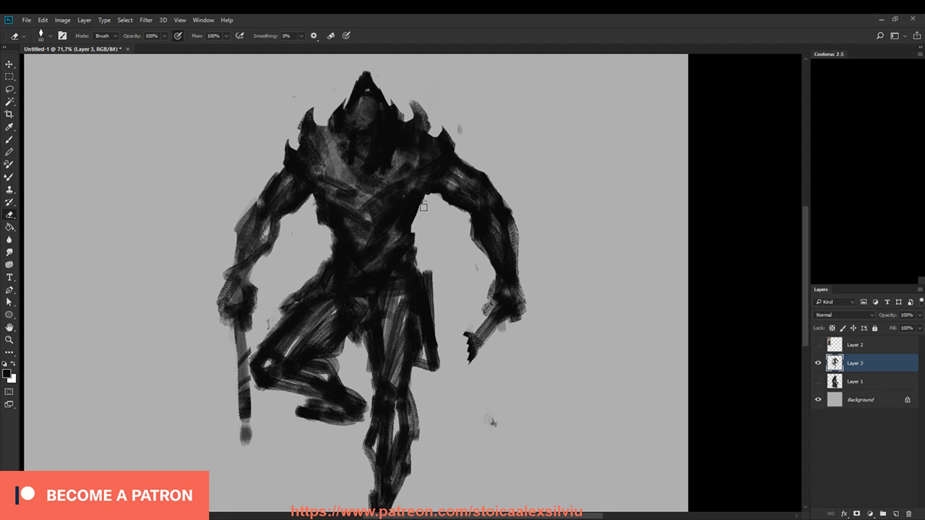
key(b)
drag(421, 190, 398, 233)
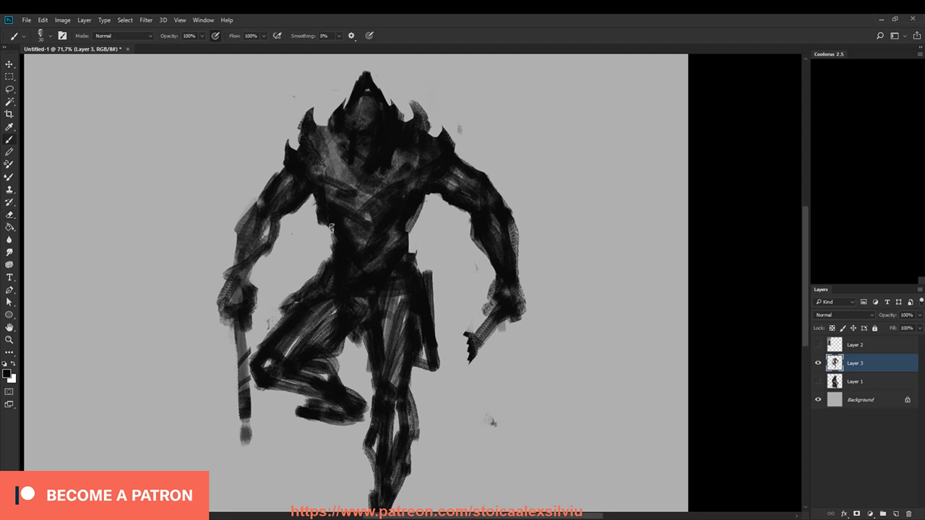
drag(431, 190, 395, 255)
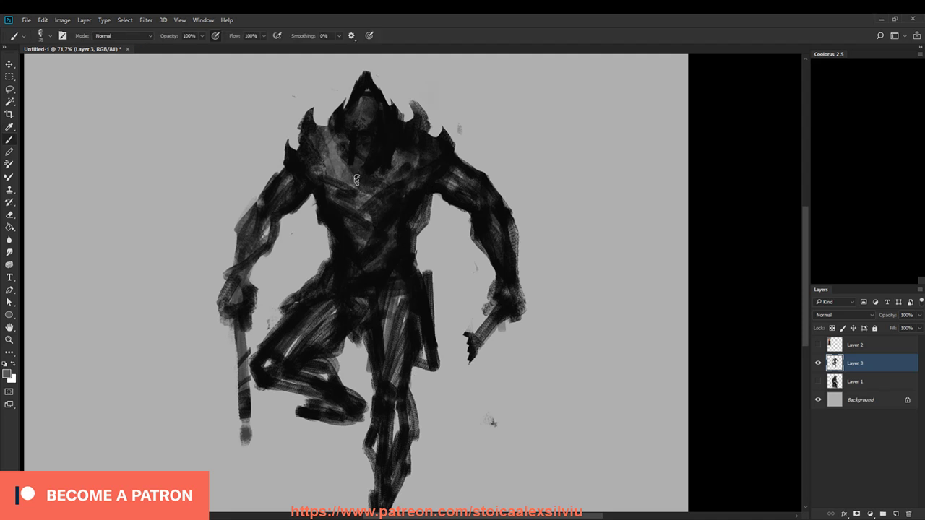
Step: Paint a lighter grey V-shaped collar across the chest and restore dark accents with tones sampled from the torso
mouse_move(393, 168)
mouse_down()
mouse_move(409, 195)
mouse_move(375, 205)
mouse_move(369, 219)
mouse_up()
alt+click(347, 217)
key([)
drag(327, 175, 316, 163)
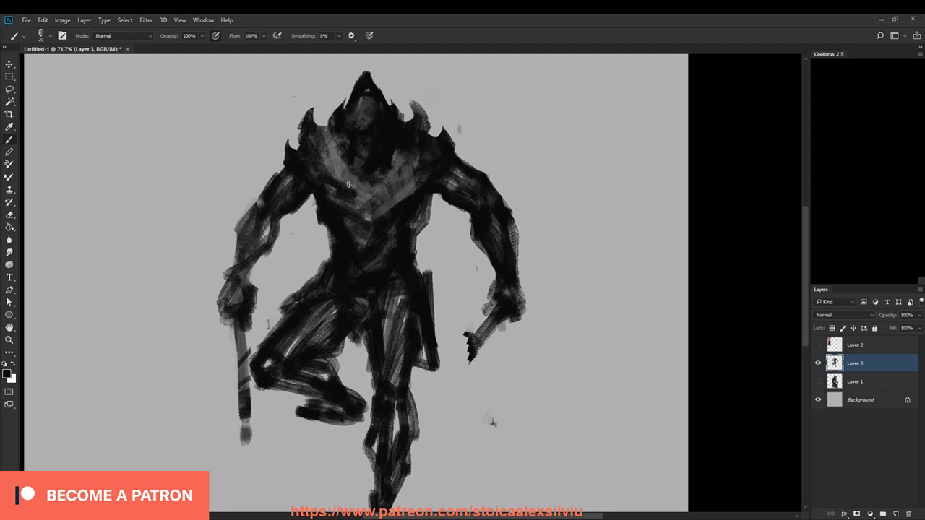
Step: Flip the canvas horizontally and erase the raised bent leg below the hip
key(ctrl+shift+h)
mouse_move(510, 438)
mouse_down()
mouse_move(543, 345)
mouse_move(531, 388)
mouse_up()
key(e)
mouse_move(418, 362)
mouse_down()
mouse_move(382, 345)
mouse_move(375, 361)
mouse_move(408, 344)
mouse_up()
mouse_move(454, 260)
mouse_down()
mouse_move(429, 231)
mouse_move(396, 343)
mouse_move(375, 352)
mouse_move(458, 340)
mouse_move(423, 325)
mouse_move(417, 245)
mouse_move(432, 292)
mouse_up()
key(bracketleft)
Step: Sketch a foreshortened raised leg in black, with the thigh contour, knee and a small foot
key(b)
drag(375, 249, 408, 327)
drag(425, 289, 432, 328)
drag(377, 310, 412, 322)
mouse_move(381, 321)
mouse_down()
mouse_move(426, 333)
mouse_move(407, 355)
mouse_move(442, 354)
mouse_up()
drag(432, 364, 418, 370)
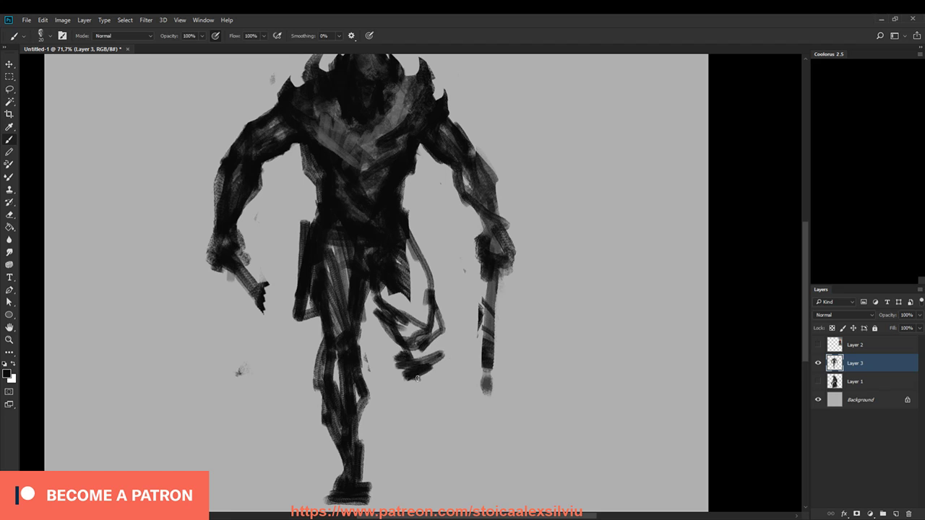
Step: Remove the raised leg's sketched foot and redraw the knee and outer thigh with narrower contours
key(e)
key(b)
mouse_move(390, 340)
mouse_down()
mouse_move(388, 321)
mouse_move(396, 372)
mouse_move(414, 385)
mouse_move(402, 378)
mouse_up()
key(e)
key(b)
drag(438, 265, 444, 330)
key(e)
drag(443, 264, 436, 344)
key(b)
drag(434, 285, 429, 346)
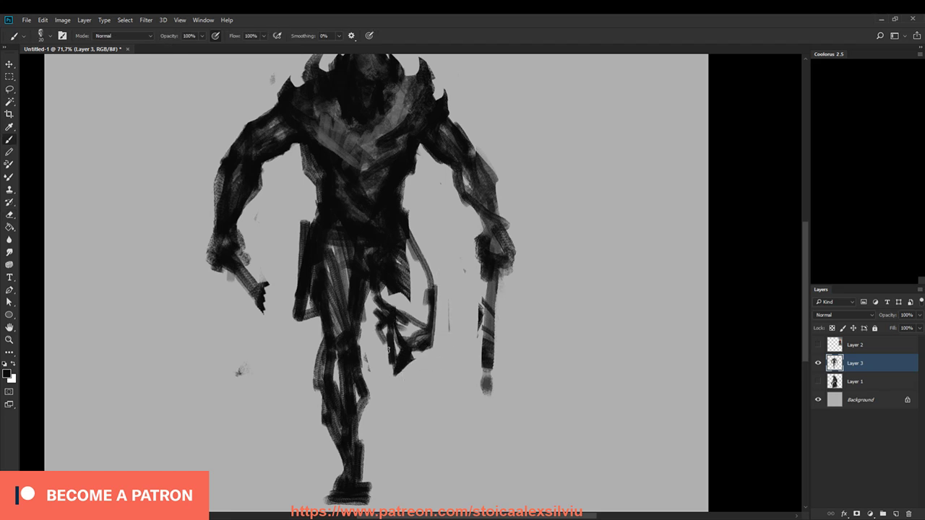
Step: Outline a tapering lower leg below the raised knee and fill in the thigh with dark strokes
drag(409, 359, 402, 405)
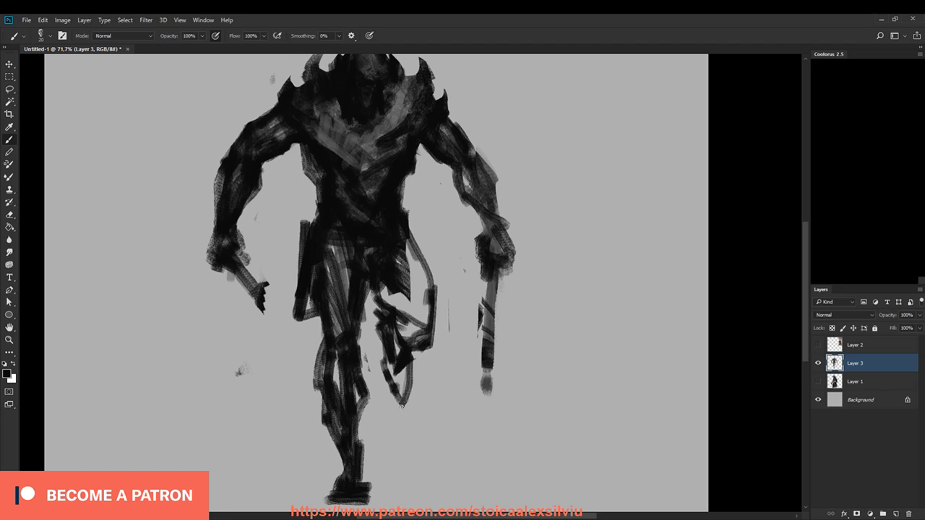
drag(458, 429, 455, 473)
mouse_move(402, 274)
mouse_down()
mouse_move(427, 387)
mouse_move(382, 329)
mouse_up()
mouse_move(407, 291)
mouse_down()
mouse_move(393, 341)
mouse_move(401, 369)
mouse_up()
drag(425, 340, 410, 382)
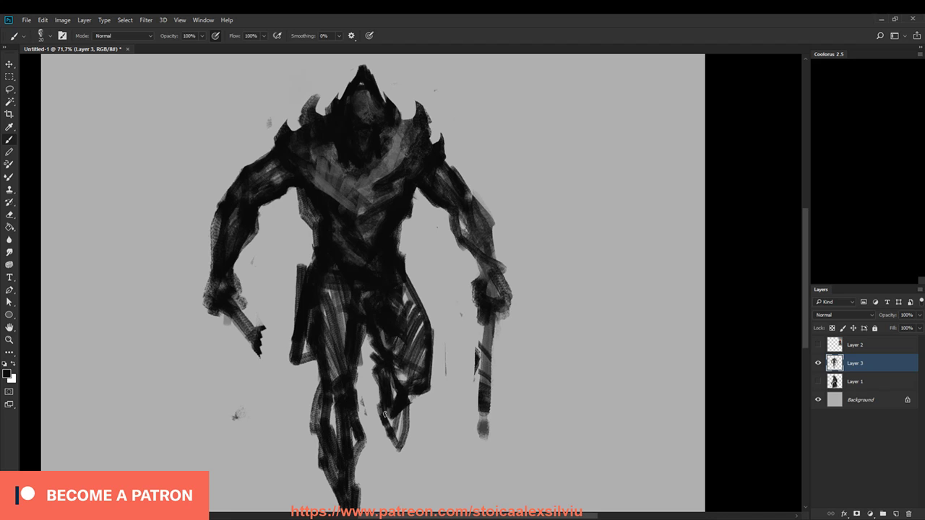
Step: Trim the supporting foot and ankle with the eraser and repaint the lower shin in black
drag(439, 458, 443, 345)
key(e)
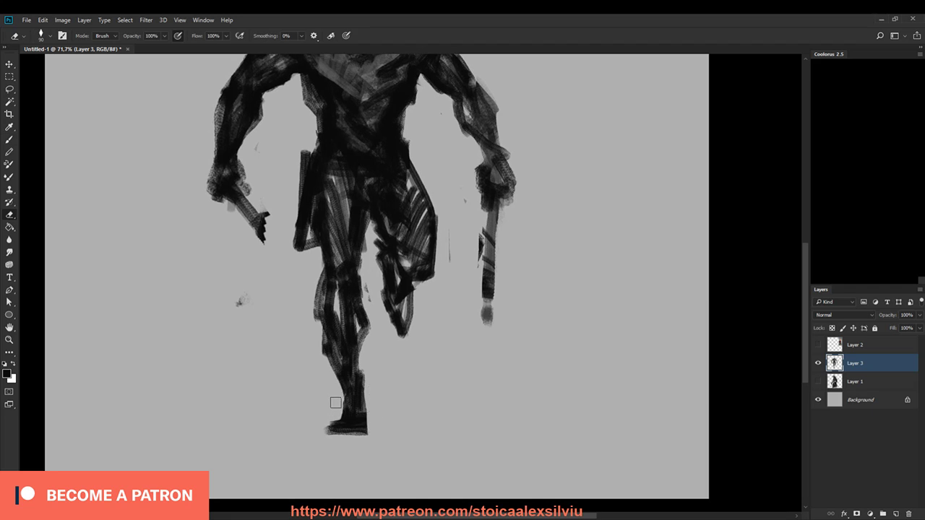
key(b)
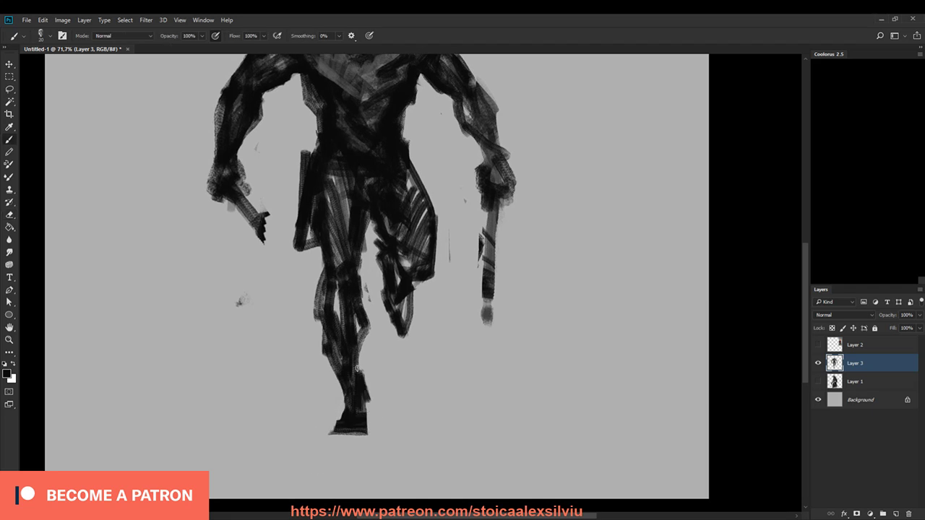
key(e)
mouse_move(366, 398)
mouse_down()
mouse_move(365, 431)
mouse_move(376, 397)
mouse_move(374, 432)
mouse_up()
key(b)
drag(362, 349, 366, 376)
Step: Slim the supporting leg's outer knee and fill in the knee and calf with dark strokes
key(e)
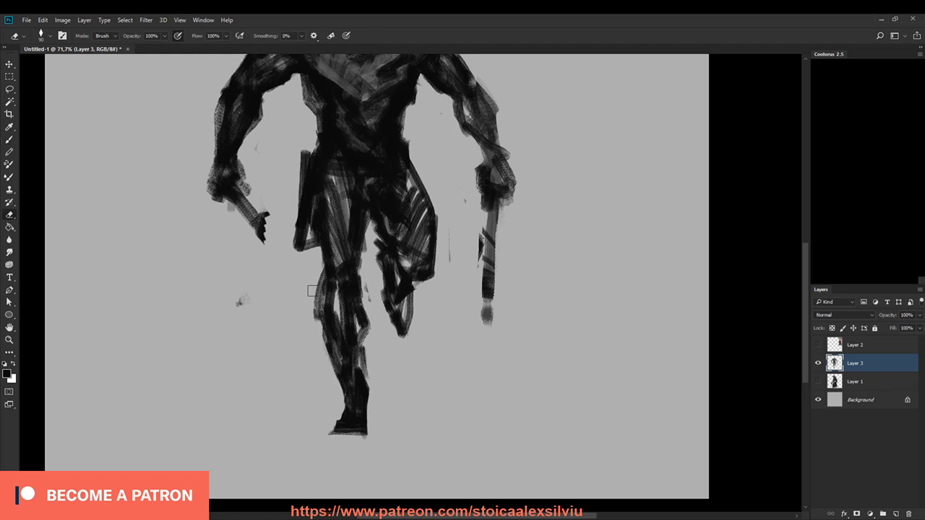
drag(317, 274, 321, 310)
key(b)
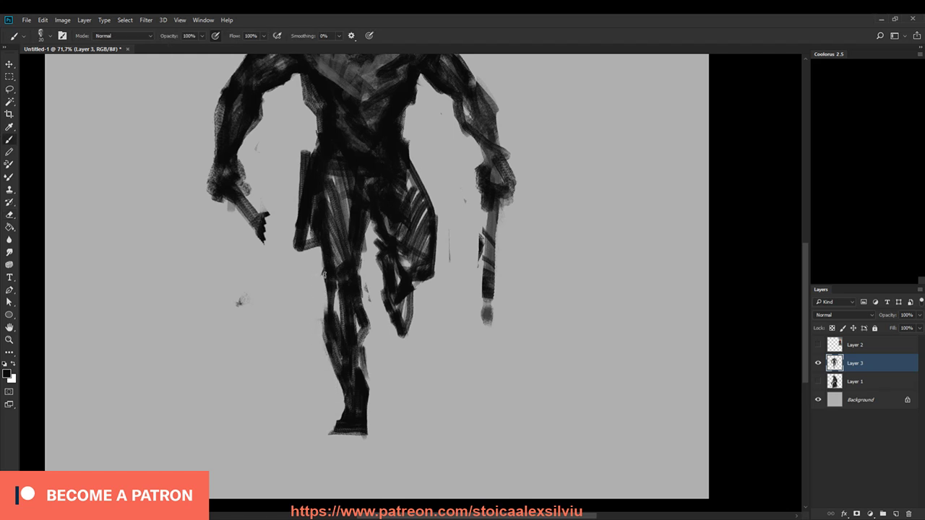
mouse_move(357, 267)
mouse_down()
mouse_move(368, 309)
mouse_move(361, 360)
mouse_move(340, 403)
mouse_up()
key(e)
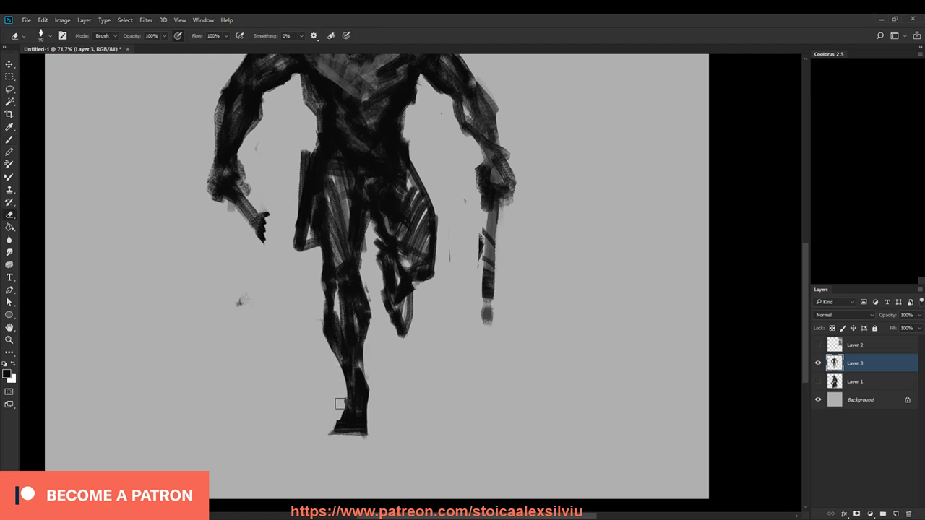
Step: Flip the canvas horizontally back and forth to check the figure's pose and silhouette
drag(396, 347, 398, 398)
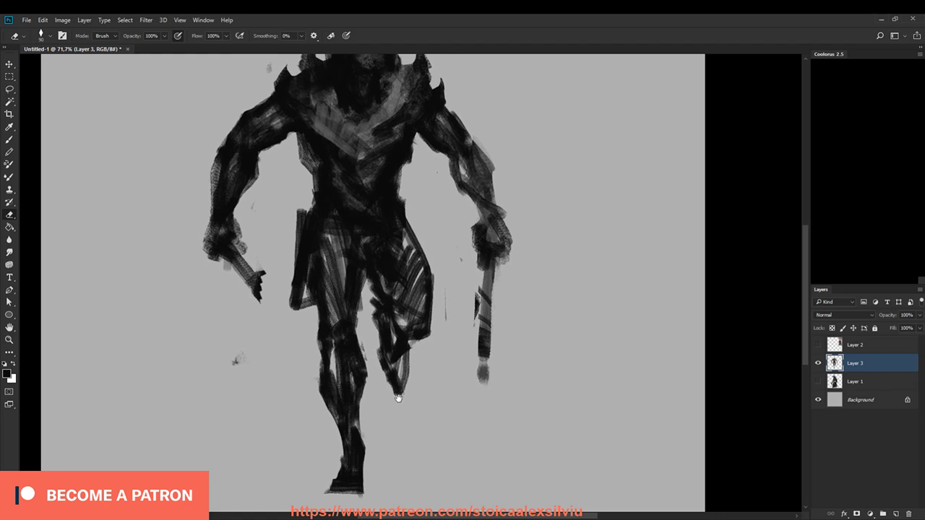
key(ctrl+shift+h)
key(ctrl+shift+h)
key(ctrl+shift+h)
key(ctrl+shift+h)
key(ctrl+shift+h)
key(ctrl+shift+h)
key(ctrl+shift+h)
key(ctrl+shift+h)
key(ctrl+shift+h)
key(ctrl+shift+h)
key(ctrl+shift+h)
key(ctrl+shift+h)
key(ctrl+shift+h)
key(ctrl+shift+h)
key(ctrl+shift+h)
key(ctrl+shift+h)
key(ctrl+shift+h)
key(ctrl+shift+h)
key(ctrl+shift+h)
drag(425, 385, 419, 432)
key(ctrl+shift+h)
Step: Add thin size 10 brush strokes beside the raised thigh, supporting knee and torso sides, and dark accents on the chest and hood
key(b)
drag(396, 258, 420, 309)
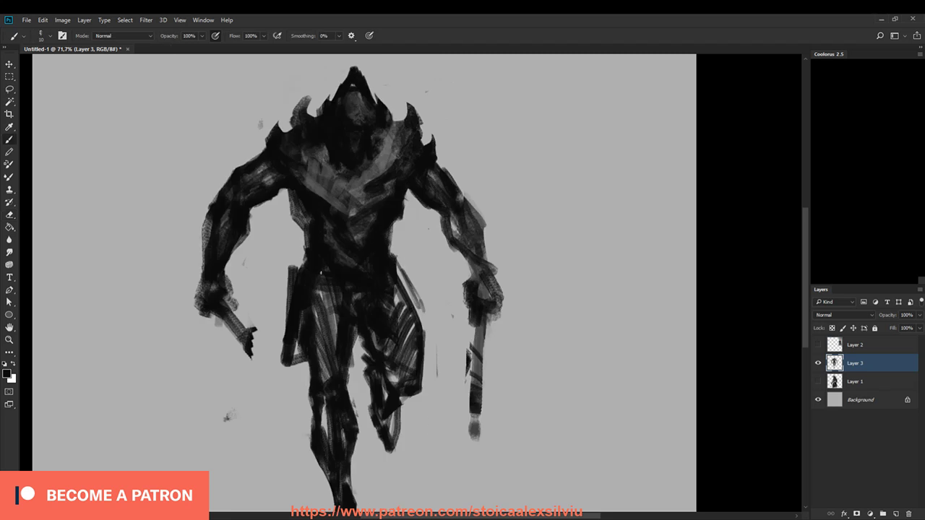
drag(304, 368, 300, 413)
drag(298, 198, 293, 224)
drag(409, 191, 401, 221)
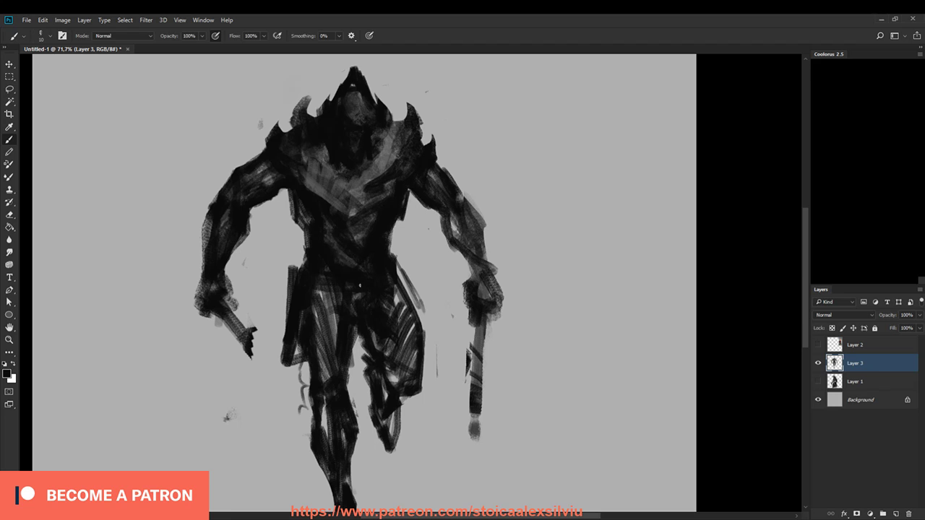
mouse_move(401, 144)
mouse_down()
mouse_move(380, 163)
mouse_move(397, 139)
mouse_move(380, 138)
mouse_up()
drag(341, 100, 331, 81)
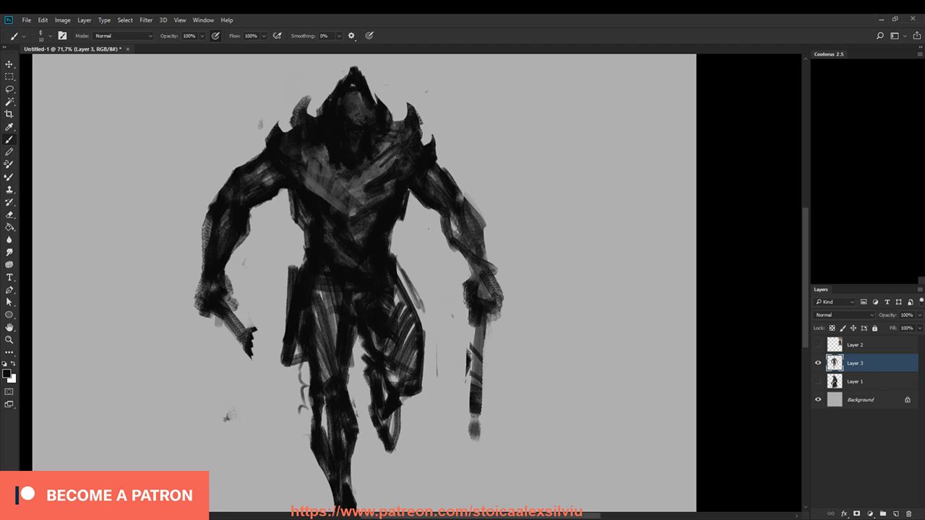
Step: Clean up the raised leg's inner and lower edges with the eraser and fill its thigh and lower leg with a larger brush
mouse_move(560, 426)
mouse_down()
mouse_move(570, 299)
mouse_move(576, 397)
mouse_up()
key(bracketright)
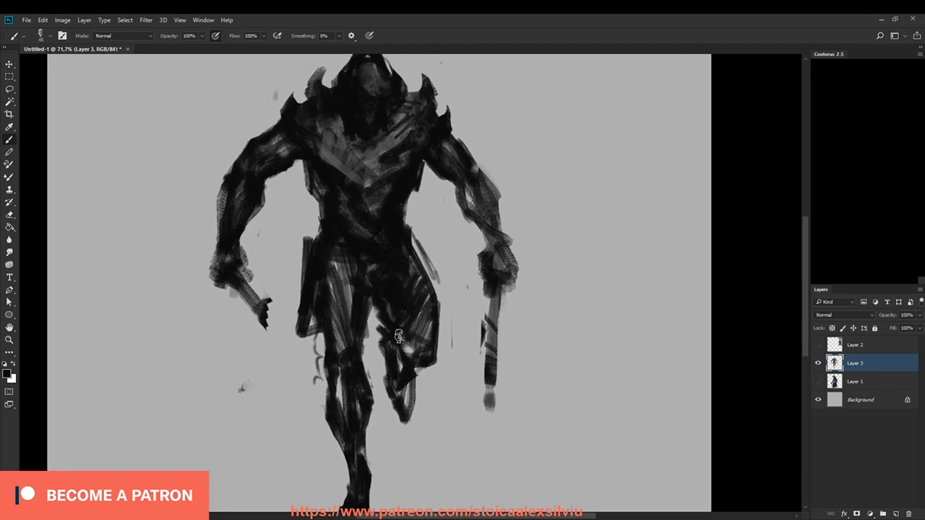
key(e)
mouse_move(376, 311)
mouse_down()
mouse_move(390, 335)
mouse_move(380, 332)
mouse_move(378, 342)
mouse_move(388, 395)
mouse_up()
key(b)
drag(385, 337, 406, 433)
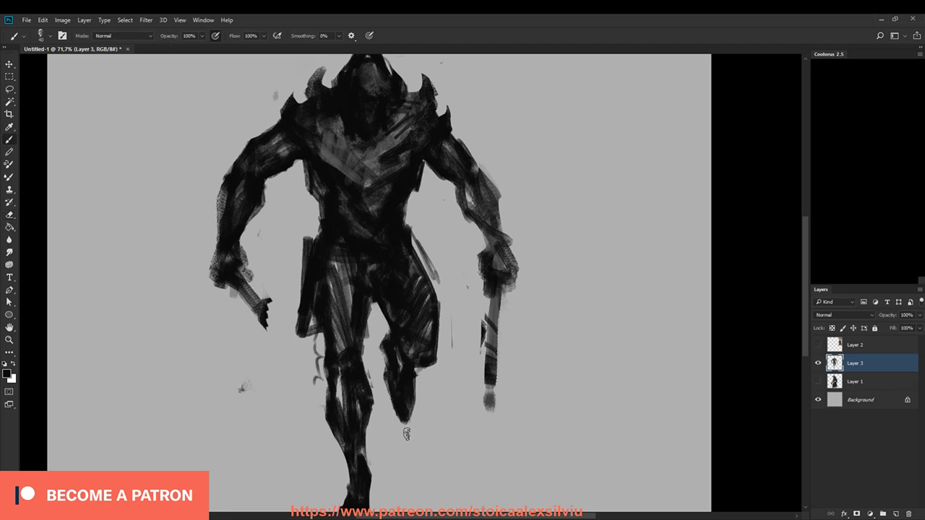
key(e)
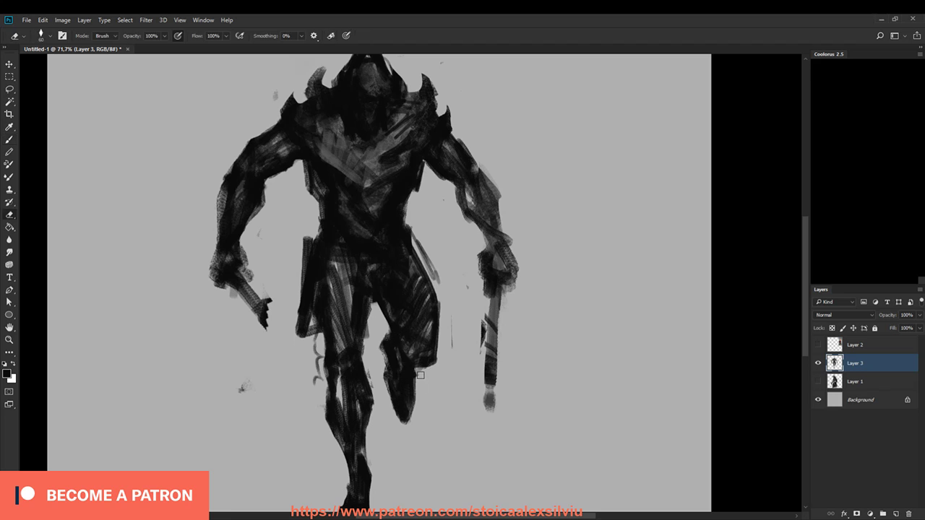
mouse_move(420, 373)
mouse_down()
mouse_move(410, 431)
mouse_move(422, 377)
mouse_move(412, 425)
mouse_up()
Step: Reshape the supporting foot by repainting its toes and sole and trimming around the ankle
drag(427, 439, 433, 364)
key(b)
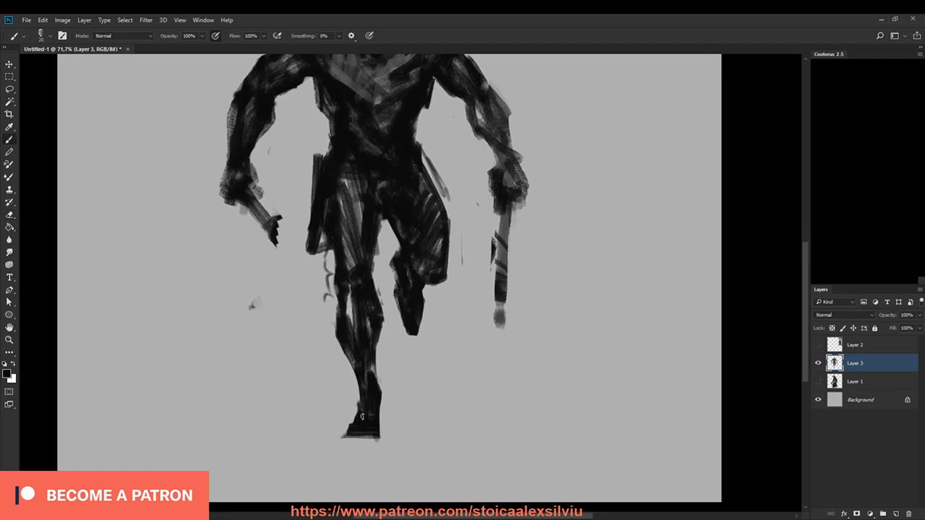
drag(354, 419, 342, 437)
key(e)
mouse_move(351, 411)
mouse_down()
mouse_move(339, 440)
mouse_move(386, 442)
mouse_up()
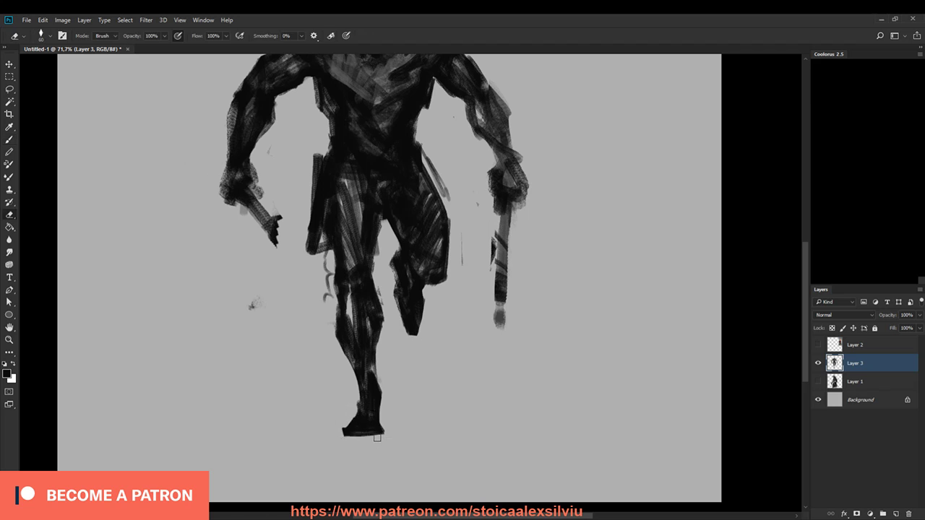
key(b)
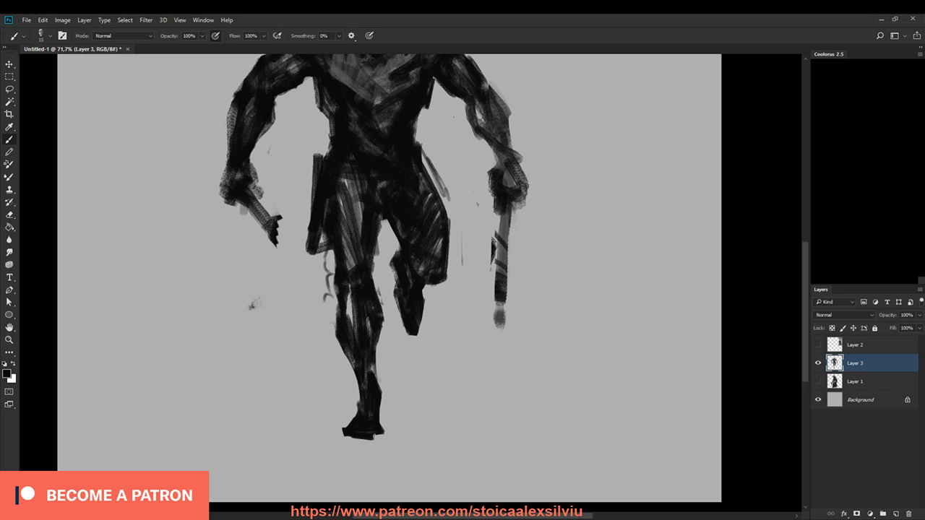
mouse_move(350, 435)
mouse_down()
mouse_move(376, 445)
mouse_move(339, 434)
mouse_move(356, 444)
mouse_up()
key(e)
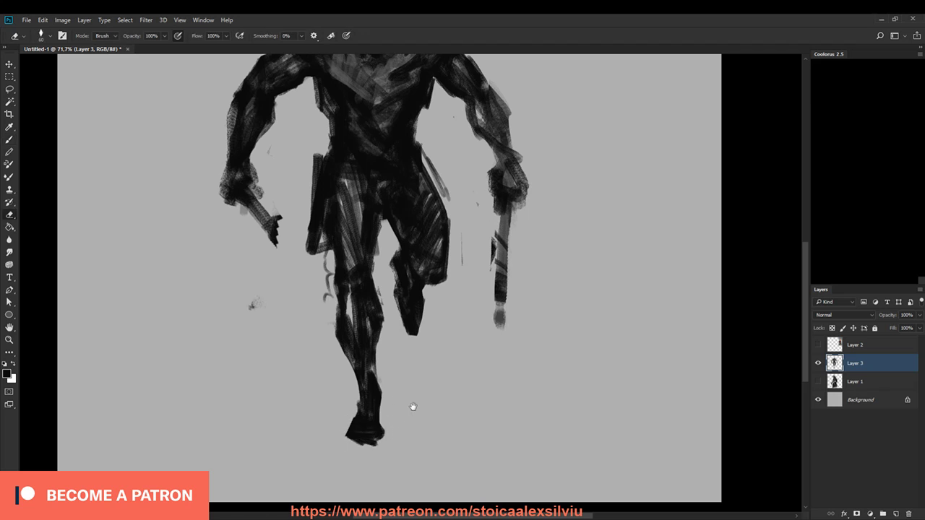
Step: Erase the loose curls beside the supporting knee and darken the knee's outer contour
scroll(408, 425, up, 5)
drag(436, 380, 440, 291)
drag(328, 297, 351, 360)
key(b)
drag(341, 320, 350, 362)
key(e)
key(b)
Step: Shade the supporting thigh and knee with grey and dark tones sampled from the leg
alt+click(350, 304)
key(b)
mouse_move(352, 229)
mouse_down()
mouse_move(361, 252)
mouse_move(339, 255)
mouse_move(335, 300)
mouse_move(367, 286)
mouse_move(348, 285)
mouse_move(360, 366)
mouse_move(363, 314)
mouse_move(355, 306)
mouse_move(377, 292)
mouse_move(369, 319)
mouse_move(354, 301)
mouse_up()
alt+click(360, 297)
key(bracketleft)
drag(358, 284, 351, 302)
mouse_move(340, 258)
mouse_down()
mouse_move(355, 315)
mouse_move(358, 268)
mouse_move(341, 278)
mouse_move(359, 278)
mouse_move(341, 293)
mouse_move(354, 303)
mouse_move(351, 353)
mouse_move(362, 325)
mouse_move(370, 329)
mouse_move(351, 328)
mouse_move(362, 344)
mouse_move(361, 318)
mouse_move(361, 372)
mouse_move(360, 303)
mouse_move(369, 375)
mouse_up()
alt+click(355, 272)
alt+click(364, 320)
key(bracketleft)
alt+click(360, 345)
Step: Paint lighter grey shading down the supporting shin with a larger brush and sampled tones, and darken the ankle
key(bracketright)
key(bracketright)
alt+click(364, 357)
alt+click(370, 320)
mouse_move(367, 337)
mouse_down()
mouse_move(374, 375)
mouse_move(351, 383)
mouse_move(347, 406)
mouse_up()
alt+click(354, 348)
drag(364, 417, 367, 434)
Step: Carve the supporting calf's silhouette with the eraser and strengthen its outer contour with a sampled dark tone
key(e)
drag(337, 328, 331, 370)
key(b)
alt+click(347, 375)
drag(343, 331, 340, 382)
drag(347, 396, 353, 419)
key(e)
drag(328, 342, 354, 427)
drag(377, 325, 389, 367)
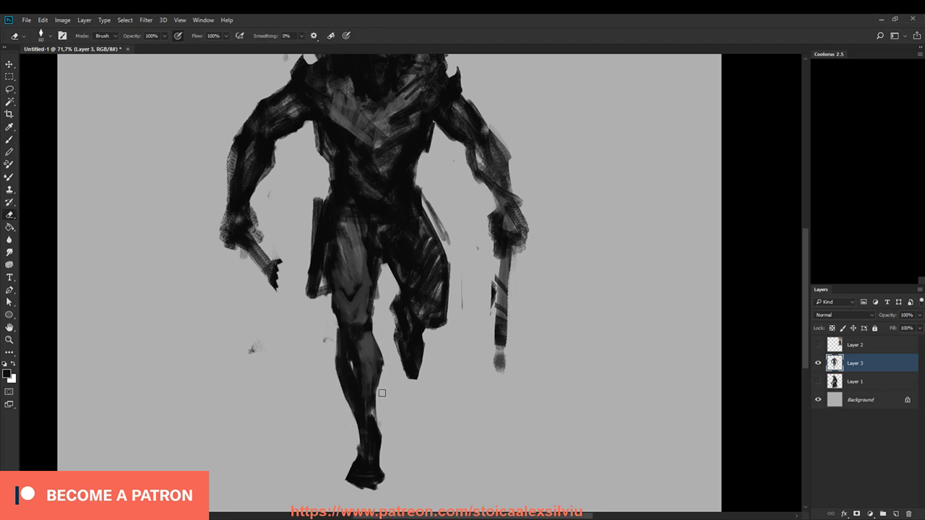
Step: Slim both sides of the supporting ankle with the eraser
drag(379, 403, 379, 466)
key(b)
key(e)
key(b)
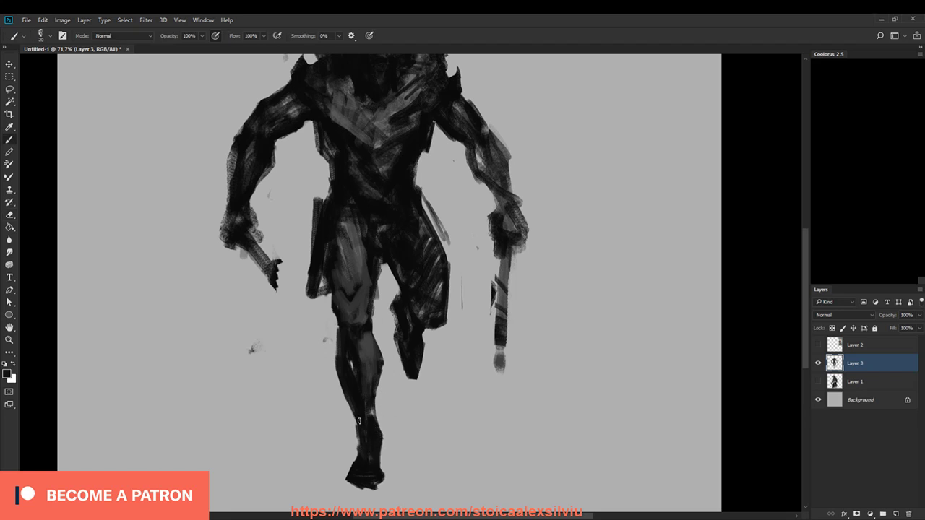
key(e)
drag(355, 414, 354, 441)
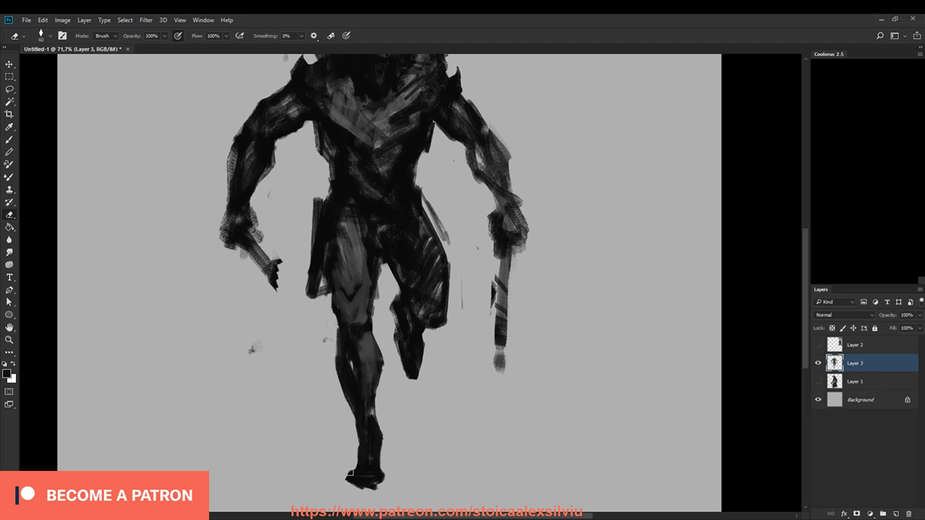
key(b)
key(e)
drag(385, 426, 386, 459)
drag(381, 424, 379, 442)
Step: Repaint the supporting ankle in black and trim the heel and foot into a narrower shape
key(b)
mouse_move(372, 410)
mouse_down()
mouse_move(375, 454)
mouse_move(357, 421)
mouse_move(385, 442)
mouse_up()
key(e)
key(b)
key(e)
mouse_move(385, 485)
mouse_down()
mouse_move(351, 489)
mouse_move(360, 493)
mouse_move(347, 482)
mouse_move(384, 509)
mouse_up()
drag(347, 414, 358, 465)
key(b)
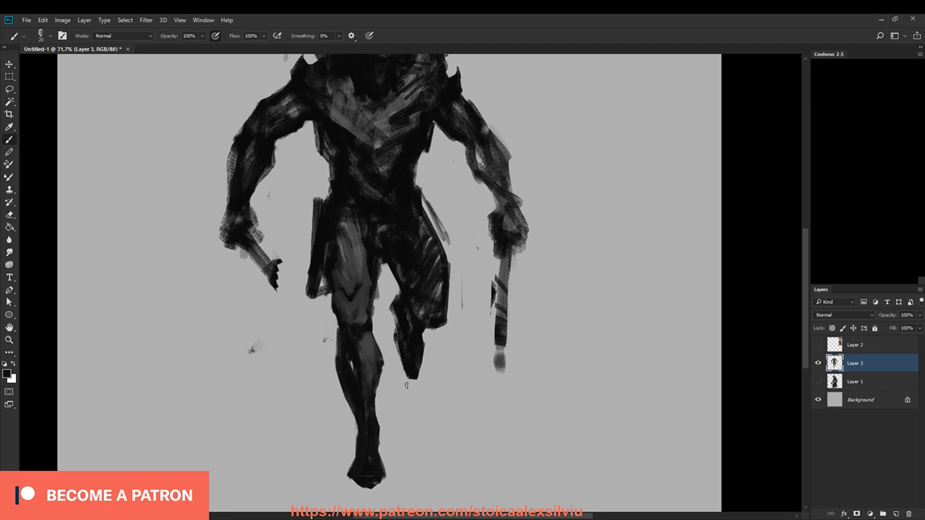
Step: Trim the raised leg's lower end with the eraser and add dark strokes over the upper thigh with a smaller brush
key(e)
drag(413, 379, 400, 432)
key(b)
key(bracketleft)
drag(329, 275, 327, 295)
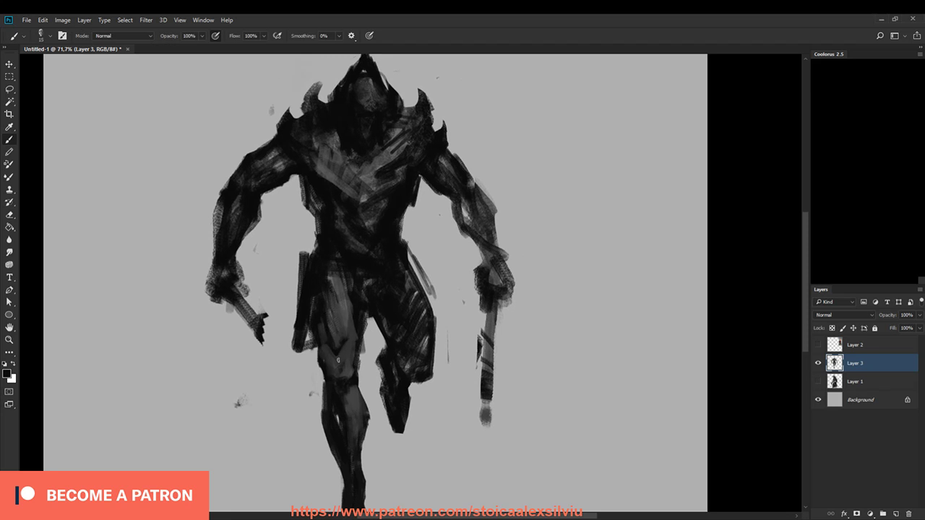
mouse_move(332, 273)
mouse_down()
mouse_move(347, 293)
mouse_move(357, 313)
mouse_move(336, 247)
mouse_move(338, 314)
mouse_move(336, 284)
mouse_up()
mouse_move(353, 280)
mouse_down()
mouse_move(345, 309)
mouse_move(349, 282)
mouse_move(369, 341)
mouse_up()
Step: Paint dark cloth across the hips and upper thighs with a larger brush and a sampled dark tone
alt+click(396, 351)
key(bracketright)
key(bracketright)
mouse_move(344, 298)
mouse_down()
mouse_move(365, 358)
mouse_move(370, 308)
mouse_move(367, 353)
mouse_up()
mouse_move(404, 253)
mouse_down()
mouse_move(399, 291)
mouse_move(406, 283)
mouse_move(422, 297)
mouse_up()
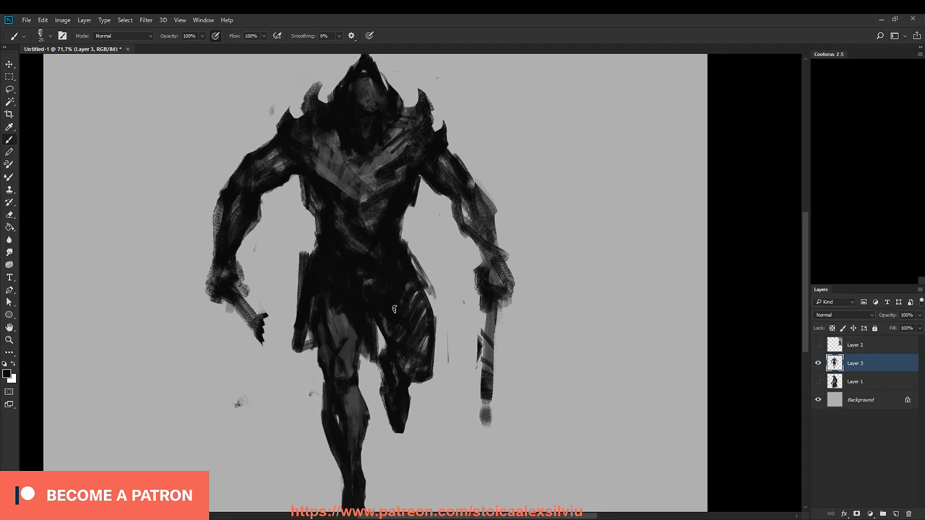
Step: Paint ragged dark cloth strips sweeping outward from the dagger-side hip, plus a short strip between the legs
mouse_move(316, 250)
mouse_down()
mouse_move(302, 260)
mouse_move(293, 343)
mouse_up()
drag(296, 294, 290, 351)
drag(296, 354, 297, 379)
mouse_move(293, 336)
mouse_down()
mouse_move(265, 410)
mouse_move(237, 432)
mouse_move(351, 289)
mouse_up()
drag(309, 351, 277, 428)
drag(293, 390, 280, 422)
drag(385, 330, 368, 378)
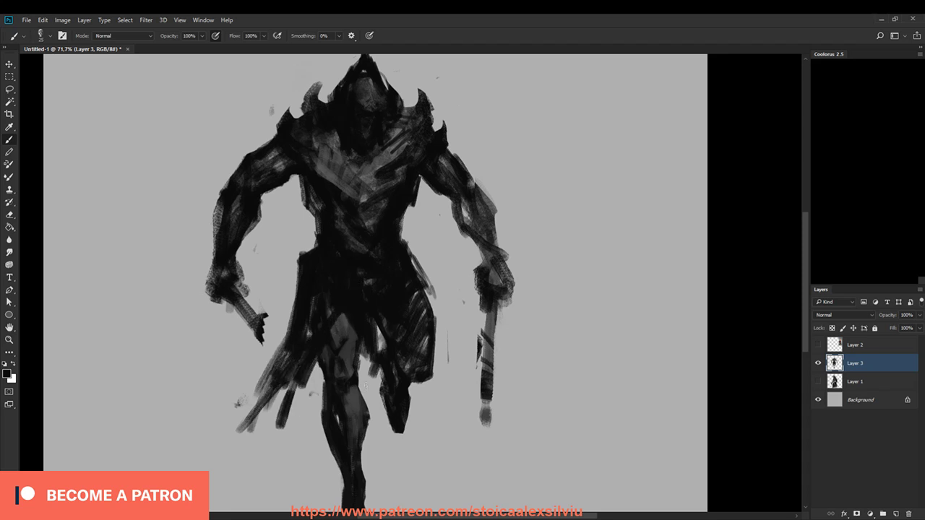
Step: Model the supporting leg's knee and upper shin with sampled dark and grey tones
mouse_move(340, 350)
mouse_down()
mouse_move(350, 341)
mouse_move(335, 350)
mouse_move(337, 373)
mouse_move(359, 460)
mouse_up()
alt+click(345, 324)
key(bracketright)
alt+click(342, 402)
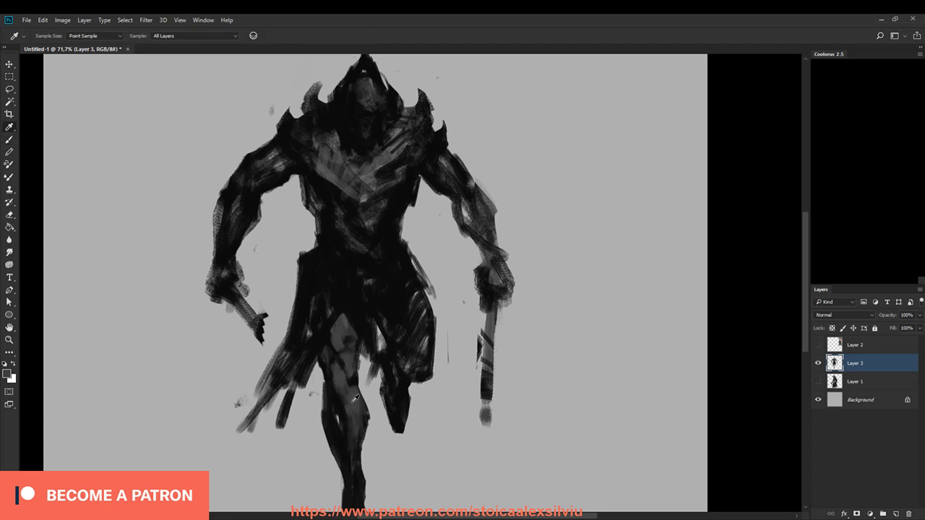
drag(335, 407, 336, 431)
alt+click(332, 407)
key(bracketleft)
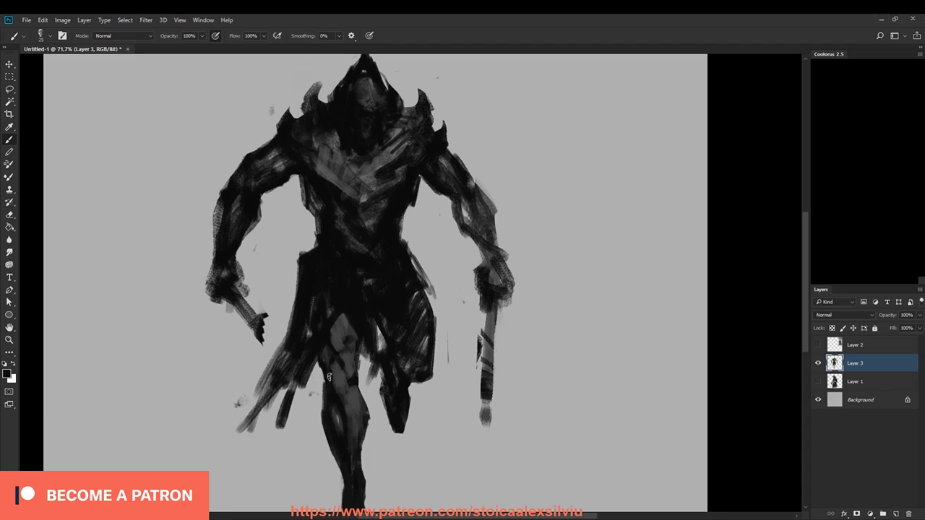
Step: Trim the supporting calf's outer edge and paint dark accents beside the thigh and down the shin
key(e)
drag(320, 397, 330, 460)
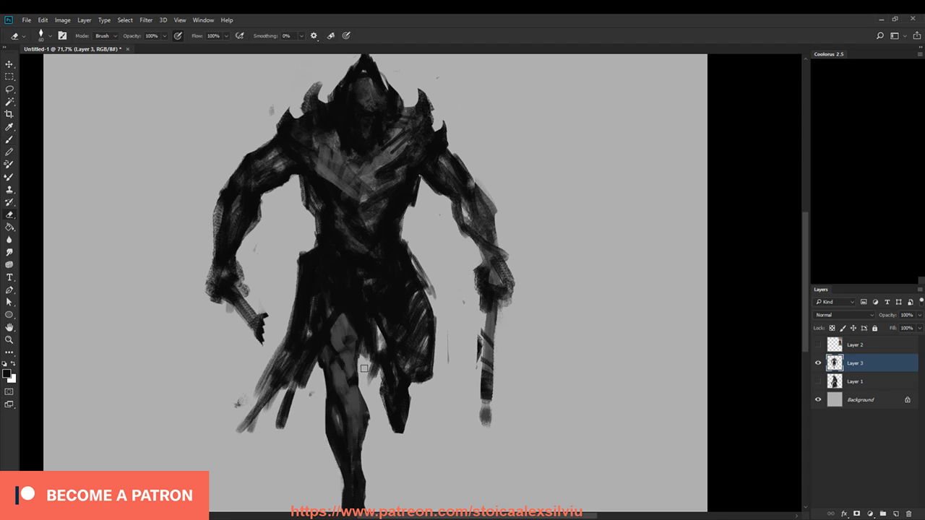
key(b)
drag(354, 360, 357, 376)
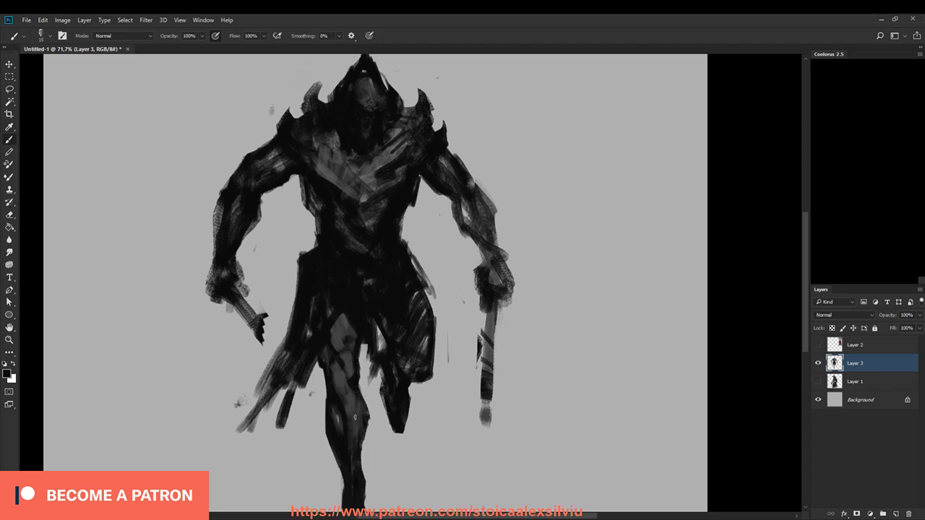
drag(340, 397, 349, 424)
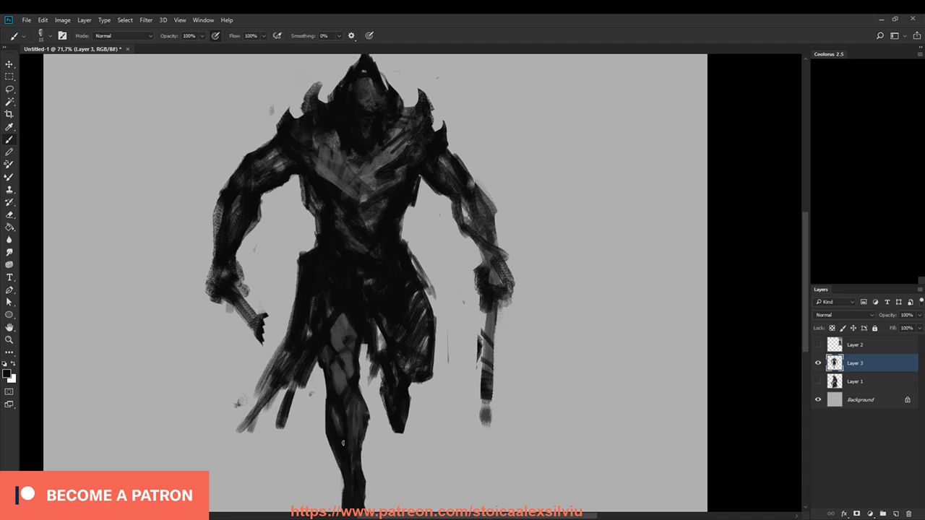
Step: Slim the supporting calf with the eraser and clean the gap between the legs below the hanging cloth
key(e)
drag(365, 392, 368, 420)
drag(368, 465, 375, 387)
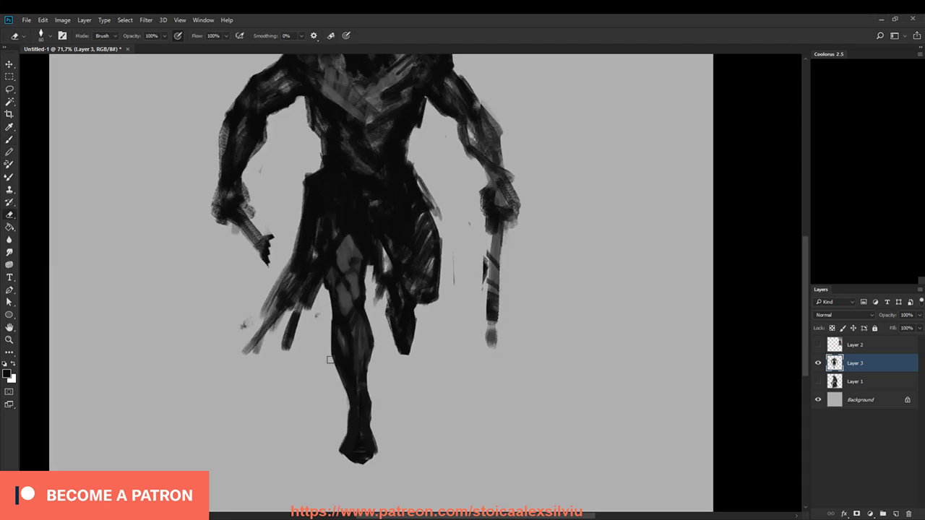
drag(405, 362, 398, 411)
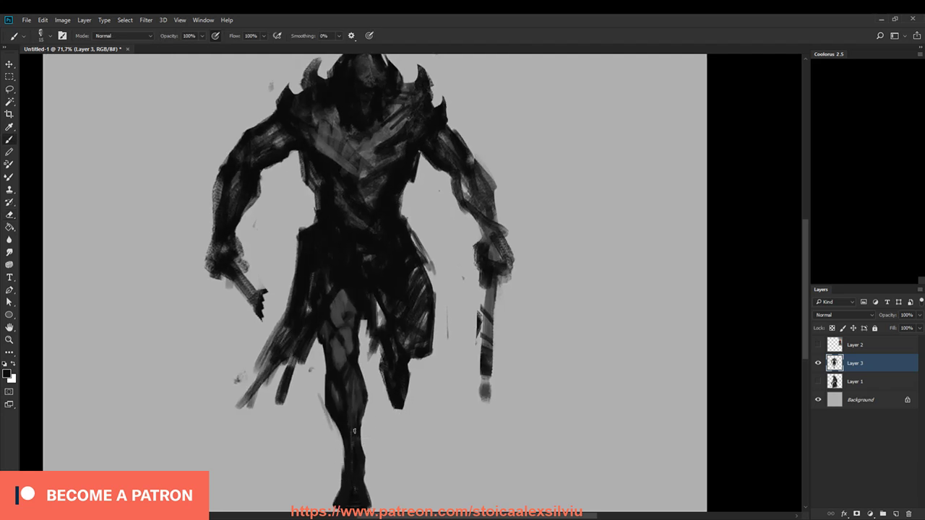
key(b)
key(e)
drag(376, 335, 381, 381)
key(b)
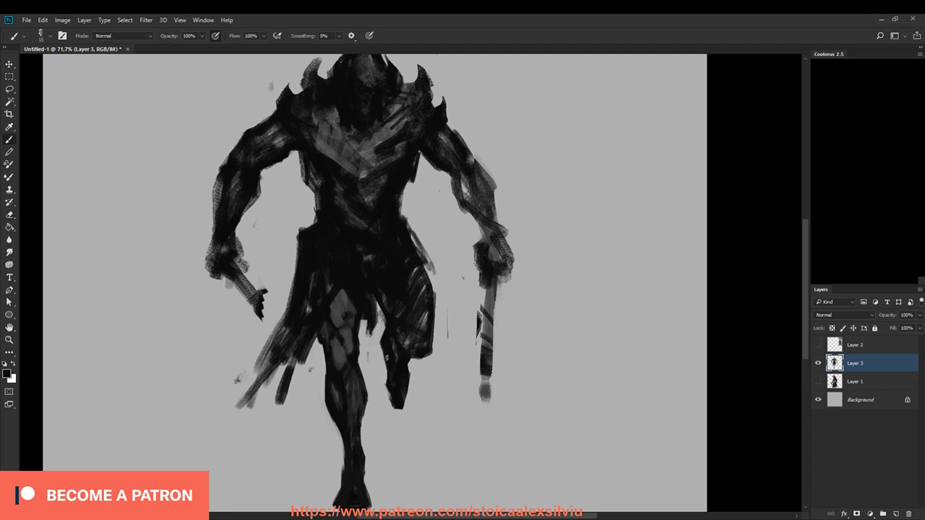
Step: Taper the raised leg's lower end and trim the cloth edge around its knee
key(e)
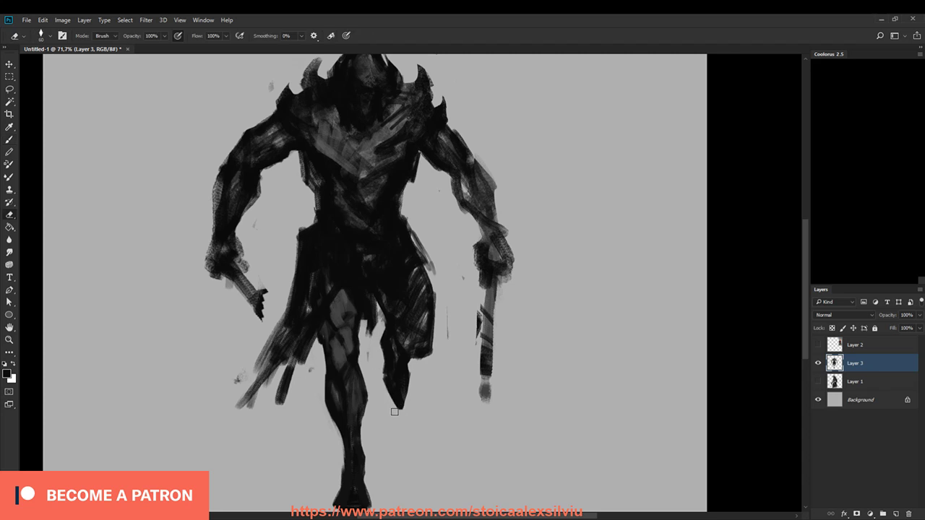
drag(400, 413, 412, 407)
key(b)
key(e)
mouse_move(416, 365)
mouse_down()
mouse_move(423, 372)
mouse_move(437, 352)
mouse_move(440, 309)
mouse_move(422, 265)
mouse_move(439, 322)
mouse_up()
key(b)
Step: Narrow the waist by erasing along both flanks and restate the torso and hip contours in dark strokes
mouse_move(424, 268)
mouse_down()
mouse_move(434, 302)
mouse_move(401, 211)
mouse_move(420, 174)
mouse_up()
key(e)
mouse_move(317, 199)
mouse_down()
mouse_move(318, 217)
mouse_move(302, 161)
mouse_move(304, 181)
mouse_up()
drag(320, 192, 327, 213)
drag(423, 162, 402, 191)
key(b)
mouse_move(308, 167)
mouse_down()
mouse_move(323, 197)
mouse_move(320, 226)
mouse_up()
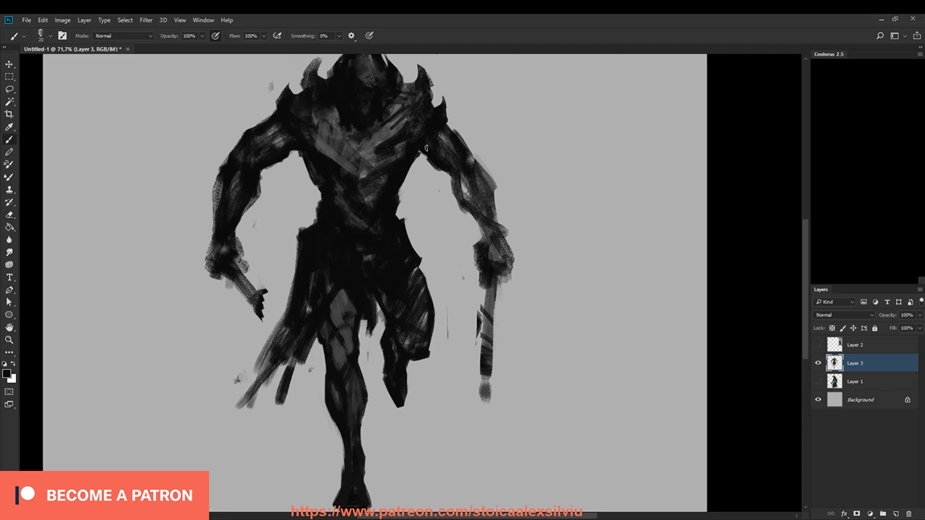
drag(421, 152, 394, 193)
Step: Carve the gaps under both armpits with the eraser and firm up the chest's side contours in black
scroll(435, 305, up, 3)
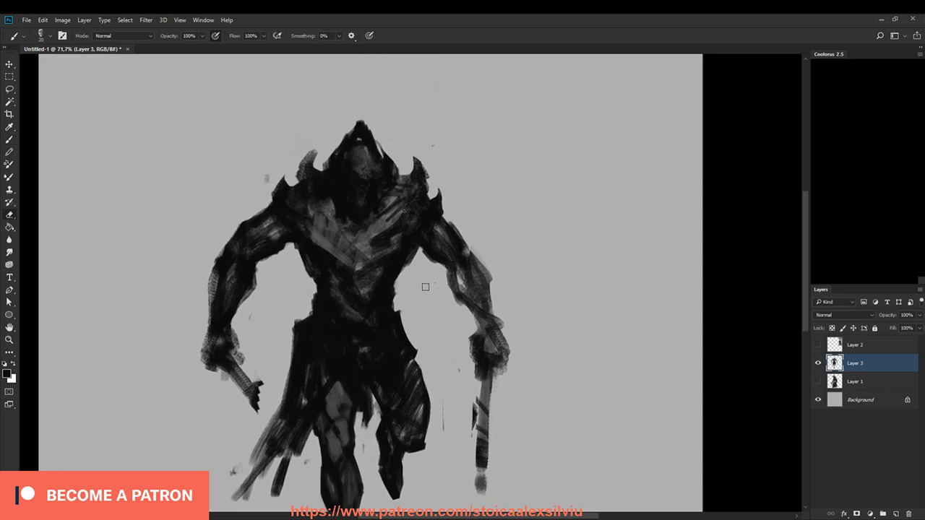
key(e)
drag(417, 242, 411, 278)
drag(297, 242, 303, 277)
key(b)
Step: Slim the dagger arm's forearm, elbow and fist by erasing along their contours
key(e)
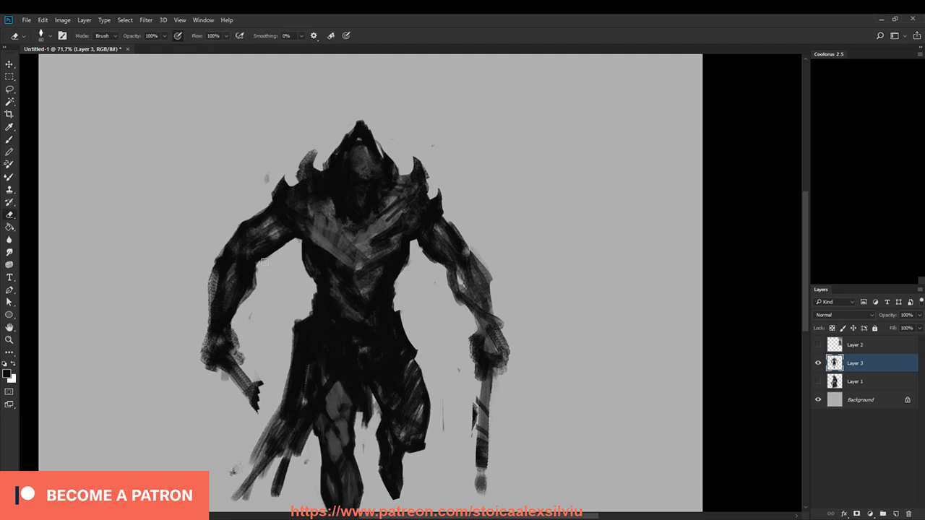
drag(258, 274, 236, 322)
drag(214, 246, 206, 319)
drag(197, 354, 213, 387)
mouse_move(236, 225)
mouse_down()
mouse_move(257, 212)
mouse_move(221, 243)
mouse_move(215, 281)
mouse_up()
key(b)
key(e)
Step: Darken the sword arm's outer contour and trim its upper arm, forearm and fist with the eraser
key(b)
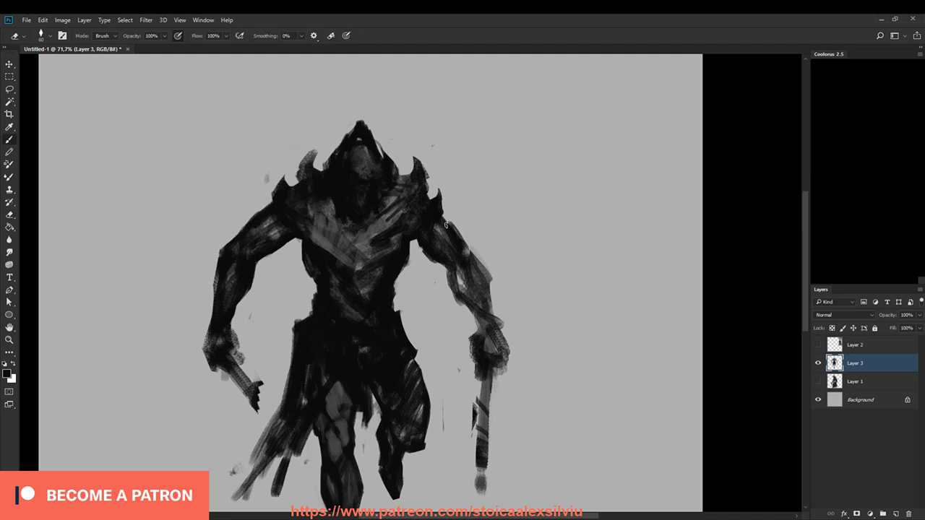
mouse_move(453, 232)
mouse_down()
mouse_move(475, 255)
mouse_move(493, 308)
mouse_up()
key(e)
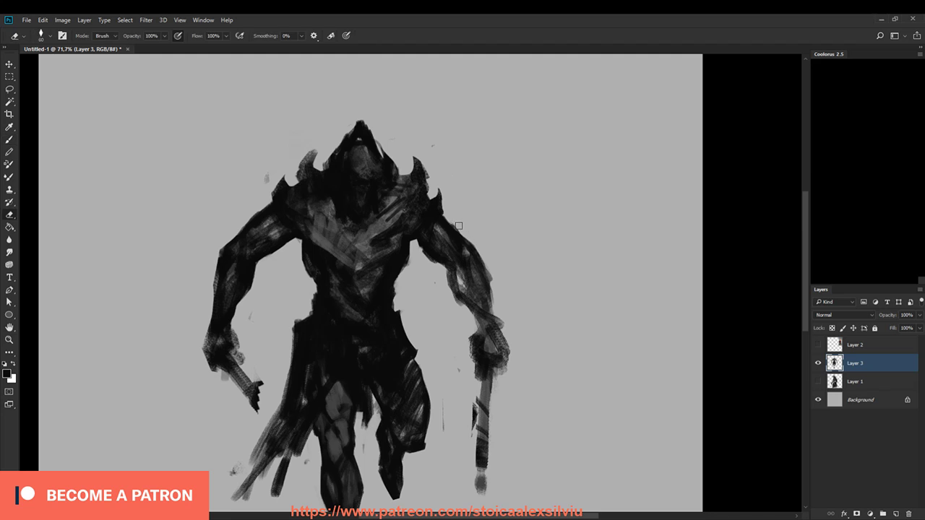
drag(478, 250, 492, 292)
key(b)
key(e)
drag(421, 247, 470, 316)
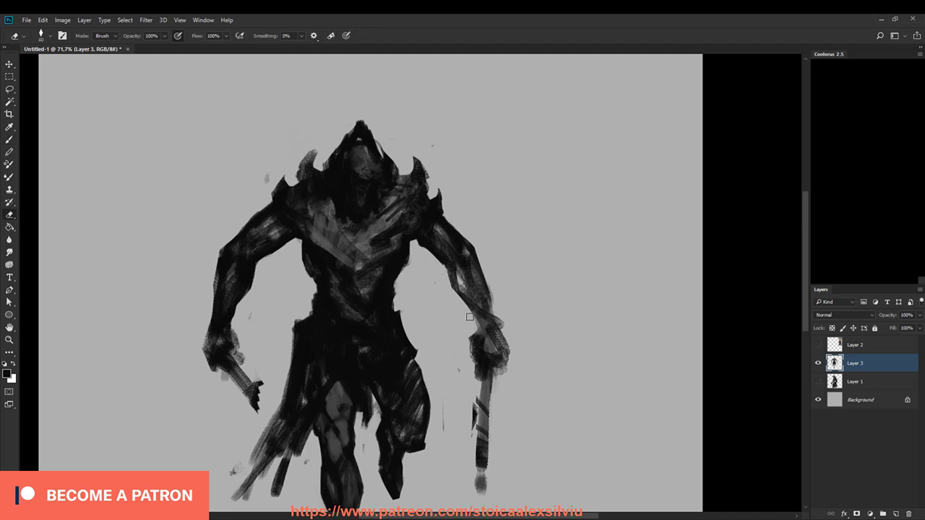
drag(510, 351, 501, 380)
Step: Flip the canvas horizontally and refine the sword arm's muscle shapes and silhouette with dark strokes and the eraser
key(ctrl+shift+h)
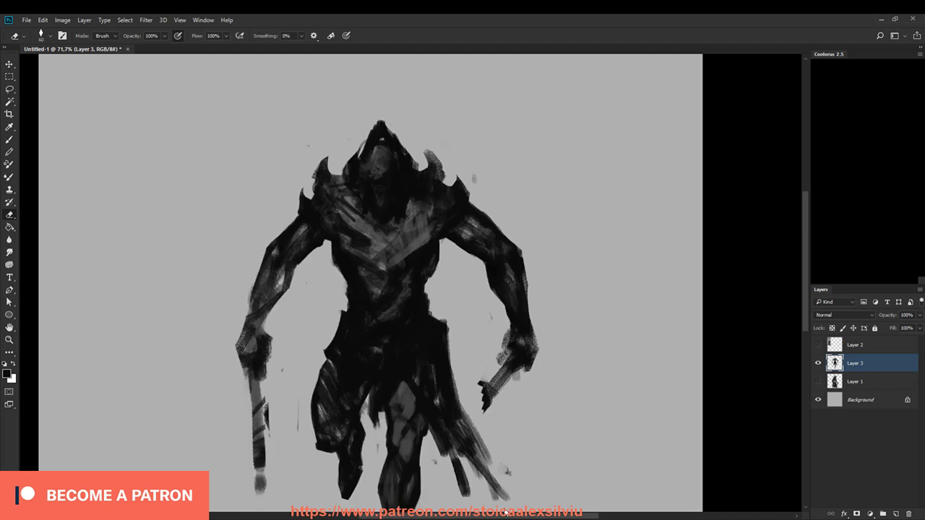
key(b)
drag(282, 264, 281, 283)
drag(306, 260, 275, 289)
key(e)
mouse_move(266, 273)
mouse_down()
mouse_move(276, 240)
mouse_move(254, 264)
mouse_up()
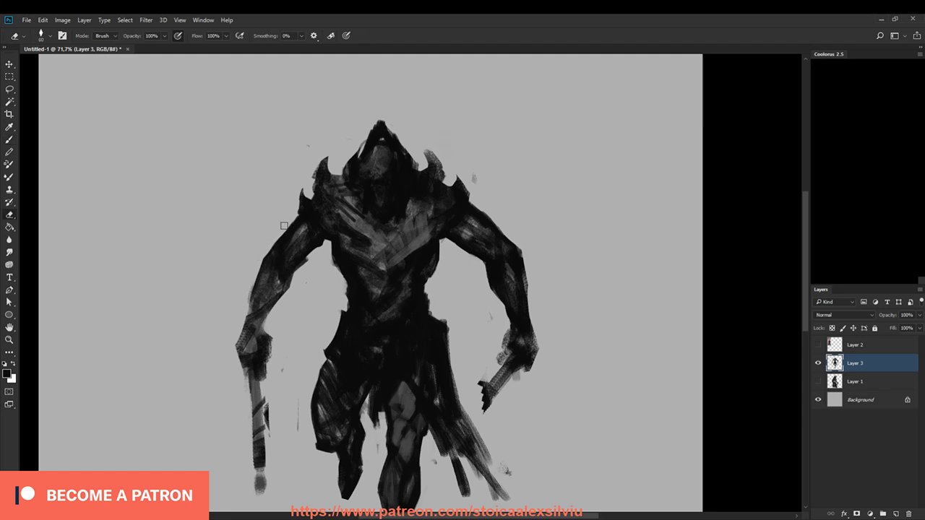
key(b)
mouse_move(272, 251)
mouse_down()
mouse_move(249, 307)
mouse_move(252, 342)
mouse_move(321, 239)
mouse_up()
key(e)
key(b)
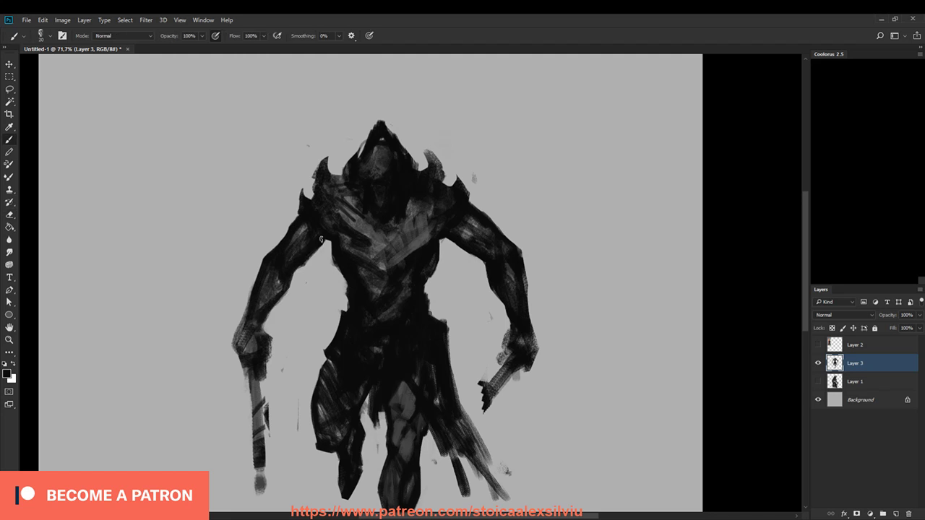
Step: Trim the dagger arm's inner contour and darken the cloth over the raised thigh
key(e)
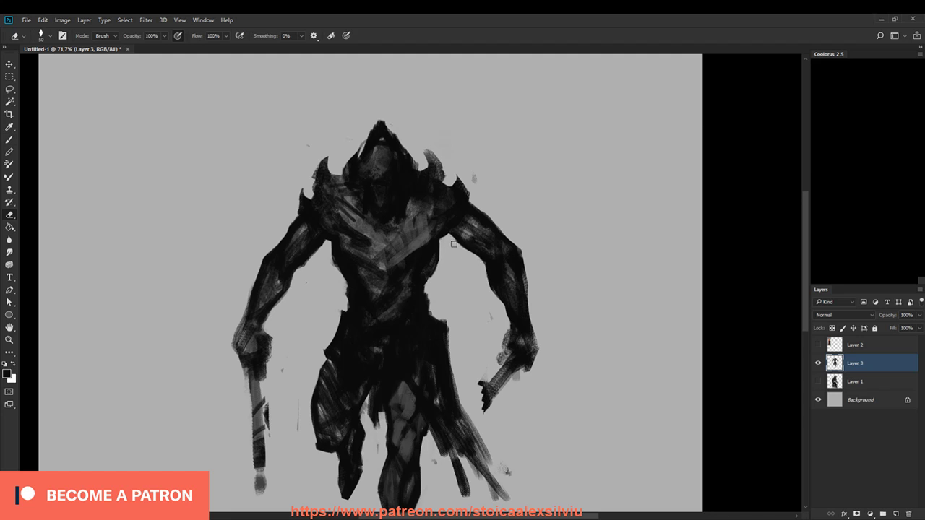
drag(483, 269, 491, 293)
drag(553, 446, 549, 345)
key(b)
drag(310, 280, 310, 320)
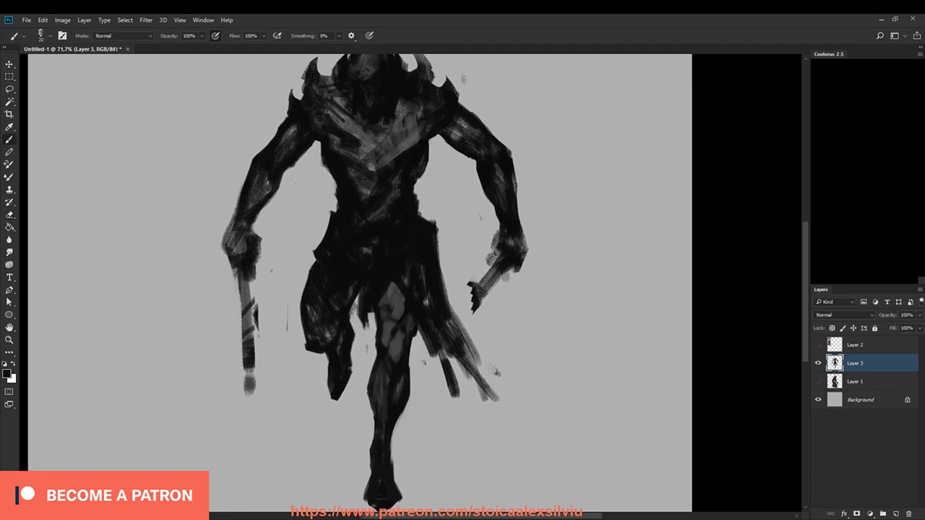
drag(551, 419, 545, 447)
Step: Define the V-shaped chest armour with small dark and grey strokes using tones sampled from the chest
mouse_move(327, 185)
mouse_down()
mouse_move(342, 204)
mouse_move(354, 202)
mouse_up()
alt+click(352, 182)
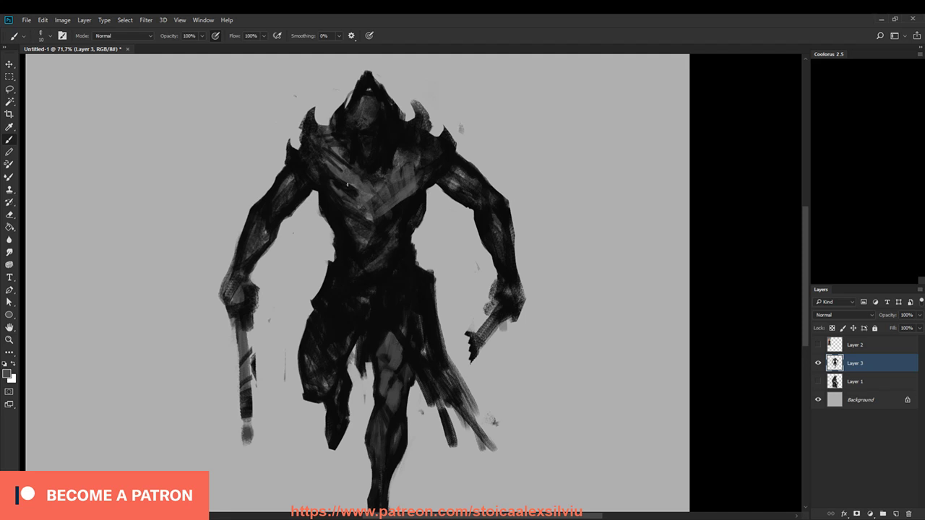
alt+click(391, 169)
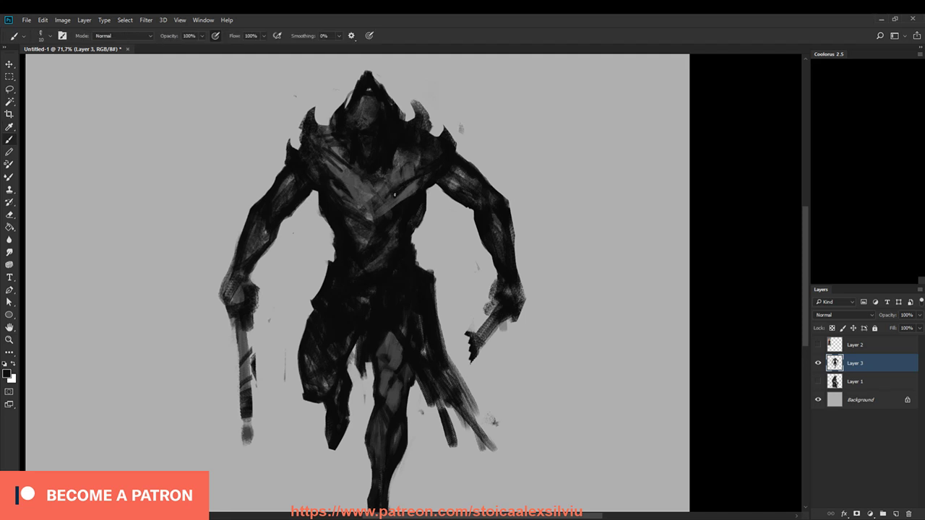
alt+click(406, 188)
key(bracketright)
alt+click(341, 186)
key(bracketleft)
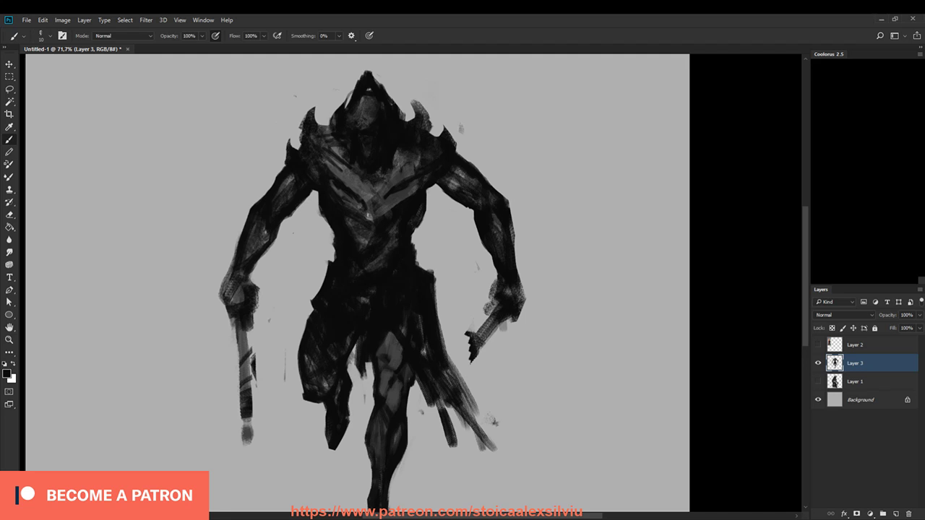
Step: Sharpen the chest V's lower point, darken the abdomen and trim the waist's side
drag(357, 205, 350, 192)
alt+click(383, 191)
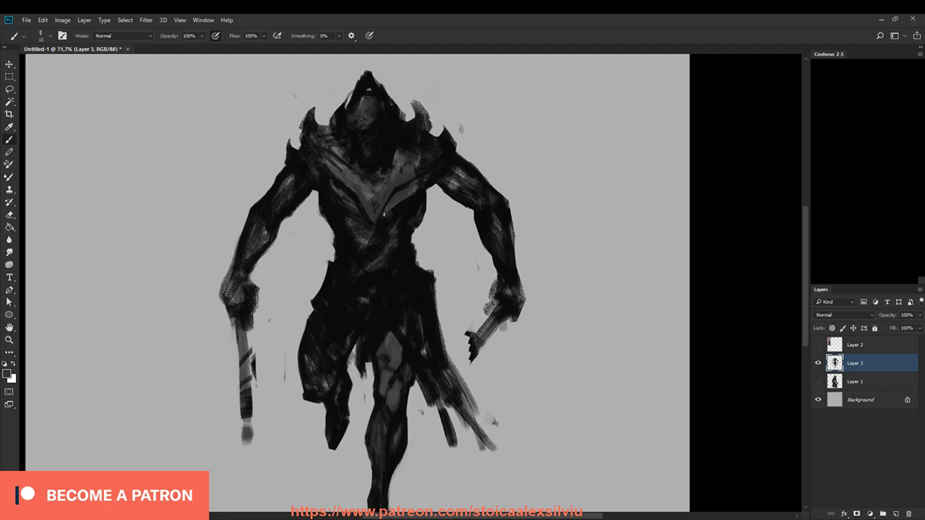
alt+click(349, 206)
mouse_move(356, 224)
mouse_down()
mouse_move(370, 238)
mouse_move(372, 272)
mouse_up()
key(e)
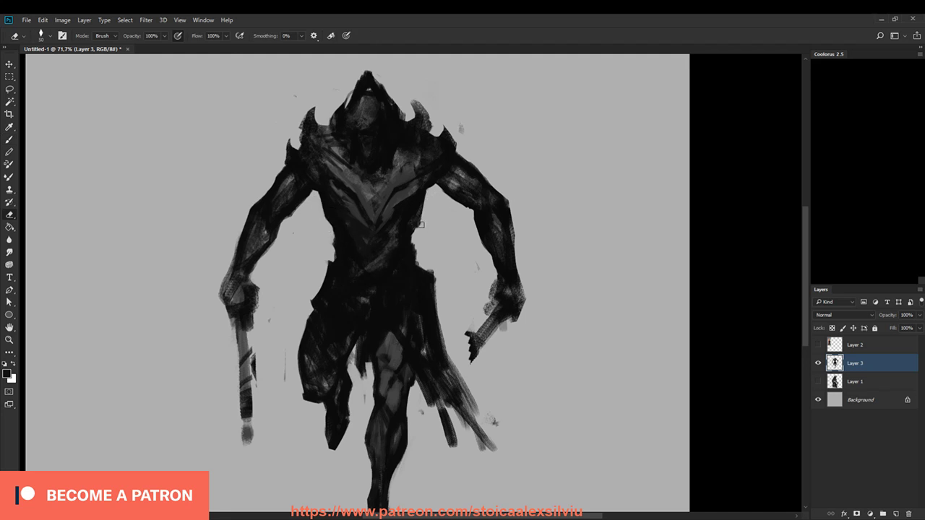
key(b)
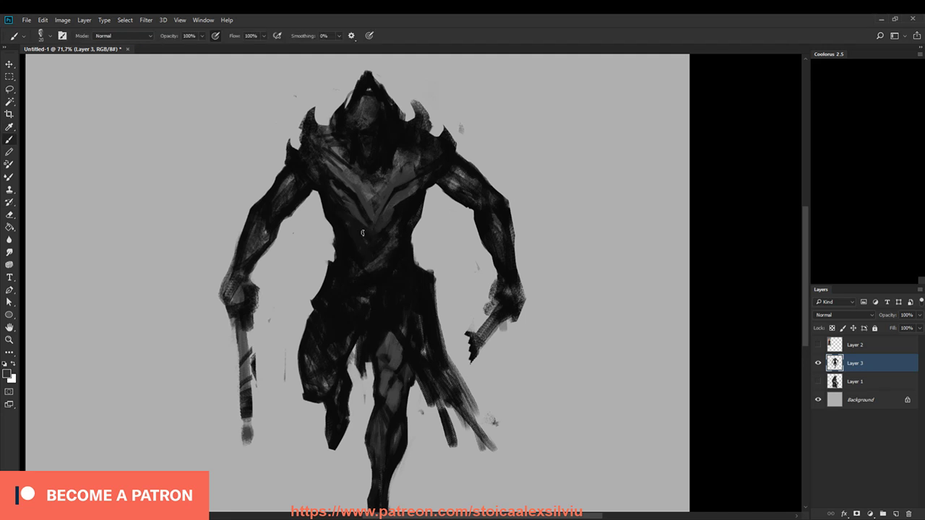
Step: Paint a grey belt across the waist and grey folds down the dagger-side skirt using sampled tones
key(alt)
key(])
mouse_move(352, 271)
mouse_down()
mouse_move(405, 255)
mouse_move(366, 262)
mouse_move(404, 255)
mouse_move(384, 243)
mouse_move(348, 276)
mouse_move(406, 264)
mouse_move(345, 286)
mouse_move(427, 277)
mouse_move(410, 295)
mouse_move(415, 276)
mouse_move(414, 305)
mouse_move(433, 341)
mouse_up()
alt+click(384, 262)
alt+click(381, 254)
drag(407, 289, 417, 318)
mouse_move(419, 289)
mouse_down()
mouse_move(425, 310)
mouse_move(428, 292)
mouse_move(396, 313)
mouse_move(427, 362)
mouse_move(389, 292)
mouse_up()
key(bracketright)
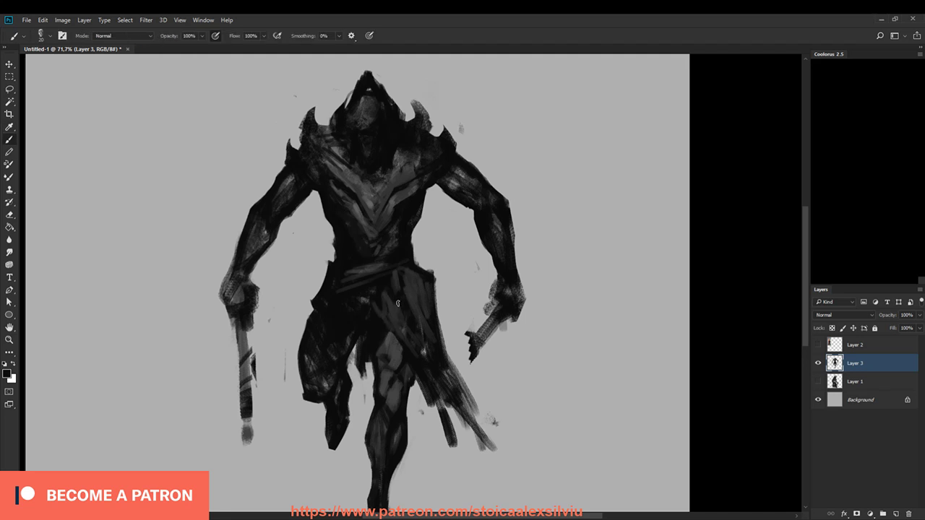
Step: Extend the grey cloth folds over the raised-leg hip and down the centre, adjusting the brush size
key(bracketleft)
key(bracketright)
key(bracketright)
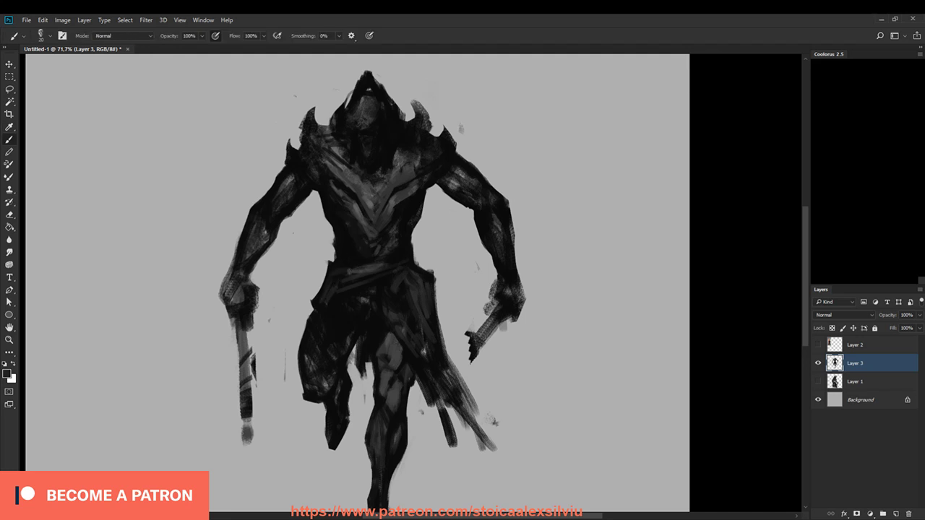
mouse_move(355, 287)
mouse_down()
mouse_move(358, 309)
mouse_move(376, 281)
mouse_move(361, 393)
mouse_up()
key(bracketleft)
key(bracketleft)
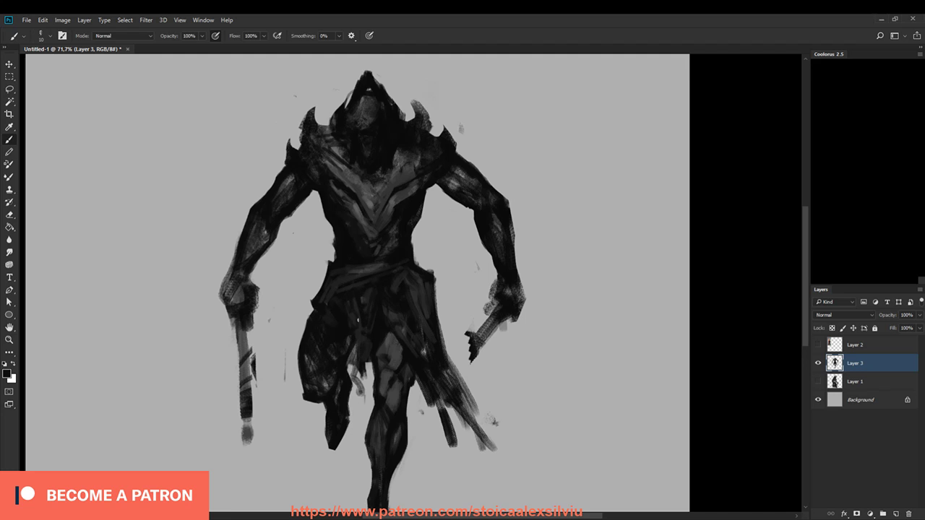
Step: Darken the torn central cloth strip and paint the skirt's front fold over the supporting thigh with sampled tones
alt+click(364, 364)
key(bracketright)
drag(365, 350, 365, 377)
alt+click(384, 303)
key(bracketright)
key(bracketright)
mouse_move(380, 292)
mouse_down()
mouse_move(387, 321)
mouse_move(375, 318)
mouse_move(405, 375)
mouse_up()
Step: Paint sampled greys over the supporting leg's thigh, knee and shin
alt+click(395, 297)
mouse_move(386, 336)
mouse_down()
mouse_move(375, 384)
mouse_move(385, 338)
mouse_up()
alt+click(390, 364)
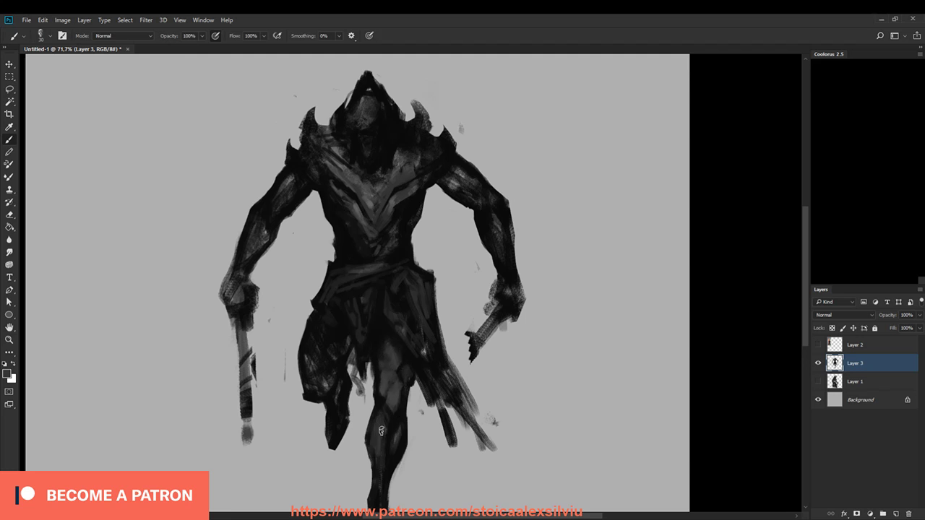
alt+click(390, 399)
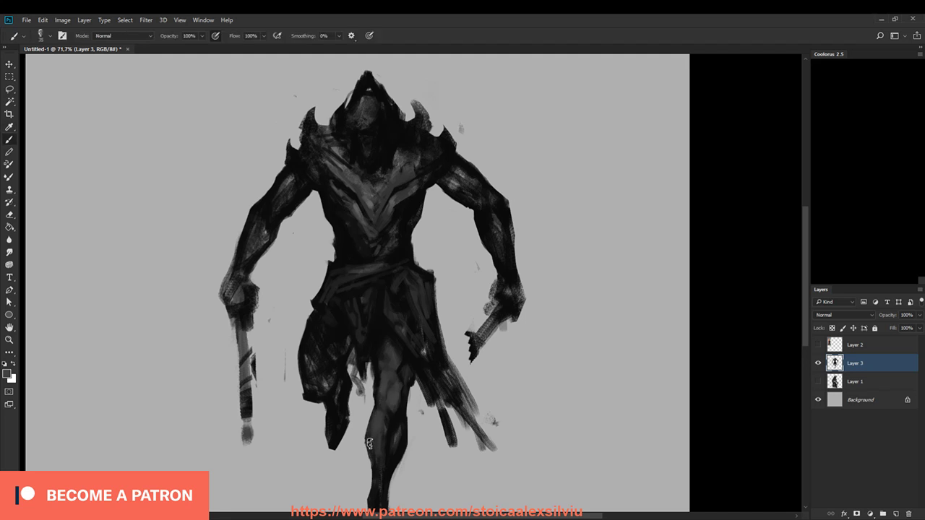
Step: Darken the outer calf of the supporting leg and shade its ankle and foot with sampled tones
drag(390, 469, 403, 360)
alt+click(406, 332)
key([)
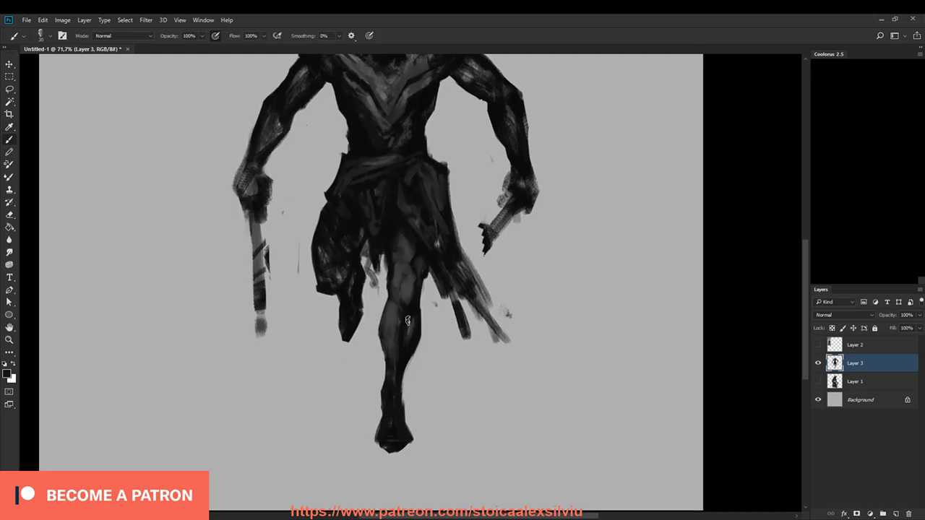
alt+click(405, 307)
alt+click(392, 419)
mouse_move(393, 416)
mouse_down()
mouse_move(393, 403)
mouse_move(382, 437)
mouse_move(404, 437)
mouse_up()
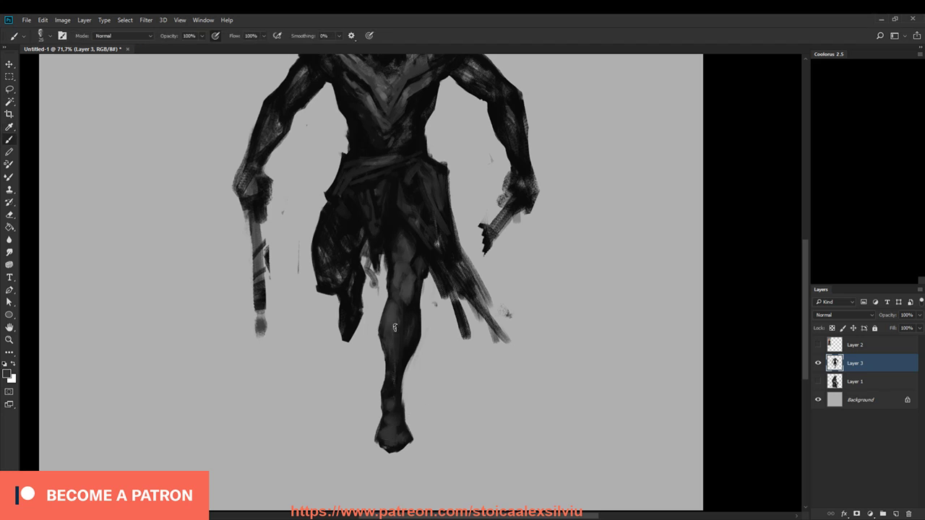
Step: Smooth the raised leg's thigh and lower leg with sampled greys, darkening the area under the skirt edge
mouse_move(345, 298)
mouse_down()
mouse_move(346, 333)
mouse_move(352, 303)
mouse_move(325, 217)
mouse_move(324, 246)
mouse_move(342, 228)
mouse_up()
key(])
alt+click(347, 195)
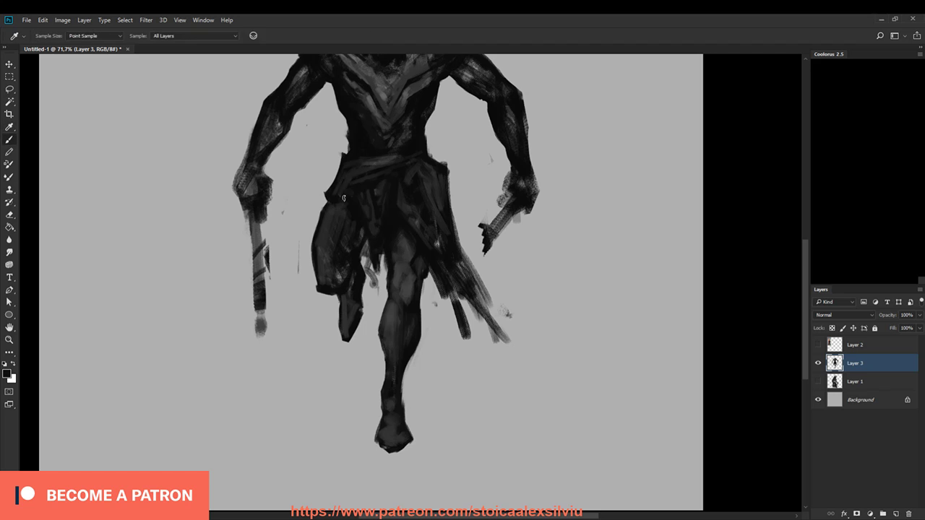
drag(347, 210, 344, 221)
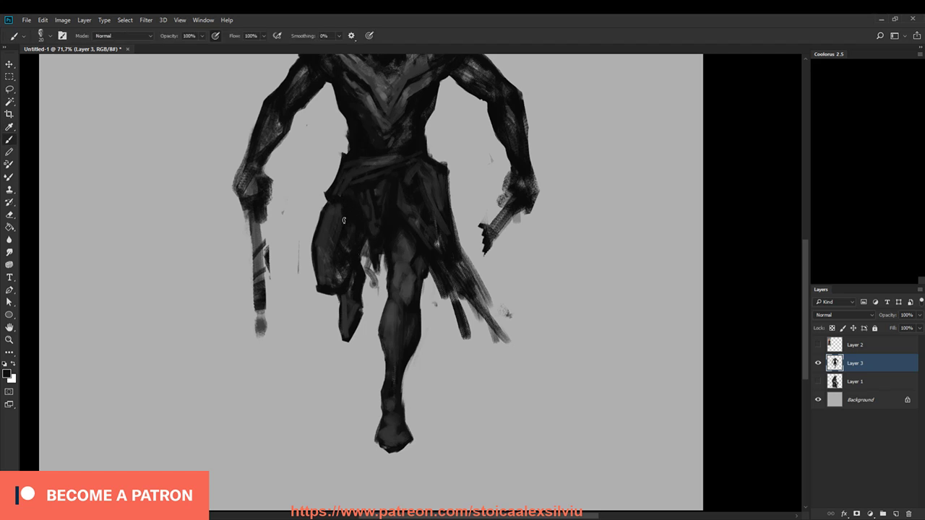
mouse_move(337, 272)
mouse_down()
mouse_move(342, 280)
mouse_move(333, 264)
mouse_move(352, 228)
mouse_move(347, 248)
mouse_up()
alt+click(334, 246)
key(])
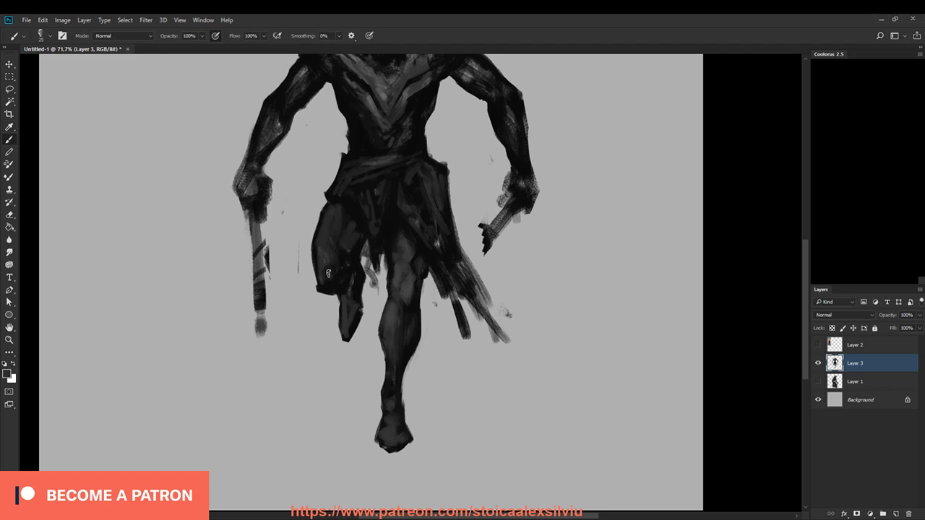
Step: Mirror the canvas horizontally and paint over the chest V with broad draped cloth strokes in sampled tones
drag(425, 191, 409, 253)
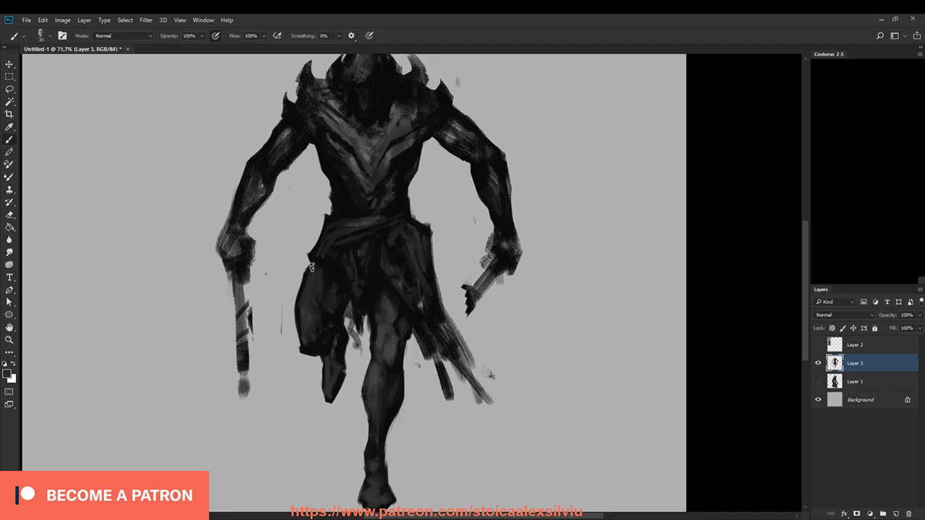
drag(487, 325, 472, 403)
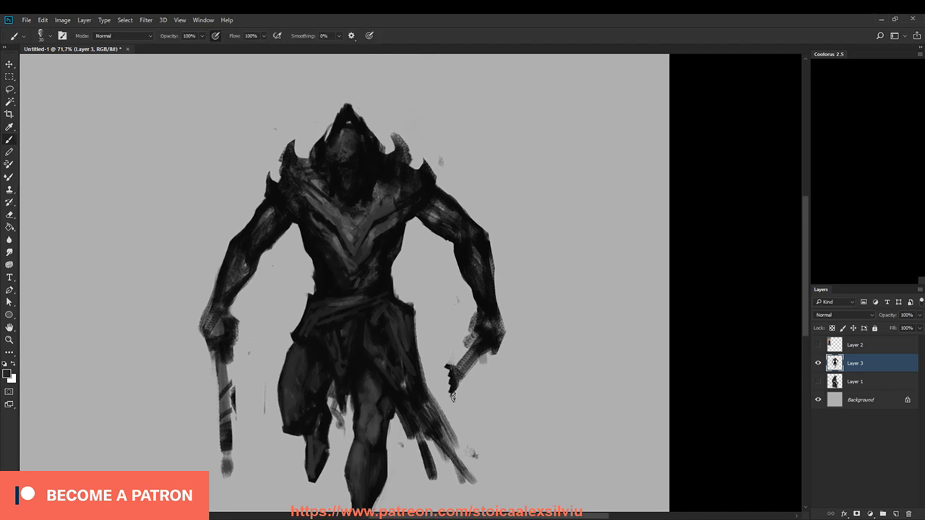
key(ctrl+shift+h)
alt+click(343, 243)
key(bracketright)
key(bracketright)
drag(279, 196, 308, 252)
drag(290, 194, 323, 252)
alt+click(317, 223)
drag(308, 209, 335, 244)
mouse_move(353, 220)
mouse_down()
mouse_move(347, 254)
mouse_move(326, 271)
mouse_up()
Step: Paint thin curved folds crossing the chest drape using a smaller brush and a sampled tone
alt+click(356, 261)
key(bracketleft)
key(bracketleft)
mouse_move(282, 202)
mouse_down()
mouse_move(318, 227)
mouse_move(322, 250)
mouse_move(347, 273)
mouse_move(361, 208)
mouse_move(329, 263)
mouse_up()
mouse_move(362, 165)
mouse_down()
mouse_move(350, 195)
mouse_move(312, 228)
mouse_up()
drag(365, 214, 316, 237)
mouse_move(286, 204)
mouse_down()
mouse_move(315, 238)
mouse_move(358, 226)
mouse_move(318, 250)
mouse_move(366, 253)
mouse_up()
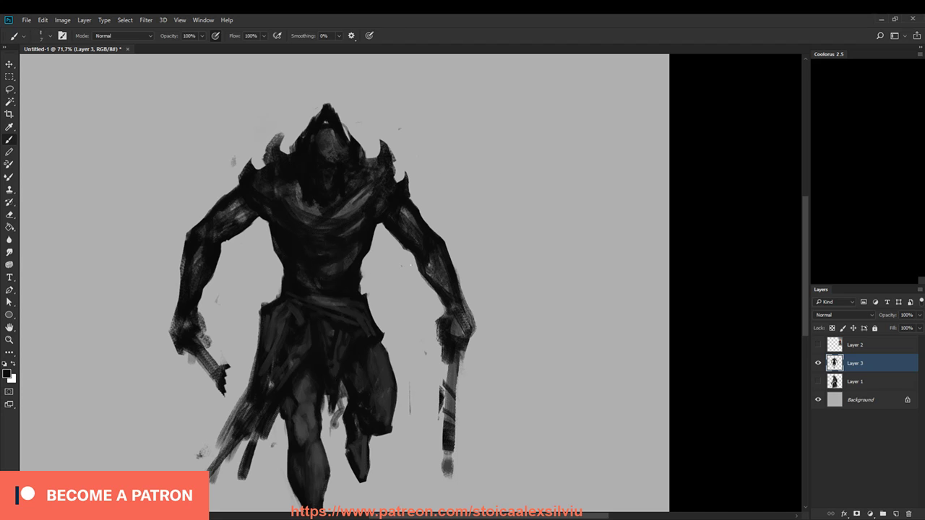
Step: Lasso the body above the waist with both arms and weapons, scale it to 95.22% width and 92.24% height, and deselect
mouse_move(424, 373)
mouse_down()
mouse_move(429, 320)
mouse_move(429, 388)
mouse_move(433, 351)
mouse_move(436, 363)
mouse_up()
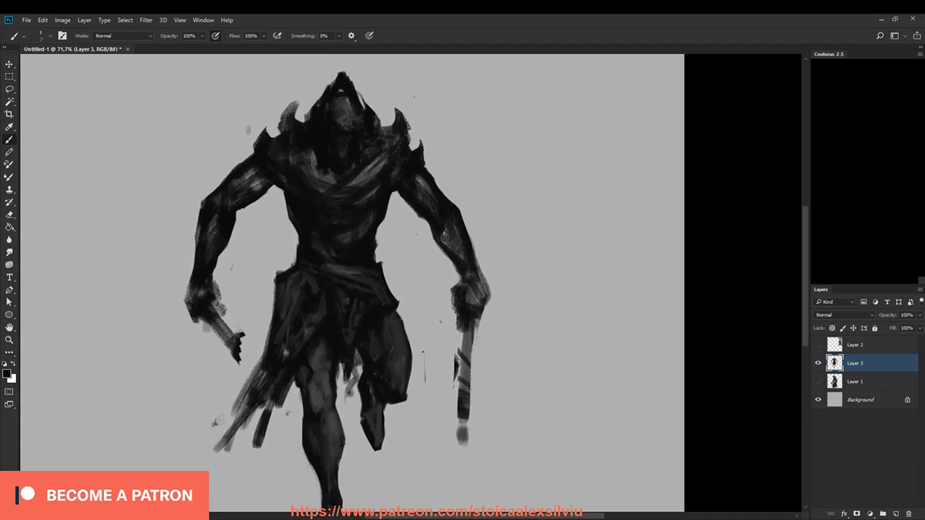
key(l)
mouse_move(278, 253)
mouse_down()
mouse_move(310, 269)
mouse_move(384, 257)
mouse_move(416, 302)
mouse_move(442, 453)
mouse_move(535, 256)
mouse_move(394, 58)
mouse_move(220, 101)
mouse_move(150, 334)
mouse_move(236, 386)
mouse_up()
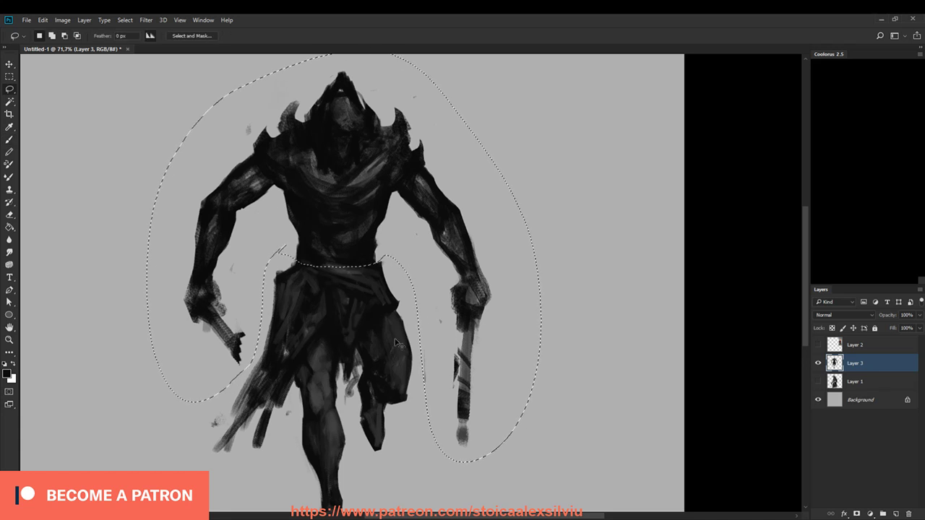
key(ctrl+t)
drag(541, 462, 510, 430)
drag(466, 343, 480, 364)
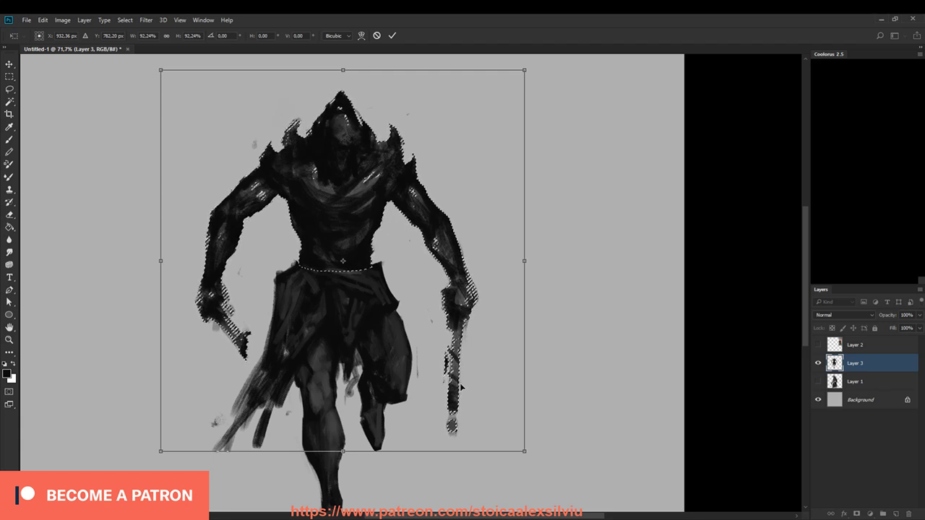
mouse_move(524, 261)
mouse_down()
mouse_move(538, 263)
mouse_move(514, 273)
mouse_up()
key(Left)
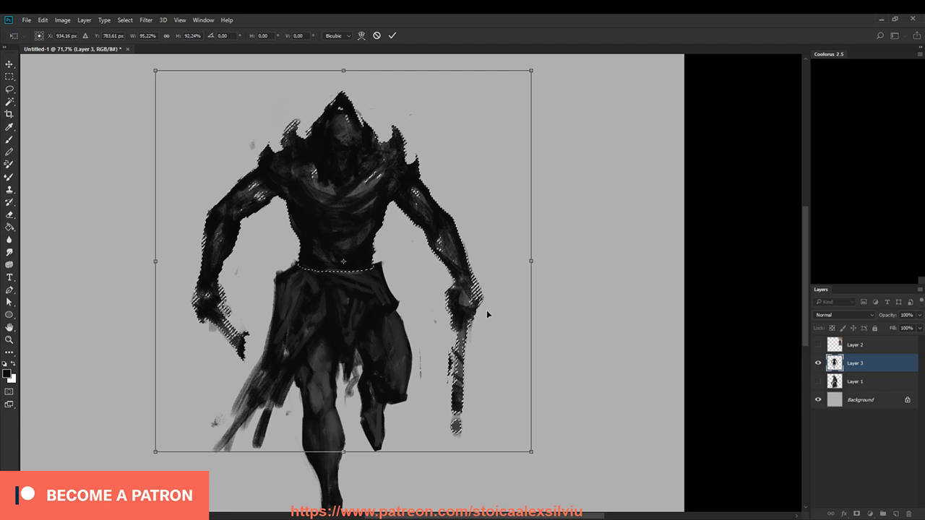
key(Return)
key(ctrl+d)
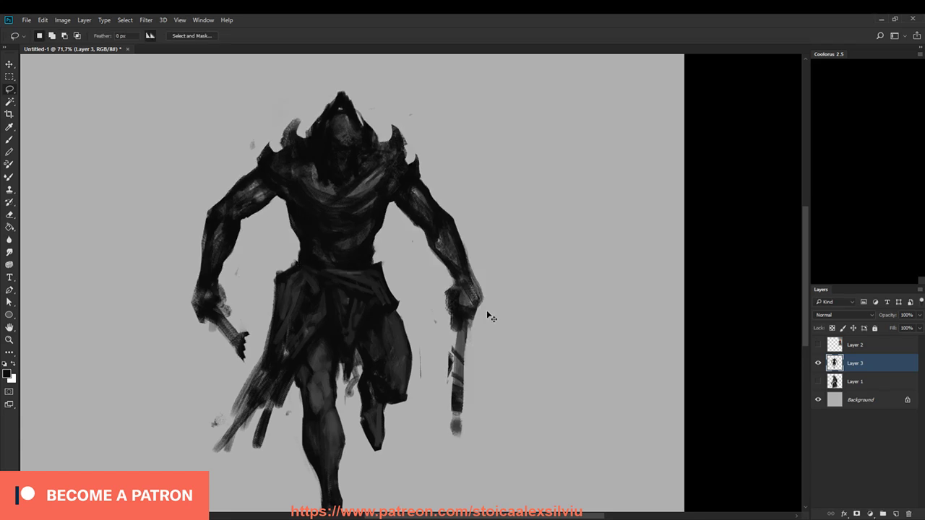
Step: Trim the skirt's outer edges below the waist with the Eraser and repaint ragged cloth edges at both hips
key(r)
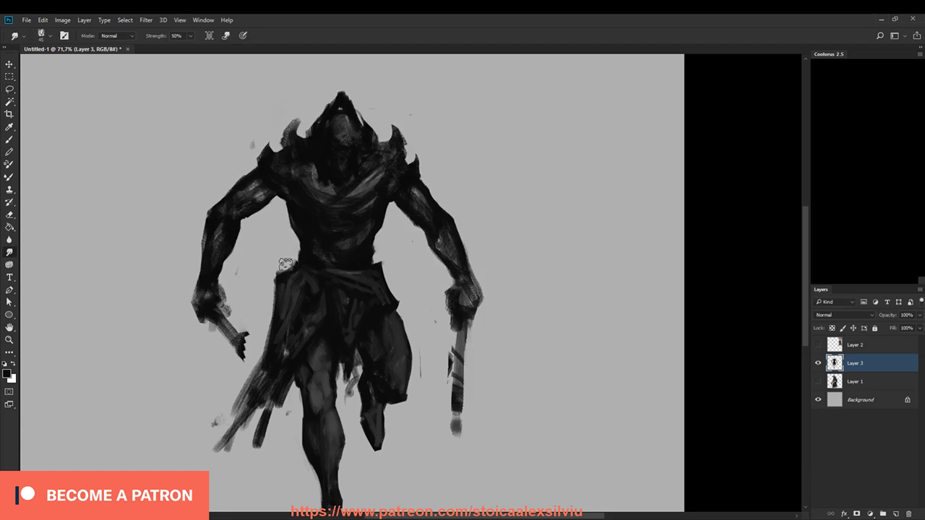
key(e)
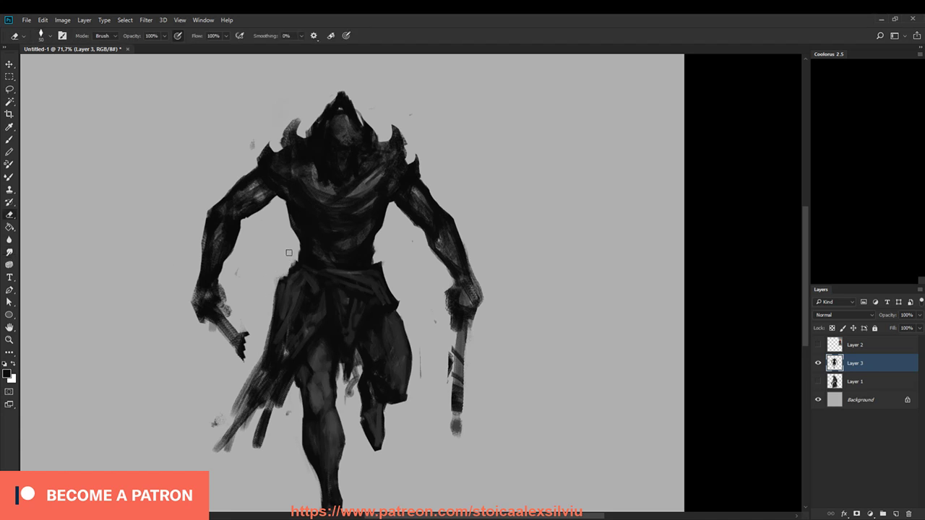
drag(276, 278, 263, 355)
drag(383, 255, 406, 303)
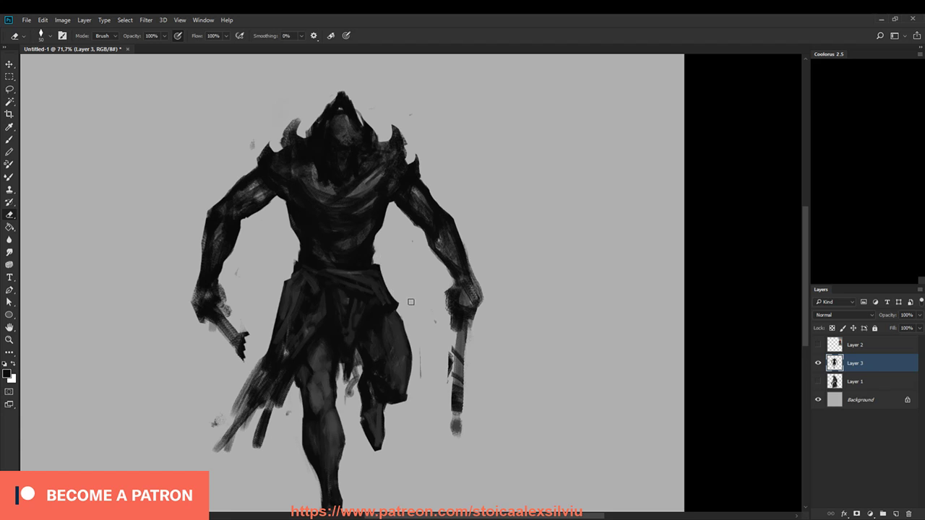
key(b)
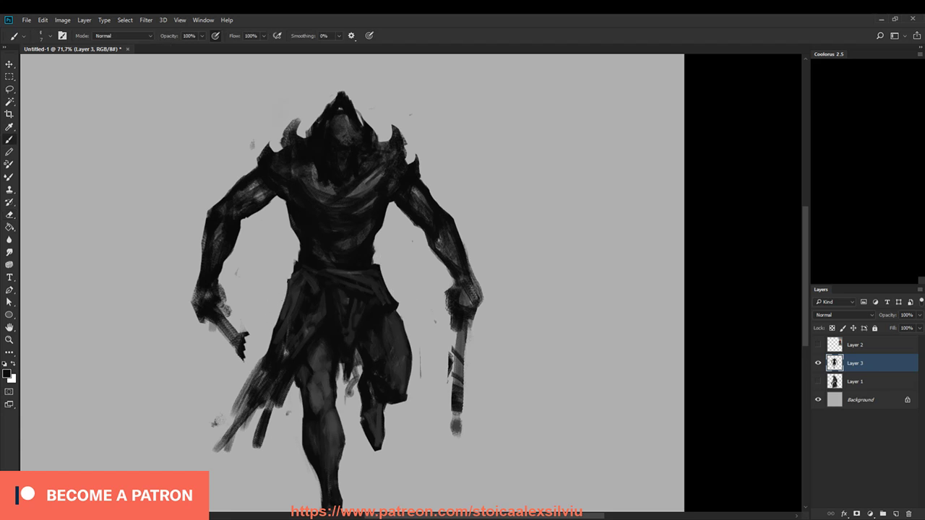
drag(287, 290, 268, 322)
drag(380, 275, 395, 307)
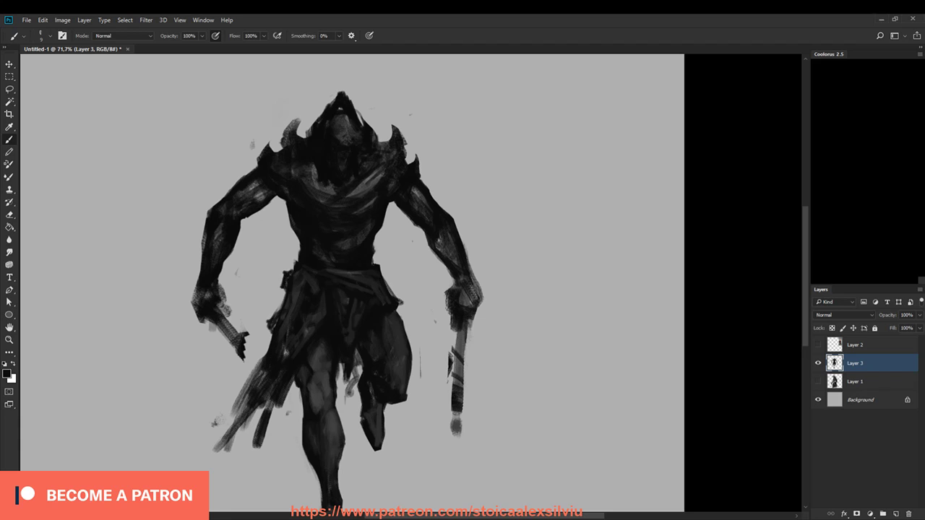
Step: Turn the dagger into a short axe by sketching a broad hatched blade under its grip
drag(244, 334, 231, 363)
mouse_move(232, 315)
mouse_down()
mouse_move(227, 358)
mouse_move(208, 358)
mouse_move(218, 406)
mouse_move(238, 392)
mouse_move(252, 343)
mouse_up()
mouse_move(201, 360)
mouse_down()
mouse_move(214, 397)
mouse_move(227, 401)
mouse_up()
mouse_move(229, 353)
mouse_down()
mouse_move(231, 395)
mouse_move(238, 383)
mouse_up()
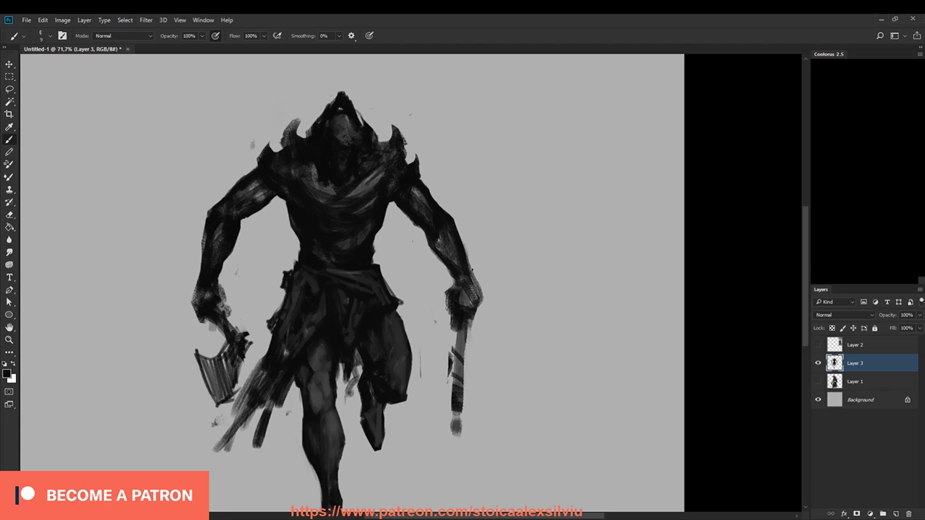
Step: Paint a slanted dark handle below the sword hand and erase the old straight blade
drag(456, 325, 446, 388)
drag(455, 328, 443, 394)
drag(448, 294, 442, 373)
drag(453, 332, 434, 392)
drag(456, 332, 438, 394)
key(e)
drag(467, 352, 456, 437)
Step: Sketch a narrow pointed blade at the end of the slanted handle and add small spikes at both wrists
drag(471, 328, 455, 397)
drag(470, 323, 440, 395)
mouse_move(452, 332)
mouse_down()
mouse_move(424, 396)
mouse_move(439, 421)
mouse_move(426, 442)
mouse_up()
drag(434, 378, 419, 476)
drag(438, 414, 422, 484)
mouse_move(449, 384)
mouse_down()
mouse_move(424, 474)
mouse_move(433, 432)
mouse_up()
drag(475, 283, 479, 268)
mouse_move(197, 304)
mouse_down()
mouse_move(189, 279)
mouse_move(192, 290)
mouse_up()
Step: Erase parts of the narrow blade and sketch a broad axe head at the end of the long handle
mouse_move(558, 439)
mouse_down()
mouse_move(564, 349)
mouse_move(554, 383)
mouse_up()
key(e)
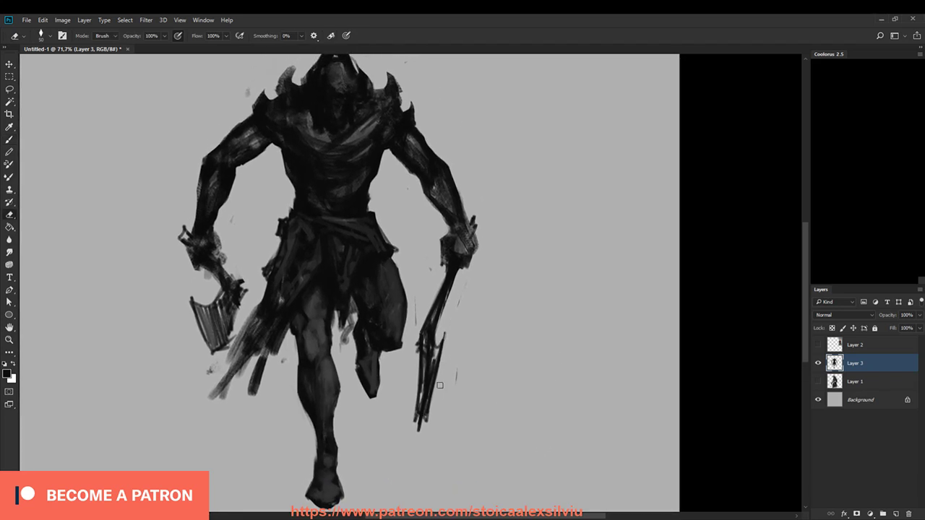
mouse_move(444, 334)
mouse_down()
mouse_move(433, 415)
mouse_move(440, 362)
mouse_move(422, 389)
mouse_up()
key(b)
drag(419, 351, 416, 394)
mouse_move(438, 325)
mouse_down()
mouse_move(414, 390)
mouse_move(420, 340)
mouse_move(426, 382)
mouse_move(434, 352)
mouse_up()
key(e)
key(b)
mouse_move(436, 340)
mouse_down()
mouse_move(453, 343)
mouse_move(450, 352)
mouse_up()
mouse_move(445, 348)
mouse_down()
mouse_move(459, 330)
mouse_move(460, 391)
mouse_up()
mouse_move(423, 353)
mouse_down()
mouse_move(432, 402)
mouse_move(458, 377)
mouse_up()
drag(459, 335, 430, 384)
drag(443, 346, 436, 394)
Step: Add a jagged back to the long axe's head, thicken its handle and fill the blade with dark strokes
drag(415, 335, 424, 366)
drag(417, 341, 423, 367)
drag(436, 297, 412, 345)
drag(425, 315, 417, 328)
drag(431, 304, 421, 319)
drag(446, 265, 428, 309)
mouse_move(447, 269)
mouse_down()
mouse_move(428, 353)
mouse_move(433, 384)
mouse_up()
drag(446, 344, 440, 384)
mouse_move(453, 343)
mouse_down()
mouse_move(445, 377)
mouse_move(456, 387)
mouse_up()
drag(436, 393, 452, 381)
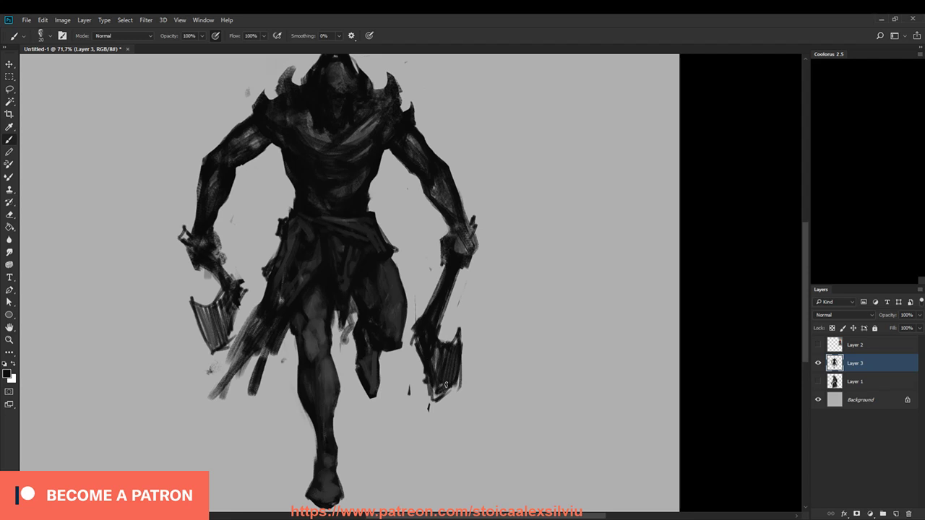
Step: Mirror the canvas back and forth to compare the figure's silhouette in both orientations
key(F2)
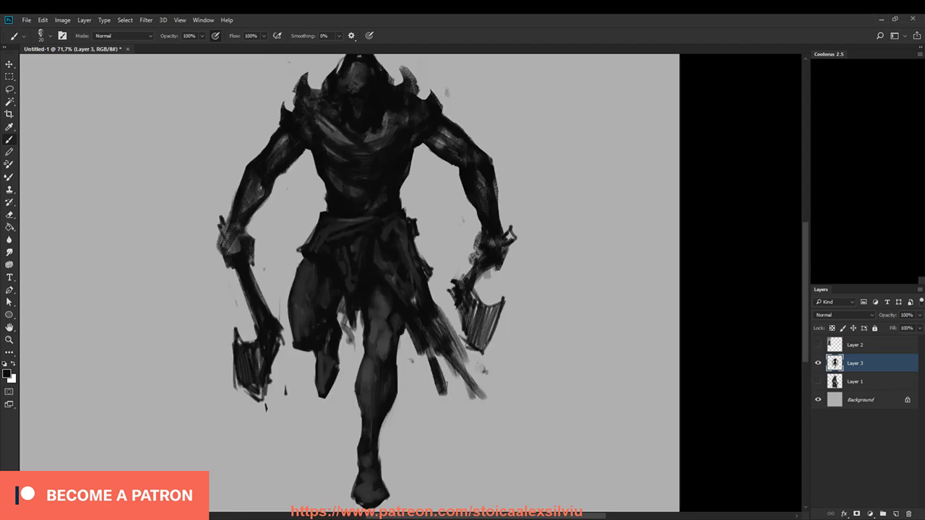
key(ctrl+shift+h)
key(ctrl+shift+h)
key(ctrl+shift+h)
key(ctrl+shift+h)
key(ctrl+shift+h)
key(ctrl+shift+h)
key(ctrl+shift+h)
key(ctrl+shift+h)
key(ctrl+shift+h)
key(ctrl+shift+h)
key(ctrl+shift+h)
key(ctrl+shift+h)
Step: Paint the spiked armour on both shoulders with sampled greys, shaping its plates up to the collar
drag(450, 417, 437, 489)
alt+click(327, 207)
alt+click(327, 205)
mouse_move(293, 154)
mouse_down()
mouse_move(295, 189)
mouse_move(297, 165)
mouse_move(319, 186)
mouse_move(291, 202)
mouse_up()
mouse_move(394, 147)
mouse_down()
mouse_move(397, 164)
mouse_move(380, 186)
mouse_move(416, 190)
mouse_move(391, 203)
mouse_move(385, 194)
mouse_move(393, 200)
mouse_up()
alt+click(385, 161)
key(bracketright)
drag(382, 179, 391, 206)
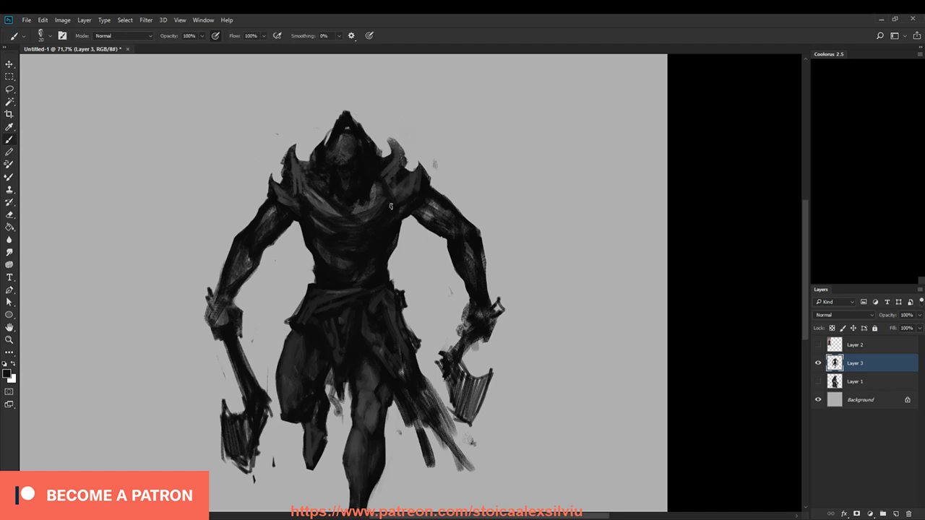
drag(302, 162, 311, 178)
mouse_move(311, 186)
mouse_down()
mouse_move(299, 207)
mouse_move(307, 204)
mouse_move(288, 206)
mouse_up()
Step: Refine the collar and chest drape around the neck with sampled tones
alt+click(364, 192)
alt+click(297, 193)
mouse_move(378, 186)
mouse_down()
mouse_move(387, 201)
mouse_move(361, 209)
mouse_up()
alt+click(377, 187)
key(bracketright)
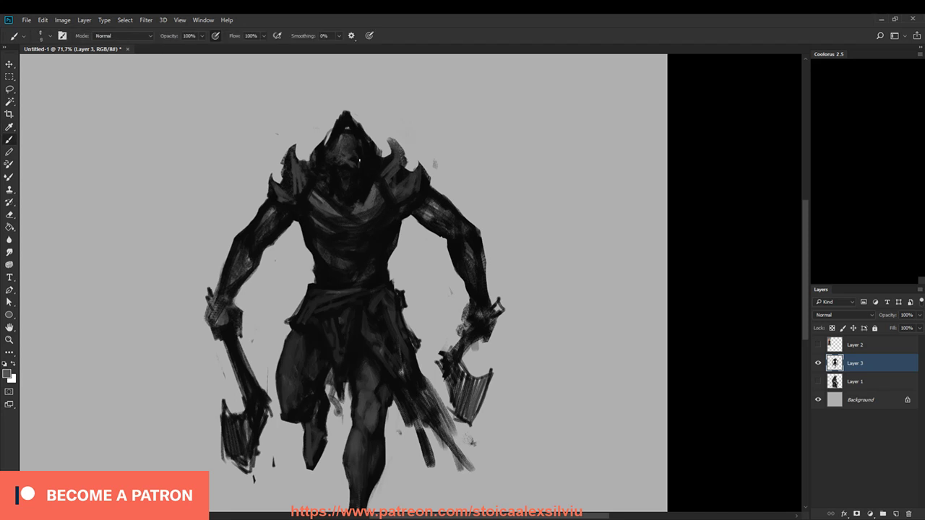
Step: Shade the face under the hood with sampled tones, working around the brow, eye socket and cheek
drag(342, 149, 337, 173)
alt+click(354, 158)
alt+click(354, 153)
alt+click(354, 179)
key(bracketleft)
key(bracketleft)
Step: Refine the nose, mouth and chin with small strokes of sampled light and dark greys
alt+click(335, 165)
alt+click(339, 168)
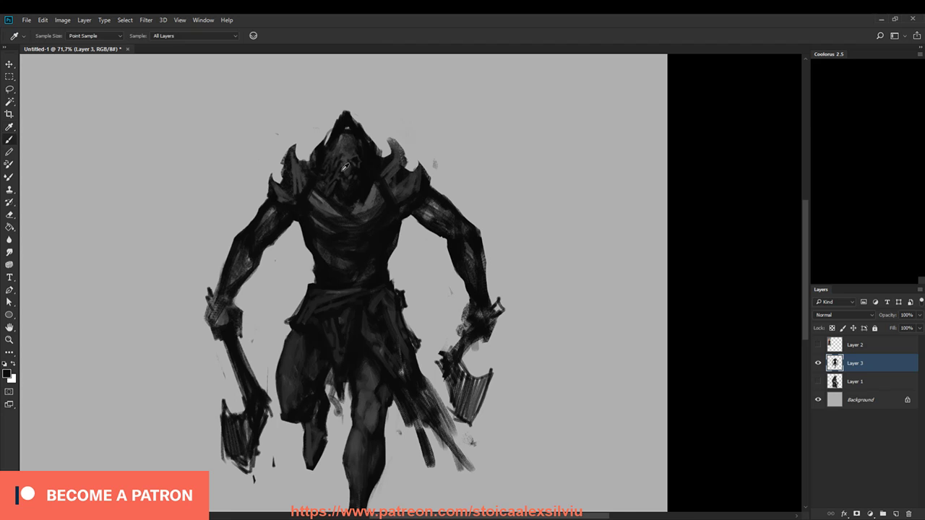
alt+click(335, 190)
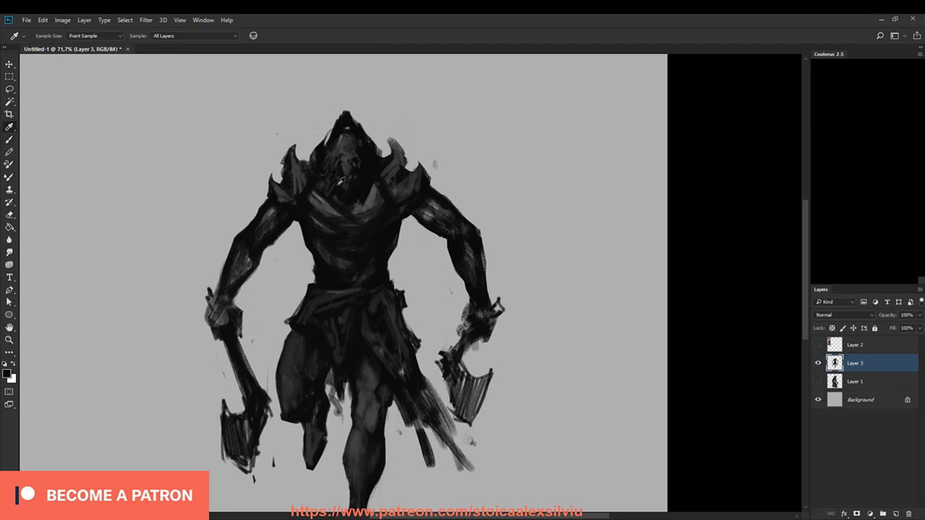
alt+click(350, 168)
key(bracketright)
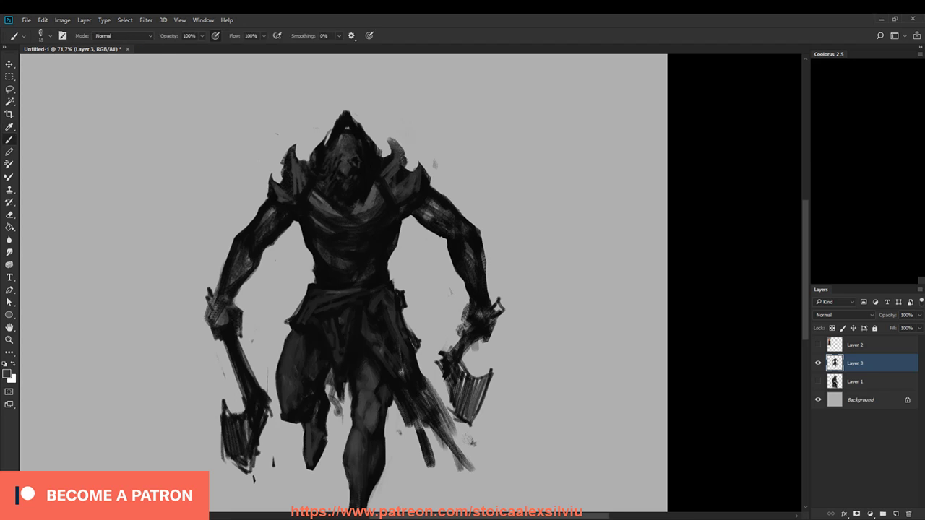
alt+click(350, 170)
key(bracketleft)
Step: Erase the hood's pointed tip down to a rounded head
key(e)
mouse_move(352, 118)
mouse_down()
mouse_move(336, 124)
mouse_move(361, 122)
mouse_move(371, 144)
mouse_move(356, 131)
mouse_move(320, 147)
mouse_move(378, 149)
mouse_up()
key(b)
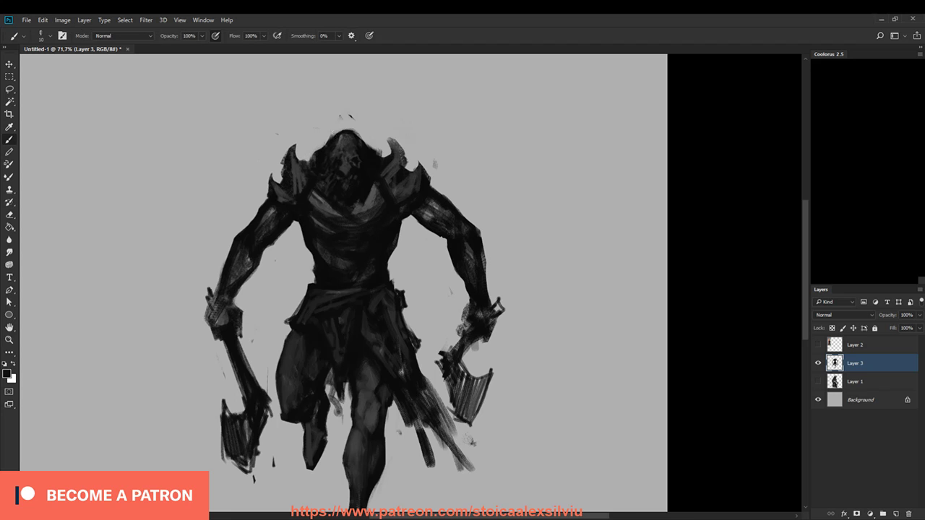
Step: Paint dark windswept hair strands around the top and sides of the head, varying the brush size
key(bracketright)
mouse_move(319, 153)
mouse_down()
mouse_move(311, 146)
mouse_move(325, 142)
mouse_move(316, 135)
mouse_move(337, 127)
mouse_move(334, 142)
mouse_move(352, 145)
mouse_move(342, 137)
mouse_move(379, 119)
mouse_up()
key(bracketleft)
mouse_move(327, 142)
mouse_down()
mouse_move(319, 134)
mouse_move(376, 144)
mouse_move(380, 135)
mouse_move(341, 146)
mouse_move(370, 140)
mouse_up()
key(bracketright)
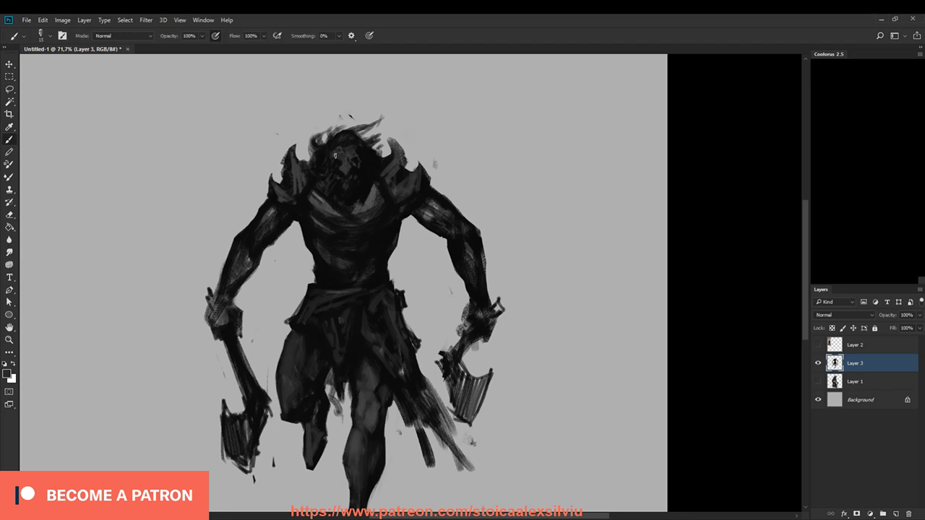
Step: Shade the brow, nose and cheek with small strokes of sampled dark greys
alt+click(355, 157)
drag(355, 161, 332, 162)
key(bracketleft)
key(bracketleft)
alt+click(336, 161)
drag(339, 167, 347, 176)
alt+click(348, 172)
Step: Paint rough grey strokes across the mouth and chin to suggest a beard, resampling tones from the face
key(])
mouse_move(341, 178)
mouse_down()
mouse_move(341, 189)
mouse_move(358, 186)
mouse_move(340, 193)
mouse_move(363, 193)
mouse_move(365, 208)
mouse_move(368, 197)
mouse_up()
alt+click(355, 188)
key([)
alt+click(348, 201)
alt+click(363, 172)
alt+click(347, 153)
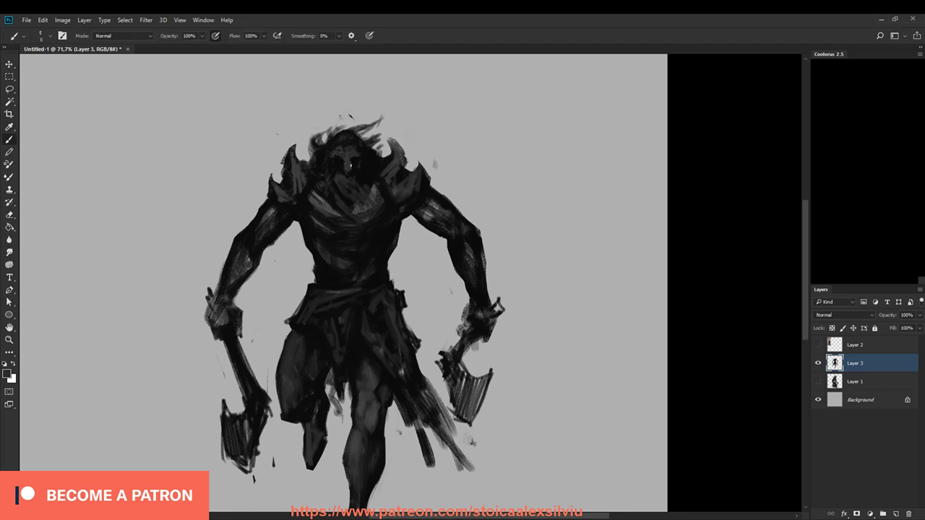
Step: Define the eye sockets, nose and cheeks with sampled greys, enlarging the brush for broader strokes
alt+click(341, 182)
alt+click(361, 166)
alt+click(361, 178)
key(bracketright)
key(bracketright)
alt+click(352, 157)
key(bracketright)
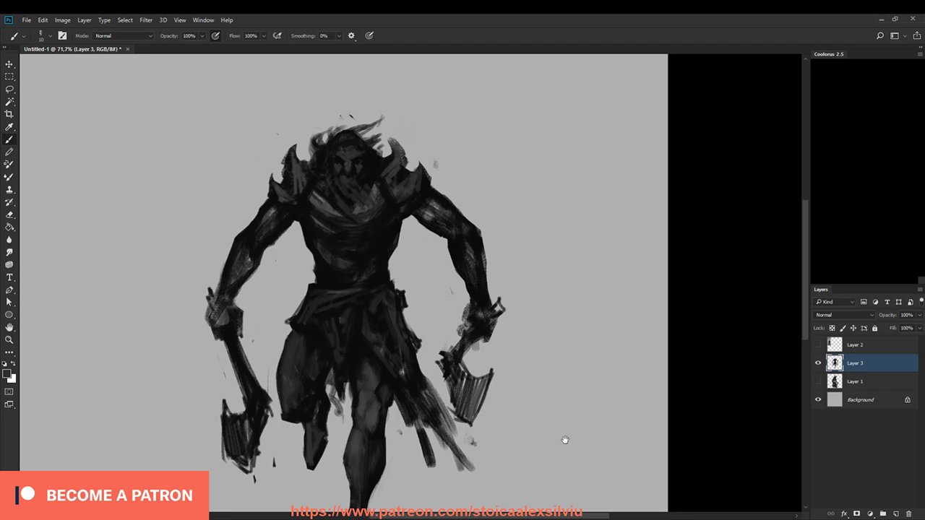
Step: Block in the forehead and brow with broader strokes of a sampled grey
drag(562, 438, 564, 376)
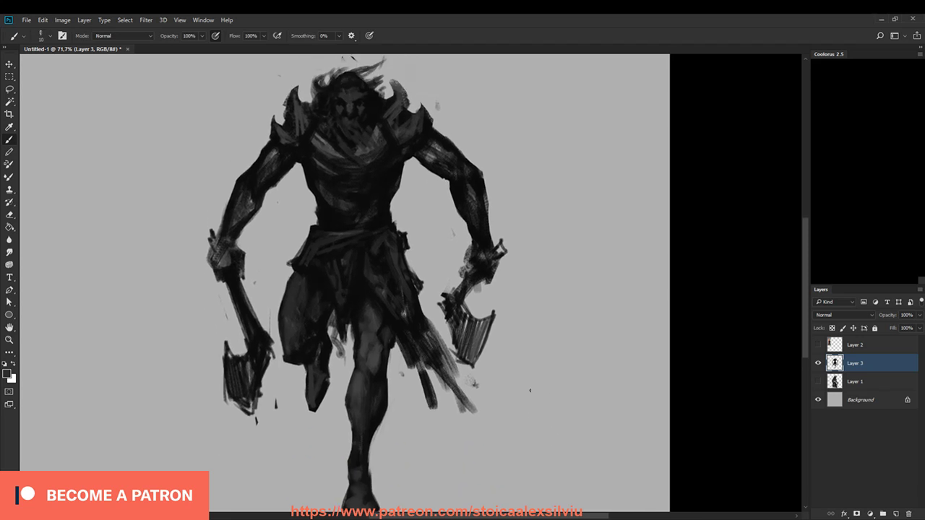
drag(526, 209, 525, 304)
alt+click(354, 187)
key(bracketright)
key(bracketright)
mouse_move(336, 188)
mouse_down()
mouse_move(347, 179)
mouse_move(370, 189)
mouse_up()
alt+click(359, 198)
alt+click(356, 198)
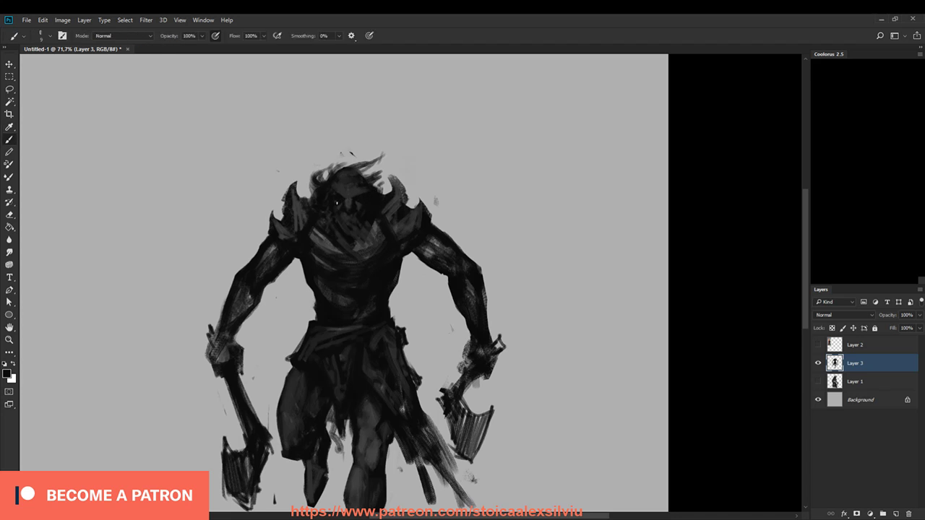
Step: Refine the eyes and mouth with a smaller brush and extend the beard strokes down to the collar
alt+click(336, 206)
alt+click(357, 204)
key(bracketleft)
key(bracketleft)
drag(345, 217, 356, 221)
key(bracketright)
drag(344, 236, 354, 247)
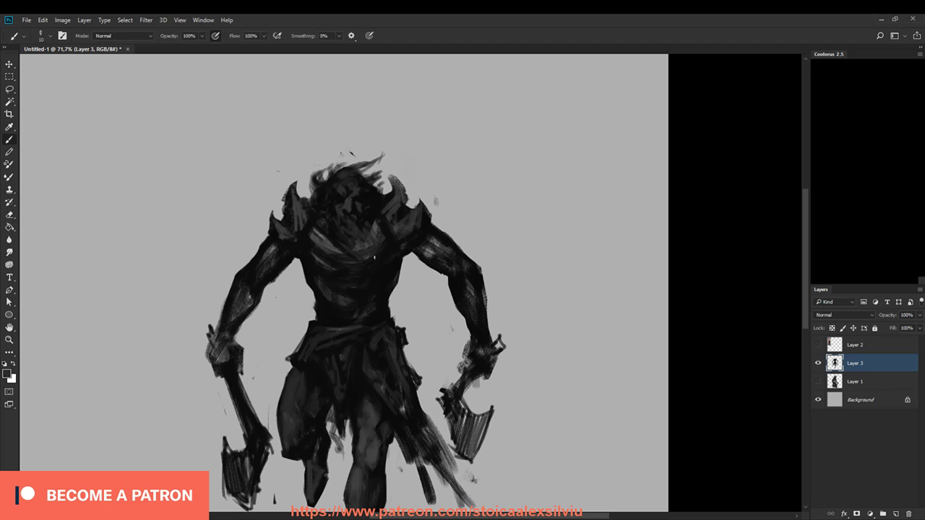
Step: Erase excess hair around the sides of the head and repaint thinner strands sweeping away from the crown
alt+click(318, 182)
key(e)
mouse_move(311, 185)
mouse_down()
mouse_move(316, 195)
mouse_move(327, 174)
mouse_move(381, 179)
mouse_move(367, 188)
mouse_up()
key(b)
alt+click(359, 176)
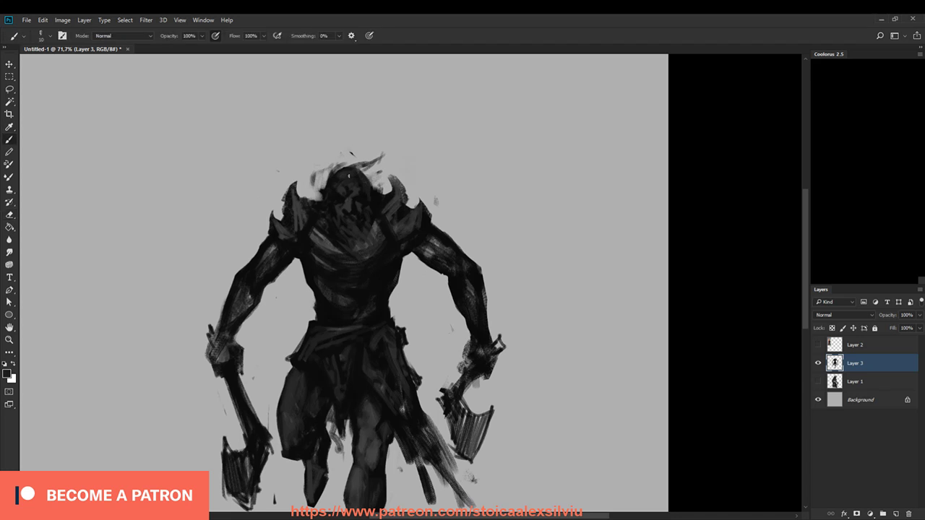
key(bracketright)
drag(354, 169, 394, 161)
drag(585, 435, 579, 397)
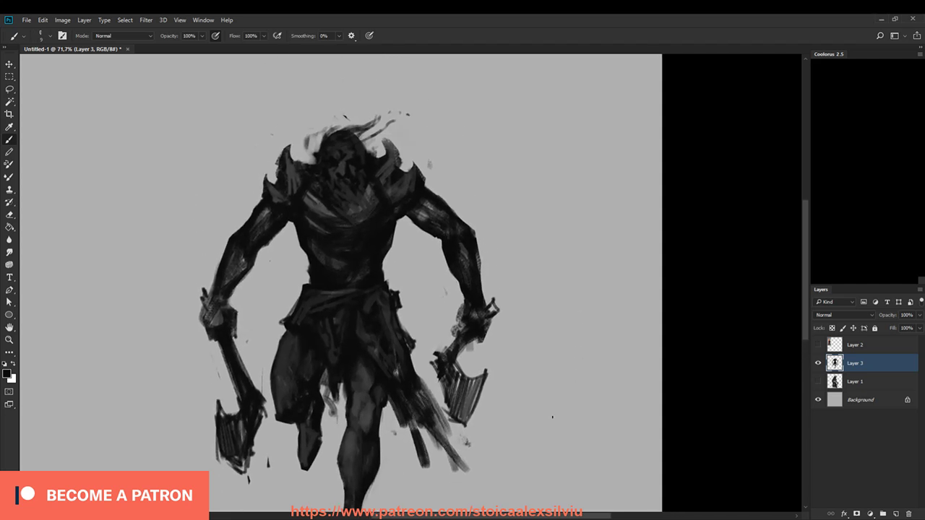
scroll(580, 368, down, 4)
scroll(584, 411, up, 4)
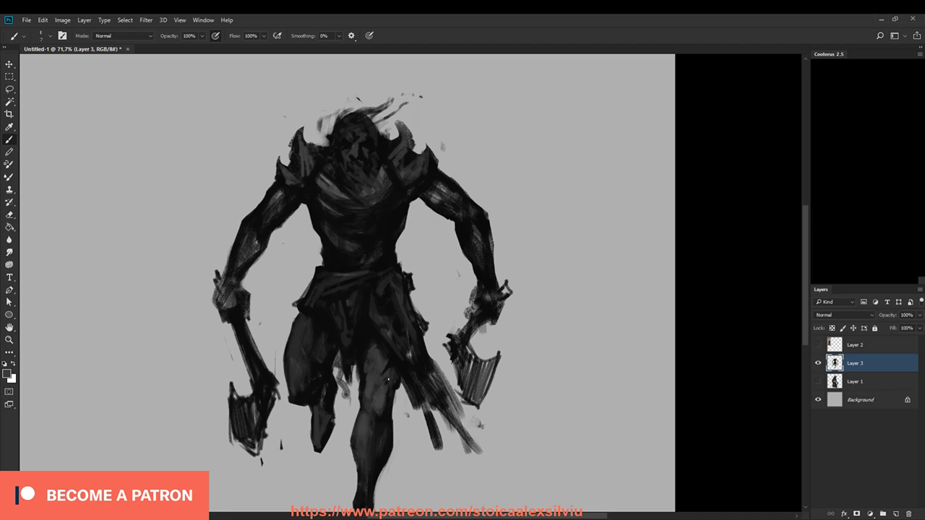
Step: Paint sampled mid-grey highlights on the front leg's thigh, knee and shin and on the rear thigh
alt+click(479, 301)
key(bracketright)
key(bracketright)
key(bracketright)
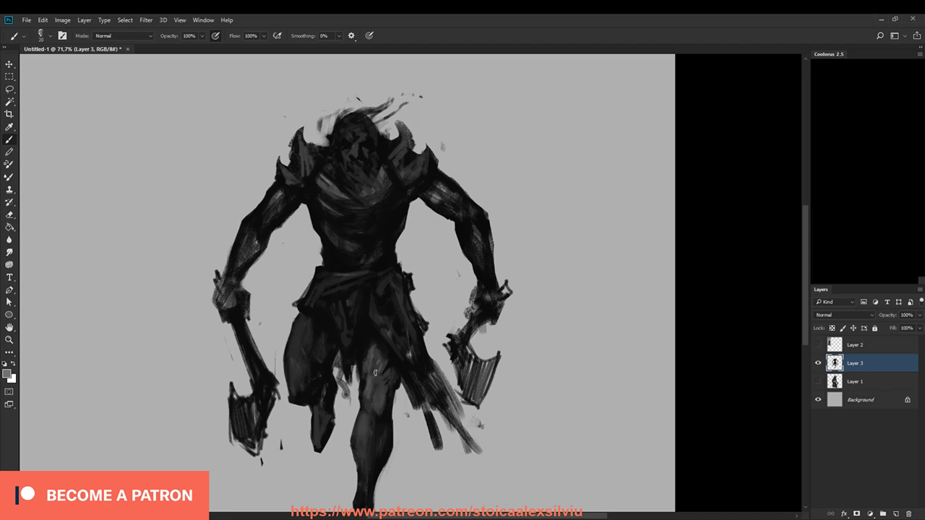
alt+click(378, 384)
alt+click(376, 396)
key(bracketleft)
key(bracketleft)
key(bracketleft)
mouse_move(388, 372)
mouse_down()
mouse_move(369, 437)
mouse_move(367, 416)
mouse_move(363, 428)
mouse_move(365, 473)
mouse_up()
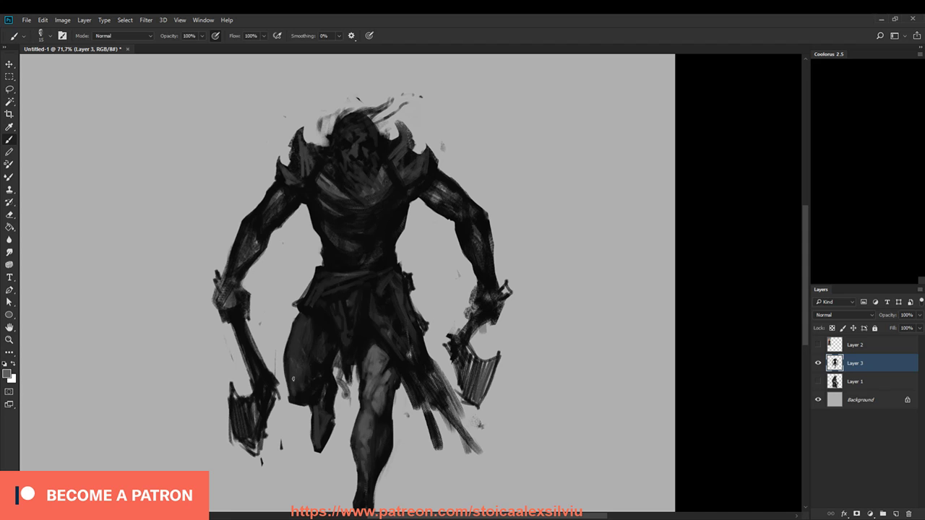
mouse_move(310, 326)
mouse_down()
mouse_move(300, 325)
mouse_move(306, 338)
mouse_move(293, 334)
mouse_move(288, 376)
mouse_move(296, 339)
mouse_move(304, 387)
mouse_up()
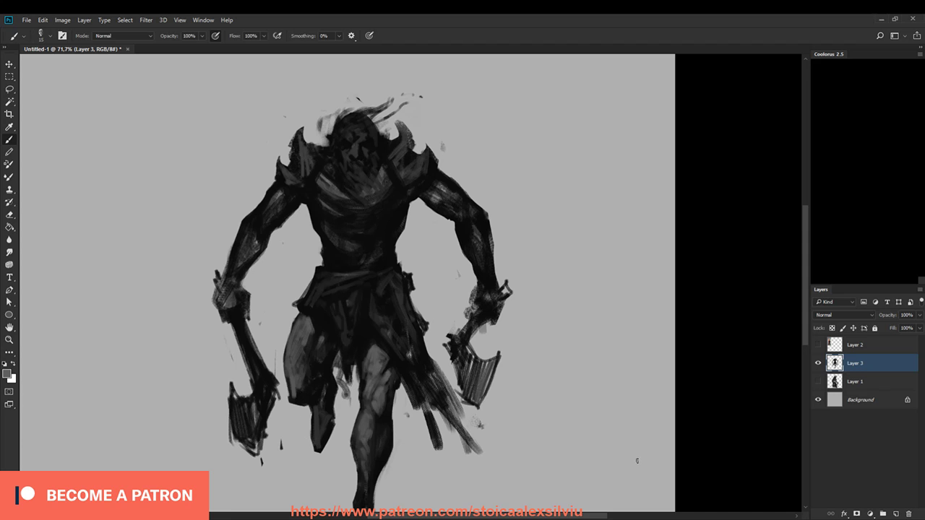
Step: Fill the Background layer with a dark grey using the Paint Bucket
click(871, 399)
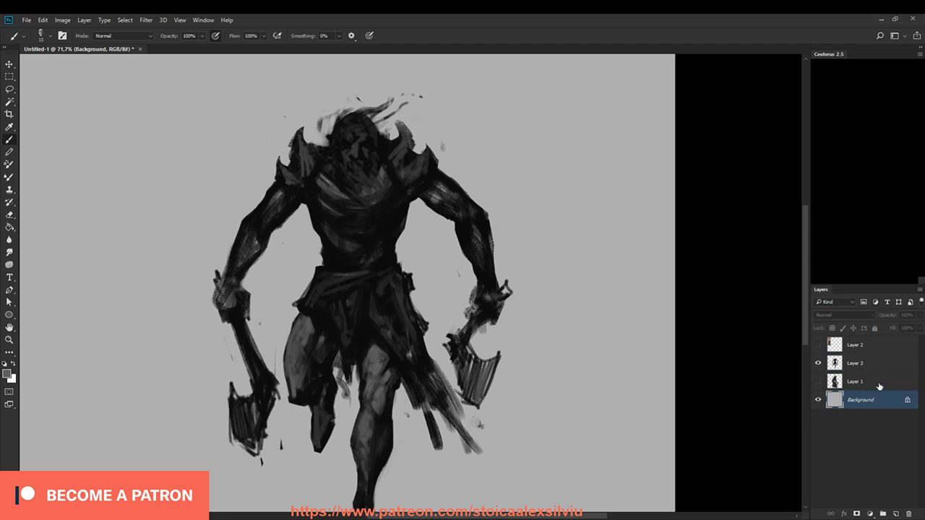
alt+click(375, 330)
click(831, 147)
key(bracketright)
key(bracketright)
key(bracketright)
key(bracketright)
key(bracketright)
key(bracketright)
key(bracketright)
key(bracketright)
key(bracketright)
key(bracketright)
key(bracketright)
key(bracketright)
key(g)
click(449, 419)
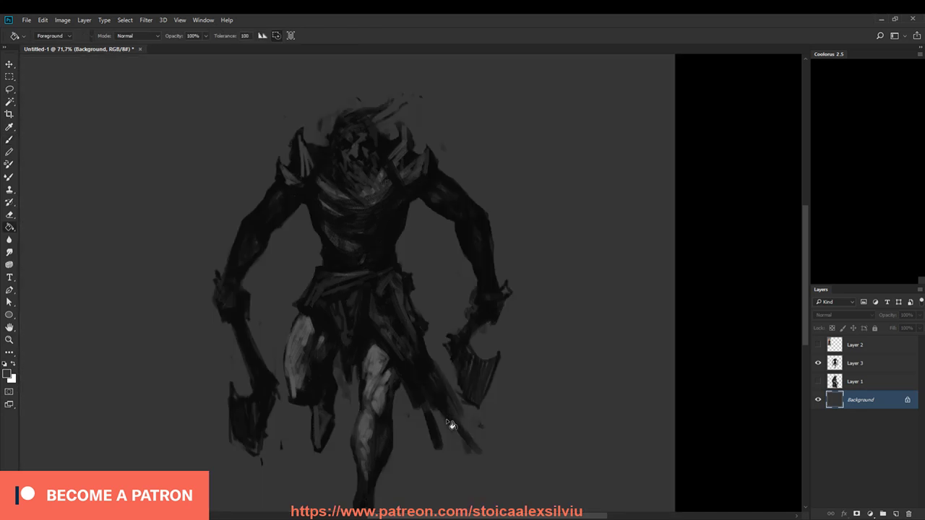
Step: Return to Layer 3 and brush a grey sampled from the legs along the rear thigh
alt+click(312, 324)
key(b)
key(bracketleft)
key(bracketleft)
key(bracketleft)
key(bracketleft)
key(bracketleft)
key(bracketleft)
key(bracketleft)
key(bracketleft)
key(bracketleft)
key(bracketleft)
key(bracketleft)
key(bracketleft)
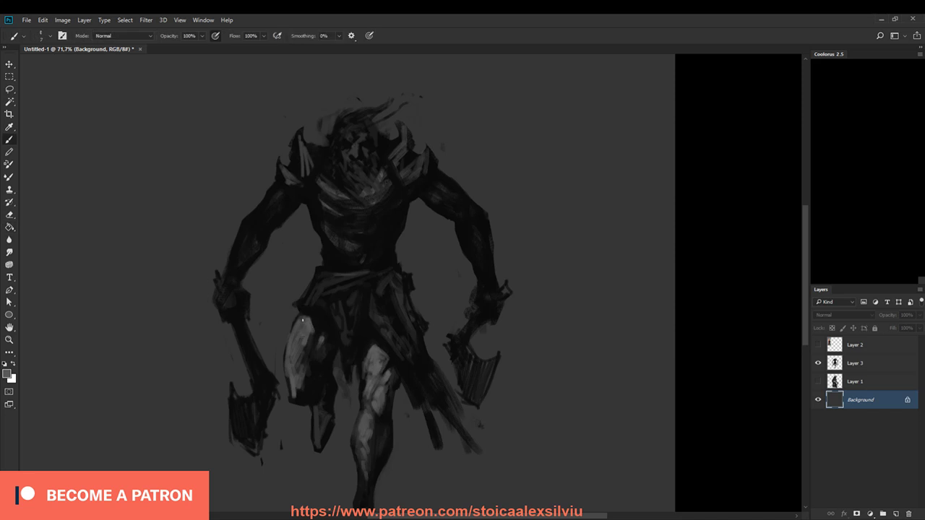
click(857, 362)
drag(300, 334, 293, 359)
Step: Paint brighter grey highlights on the rear thigh and knee and down the front leg with a larger brush
click(828, 120)
key(bracketright)
key(bracketright)
key(bracketright)
key(bracketright)
mouse_move(303, 318)
mouse_down()
mouse_move(289, 353)
mouse_move(295, 341)
mouse_move(306, 353)
mouse_move(320, 343)
mouse_move(299, 379)
mouse_move(298, 367)
mouse_move(304, 375)
mouse_move(299, 361)
mouse_move(287, 364)
mouse_move(313, 386)
mouse_up()
drag(321, 420, 318, 411)
mouse_move(374, 349)
mouse_down()
mouse_move(367, 376)
mouse_move(366, 414)
mouse_move(380, 390)
mouse_move(377, 412)
mouse_move(378, 367)
mouse_move(368, 390)
mouse_move(388, 377)
mouse_move(368, 375)
mouse_move(370, 350)
mouse_move(368, 422)
mouse_move(378, 391)
mouse_move(365, 396)
mouse_move(366, 413)
mouse_move(383, 362)
mouse_move(386, 370)
mouse_move(389, 345)
mouse_move(377, 377)
mouse_move(390, 331)
mouse_up()
key(bracketright)
alt+click(385, 367)
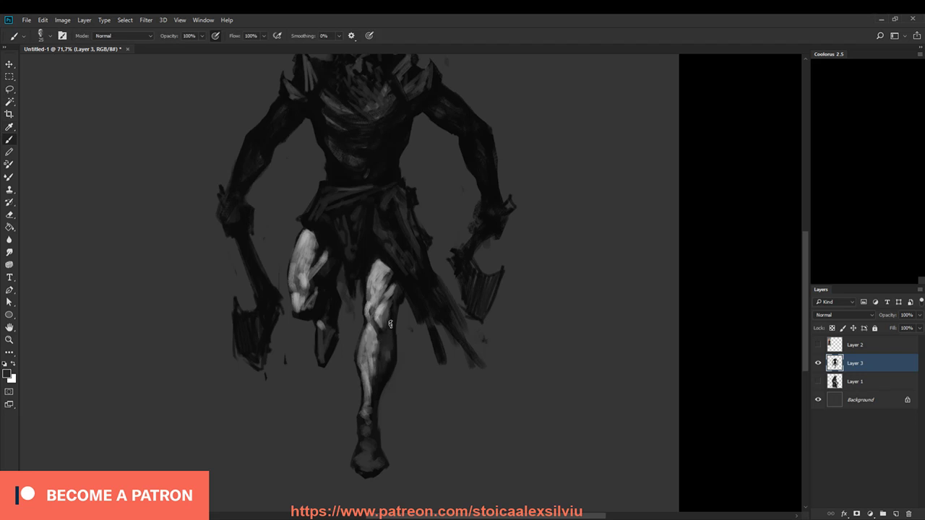
Step: Reshape the rear leg's inner thigh, knee and calf edges by alternating dark brush strokes with the Eraser
mouse_move(323, 285)
mouse_down()
mouse_move(312, 312)
mouse_move(325, 269)
mouse_up()
key(e)
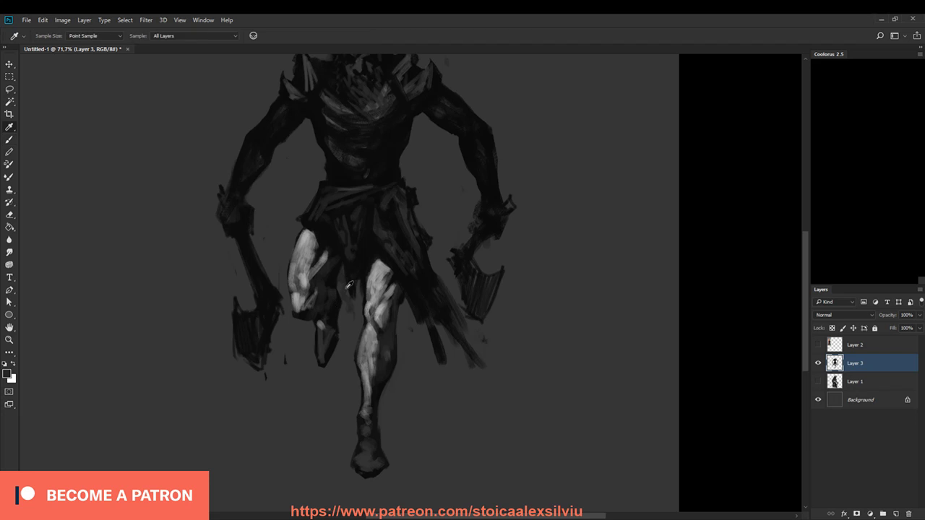
drag(331, 282, 338, 287)
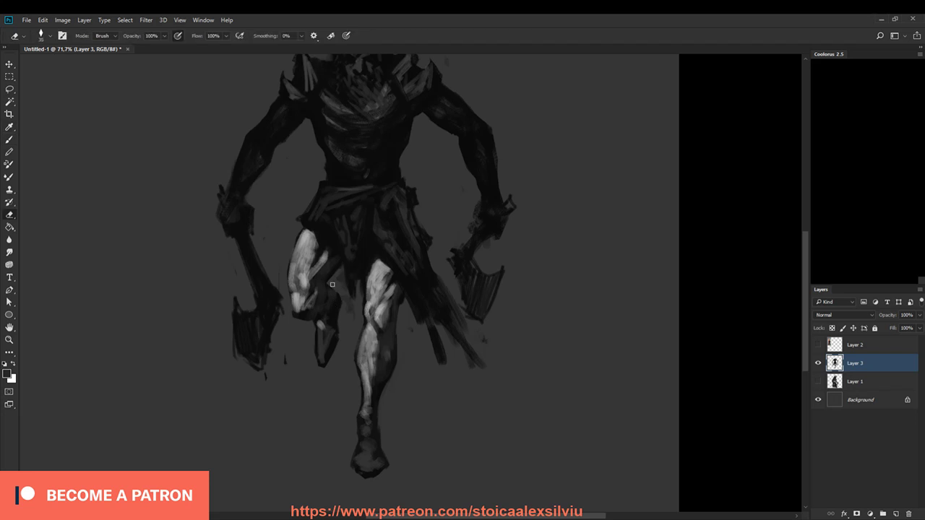
key(b)
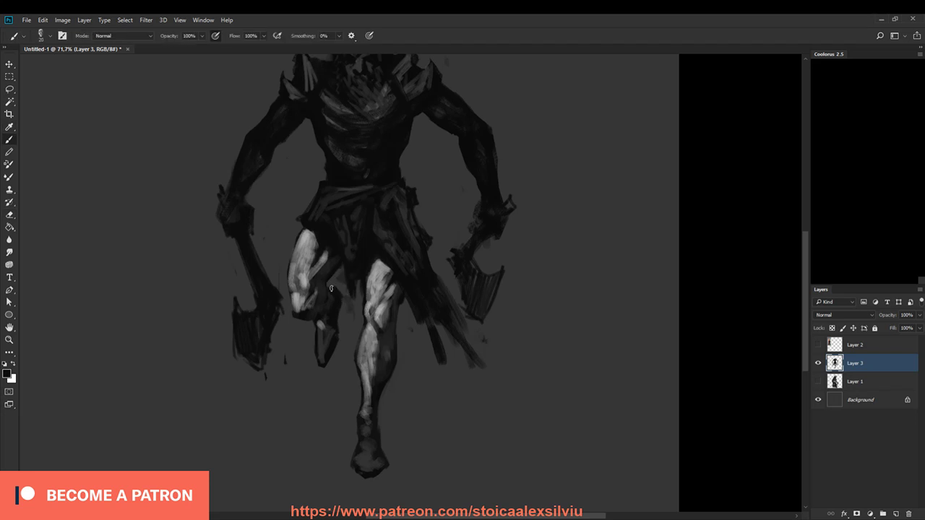
key(e)
key(b)
key(e)
key(b)
key(e)
key(b)
key(bracketleft)
drag(322, 287, 311, 306)
key(e)
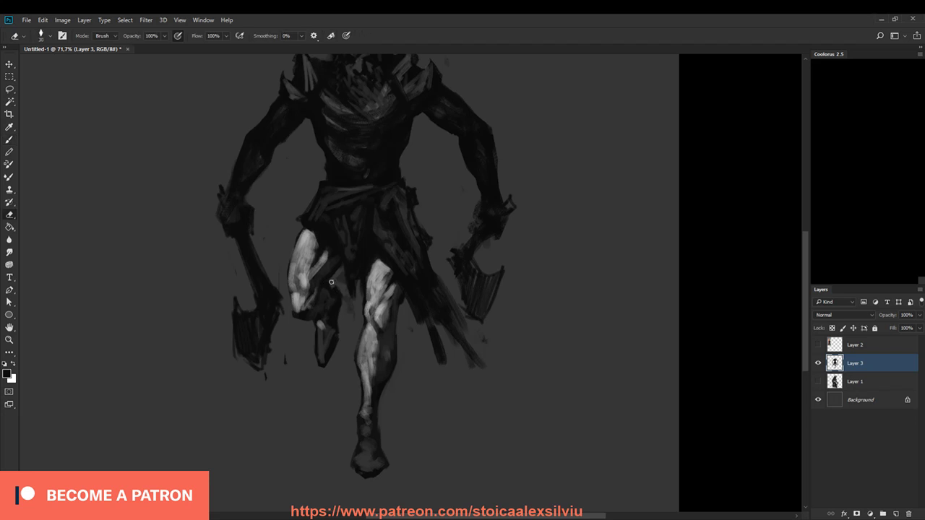
key(b)
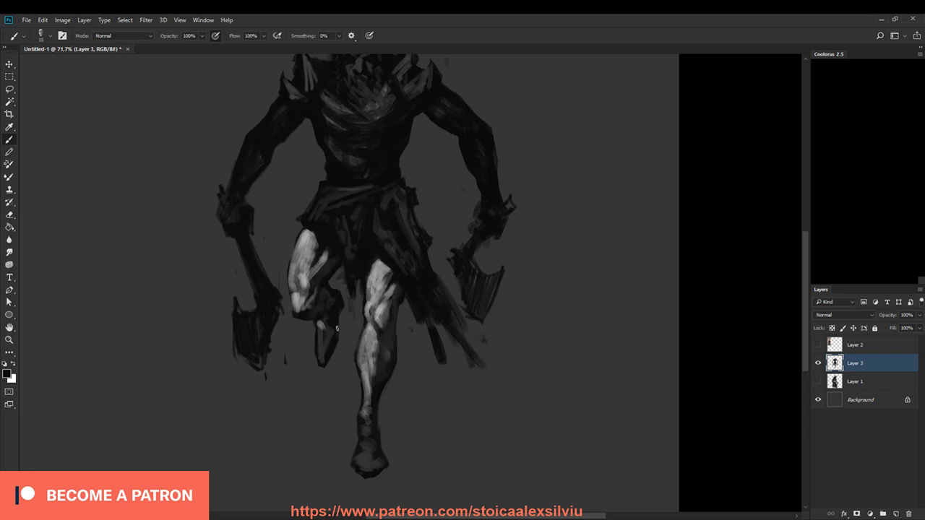
key(e)
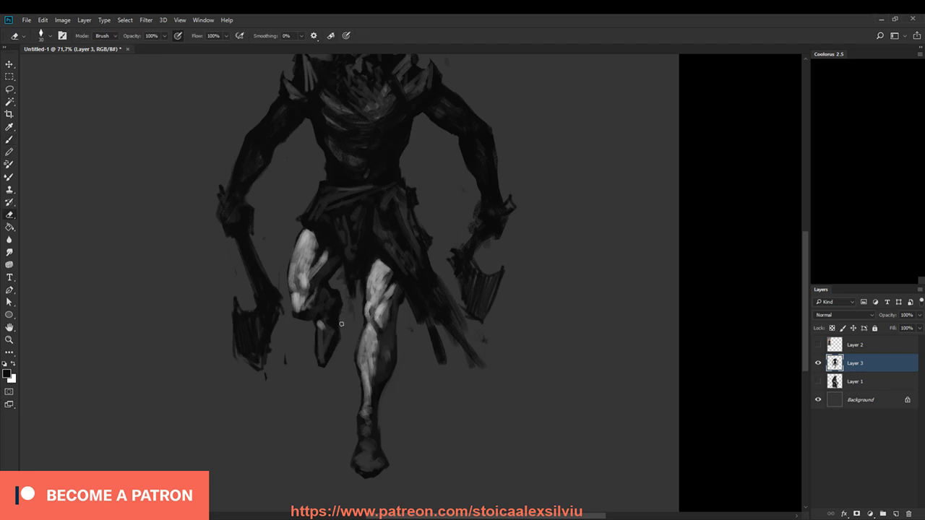
drag(332, 356, 325, 367)
Step: Sample the light grey from the leg and paint highlights on the nose, cheek, brow, forehead and ear
drag(490, 402, 471, 488)
key(i)
click(299, 364)
key(e)
key(b)
key(bracketright)
key(bracketright)
key(bracketleft)
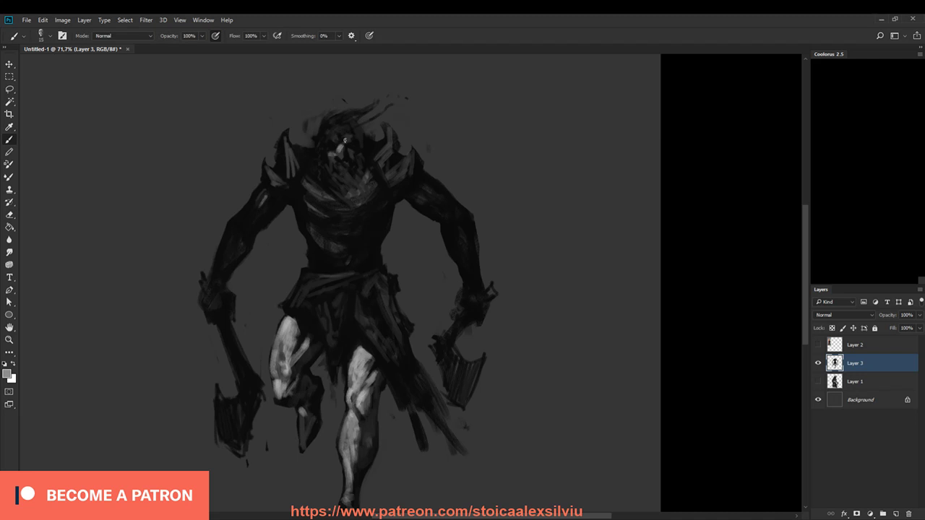
drag(342, 150, 335, 163)
drag(330, 138, 341, 127)
drag(332, 124, 321, 149)
Step: Carve the eye sockets and the side of the face with sampled dark tones and a smaller brush
alt+click(323, 138)
key(bracketleft)
alt+click(317, 136)
key(bracketleft)
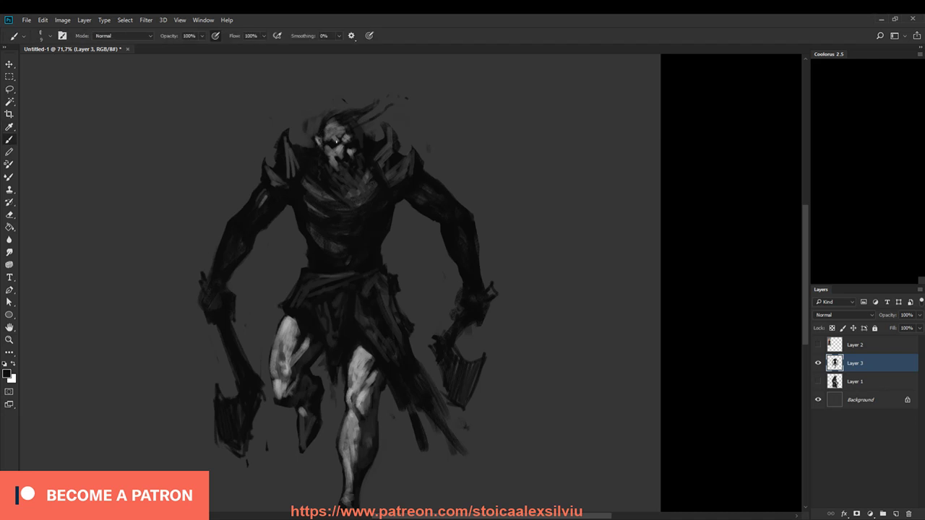
alt+click(321, 132)
key(bracketright)
Step: Flip the canvas horizontally and rework the front leg's thigh, knee and calf contour with sampled dark greys
key(ctrl+shift+h)
mouse_move(513, 445)
mouse_down()
mouse_move(567, 362)
mouse_move(566, 382)
mouse_up()
alt+click(347, 287)
drag(340, 294, 335, 309)
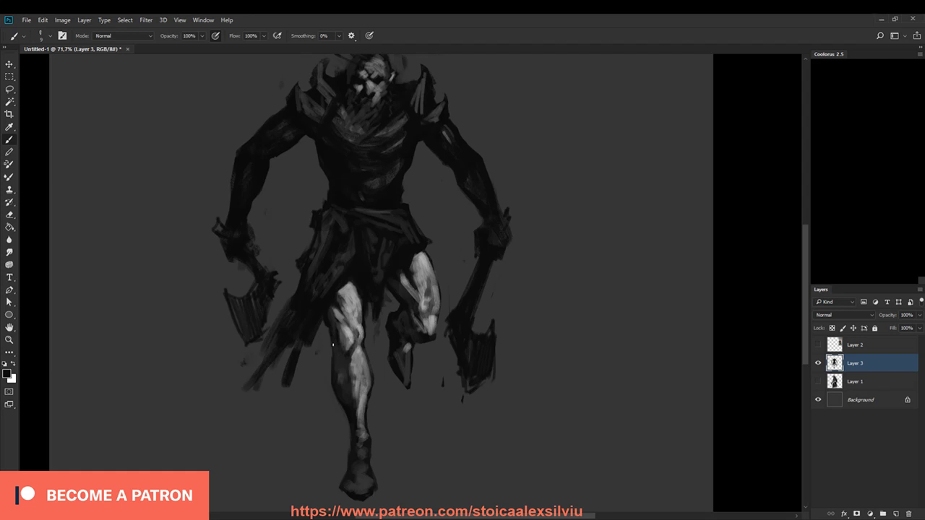
drag(336, 359, 332, 377)
alt+click(340, 354)
key(bracketright)
key(bracketright)
alt+click(340, 390)
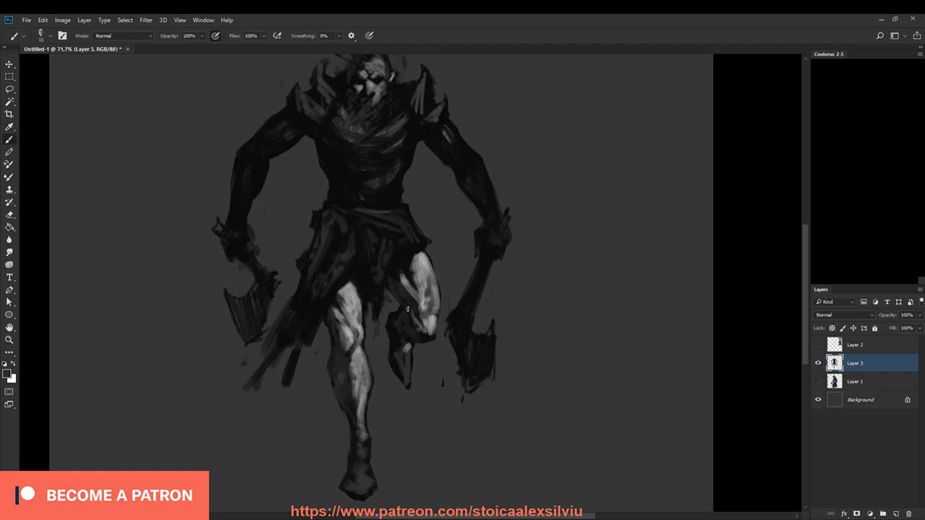
Step: Repaint the rear lower leg as a darker, fuller shape with sampled tones
alt+click(397, 374)
drag(401, 352, 404, 346)
alt+click(409, 343)
drag(401, 355, 403, 391)
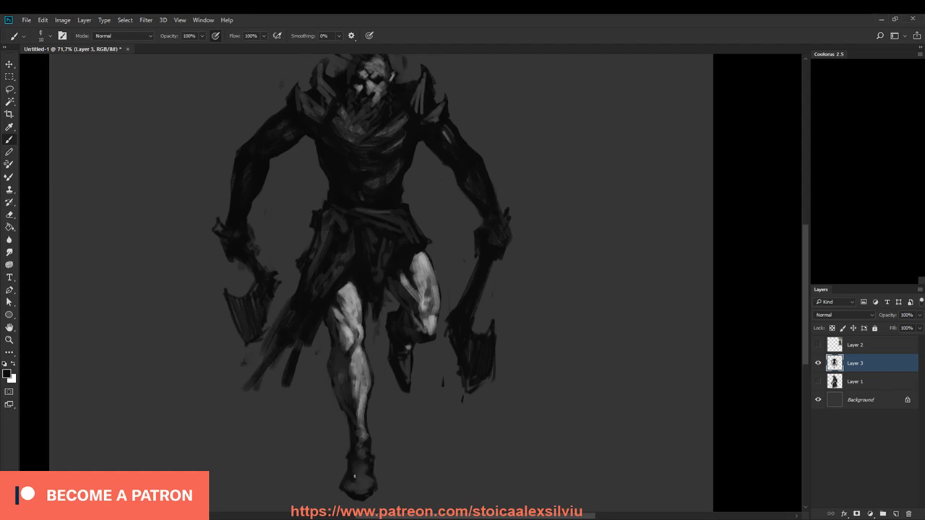
Step: Paint a dark boot with a defined ankle cuff on the front foot
drag(353, 479, 367, 483)
mouse_move(350, 425)
mouse_down()
mouse_move(369, 446)
mouse_move(347, 437)
mouse_move(374, 431)
mouse_move(353, 427)
mouse_up()
key(e)
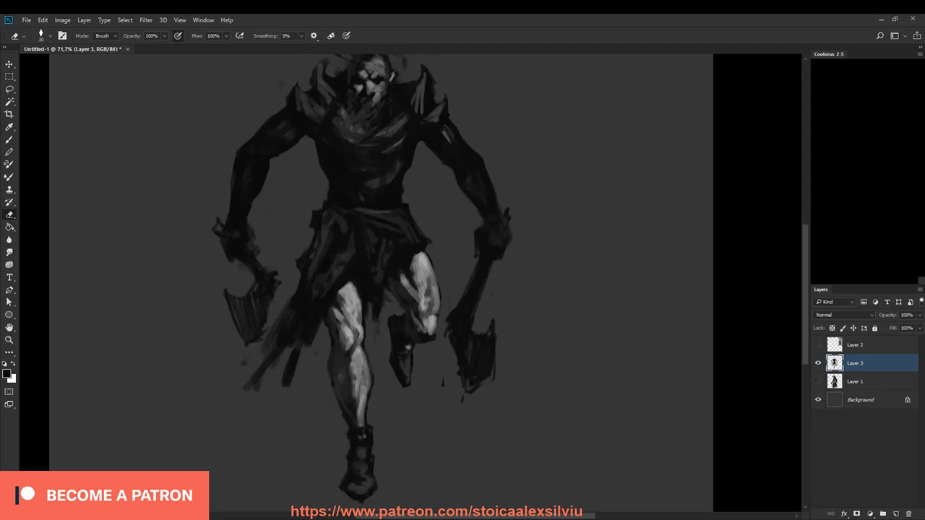
drag(446, 367, 431, 451)
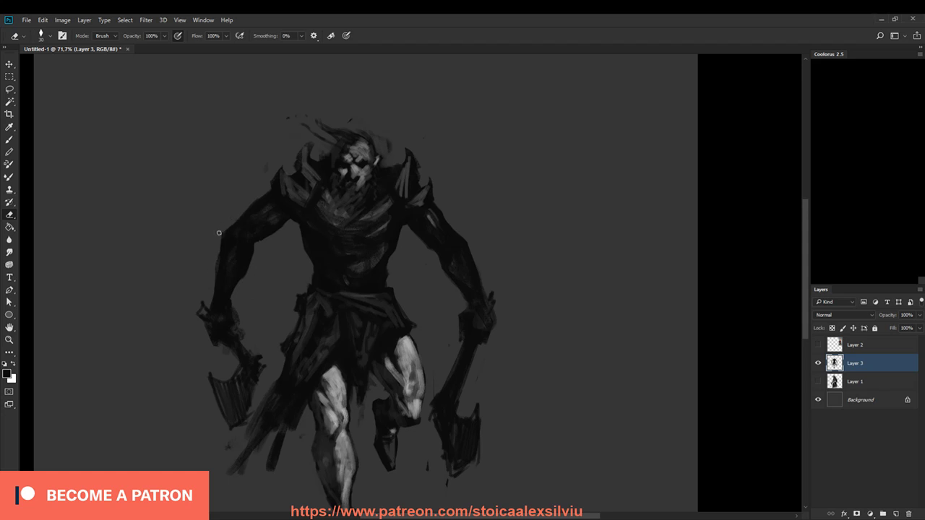
Step: Paint lit skin on the viewer's-left arm, from forearm to upper arm and fist, using light greys sampled from the lit leg
key(b)
alt+click(337, 372)
mouse_move(239, 228)
mouse_down()
mouse_move(228, 264)
mouse_move(236, 251)
mouse_move(245, 263)
mouse_move(233, 274)
mouse_up()
key(bracketleft)
key(bracketleft)
key(bracketleft)
key(bracketleft)
key(bracketright)
key(bracketright)
alt+click(241, 262)
mouse_move(228, 270)
mouse_down()
mouse_move(232, 238)
mouse_move(228, 271)
mouse_up()
alt+click(233, 253)
key(bracketright)
drag(226, 259, 228, 284)
drag(228, 282, 223, 292)
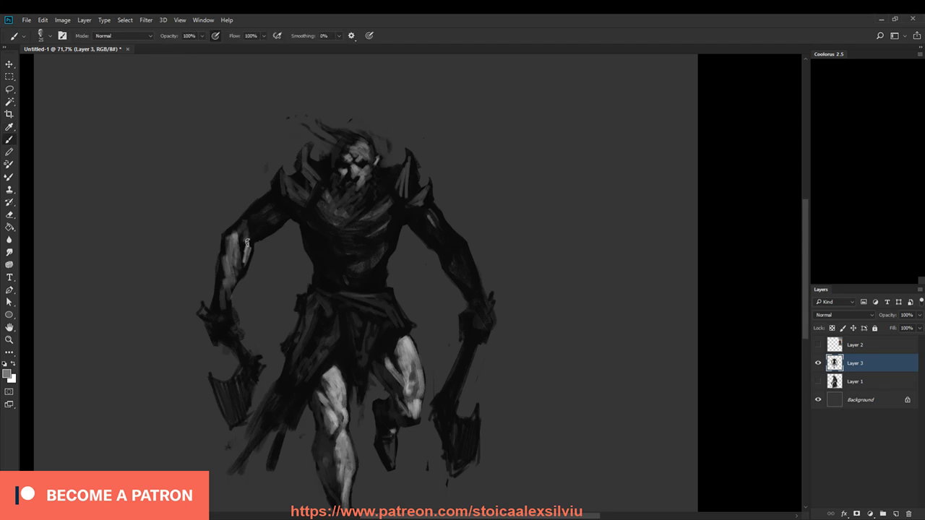
mouse_move(275, 215)
mouse_down()
mouse_move(244, 247)
mouse_move(276, 219)
mouse_move(240, 228)
mouse_move(250, 226)
mouse_move(235, 237)
mouse_move(228, 284)
mouse_move(238, 273)
mouse_move(226, 310)
mouse_up()
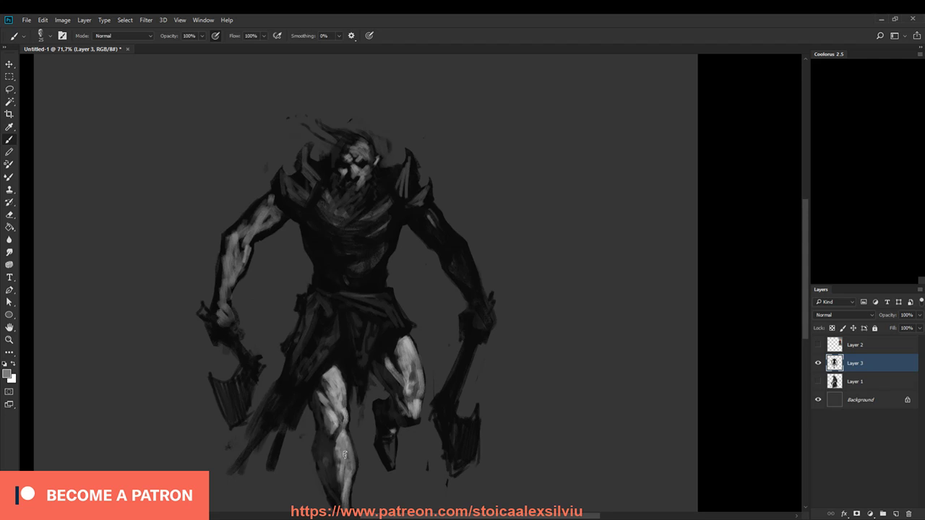
Step: Paint the opposite arm and hand in the same light grey and touch up the axe handle below it
mouse_move(432, 227)
mouse_down()
mouse_move(431, 214)
mouse_move(455, 257)
mouse_move(450, 272)
mouse_move(462, 269)
mouse_move(475, 297)
mouse_move(442, 230)
mouse_move(444, 238)
mouse_move(431, 228)
mouse_up()
mouse_move(473, 275)
mouse_down()
mouse_move(485, 323)
mouse_move(466, 354)
mouse_up()
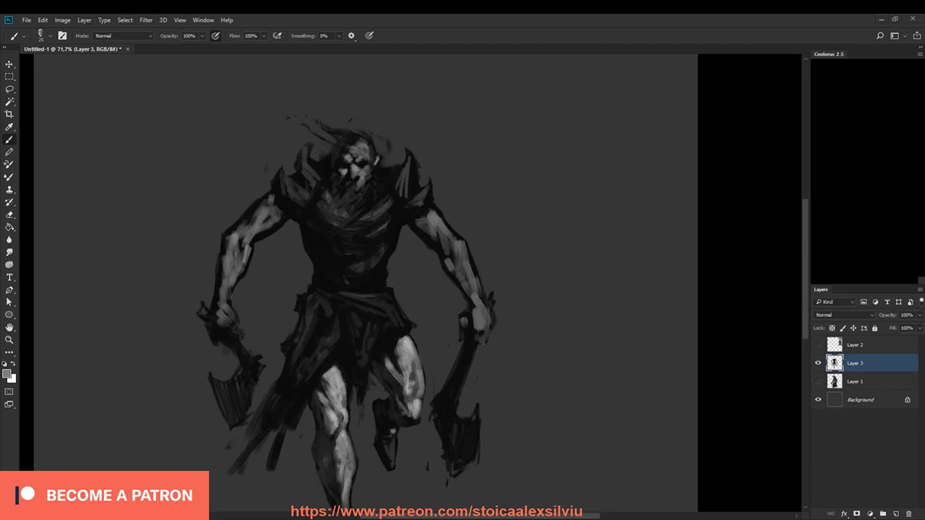
key(z)
mouse_move(421, 288)
mouse_down()
mouse_move(452, 294)
mouse_move(421, 296)
mouse_up()
key(b)
drag(448, 357, 470, 324)
Step: Rework the torso below the shoulder armour with sampled dark tones, defining the chest and waist folds
key(alt)
alt+click(420, 203)
mouse_move(417, 185)
mouse_down()
mouse_move(406, 224)
mouse_move(393, 212)
mouse_up()
alt+click(407, 220)
alt+click(412, 206)
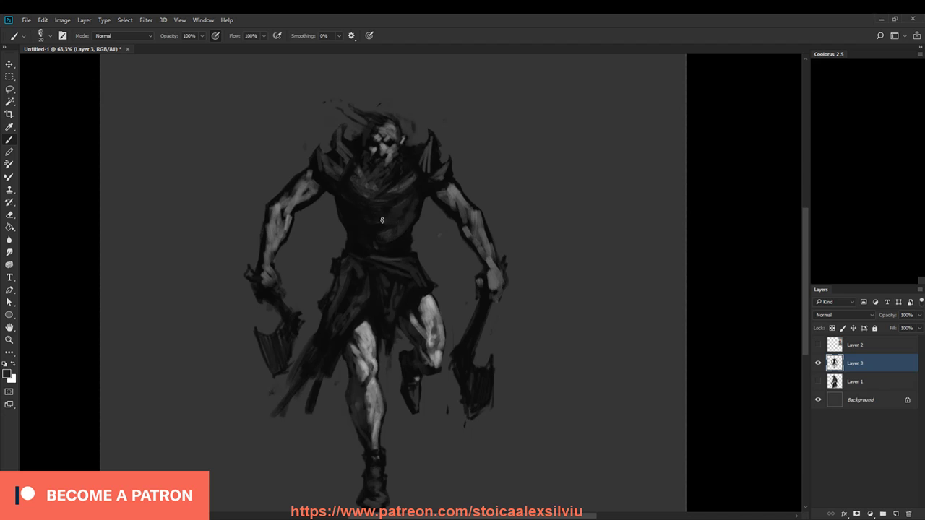
alt+click(341, 203)
key([)
key(bracketright)
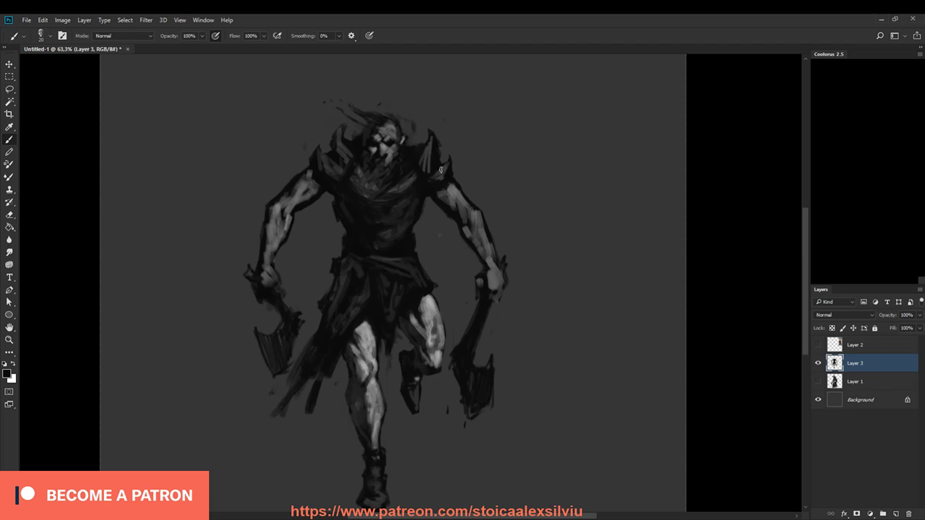
Step: Darken the spiked shoulder armour on both sides and the chest area beneath the beard
mouse_move(321, 165)
mouse_down()
mouse_move(338, 128)
mouse_move(338, 159)
mouse_move(351, 172)
mouse_move(335, 157)
mouse_move(339, 180)
mouse_up()
mouse_move(422, 153)
mouse_down()
mouse_move(424, 169)
mouse_move(409, 183)
mouse_up()
drag(361, 167, 359, 193)
mouse_move(379, 176)
mouse_down()
mouse_move(367, 198)
mouse_move(374, 194)
mouse_up()
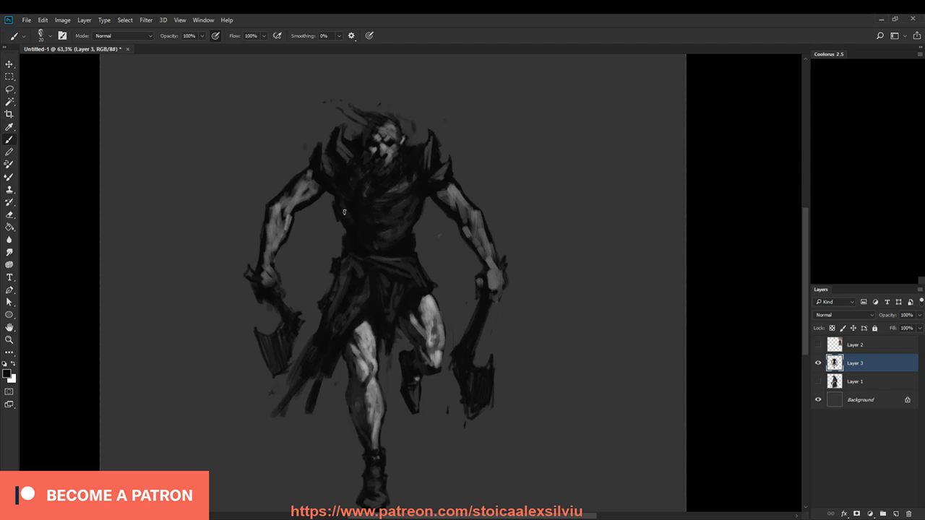
Step: Paint ragged dark cloak strips hanging between the torso and the viewer's-left arm with a smaller brush
key([)
key(bracketleft)
mouse_move(334, 208)
mouse_down()
mouse_move(306, 246)
mouse_move(338, 230)
mouse_move(300, 260)
mouse_move(294, 277)
mouse_move(332, 252)
mouse_move(304, 239)
mouse_move(331, 238)
mouse_move(309, 248)
mouse_move(323, 242)
mouse_move(298, 272)
mouse_up()
key(bracketright)
key(e)
key(b)
drag(326, 227, 307, 241)
mouse_move(339, 231)
mouse_down()
mouse_move(327, 221)
mouse_move(304, 271)
mouse_move(329, 249)
mouse_move(298, 287)
mouse_up()
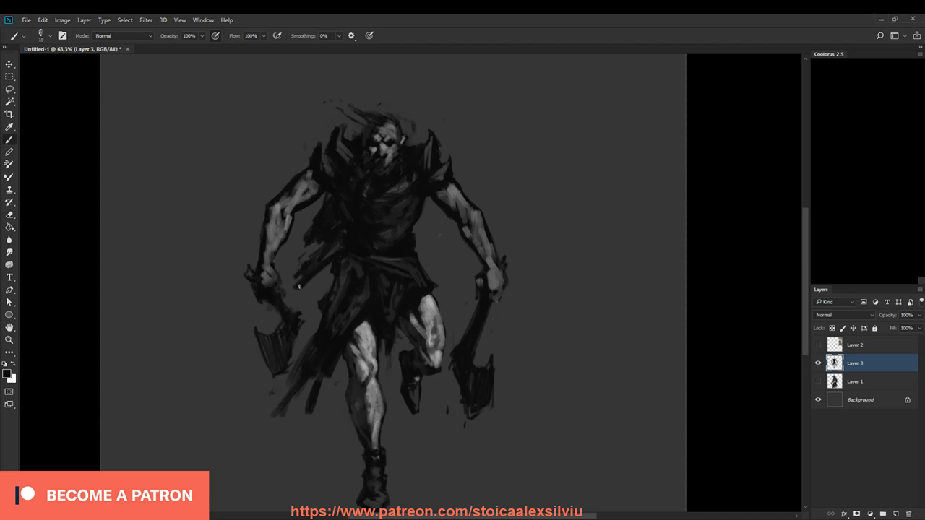
Step: Add dark strokes to the torso's far side, the hanging cloak and the spiked shoulder above it
drag(427, 197, 415, 228)
drag(324, 241, 319, 253)
drag(322, 147, 329, 166)
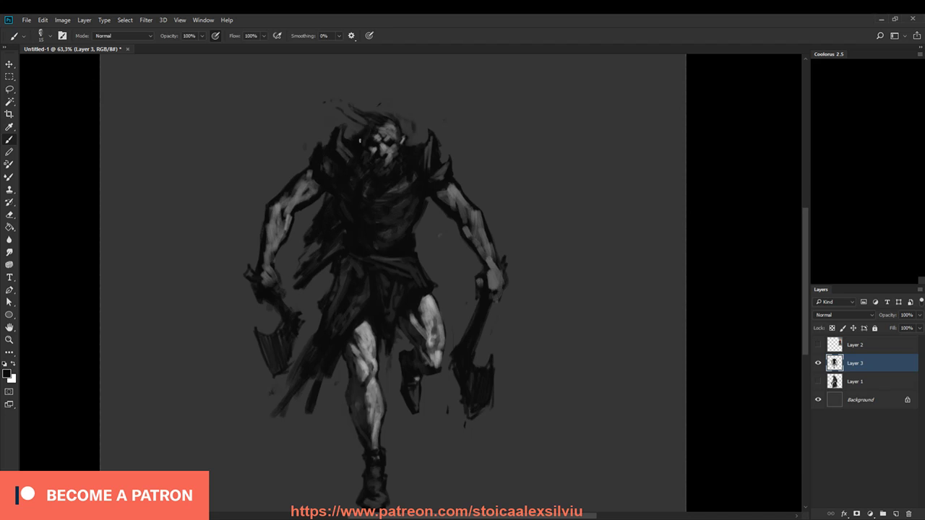